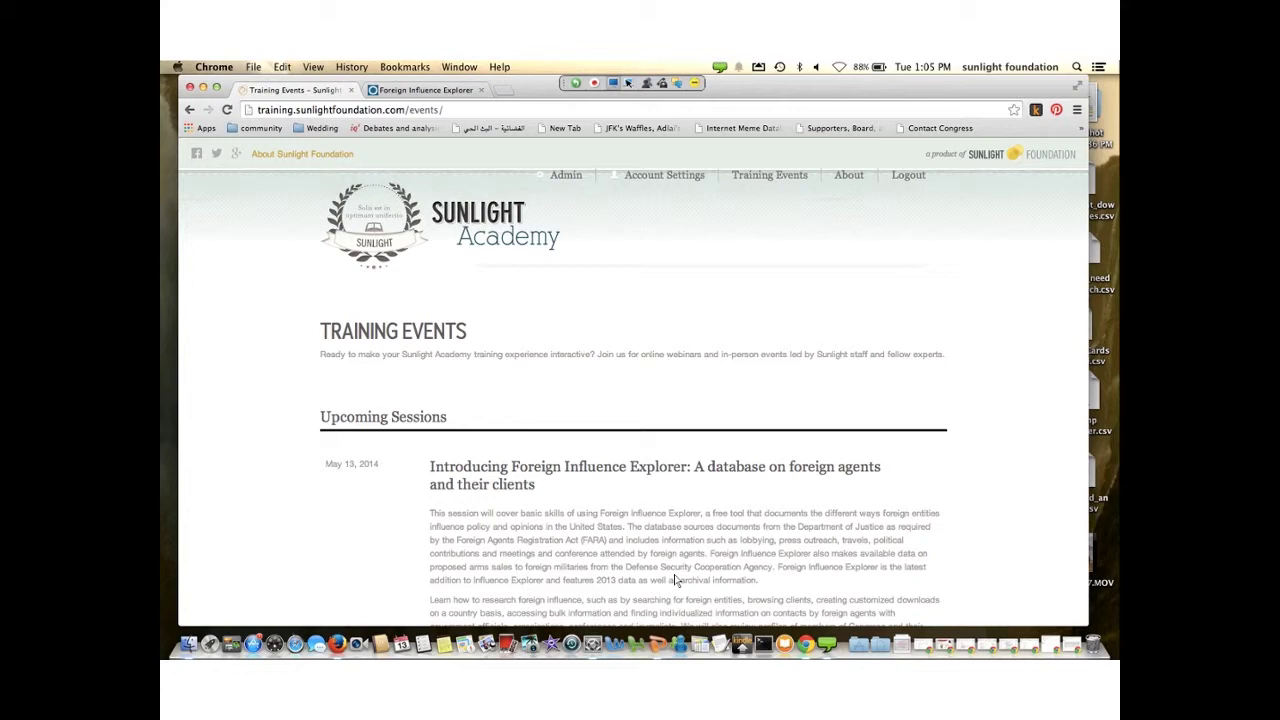
- Look through the upcoming and previous sessions on the Sunlight Academy training events page
{"action": "scroll", "coordinate": [660, 560], "scroll_direction": "down", "scroll_amount": 10}
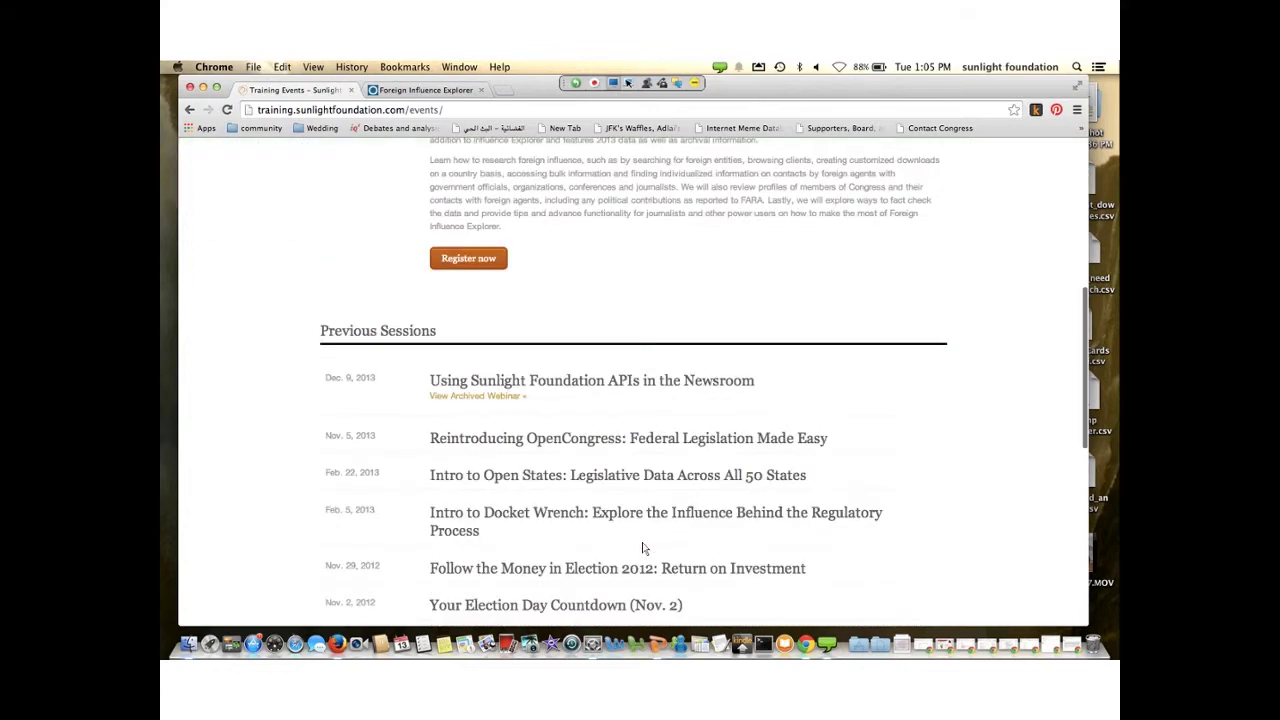
{"action": "scroll", "coordinate": [643, 548], "scroll_direction": "up", "scroll_amount": 5}
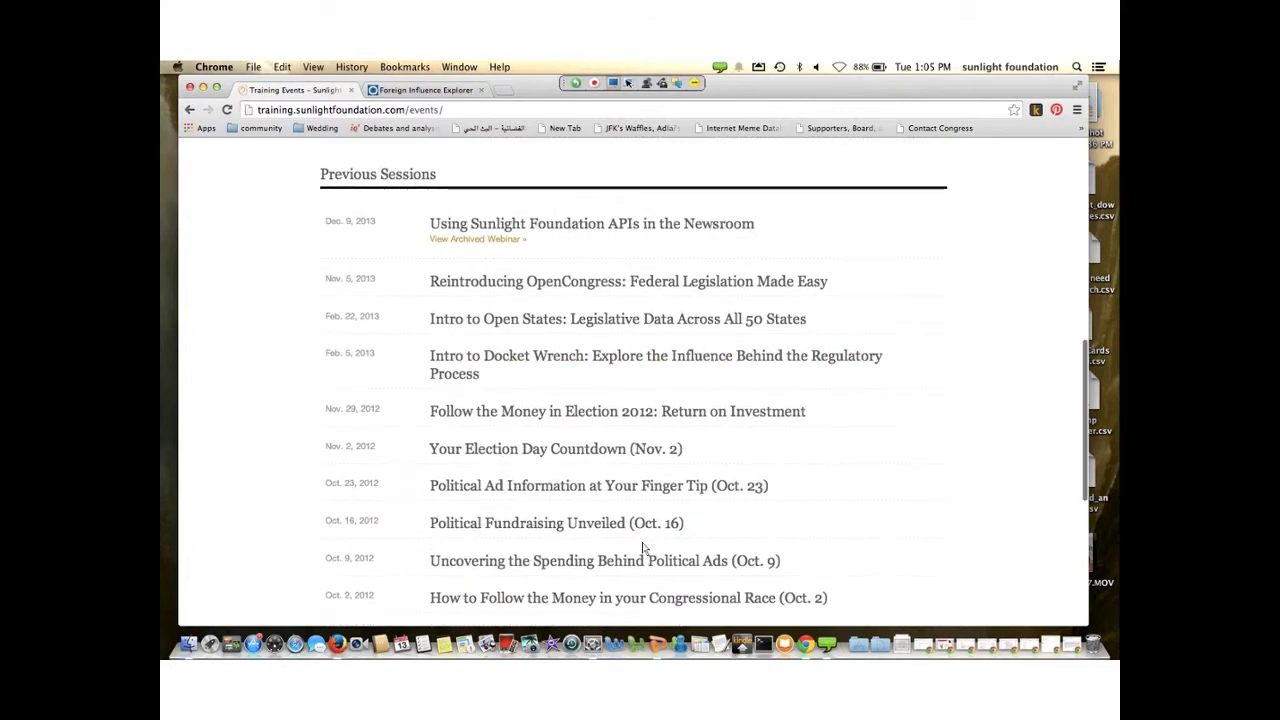
{"action": "scroll", "coordinate": [643, 548], "scroll_direction": "up", "scroll_amount": 5}
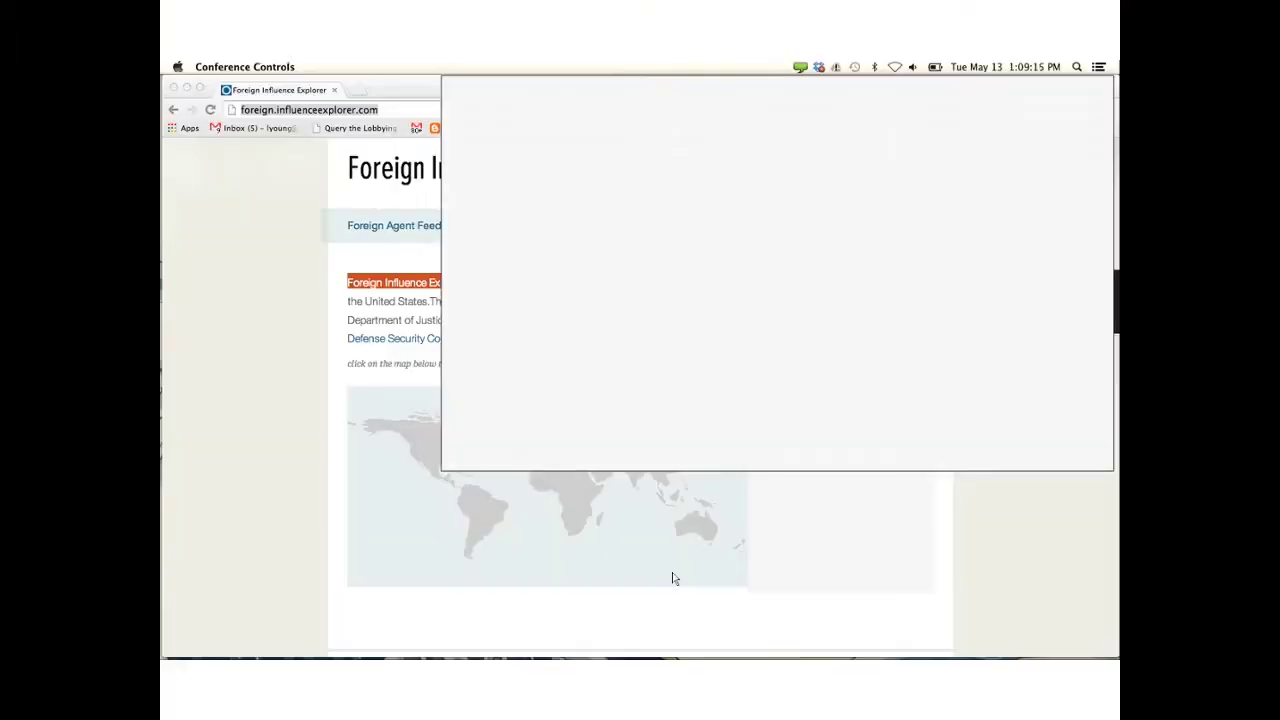
- Select Russia on the Foreign Influence Explorer world map and open its location profile
{"action": "left_click", "coordinate": [330, 234]}
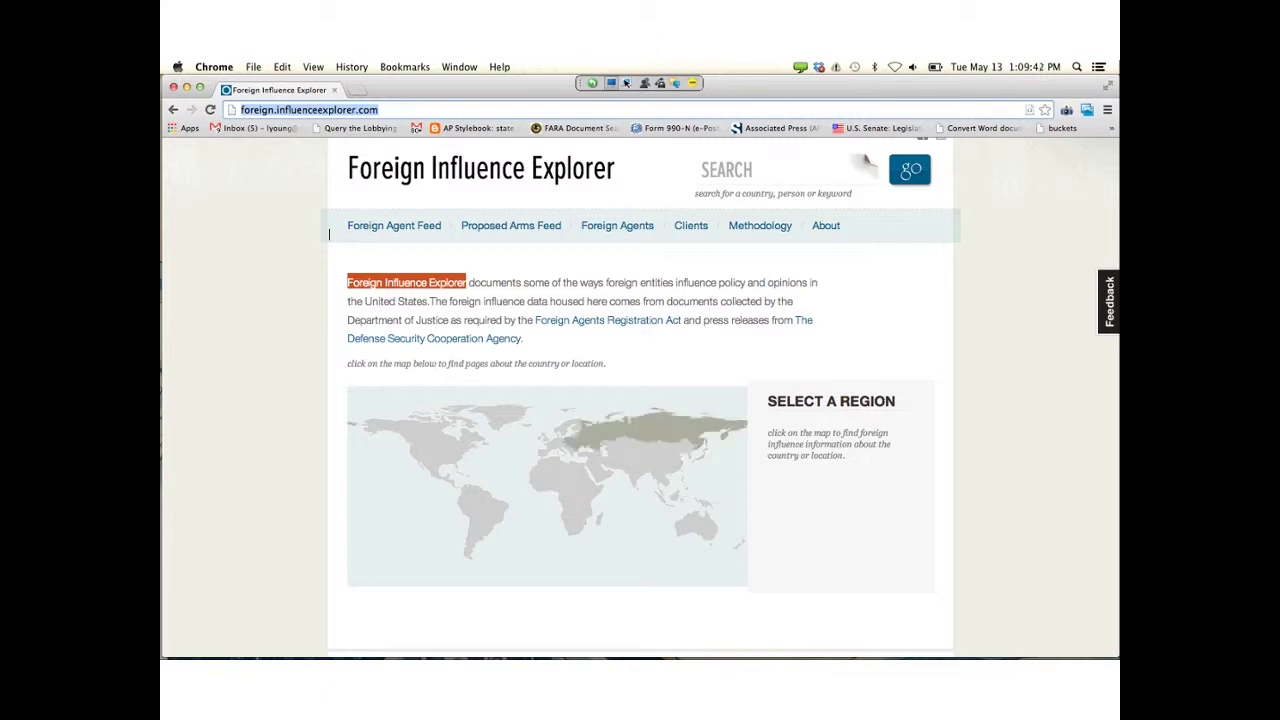
{"action": "left_click", "coordinate": [650, 428]}
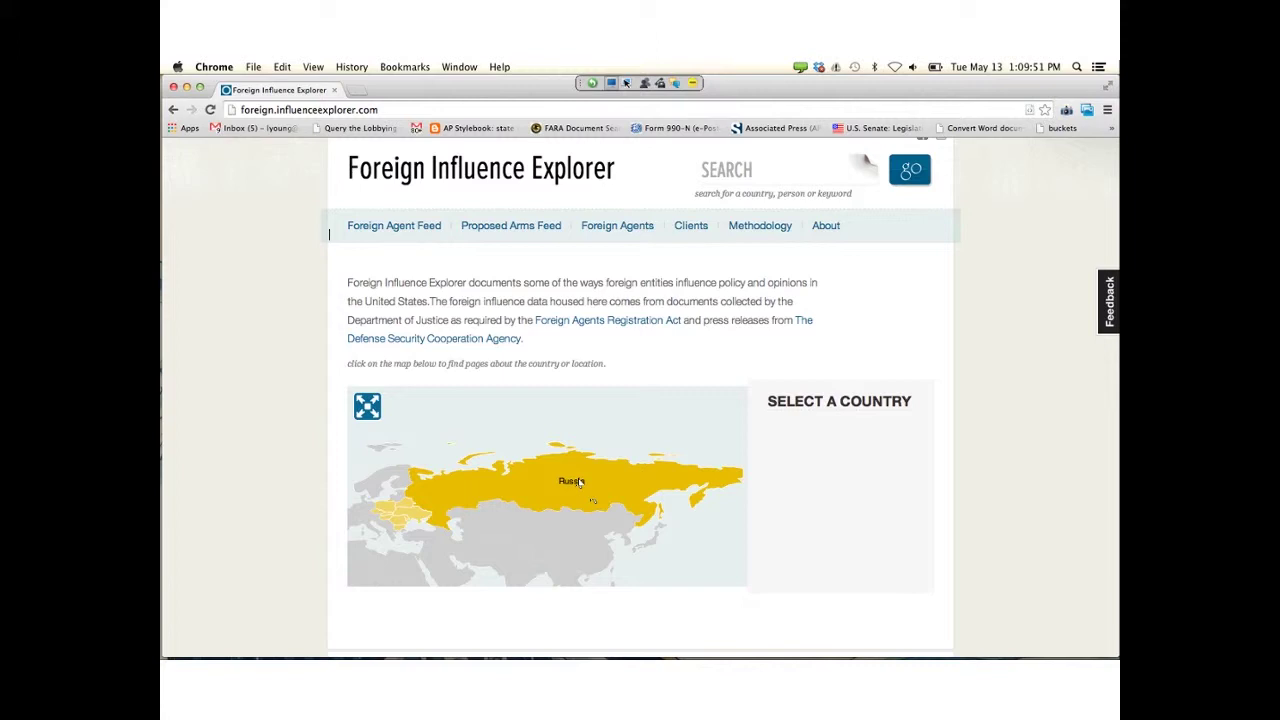
{"action": "left_click", "coordinate": [579, 482]}
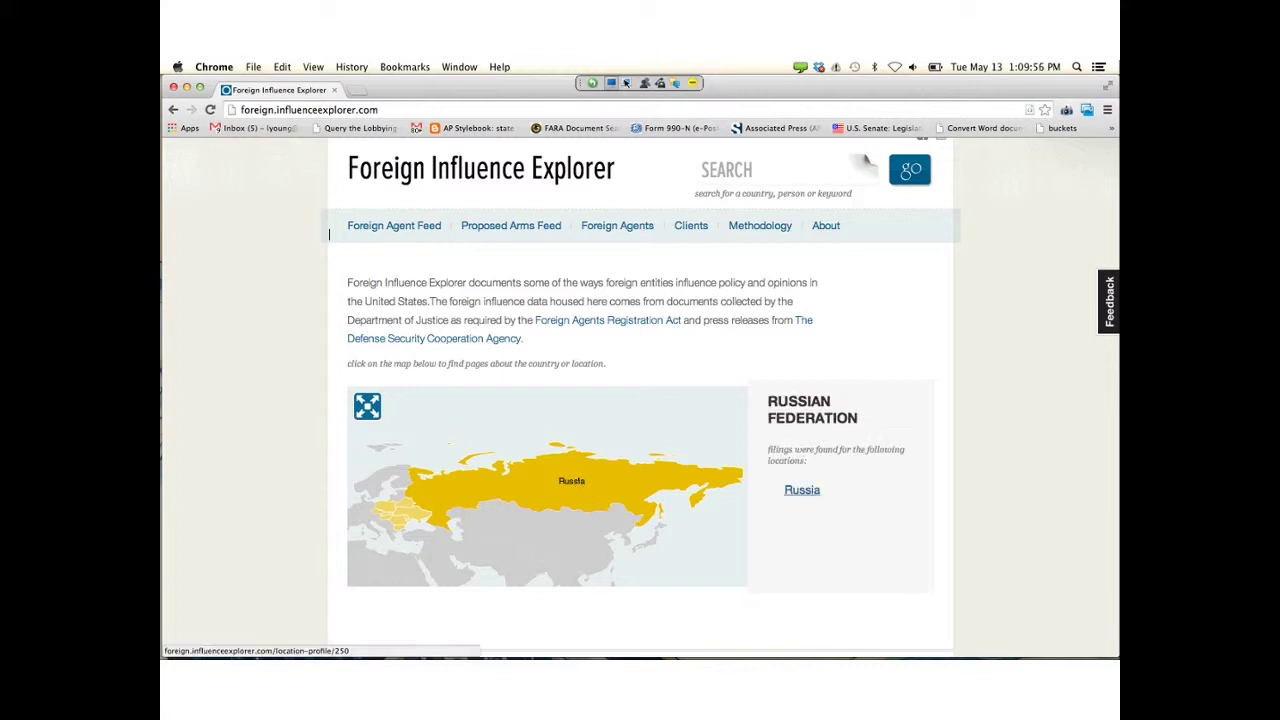
{"action": "left_click", "coordinate": [802, 490]}
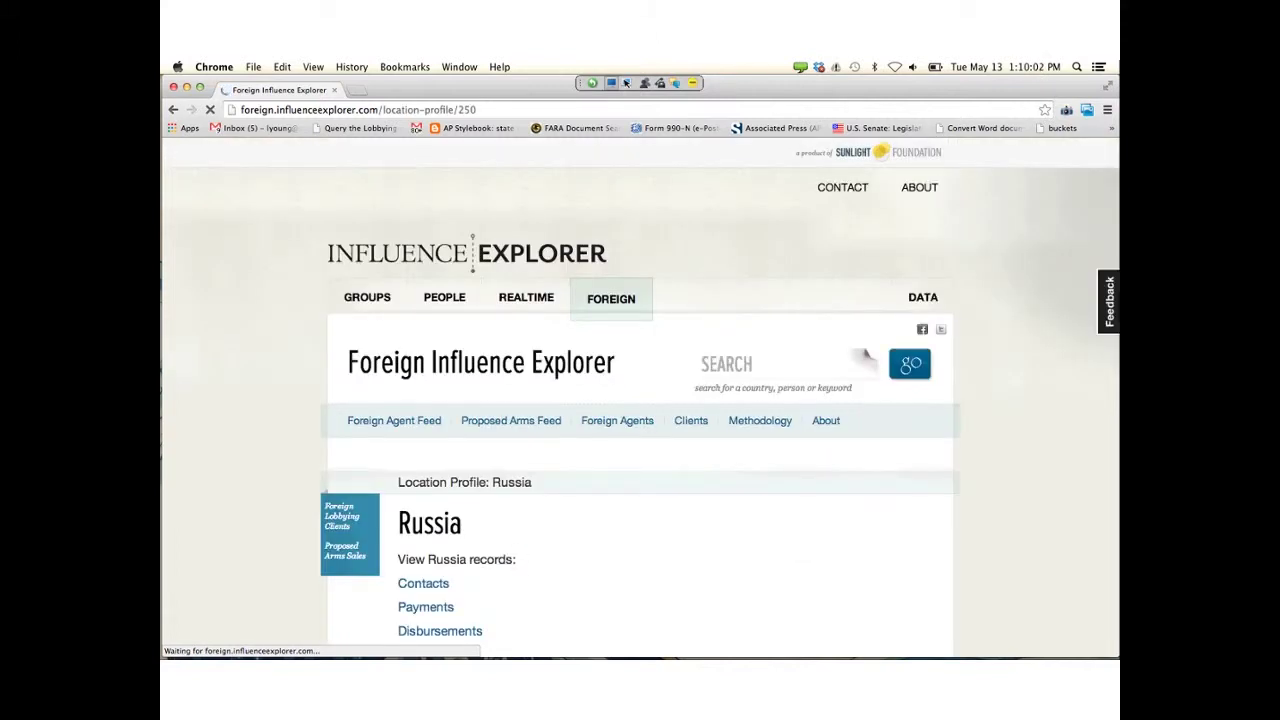
- Examine the record categories and the first foreign lobbying clients on Russia's location profile
{"action": "scroll", "coordinate": [329, 234], "scroll_direction": "down", "scroll_amount": 2}
{"action": "scroll", "coordinate": [640, 400], "scroll_direction": "down", "scroll_amount": 1}
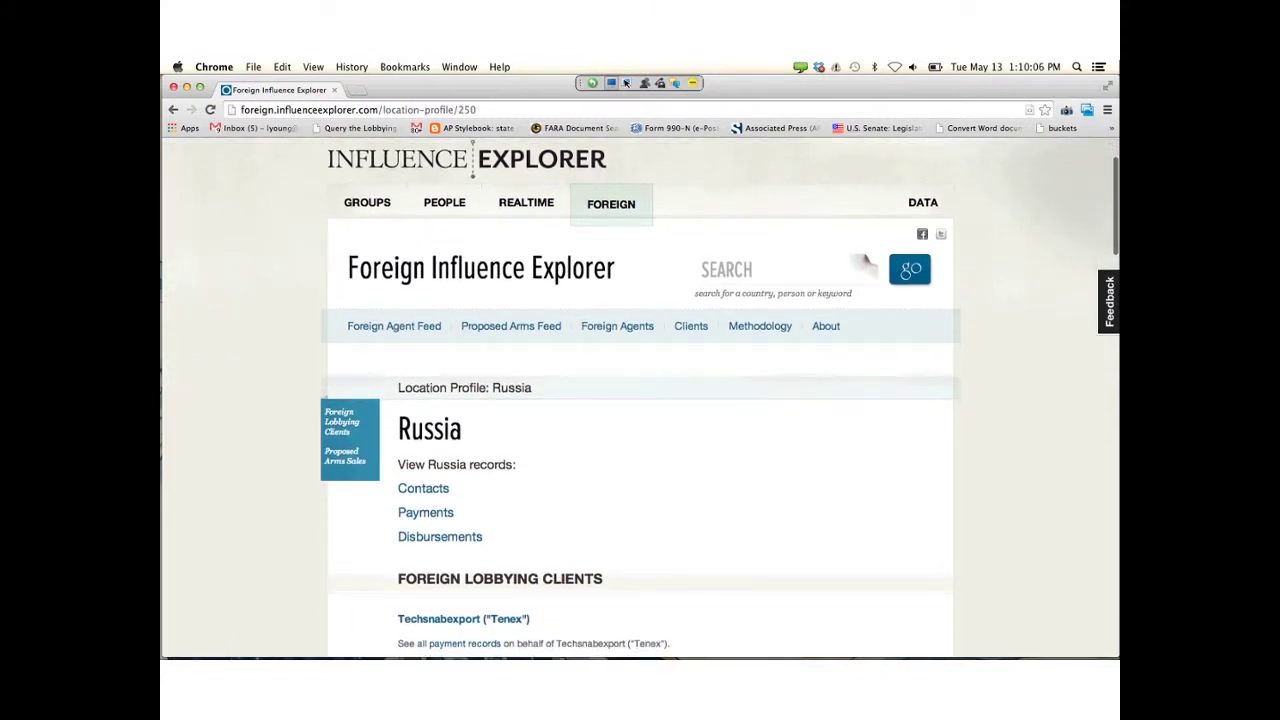
{"action": "scroll", "coordinate": [640, 400], "scroll_direction": "down", "scroll_amount": 3}
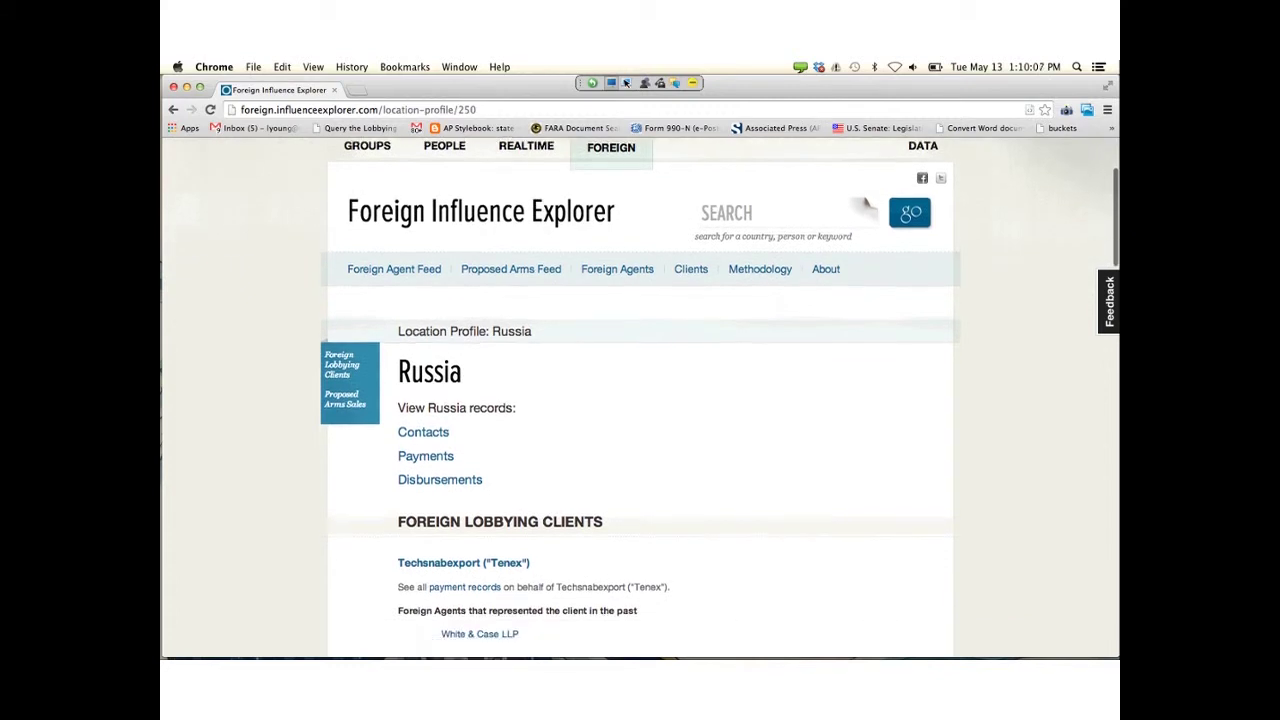
{"action": "scroll", "coordinate": [640, 400], "scroll_direction": "down", "scroll_amount": 2}
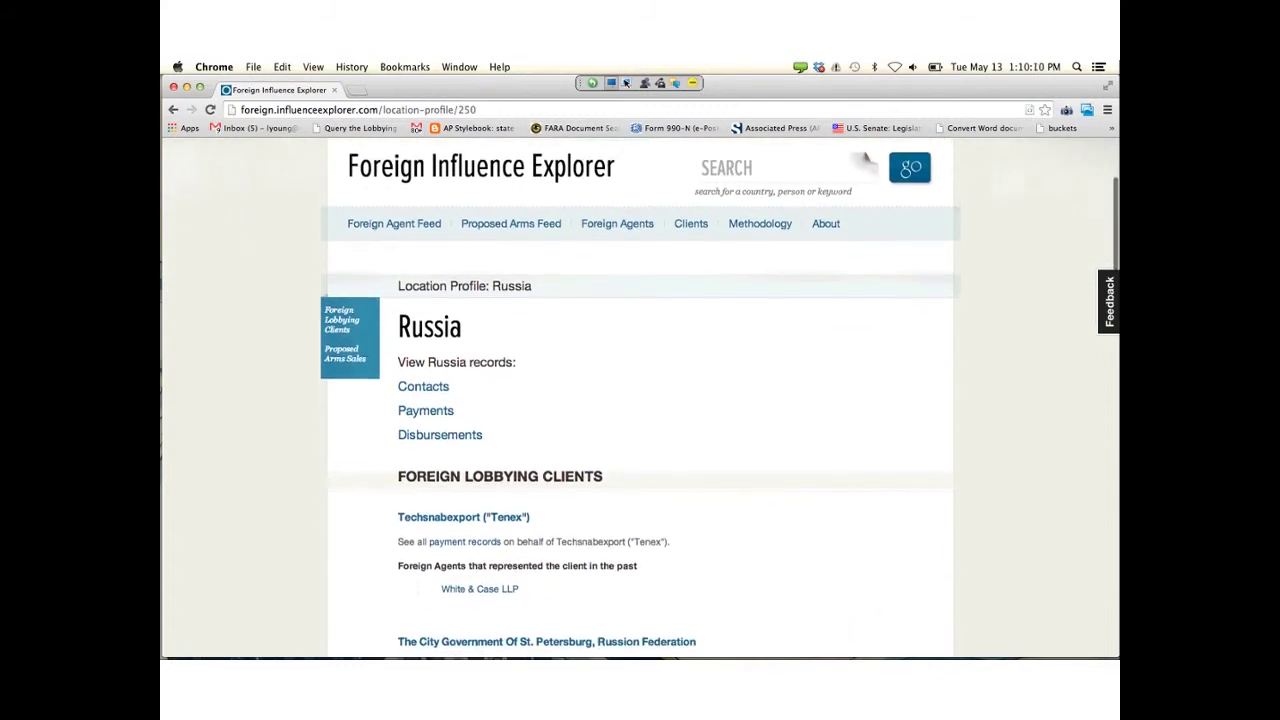
{"action": "scroll", "coordinate": [640, 400], "scroll_direction": "down", "scroll_amount": 1}
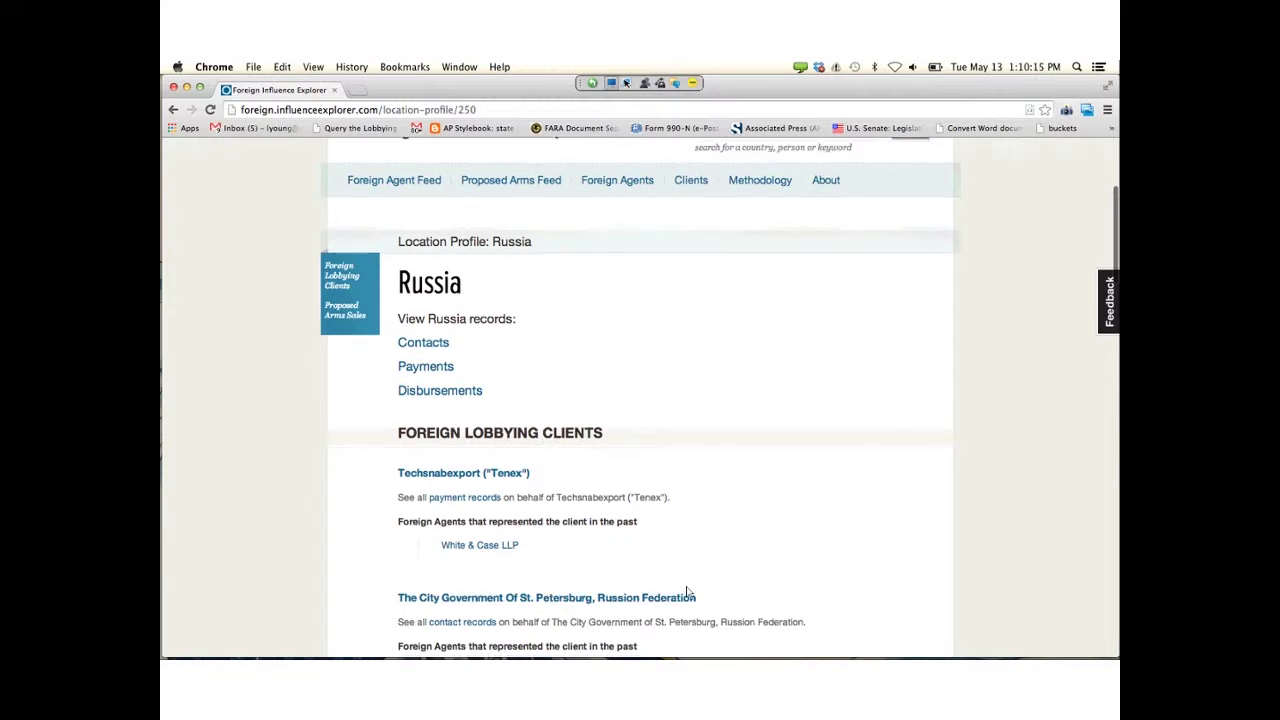
{"action": "scroll", "coordinate": [686, 593], "scroll_direction": "down", "scroll_amount": 4}
{"action": "scroll", "coordinate": [686, 593], "scroll_direction": "down", "scroll_amount": 3}
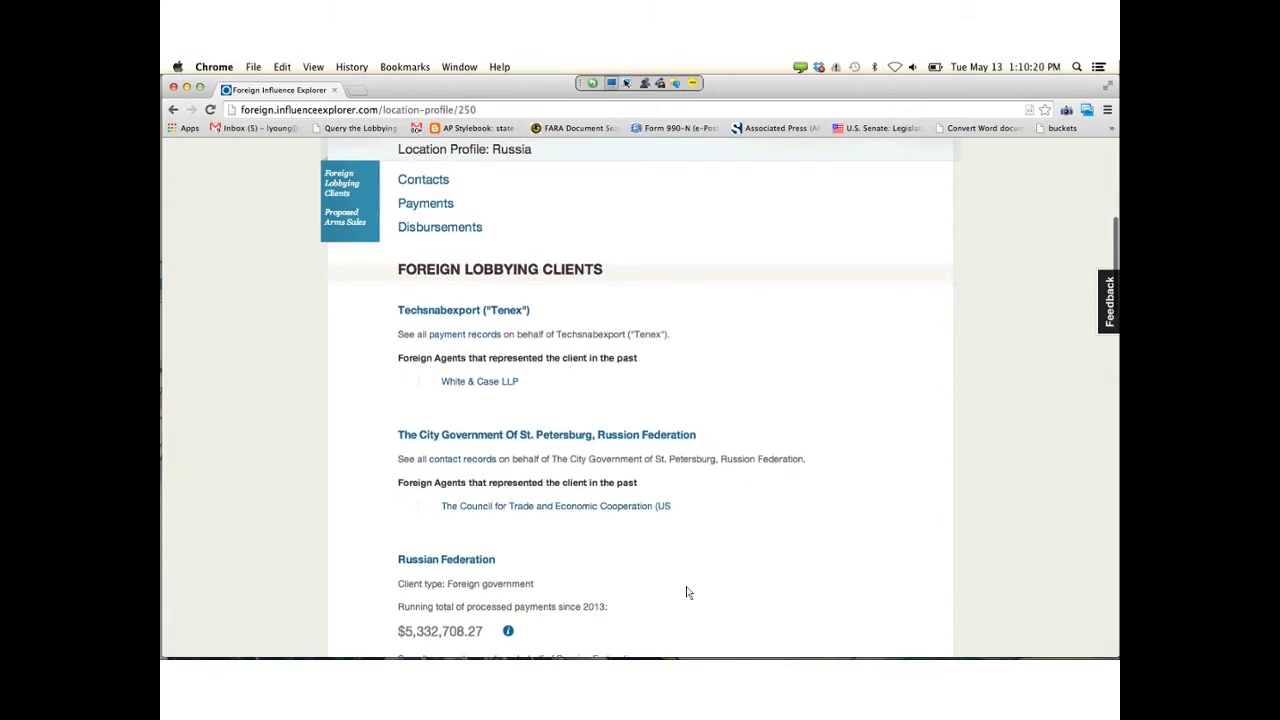
{"action": "scroll", "coordinate": [686, 593], "scroll_direction": "down", "scroll_amount": 3}
{"action": "scroll", "coordinate": [686, 593], "scroll_direction": "down", "scroll_amount": 2}
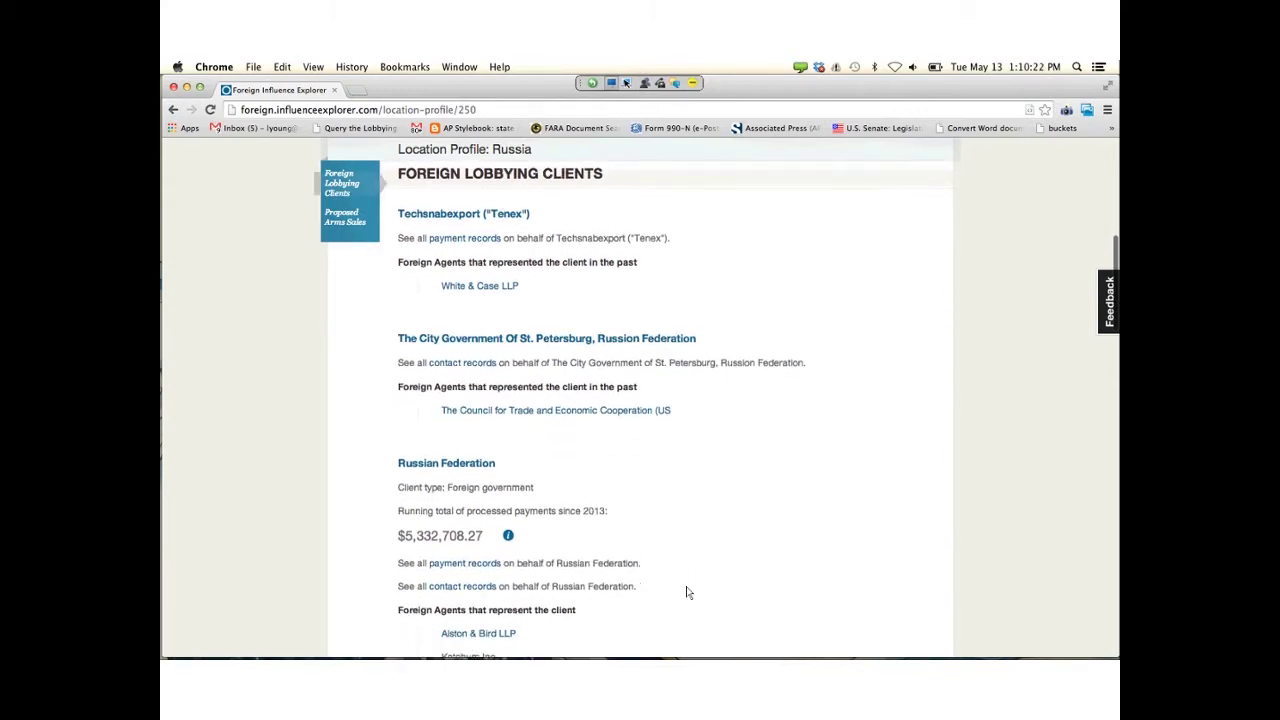
- Review the payment totals and foreign agents listed for the Russian Federation and Gazprom Export
{"action": "scroll", "coordinate": [686, 593], "scroll_direction": "down", "scroll_amount": 4}
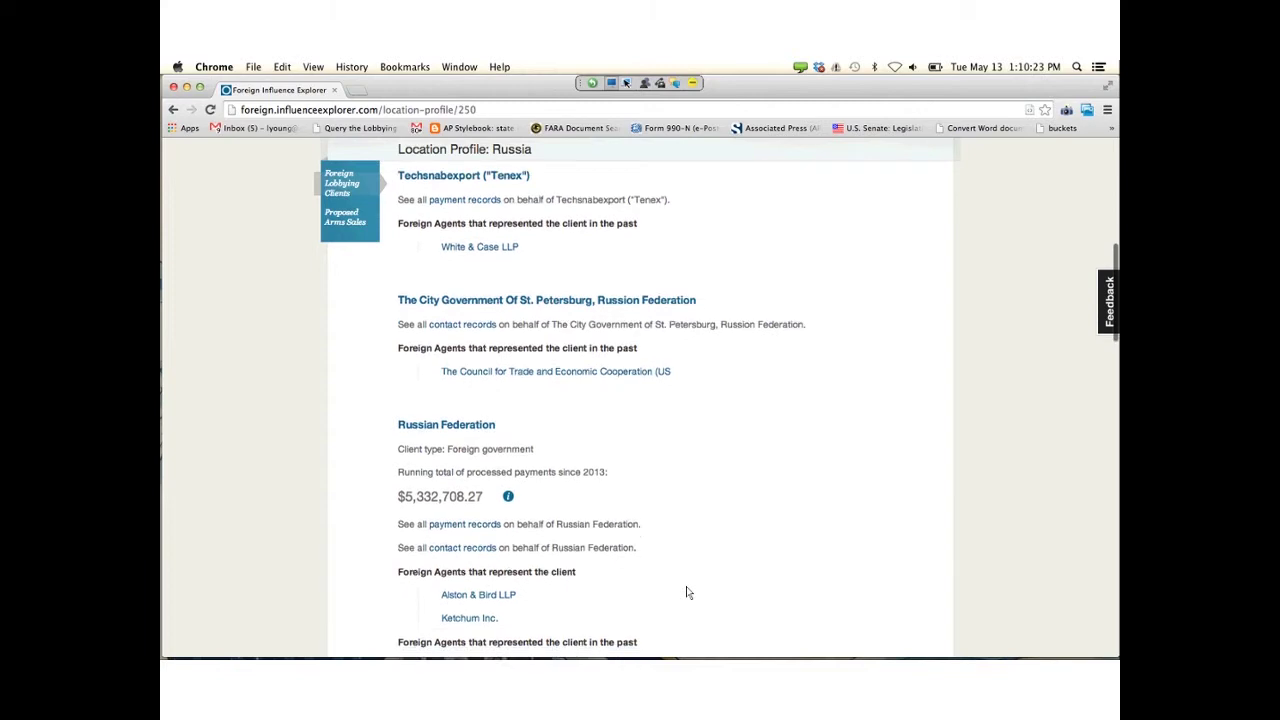
{"action": "scroll", "coordinate": [686, 593], "scroll_direction": "down", "scroll_amount": 1}
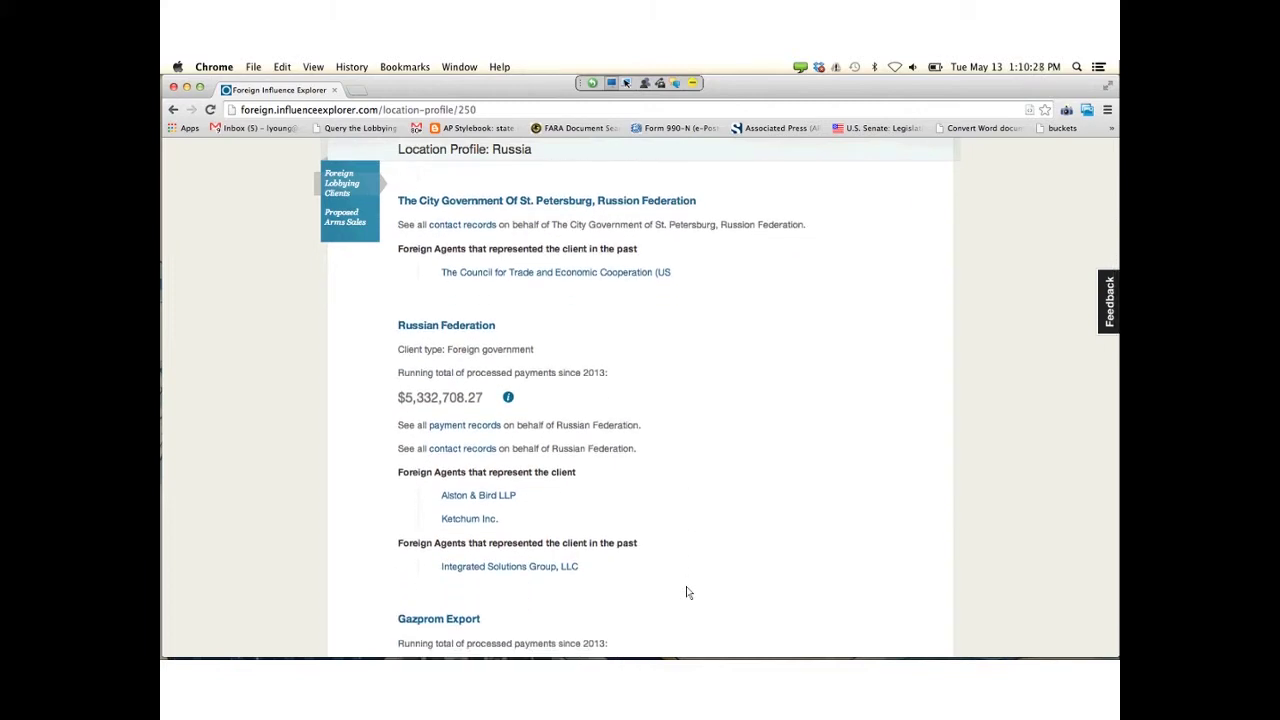
{"action": "scroll", "coordinate": [686, 593], "scroll_direction": "down", "scroll_amount": 1}
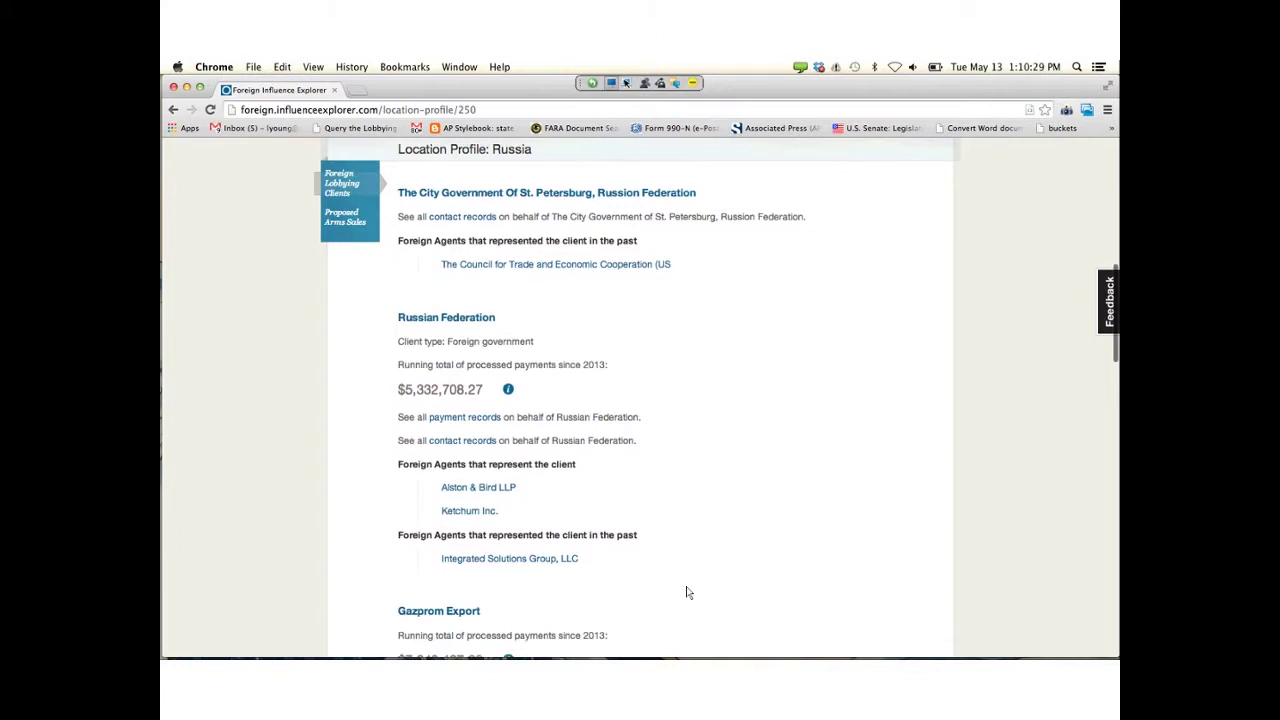
{"action": "scroll", "coordinate": [686, 593], "scroll_direction": "down", "scroll_amount": 2}
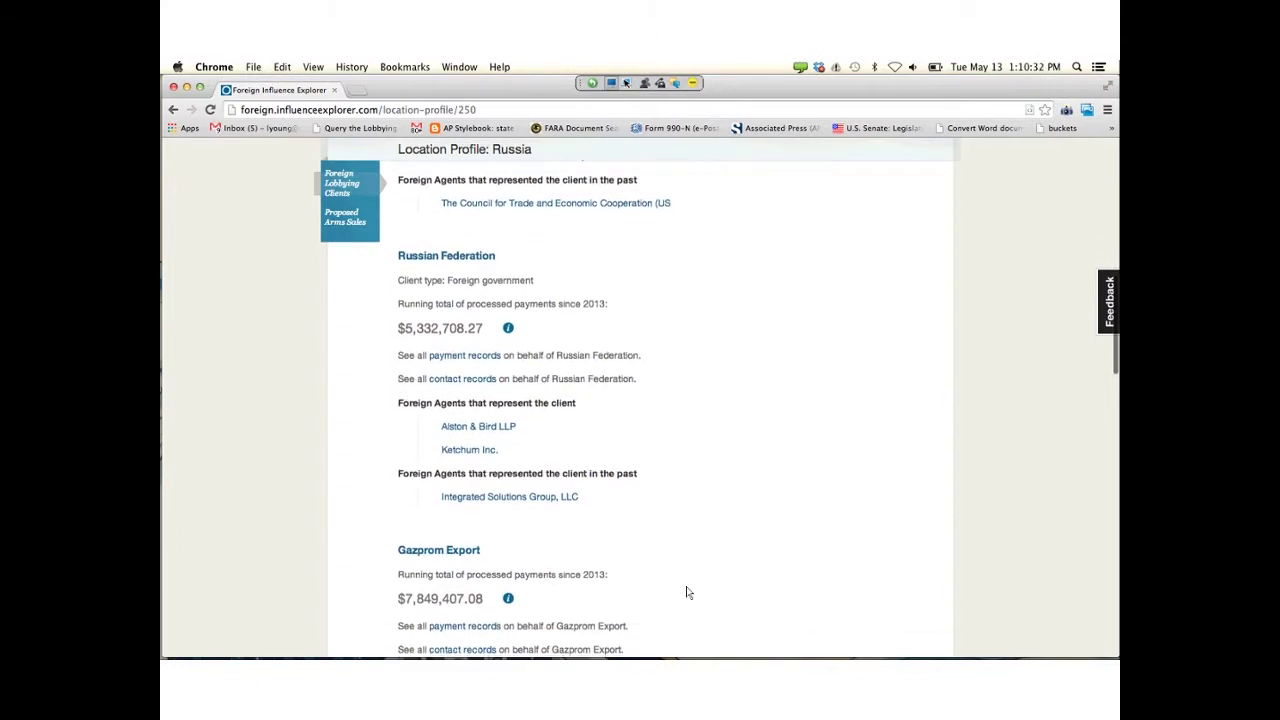
{"action": "scroll", "coordinate": [686, 593], "scroll_direction": "up", "scroll_amount": 4}
{"action": "scroll", "coordinate": [686, 593], "scroll_direction": "down", "scroll_amount": 5}
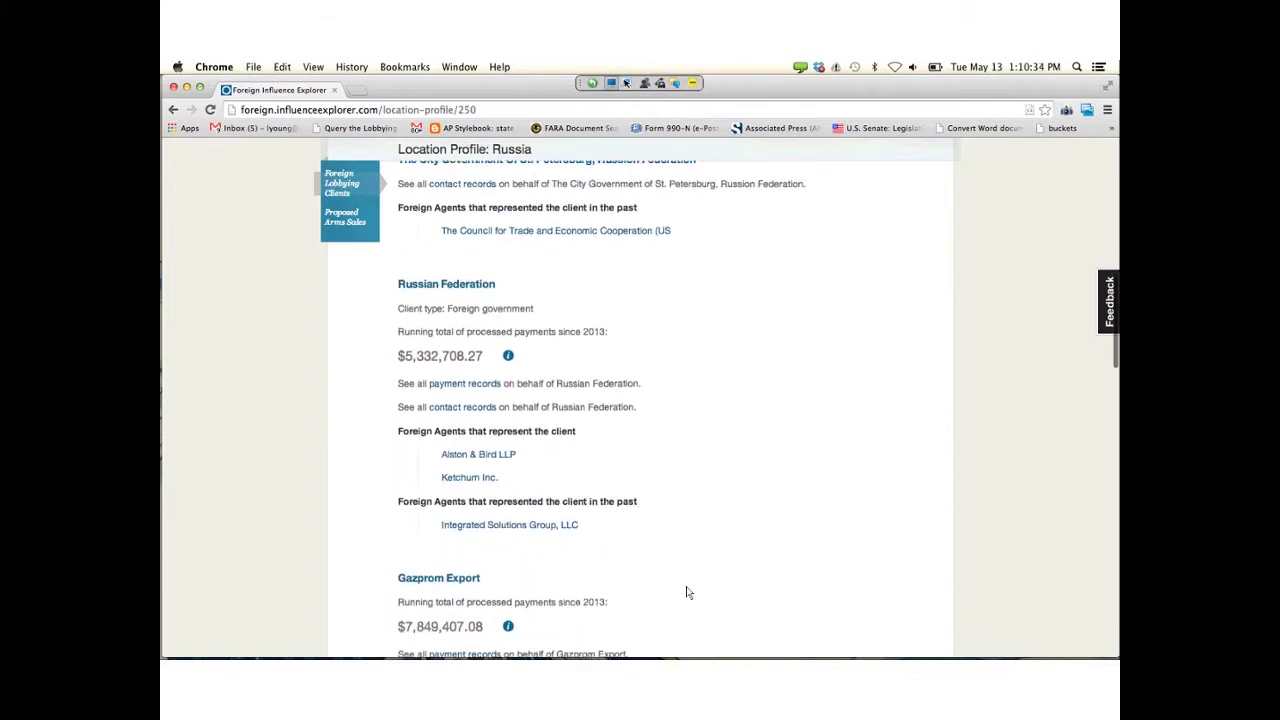
{"action": "scroll", "coordinate": [686, 593], "scroll_direction": "down", "scroll_amount": 1}
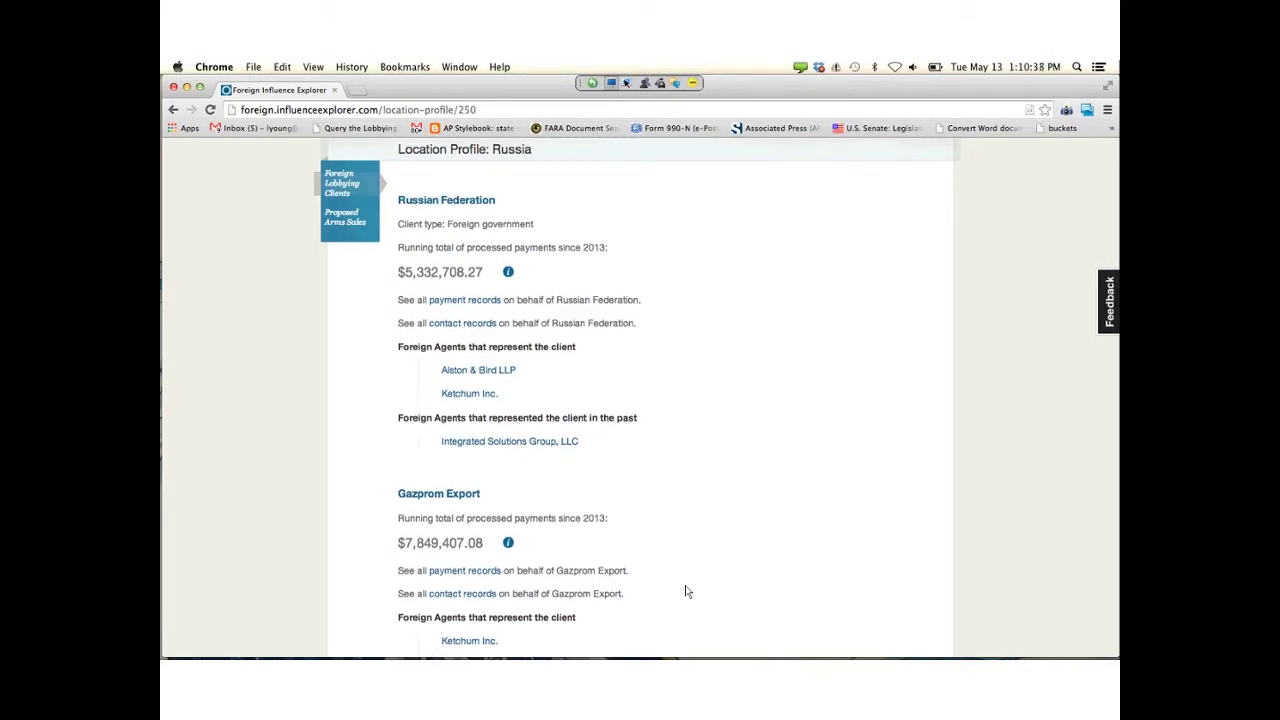
{"action": "scroll", "coordinate": [686, 593], "scroll_direction": "up", "scroll_amount": 1}
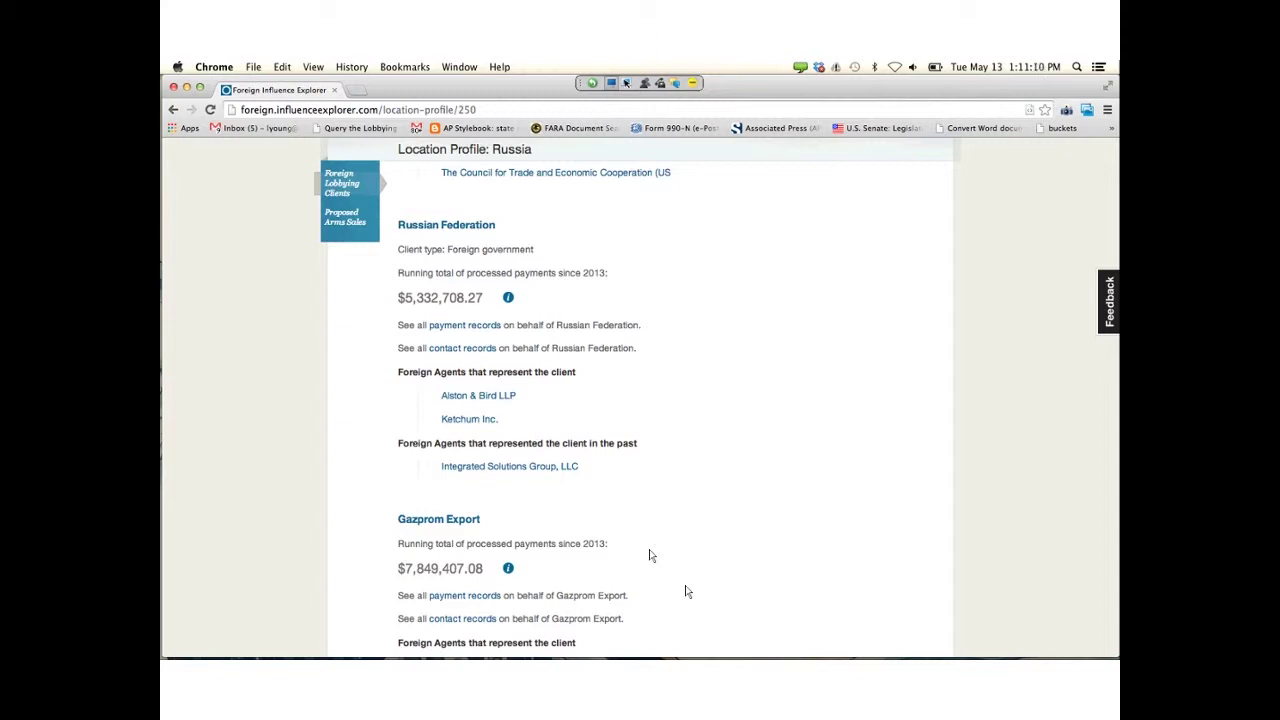
- Read the explanation of the Russian Federation's running total of processed payments
{"action": "scroll", "coordinate": [575, 480], "scroll_direction": "down", "scroll_amount": 1}
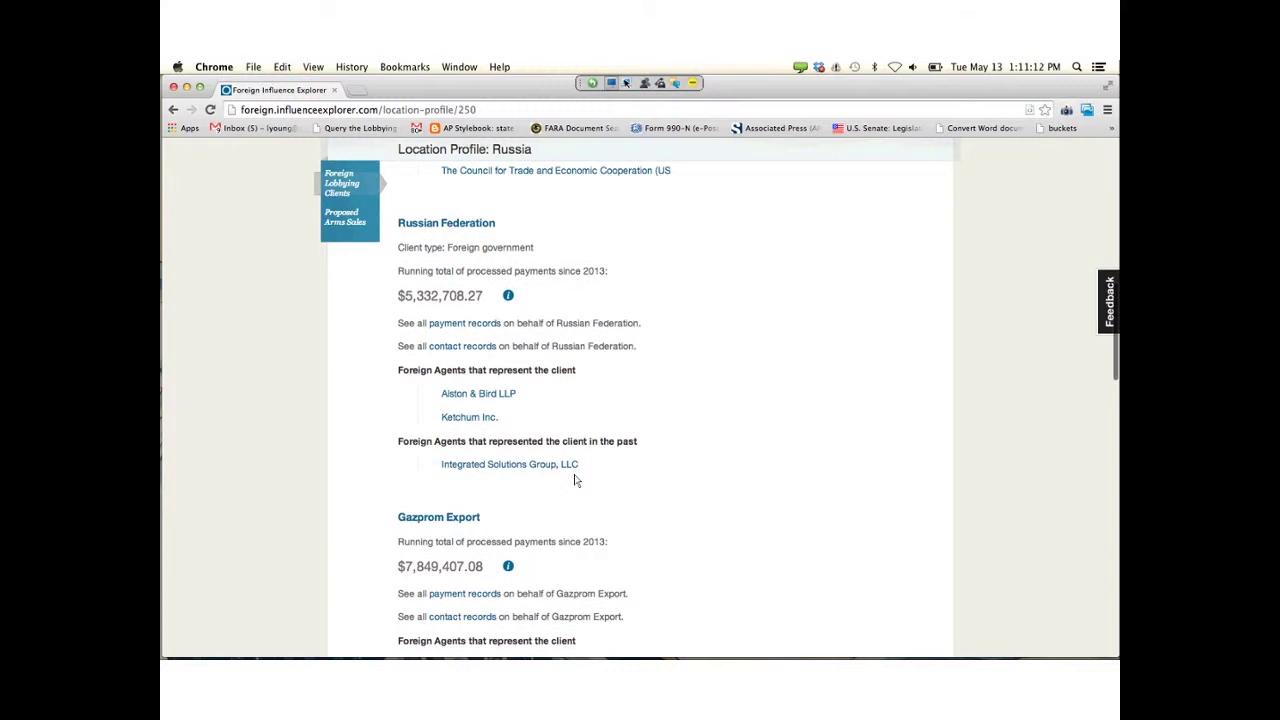
{"action": "scroll", "coordinate": [575, 480], "scroll_direction": "down", "scroll_amount": 3}
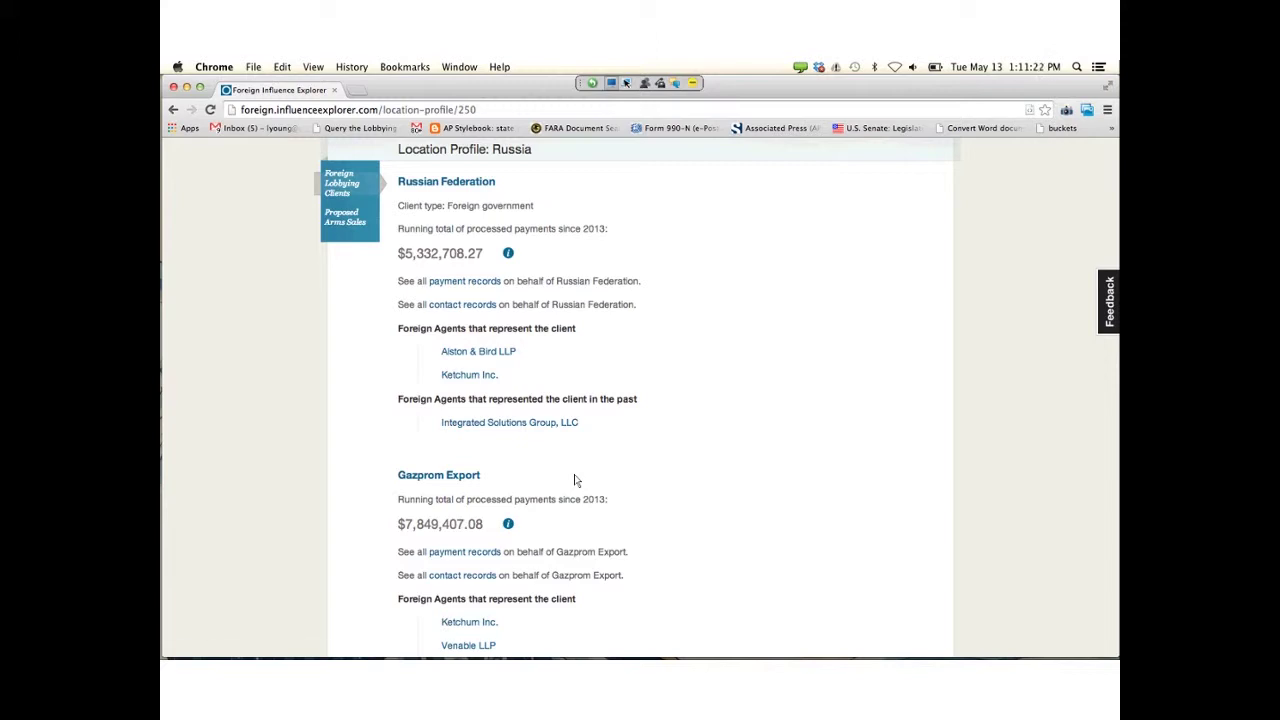
{"action": "key", "text": "Tab"}
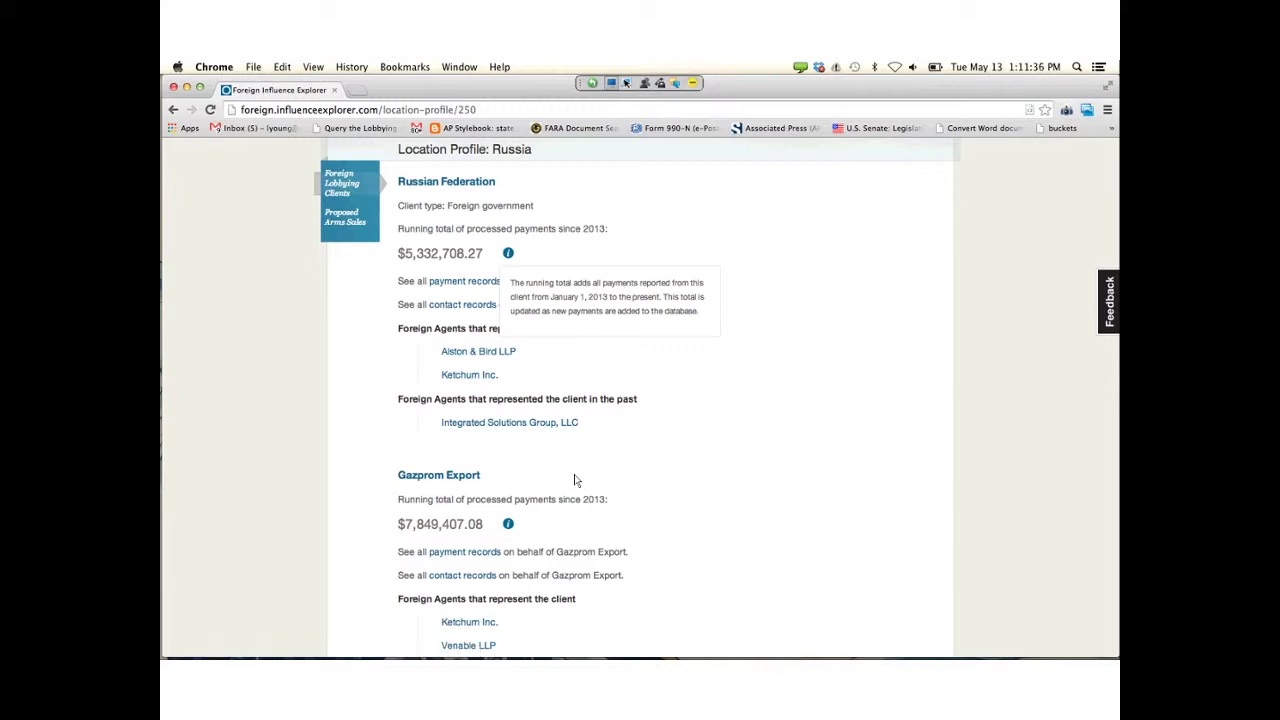
{"action": "scroll", "coordinate": [575, 480], "scroll_direction": "down", "scroll_amount": 1}
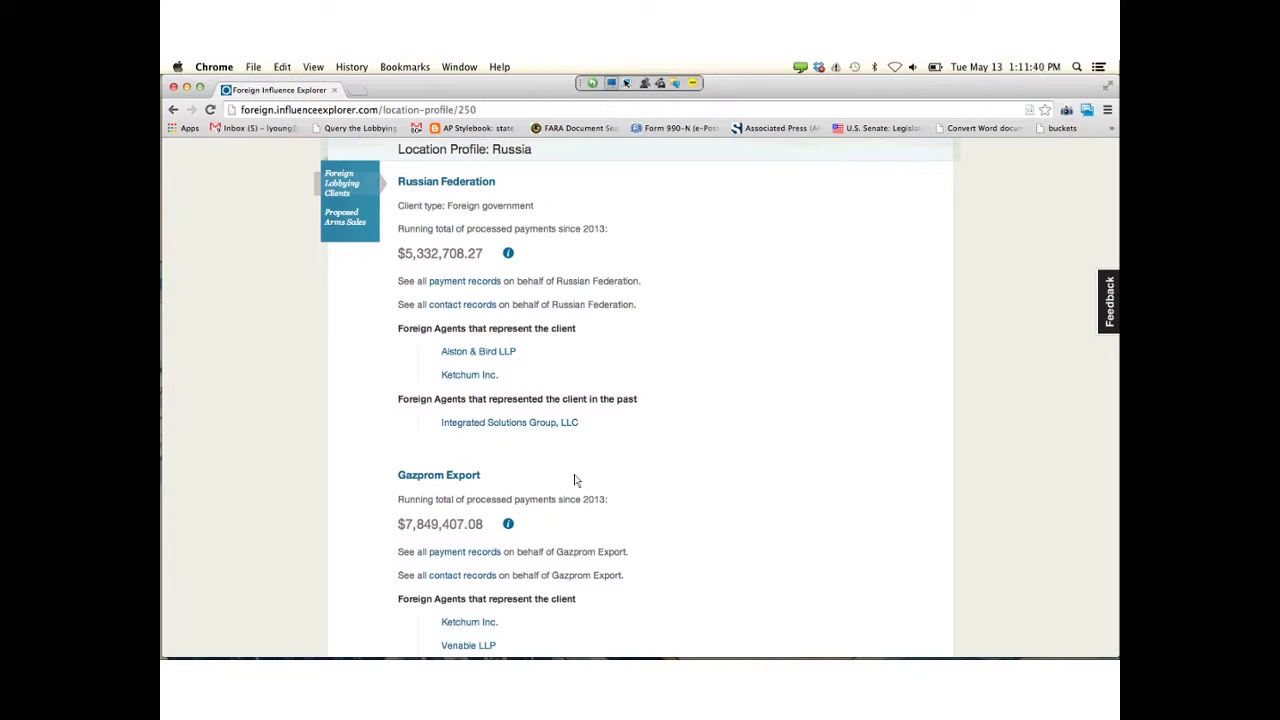
- Check the foreign agents representing Gazprom Export and open the payment records for the Russian Federation
{"action": "scroll", "coordinate": [654, 557], "scroll_direction": "down", "scroll_amount": 4}
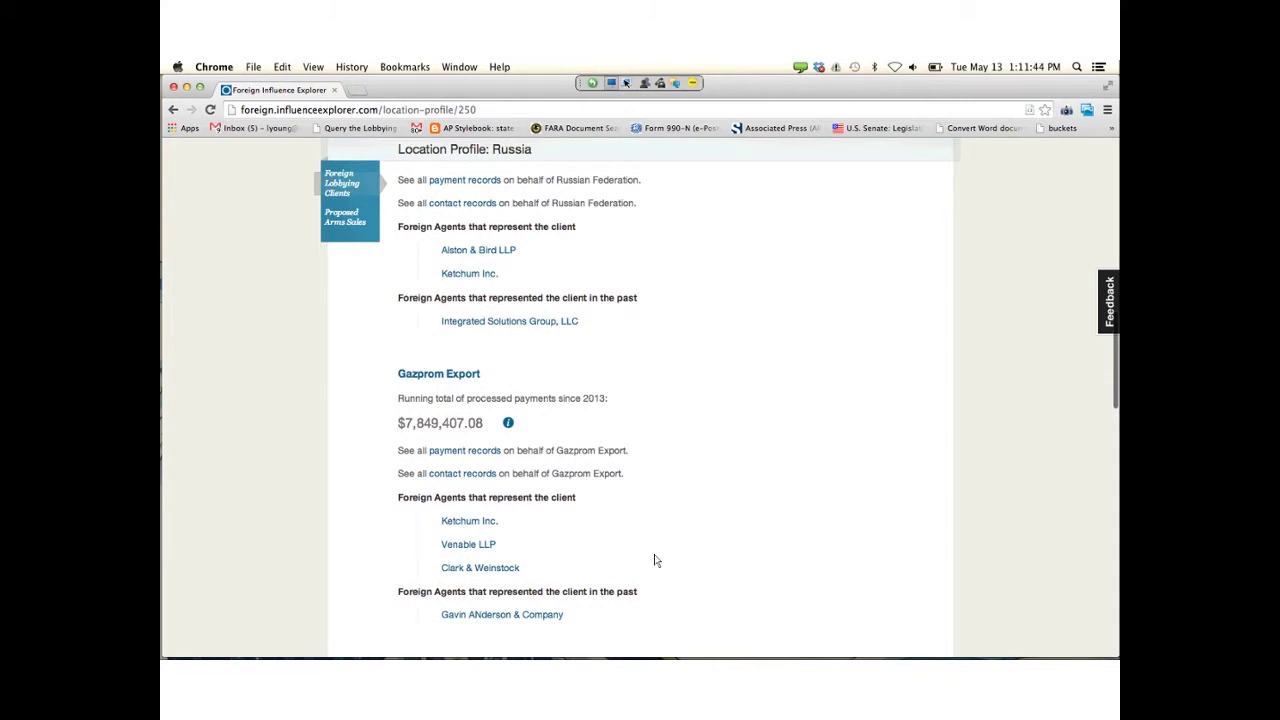
{"action": "scroll", "coordinate": [654, 560], "scroll_direction": "up", "scroll_amount": 4}
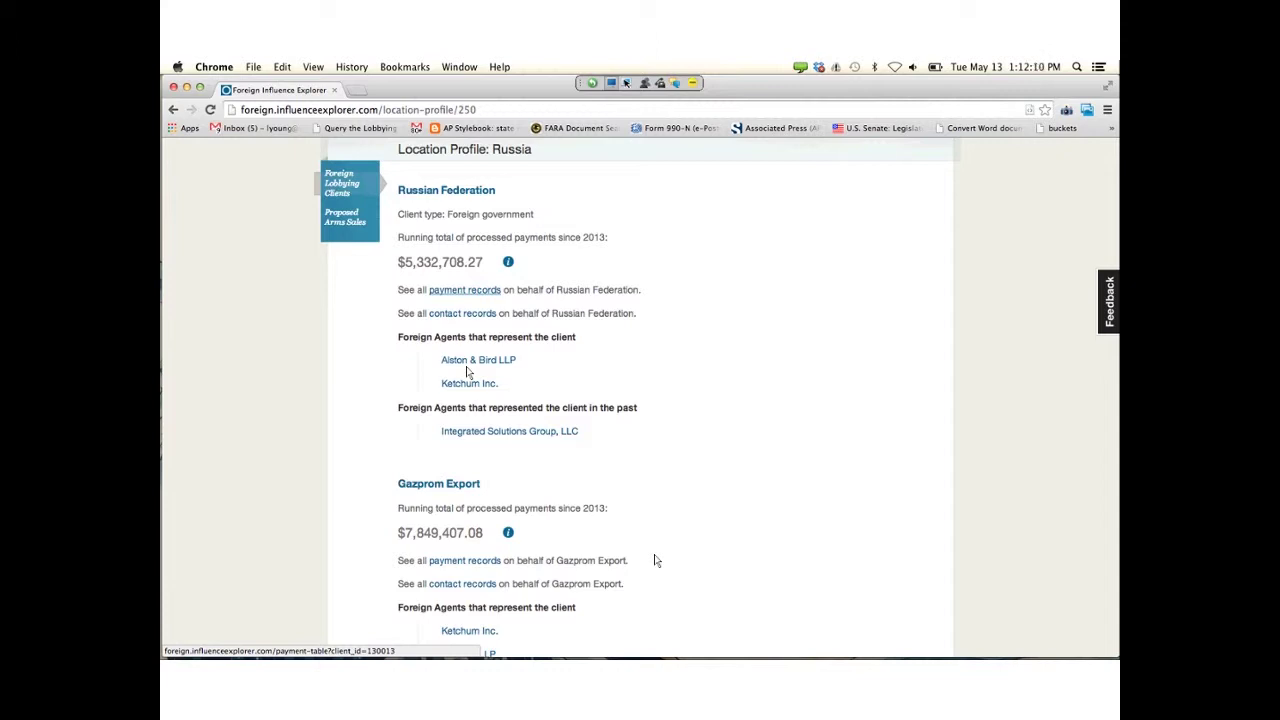
{"action": "left_click", "coordinate": [655, 560]}
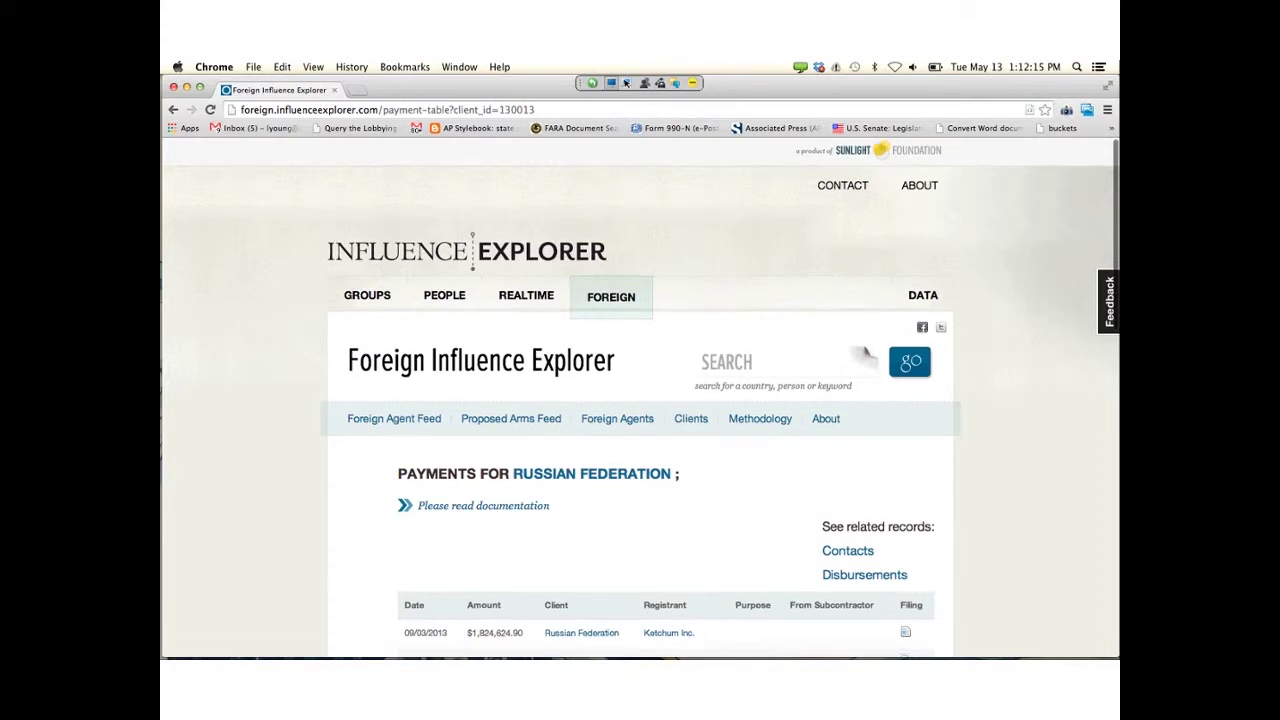
- Examine the dates, amounts, registrants and filings in the Russian Federation payments table
{"action": "scroll", "coordinate": [864, 356], "scroll_direction": "down", "scroll_amount": 5}
{"action": "scroll", "coordinate": [640, 400], "scroll_direction": "down", "scroll_amount": 1}
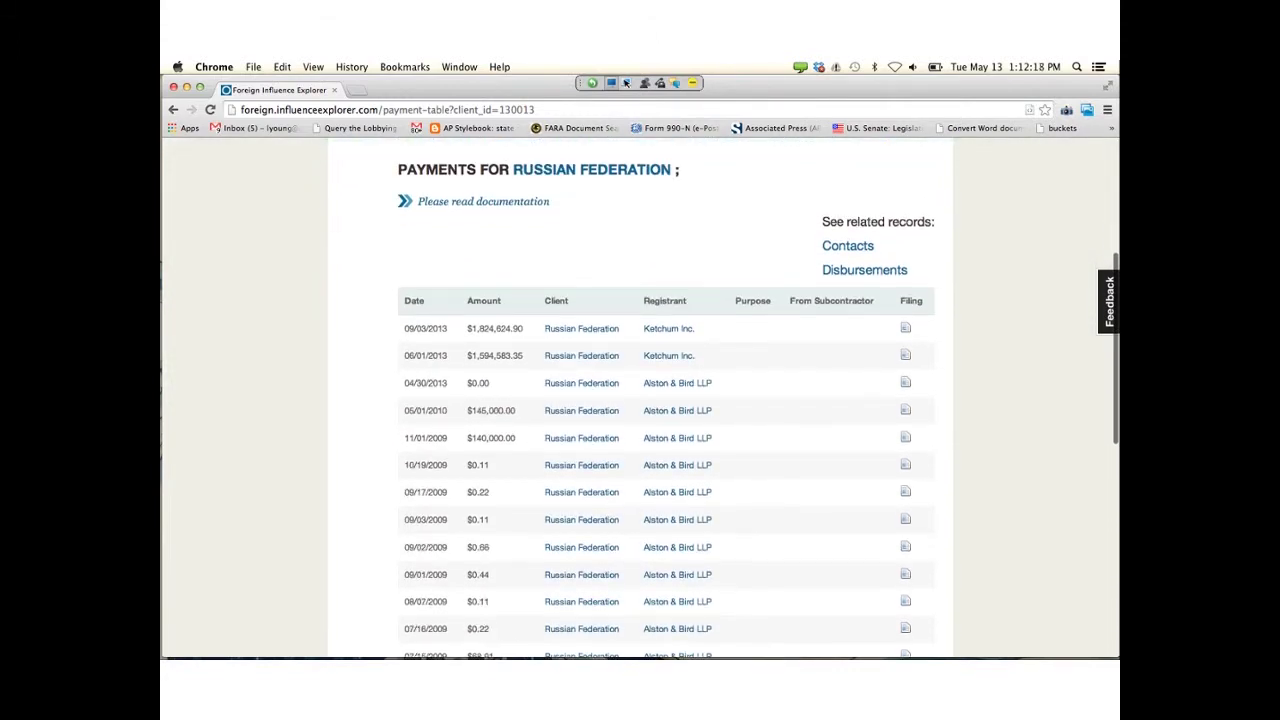
{"action": "scroll", "coordinate": [640, 400], "scroll_direction": "down", "scroll_amount": 1}
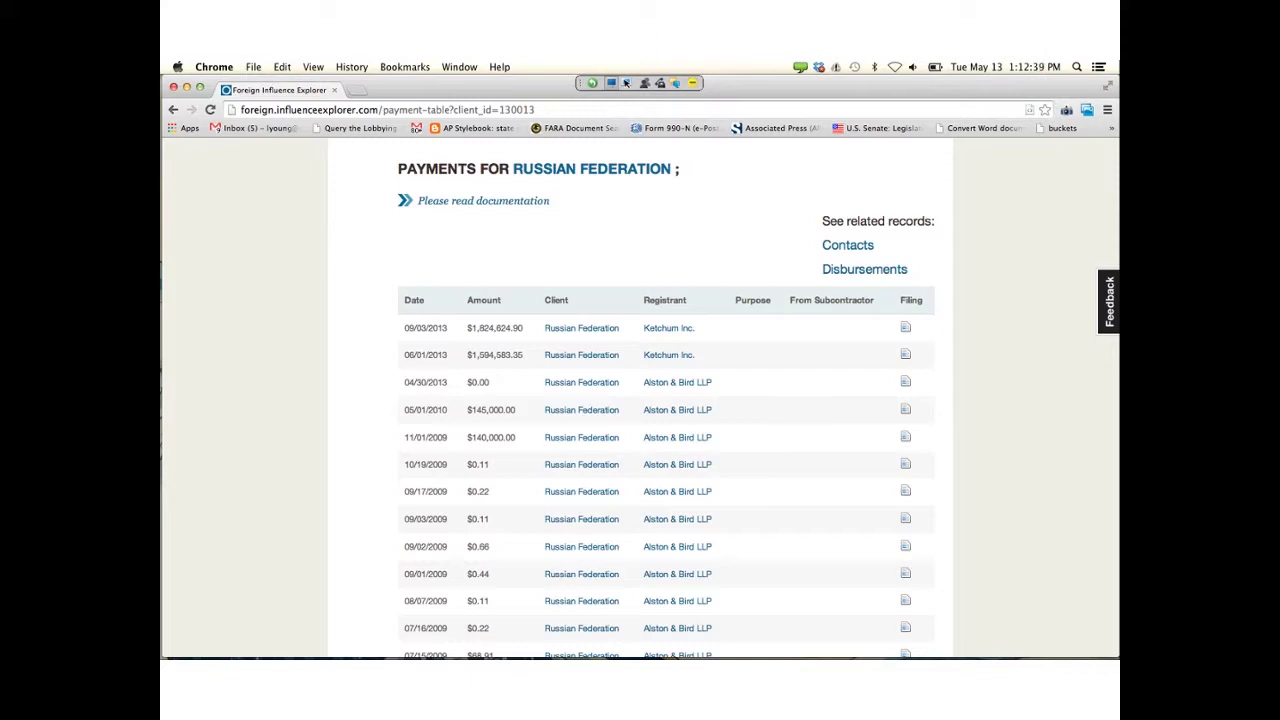
{"action": "scroll", "coordinate": [665, 450], "scroll_direction": "down", "scroll_amount": 1}
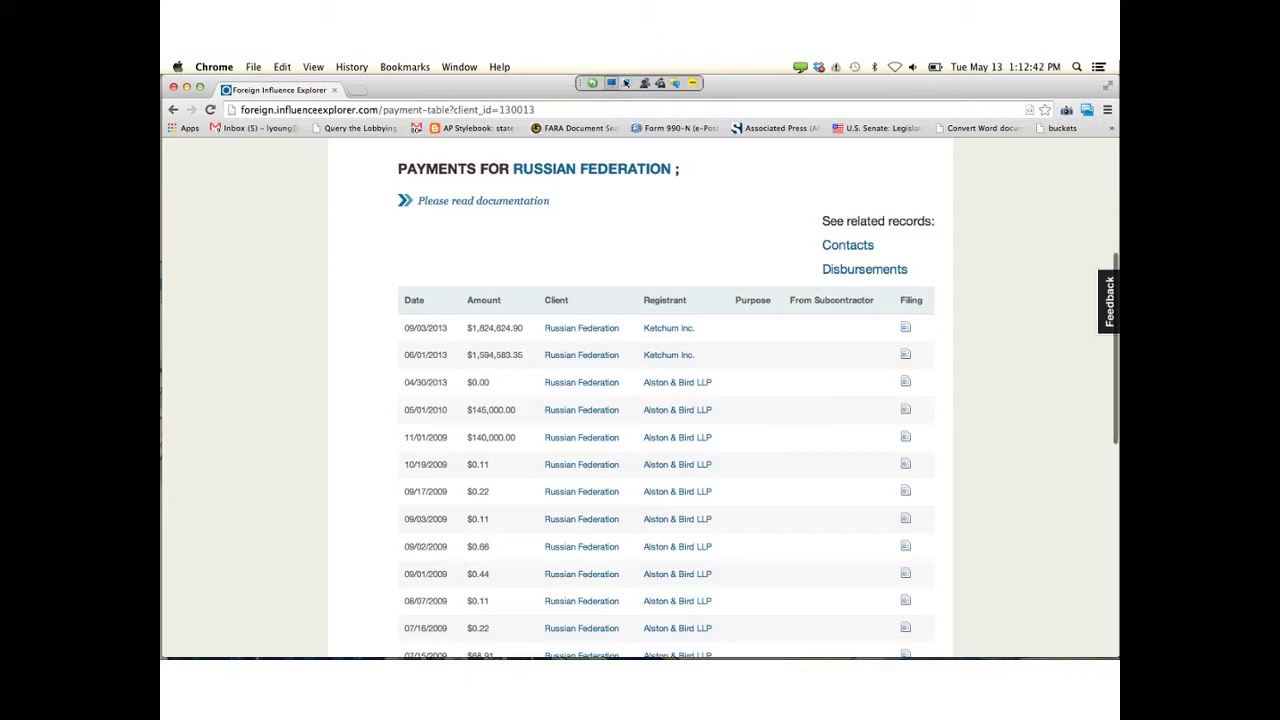
{"action": "scroll", "coordinate": [665, 400], "scroll_direction": "down", "scroll_amount": 3}
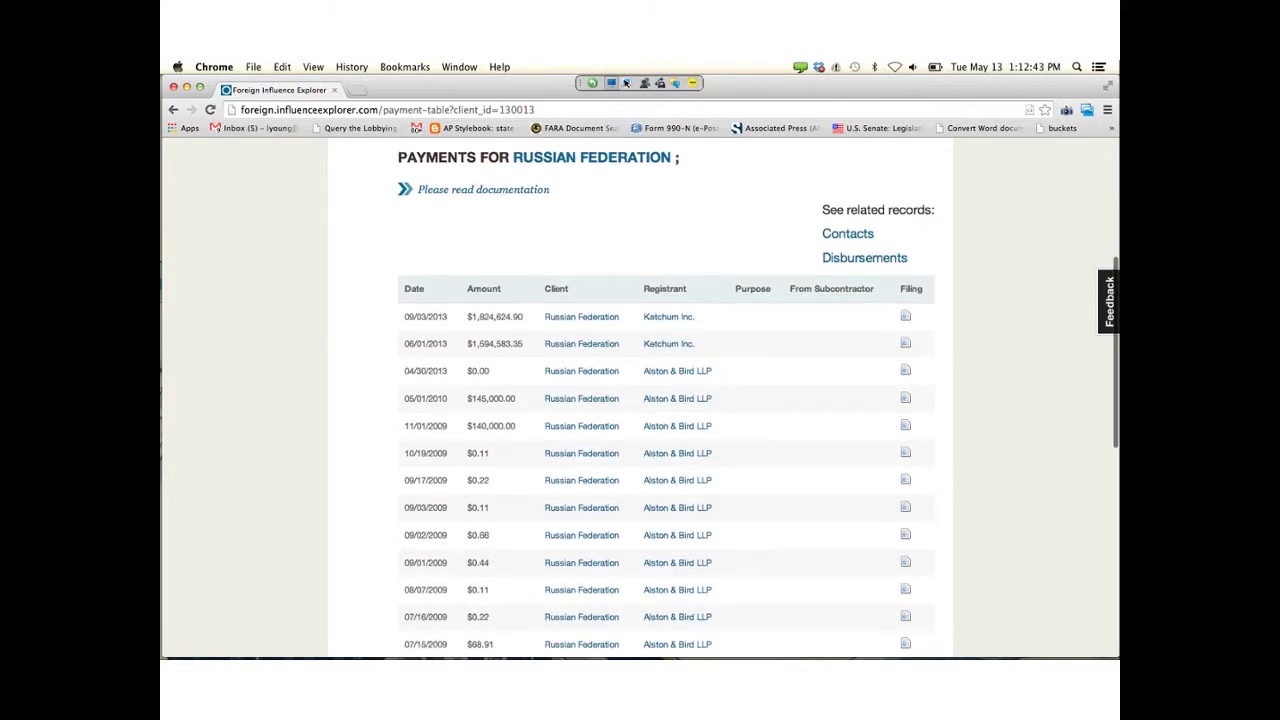
{"action": "scroll", "coordinate": [665, 400], "scroll_direction": "down", "scroll_amount": 1}
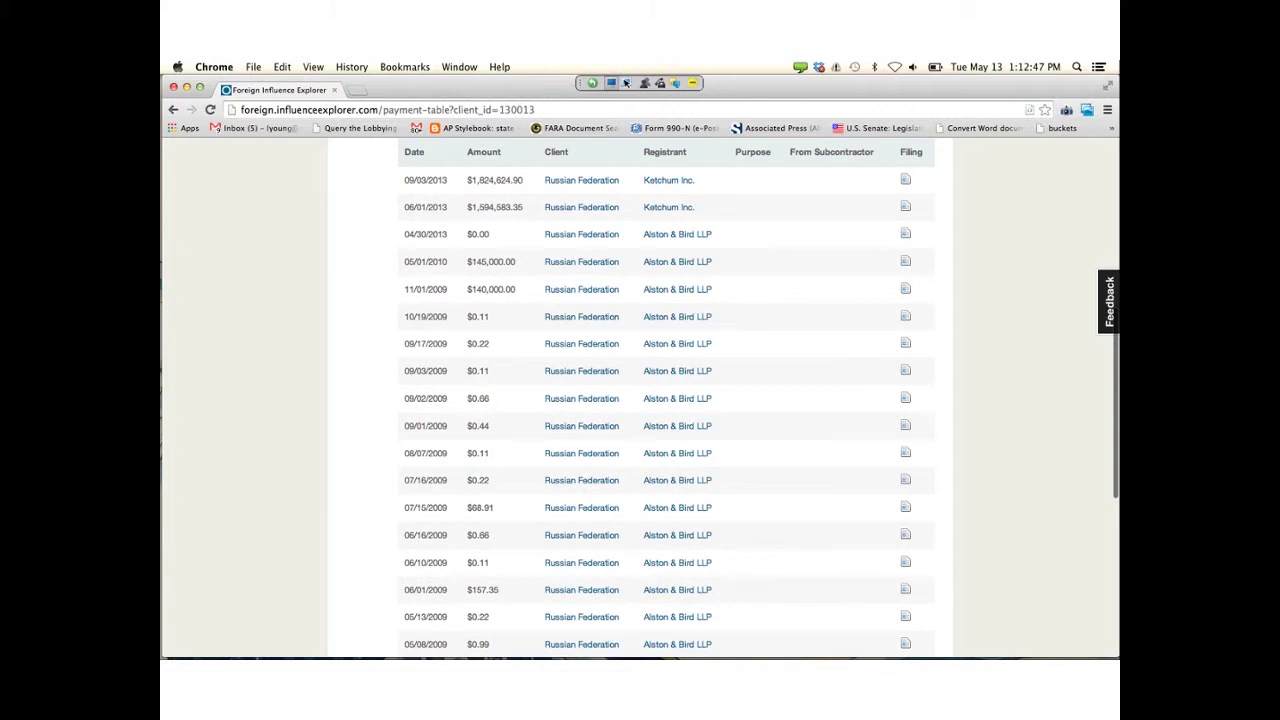
{"action": "scroll", "coordinate": [665, 400], "scroll_direction": "up", "scroll_amount": 3}
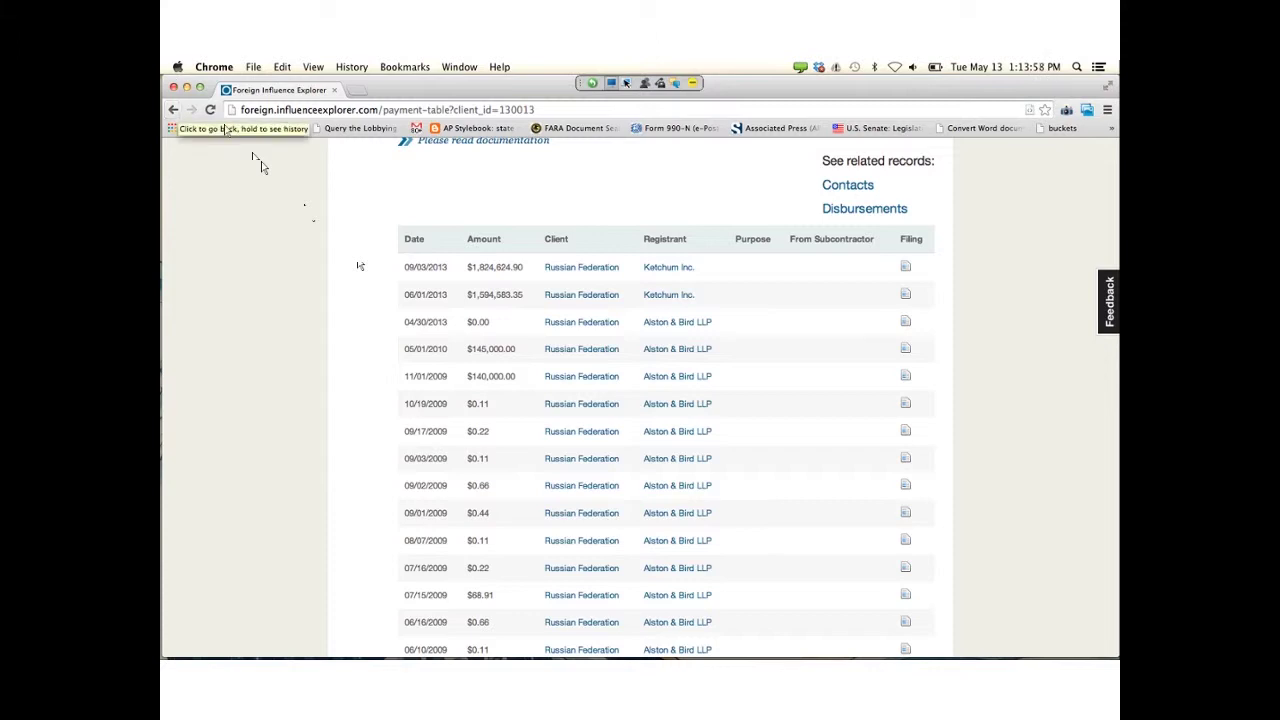
- Return to Russia's location profile and find its contacts, payments and disbursements records
{"action": "left_click", "coordinate": [173, 109]}
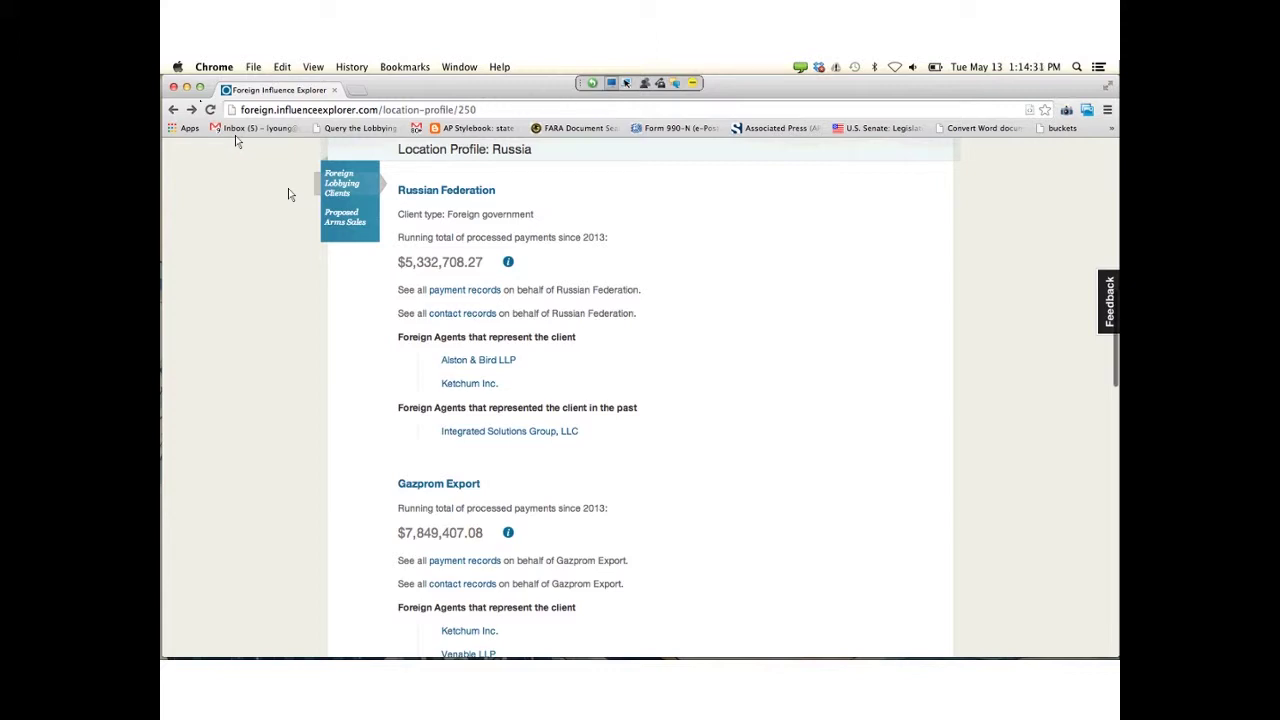
{"action": "scroll", "coordinate": [575, 479], "scroll_direction": "up", "scroll_amount": 5}
{"action": "scroll", "coordinate": [575, 479], "scroll_direction": "up", "scroll_amount": 3}
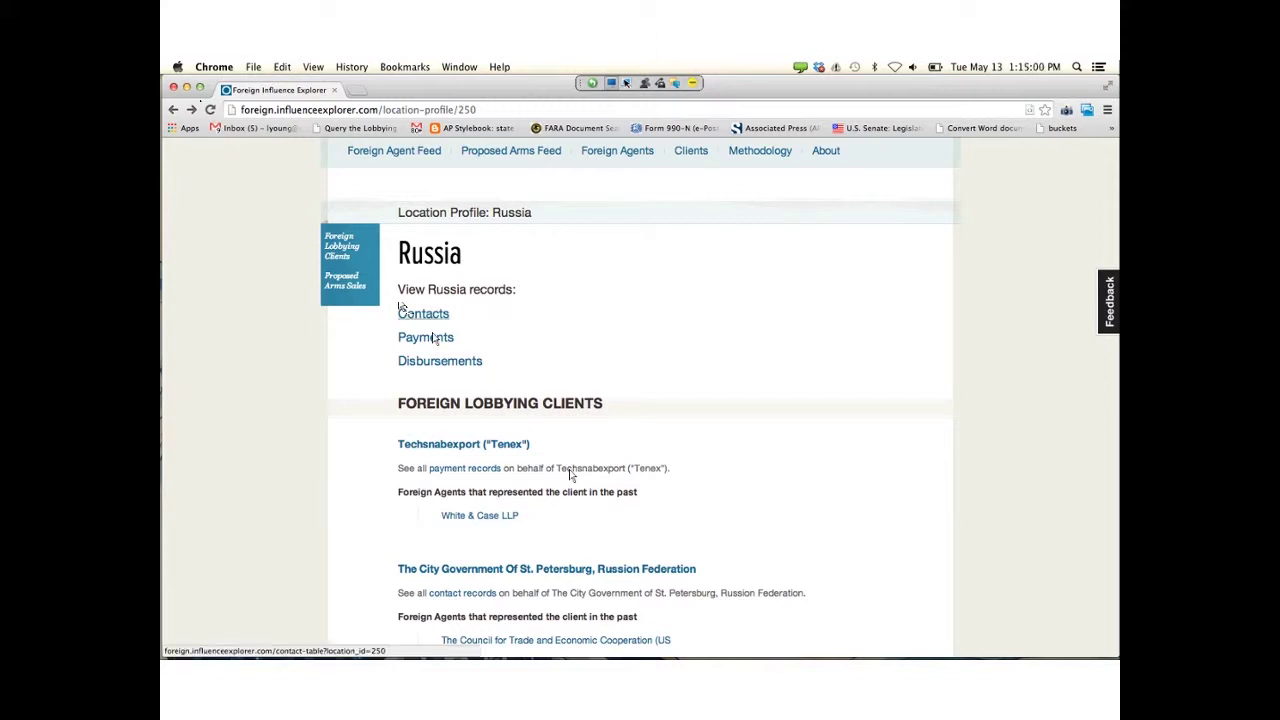
- Open Russia's contact records and enlarge the page to read the dates, contacts, clients, registrants and descriptions
{"action": "left_click", "coordinate": [418, 314]}
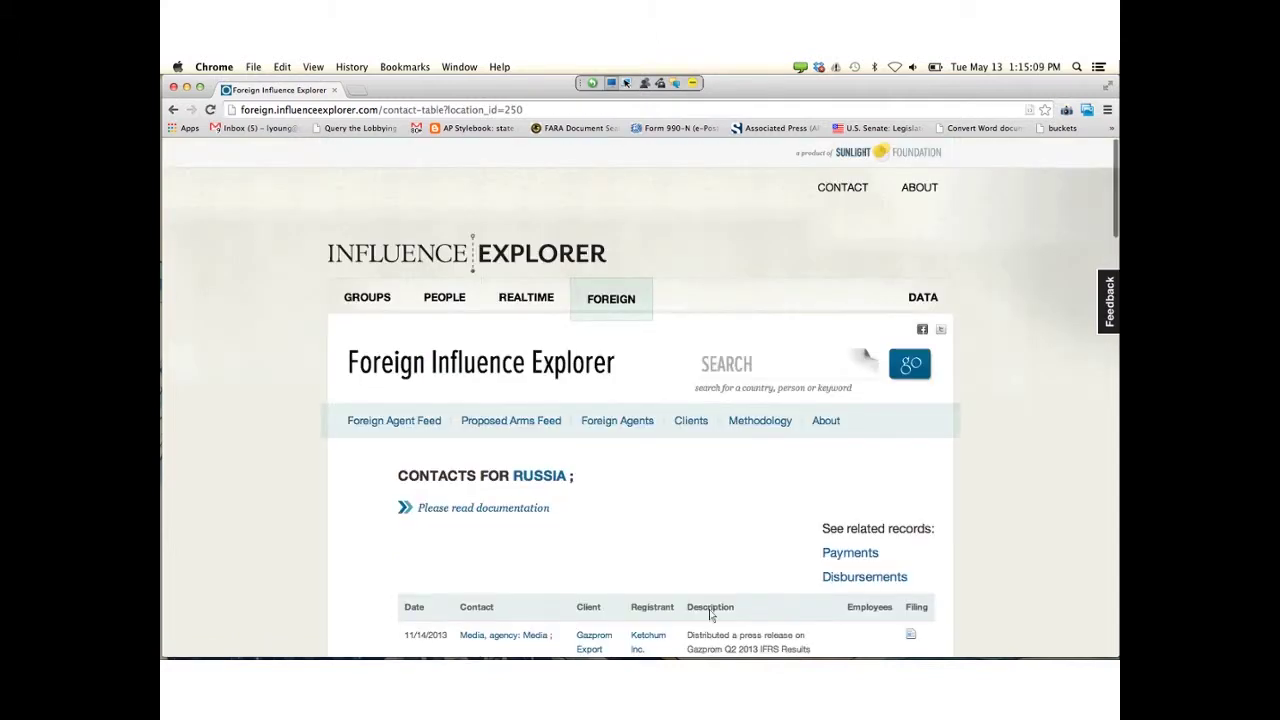
{"action": "scroll", "coordinate": [710, 615], "scroll_direction": "down", "scroll_amount": 5}
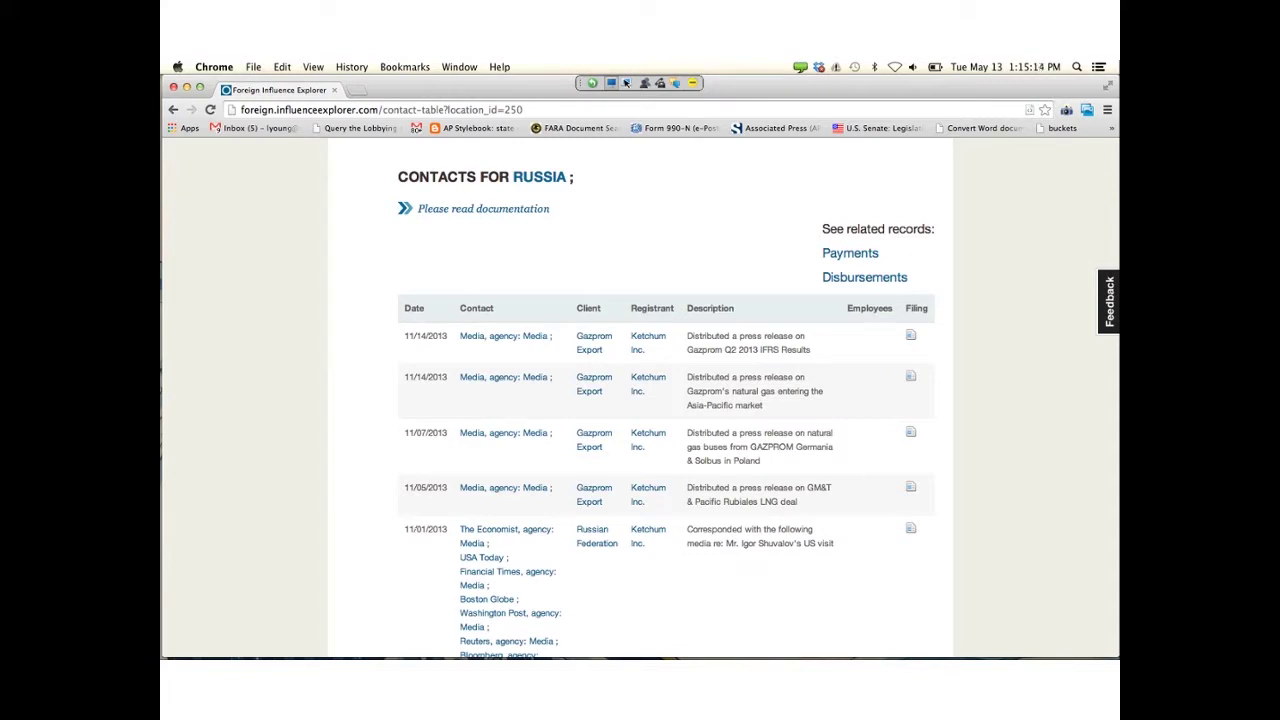
{"action": "scroll", "coordinate": [637, 540], "scroll_direction": "down", "scroll_amount": 1}
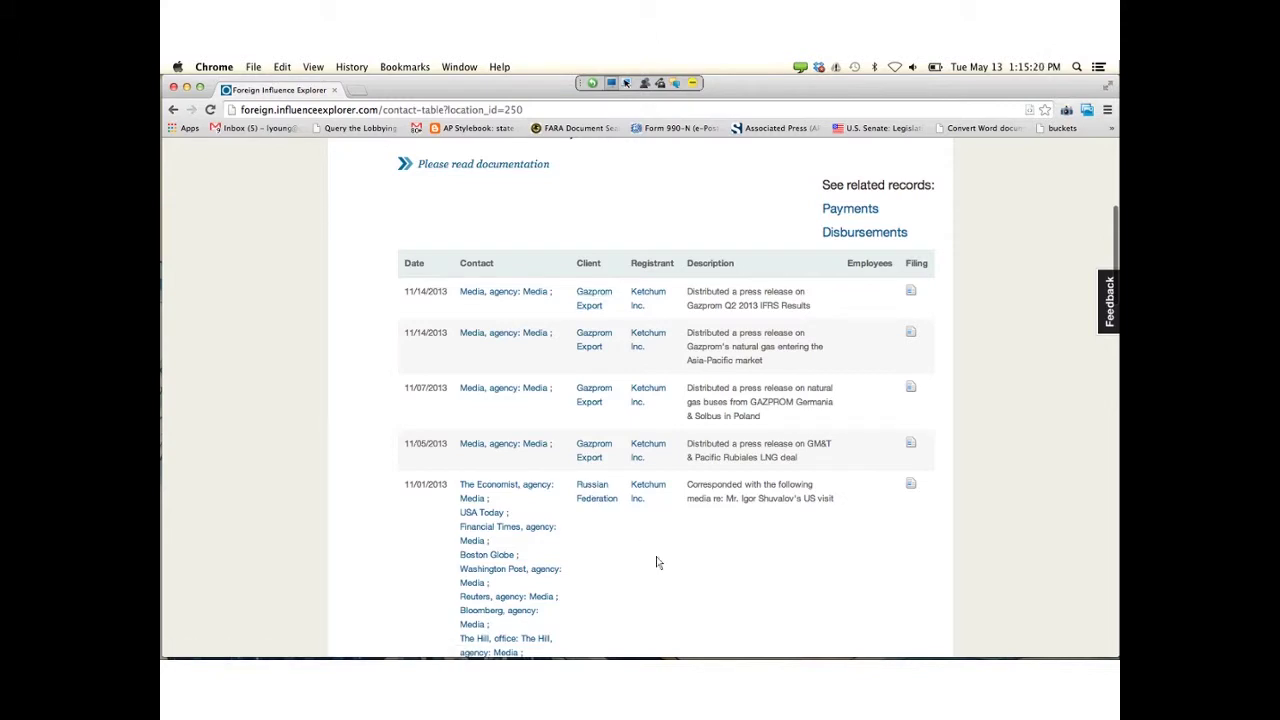
{"action": "scroll", "coordinate": [660, 568], "scroll_direction": "down", "scroll_amount": 1}
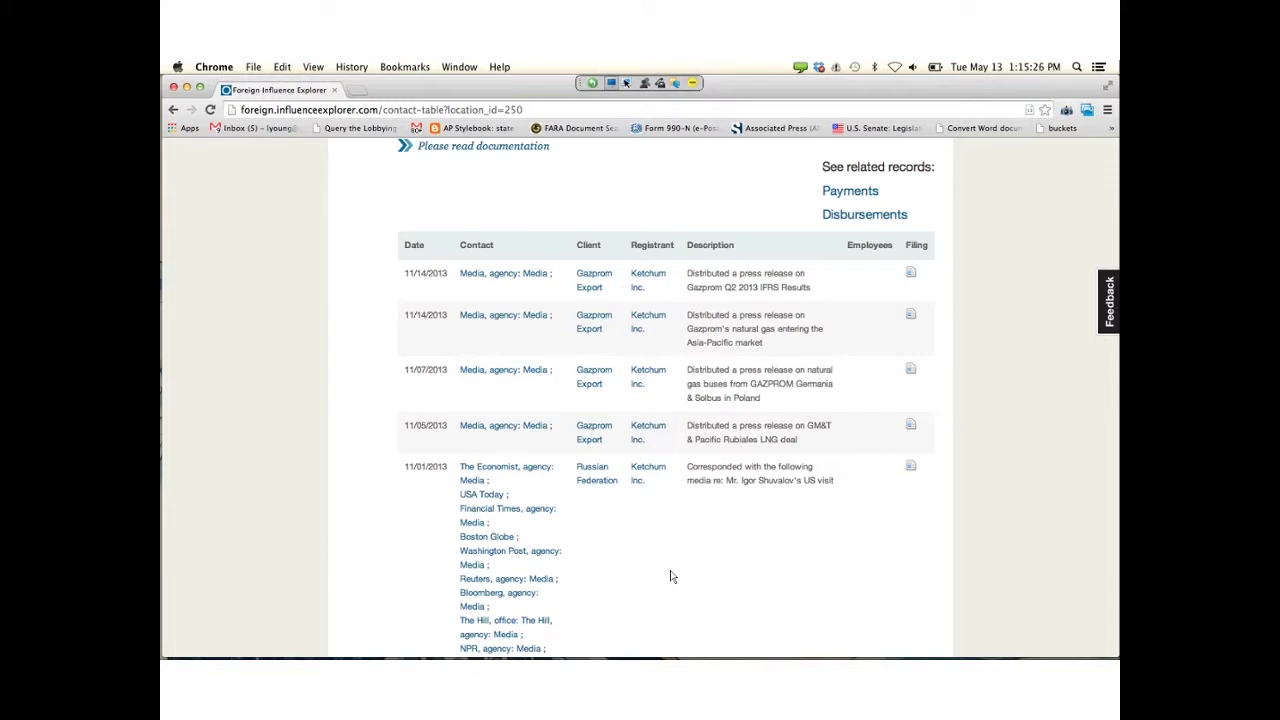
{"action": "scroll", "coordinate": [672, 577], "scroll_direction": "down", "scroll_amount": 1}
{"action": "key", "text": "super+equal"}
{"action": "key", "text": "super+equal"}
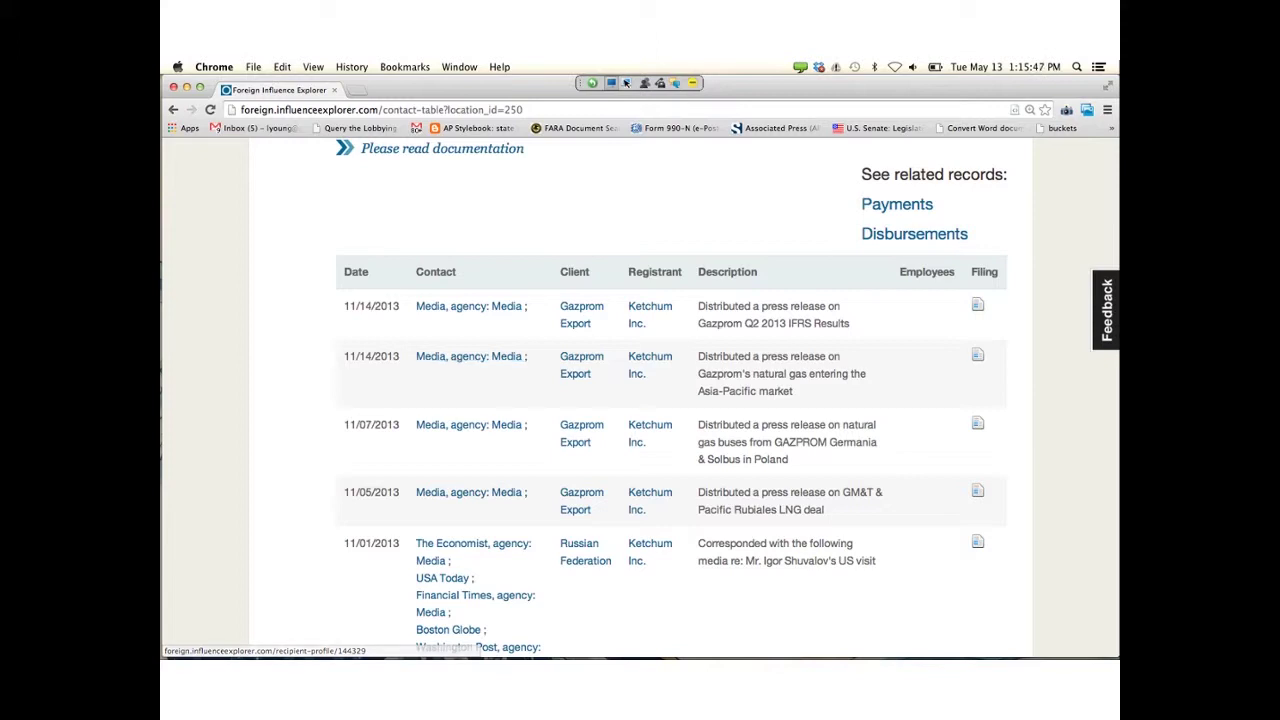
- Examine the media outlets and activities listed in Russia's contacts table, including the paging and download options
{"action": "scroll", "coordinate": [670, 400], "scroll_direction": "down", "scroll_amount": 15}
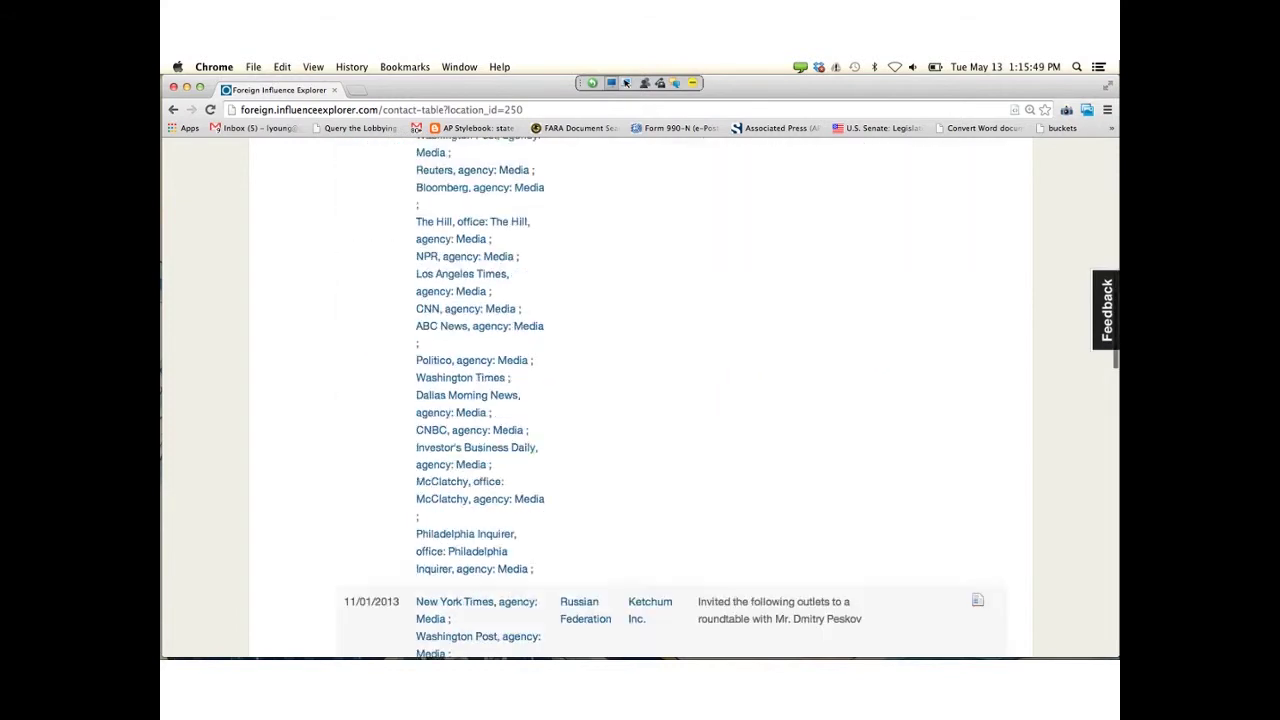
{"action": "scroll", "coordinate": [950, 272], "scroll_direction": "down", "scroll_amount": 5}
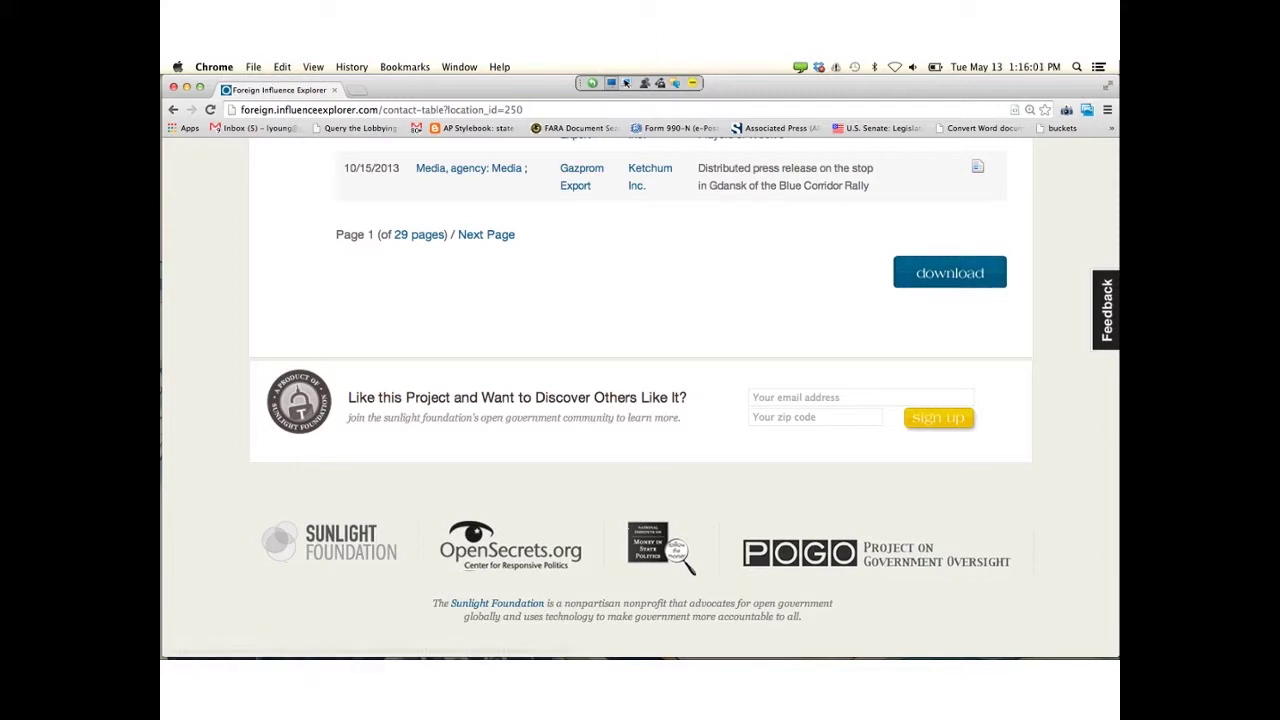
{"action": "scroll", "coordinate": [950, 280], "scroll_direction": "up", "scroll_amount": 1}
{"action": "scroll", "coordinate": [641, 387], "scroll_direction": "up", "scroll_amount": 3}
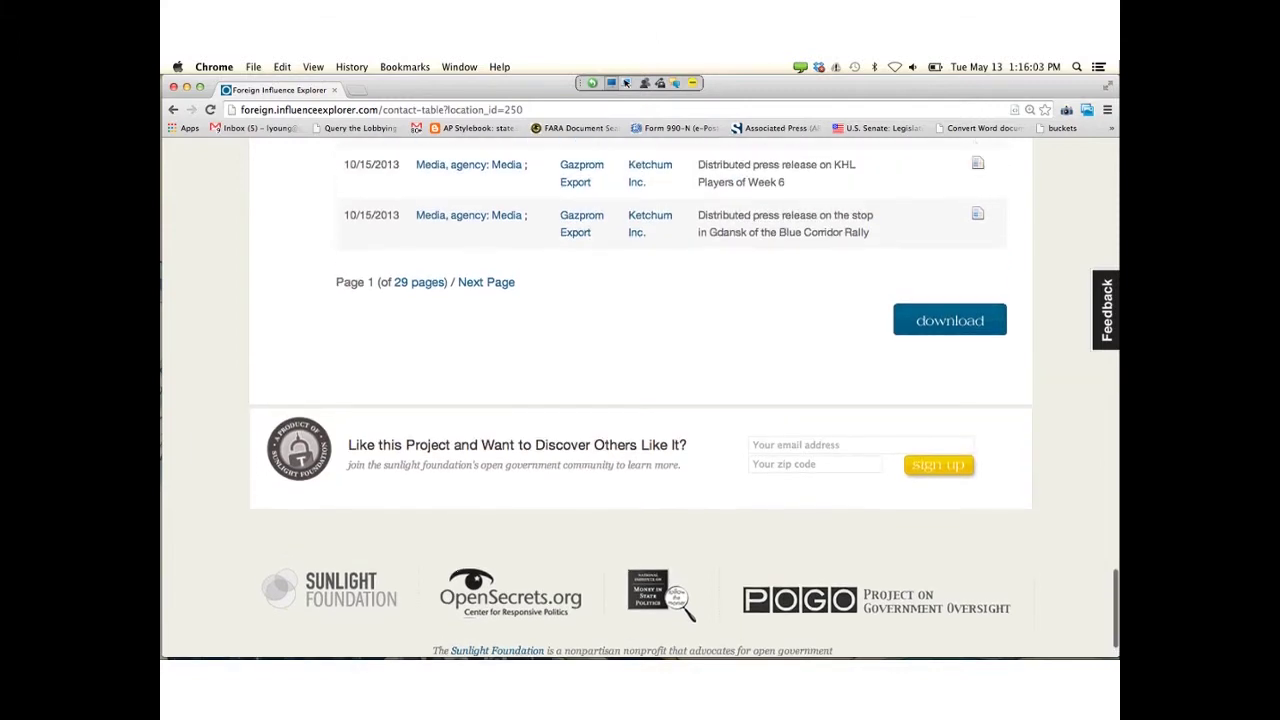
{"action": "scroll", "coordinate": [641, 387], "scroll_direction": "up", "scroll_amount": 10}
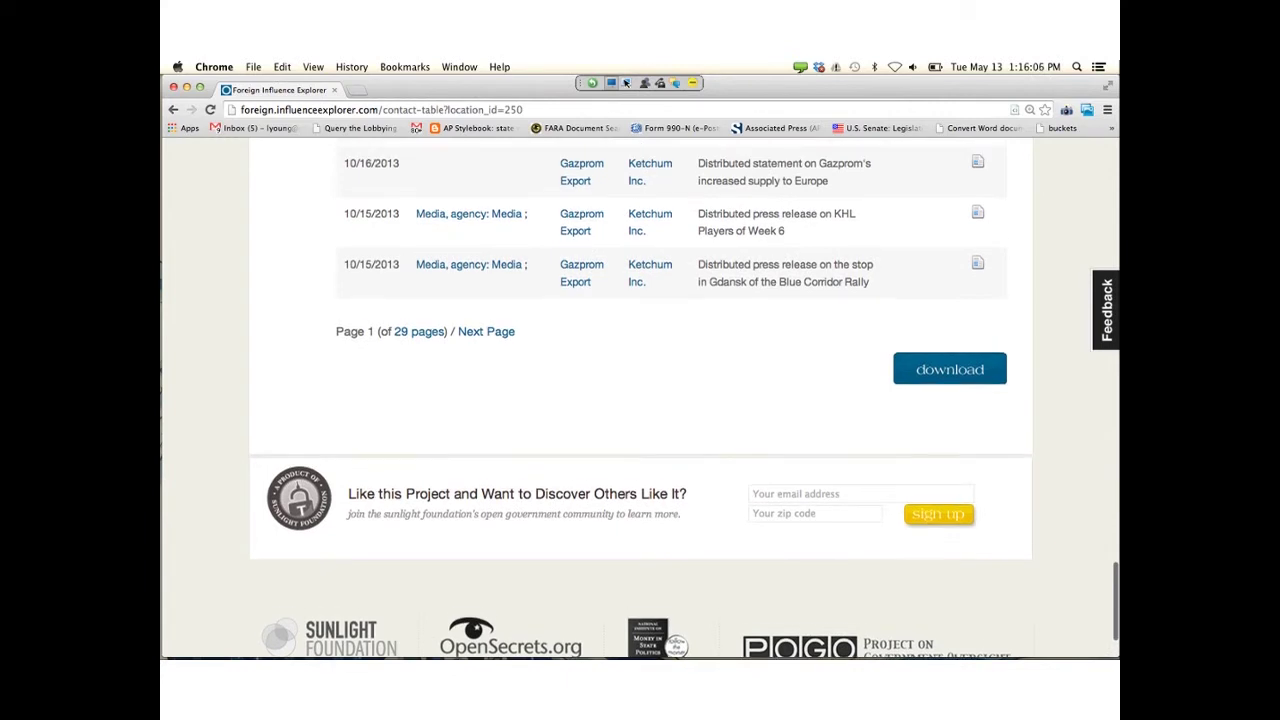
{"action": "scroll", "coordinate": [918, 410], "scroll_direction": "up", "scroll_amount": 15}
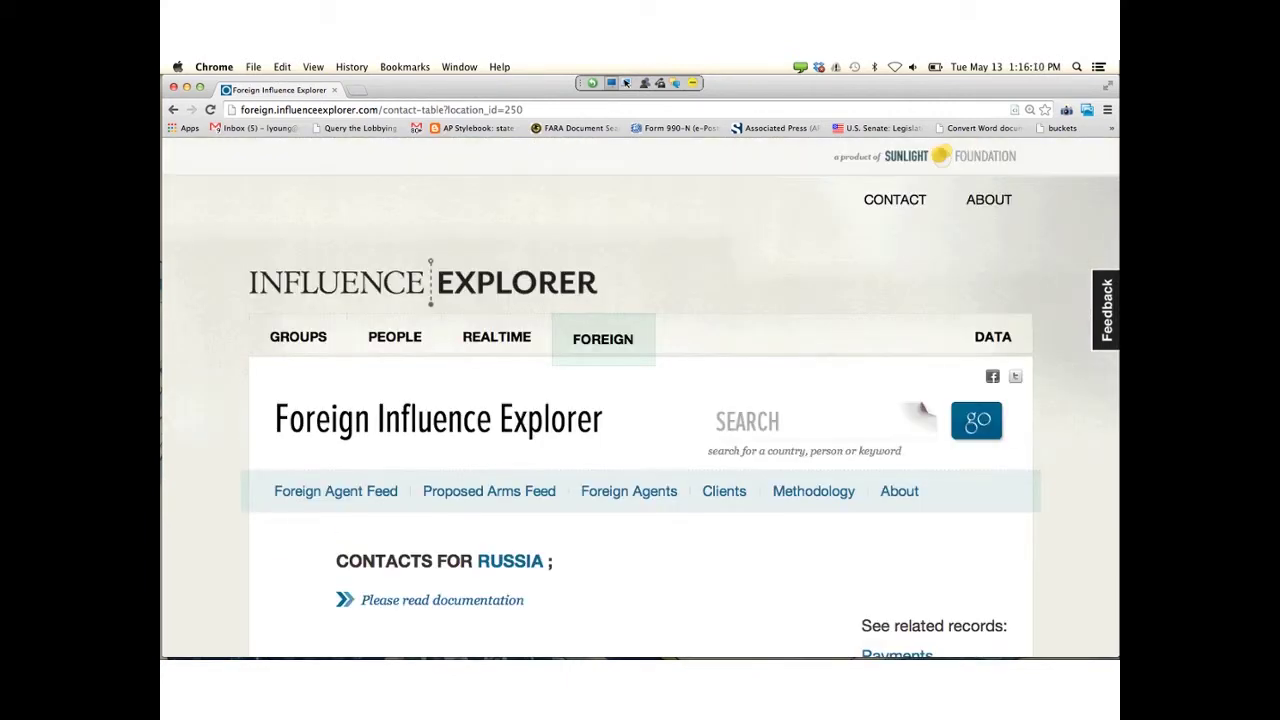
{"action": "scroll", "coordinate": [918, 410], "scroll_direction": "down", "scroll_amount": 15}
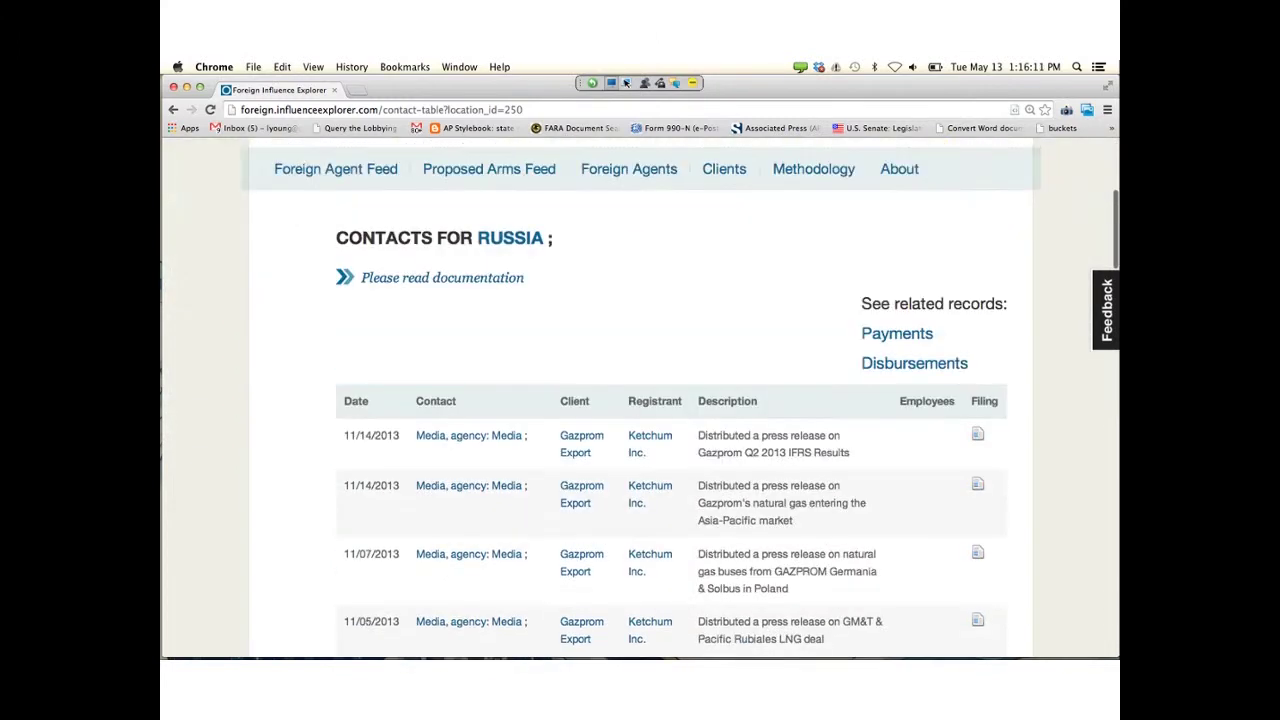
{"action": "scroll", "coordinate": [674, 400], "scroll_direction": "up", "scroll_amount": 5}
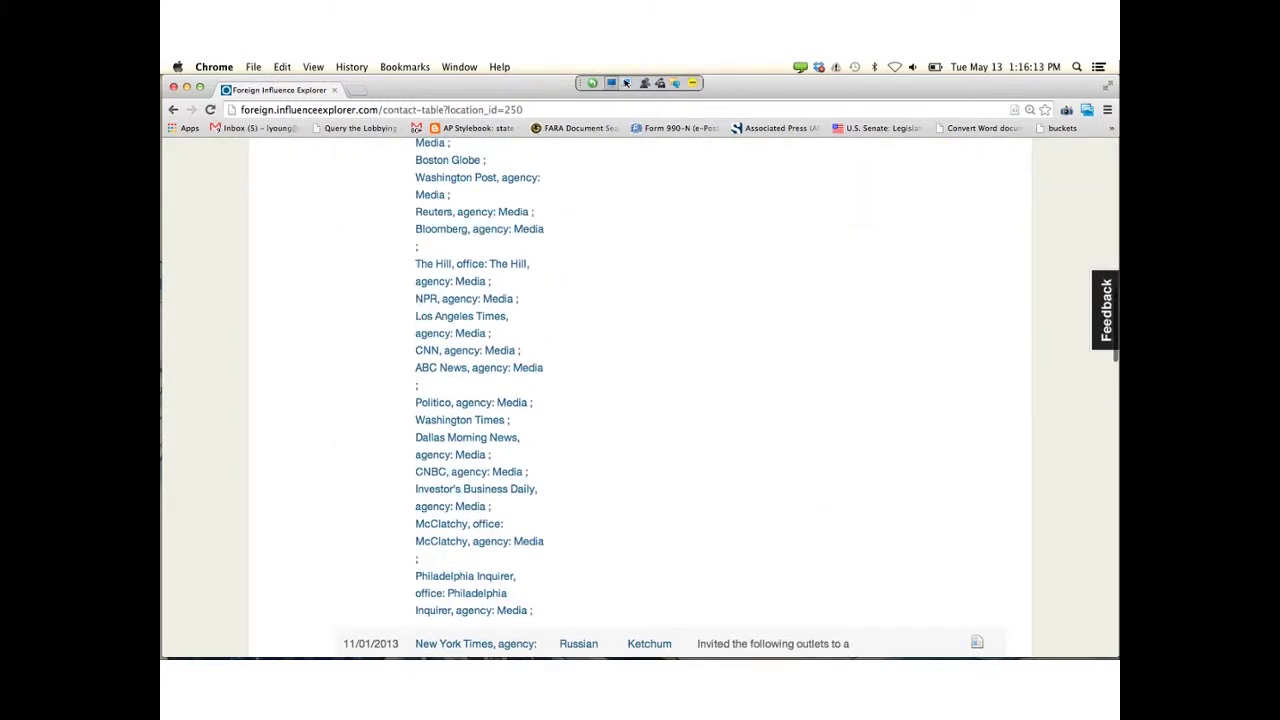
{"action": "scroll", "coordinate": [640, 400], "scroll_direction": "up", "scroll_amount": 6}
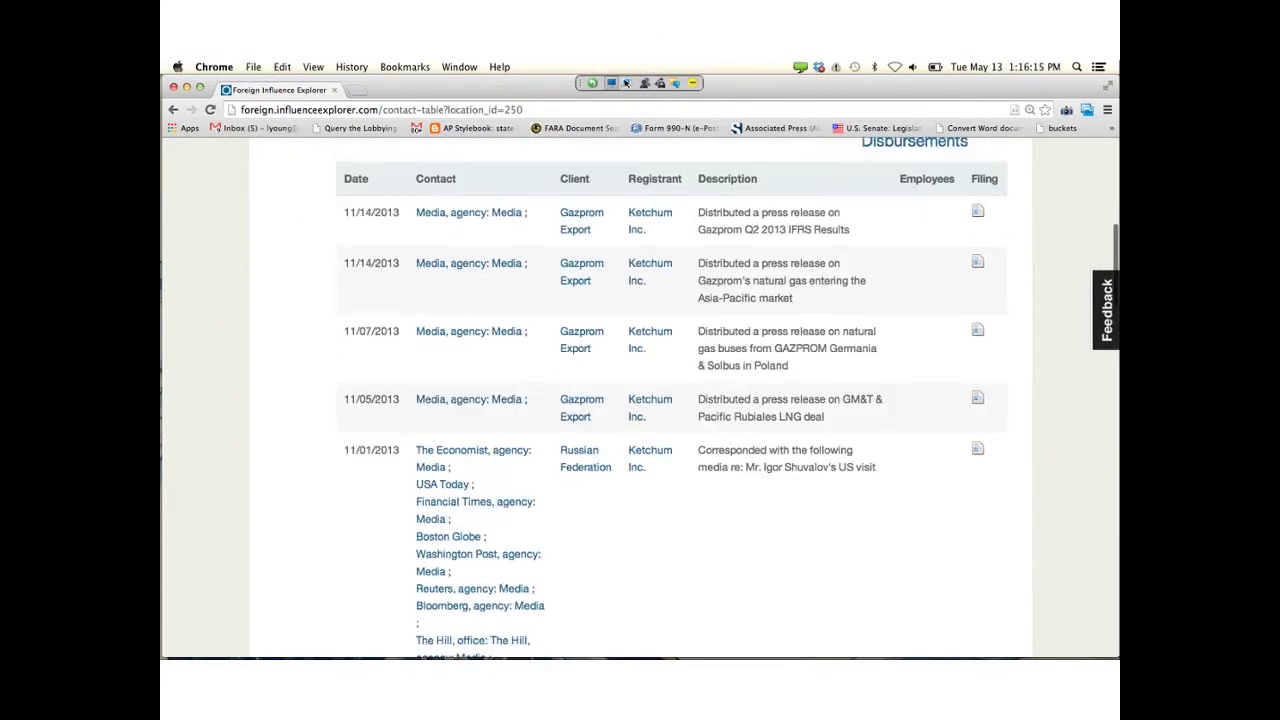
{"action": "scroll", "coordinate": [530, 140], "scroll_direction": "up", "scroll_amount": 1}
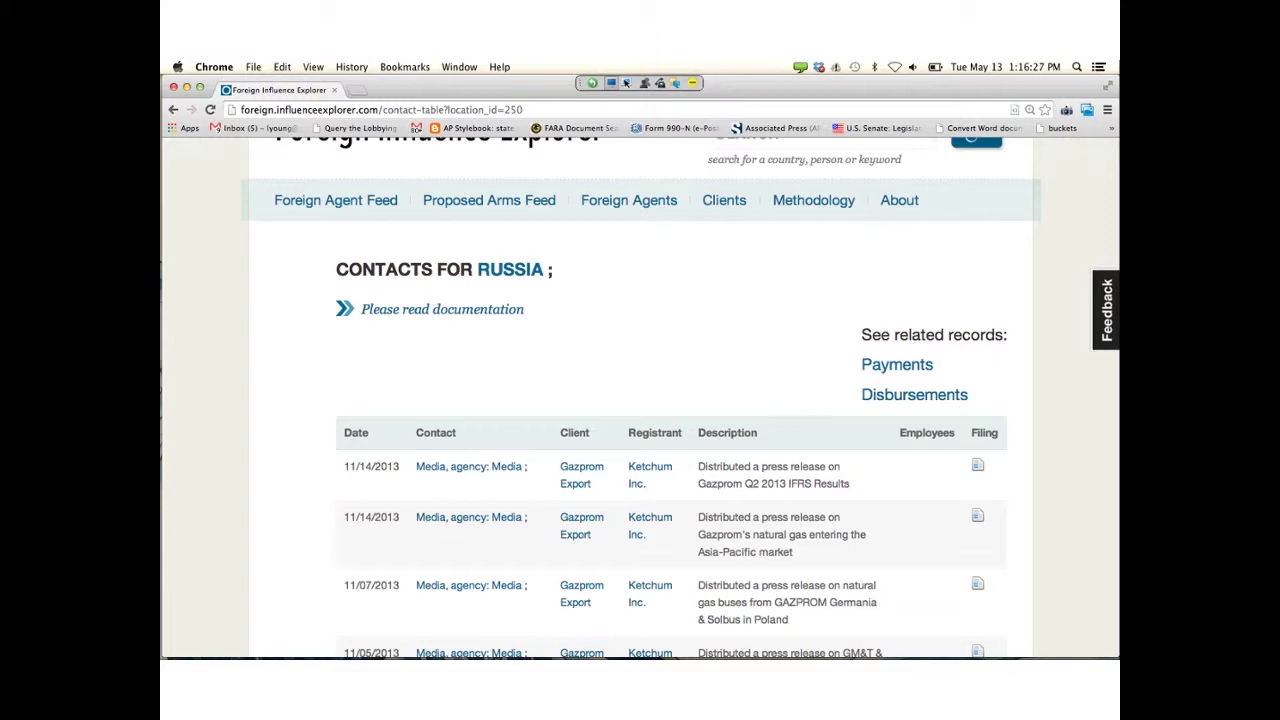
- Open a Ketchum Inc. filing from Russia's contacts table and review its summary of political donations, clients, payments and disbursements
{"action": "scroll", "coordinate": [640, 400], "scroll_direction": "down", "scroll_amount": 3}
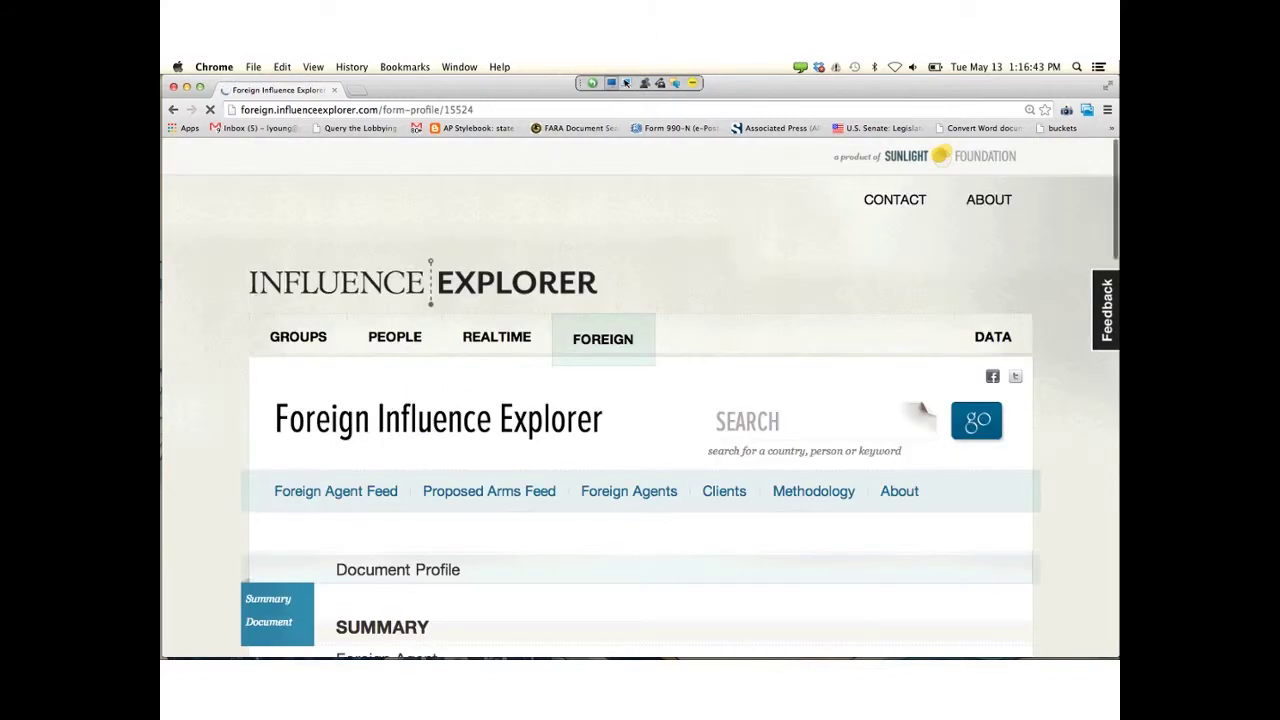
{"action": "scroll", "coordinate": [640, 400], "scroll_direction": "down", "scroll_amount": 3}
{"action": "scroll", "coordinate": [920, 258], "scroll_direction": "down", "scroll_amount": 3}
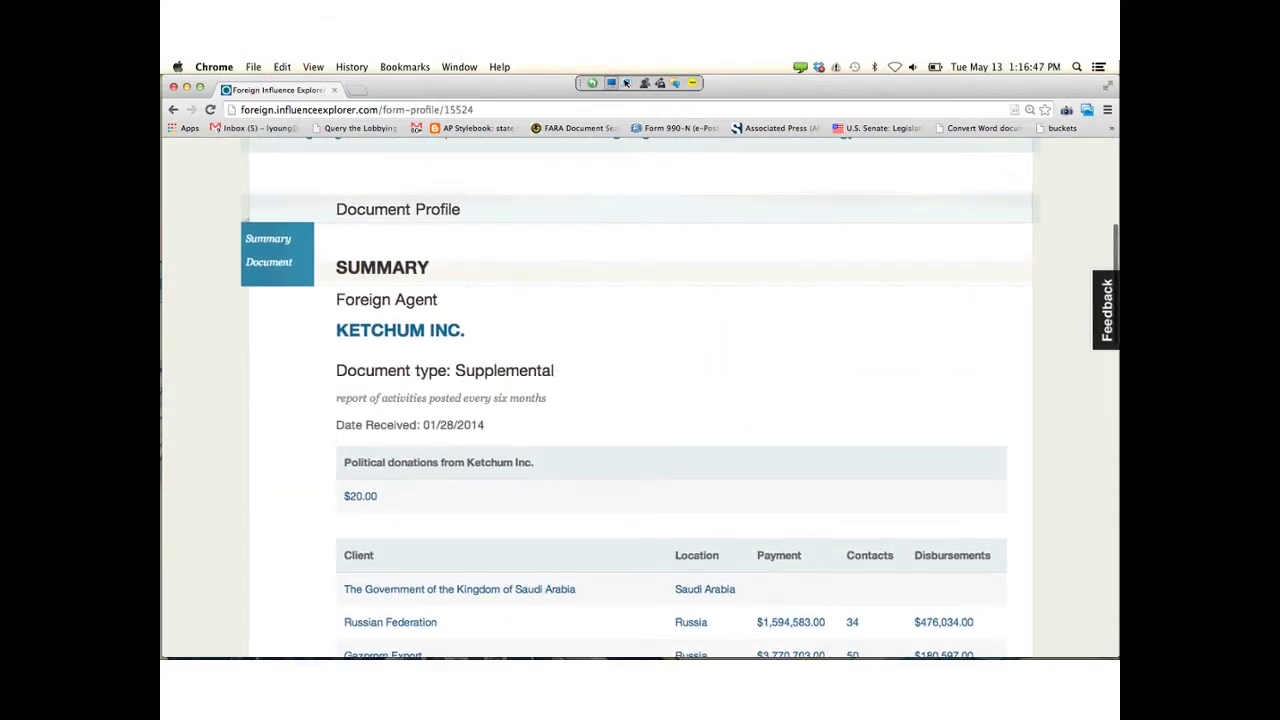
{"action": "scroll", "coordinate": [640, 400], "scroll_direction": "down", "scroll_amount": 1}
{"action": "scroll", "coordinate": [672, 400], "scroll_direction": "down", "scroll_amount": 3}
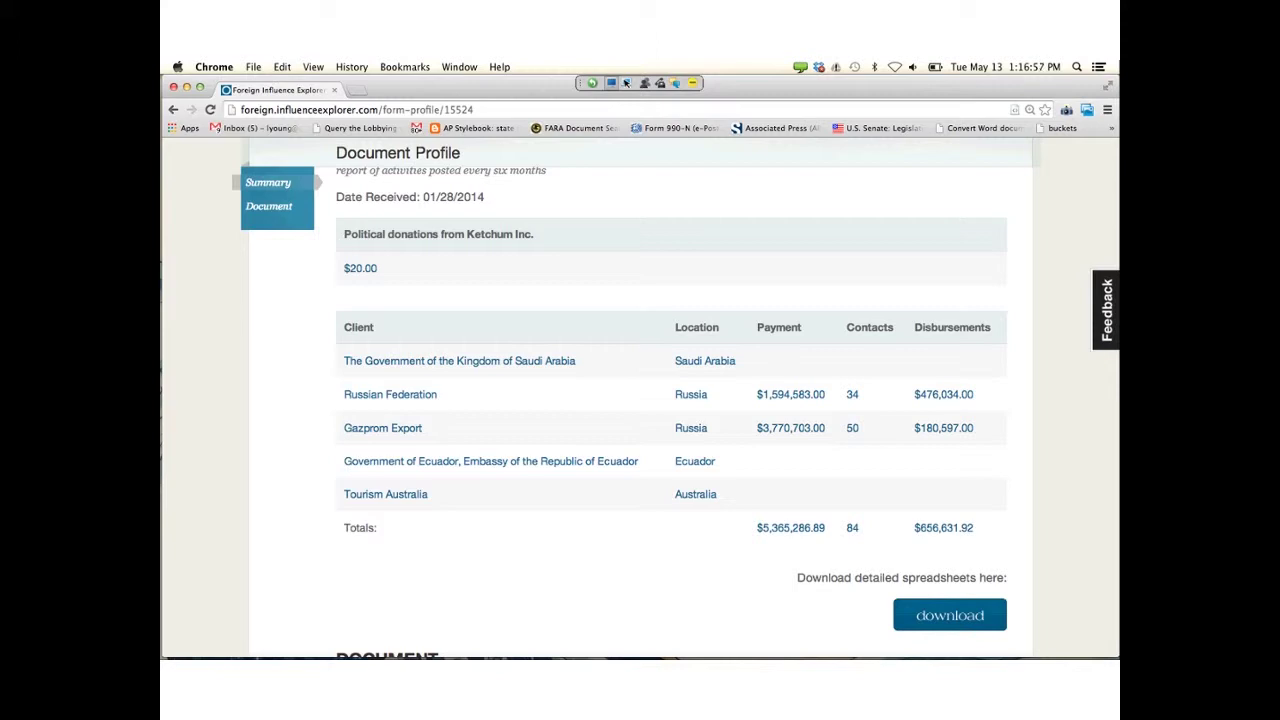
{"action": "scroll", "coordinate": [632, 413], "scroll_direction": "down", "scroll_amount": 1}
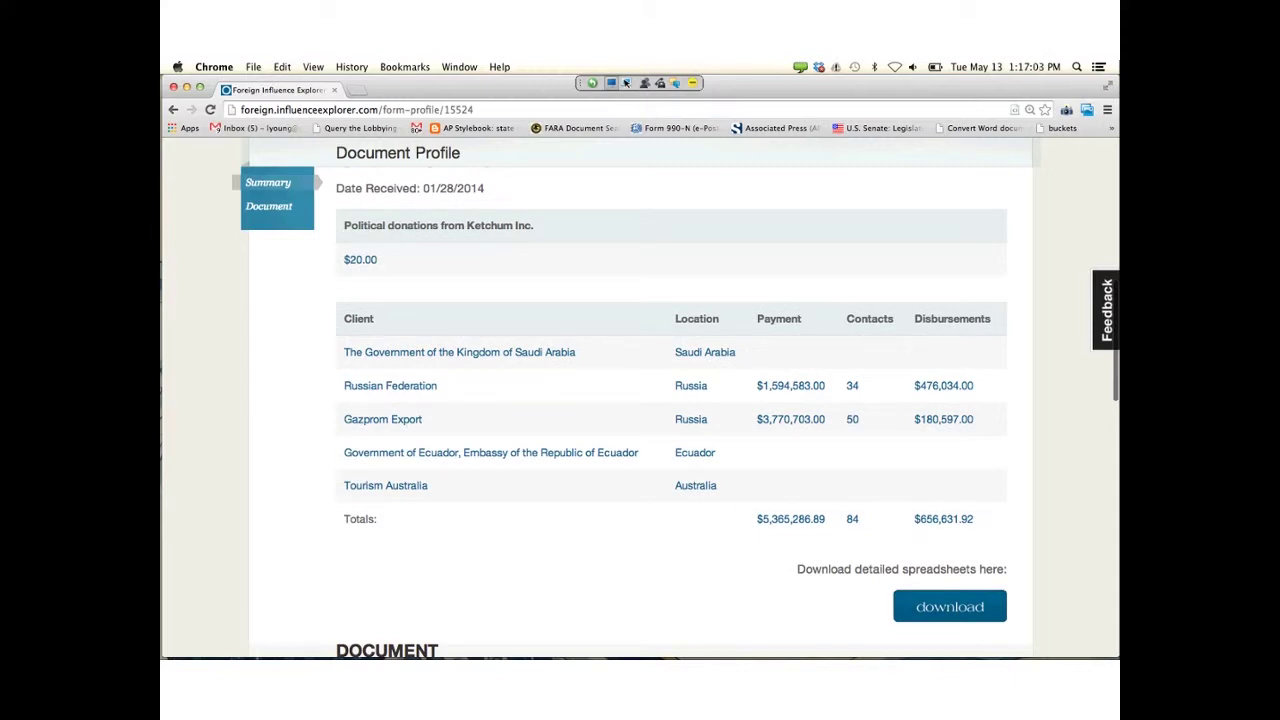
{"action": "scroll", "coordinate": [950, 549], "scroll_direction": "down", "scroll_amount": 3}
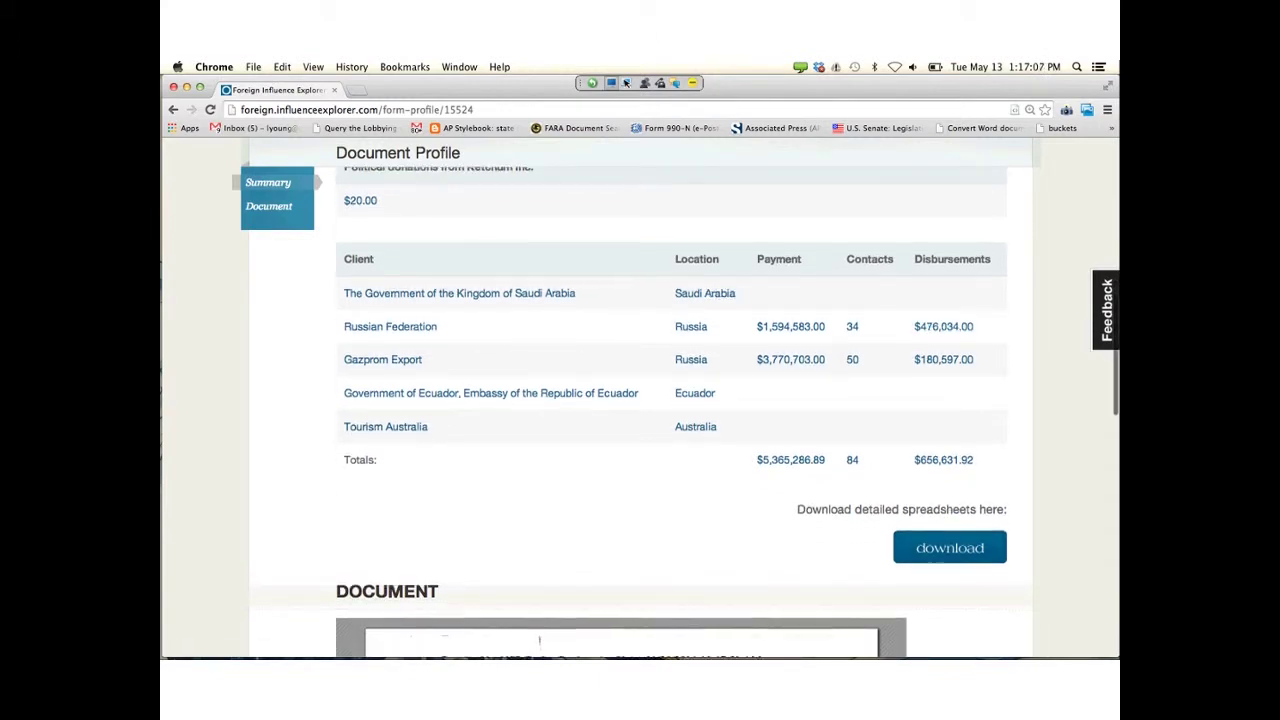
{"action": "scroll", "coordinate": [648, 556], "scroll_direction": "down", "scroll_amount": 2}
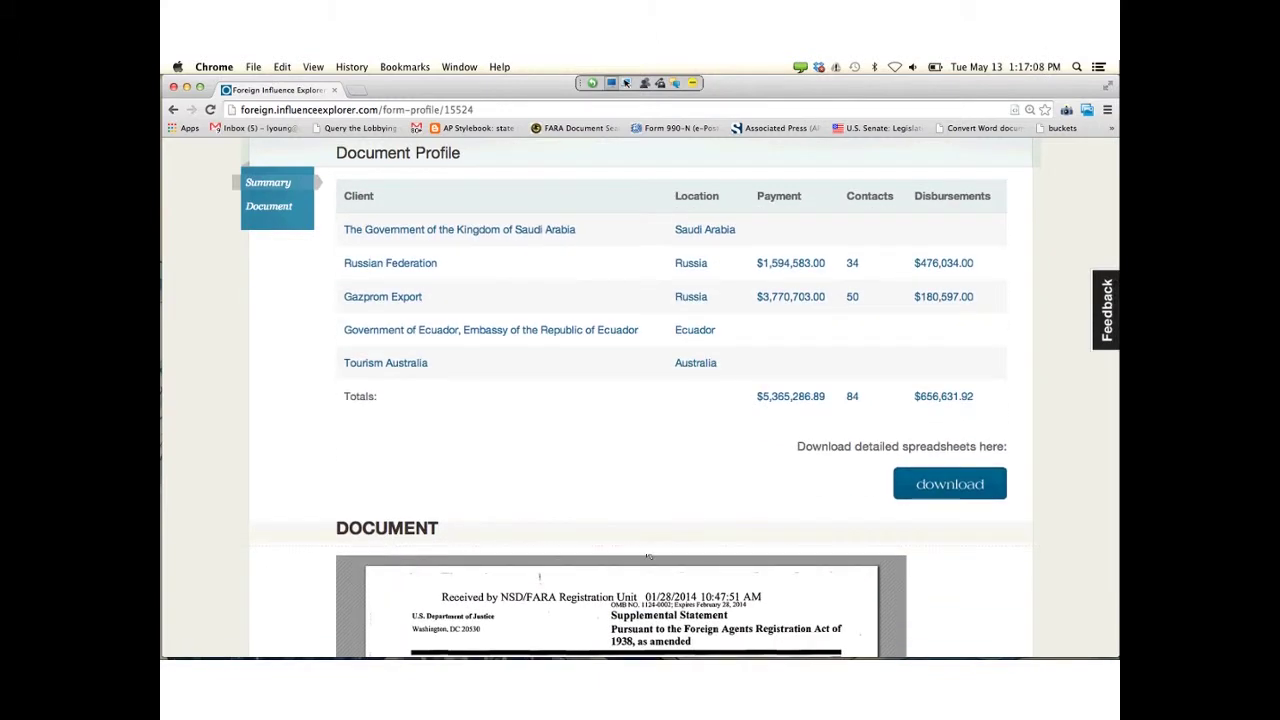
- Examine the original supplemental statement in the Ketchum Inc. filing, including its monthly activity lists and the PDF download option
{"action": "left_click", "coordinate": [269, 206]}
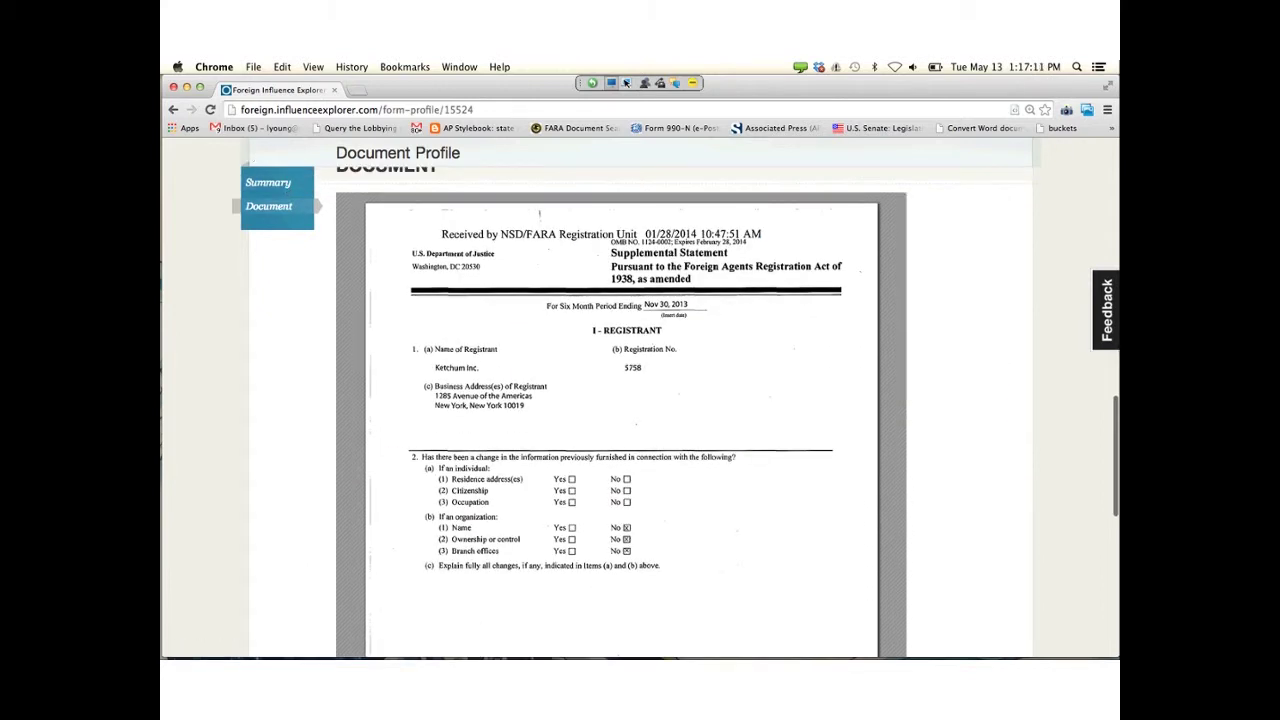
{"action": "scroll", "coordinate": [621, 425], "scroll_direction": "down", "scroll_amount": 6}
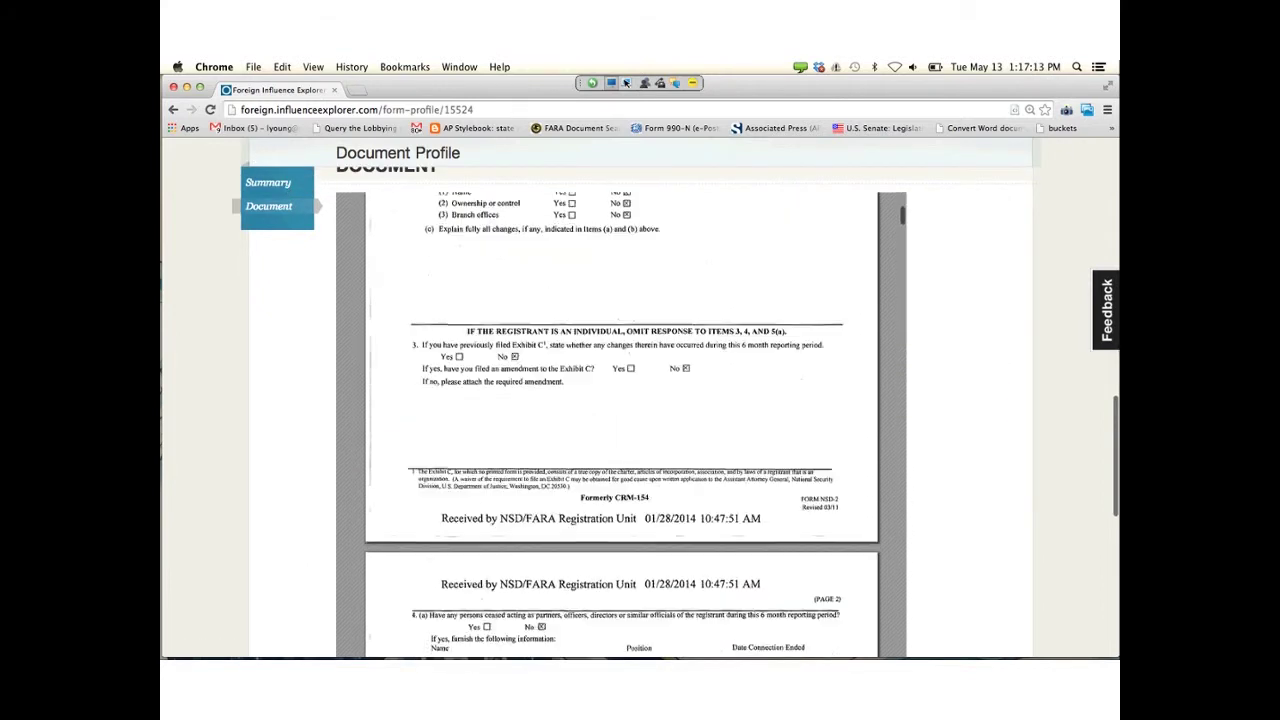
{"action": "scroll", "coordinate": [621, 425], "scroll_direction": "down", "scroll_amount": 12}
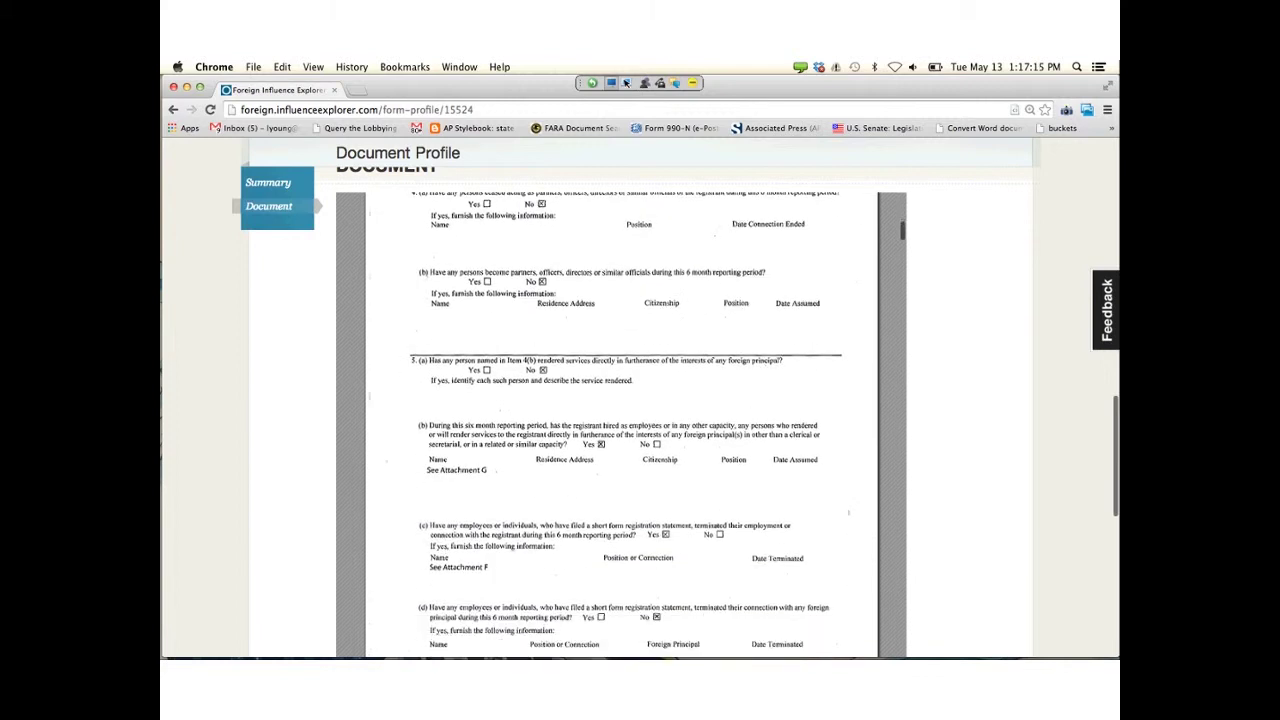
{"action": "scroll", "coordinate": [621, 425], "scroll_direction": "down", "scroll_amount": 10}
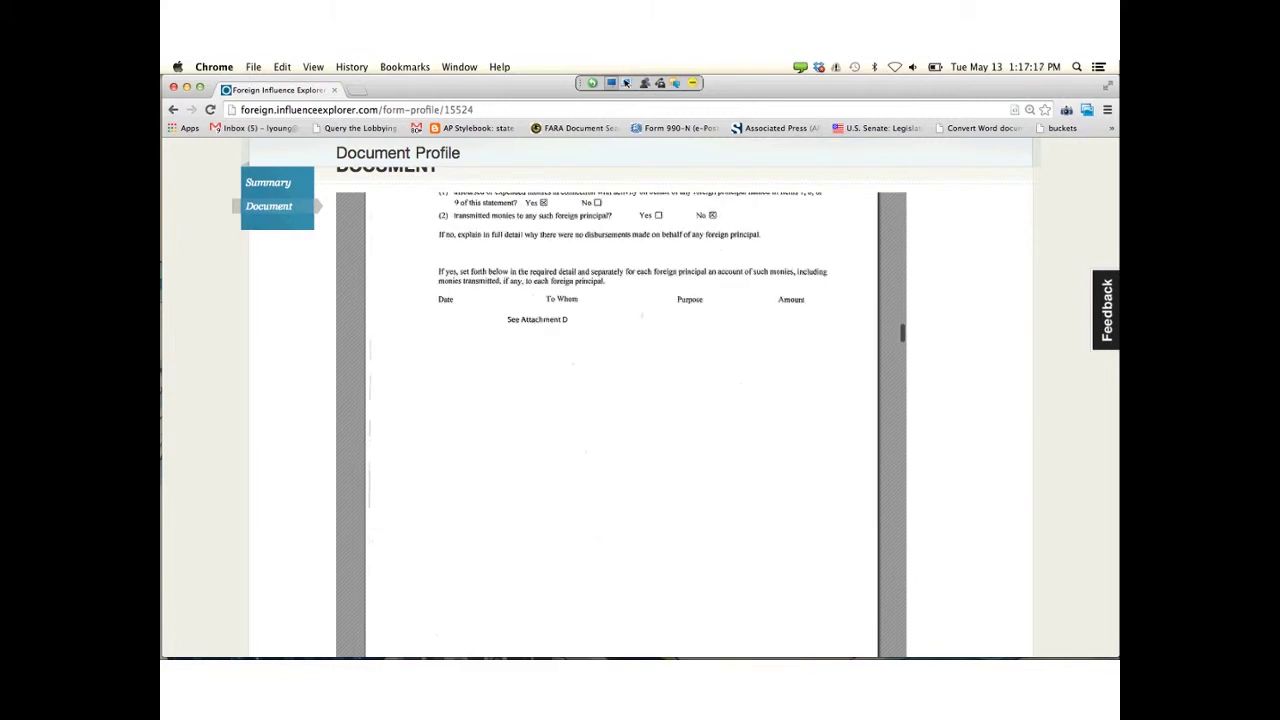
{"action": "scroll", "coordinate": [621, 425], "scroll_direction": "down", "scroll_amount": 15}
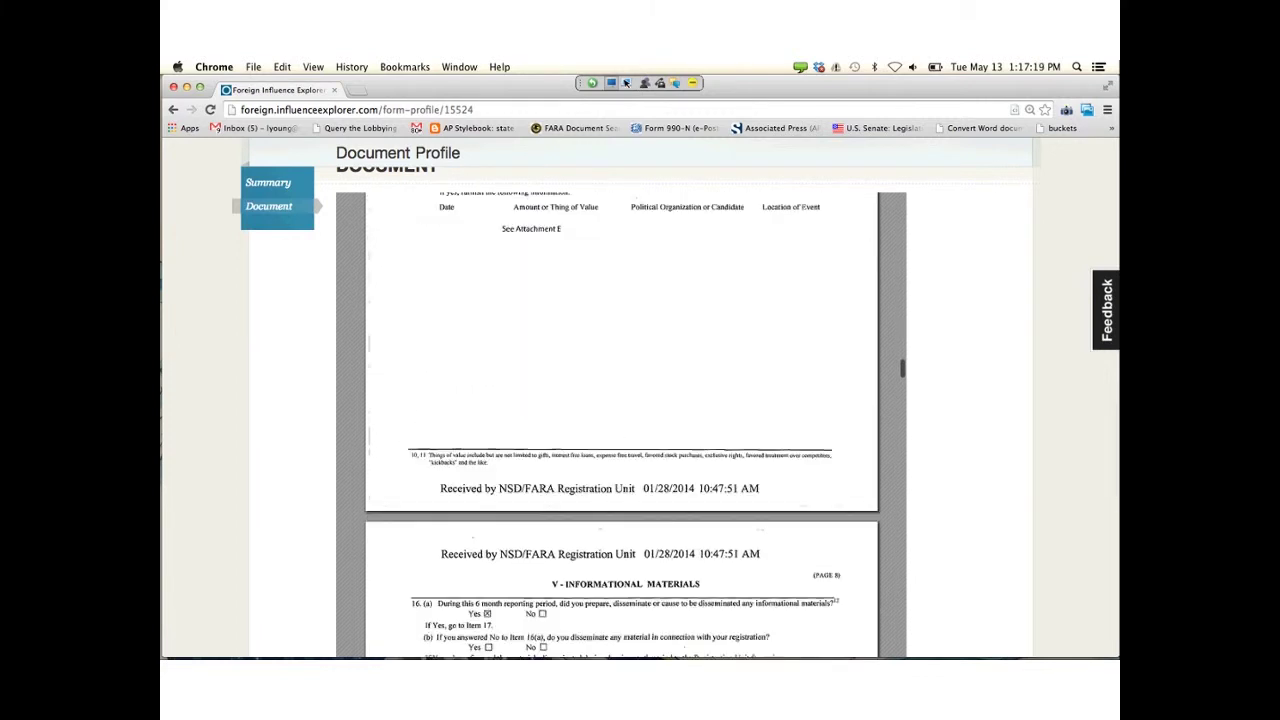
{"action": "scroll", "coordinate": [621, 425], "scroll_direction": "down", "scroll_amount": 12}
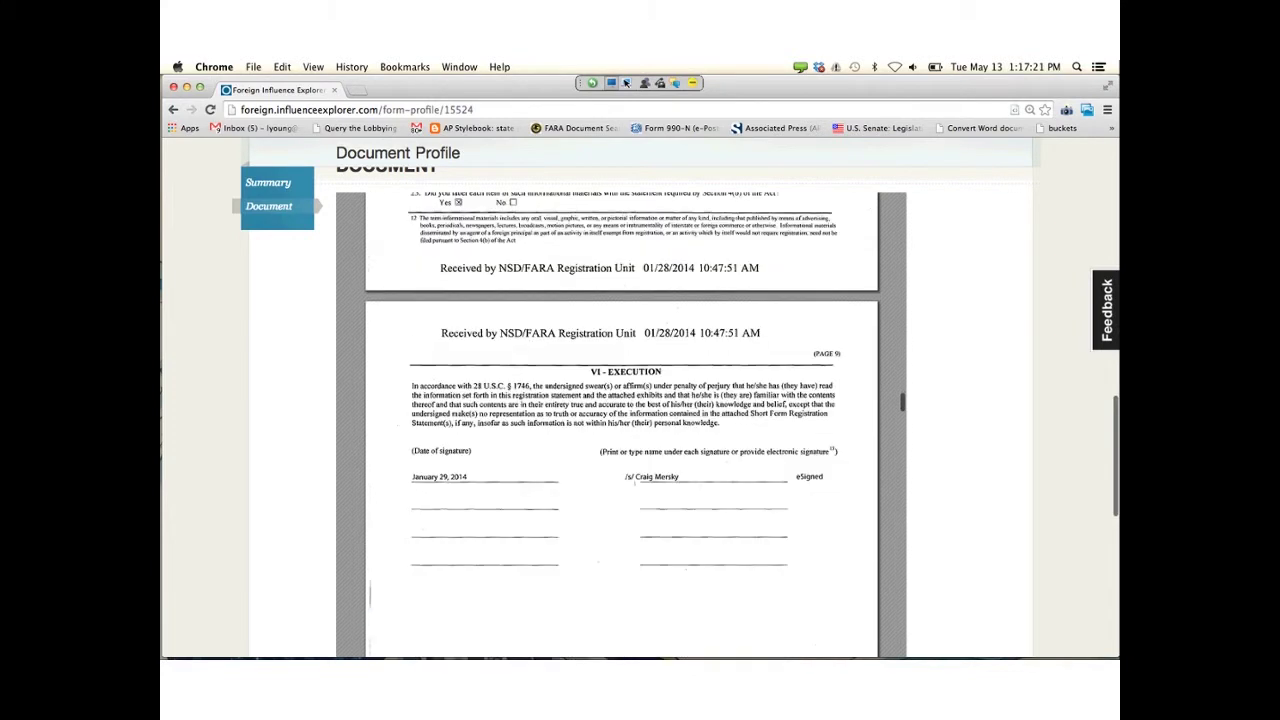
{"action": "scroll", "coordinate": [621, 425], "scroll_direction": "up", "scroll_amount": 5}
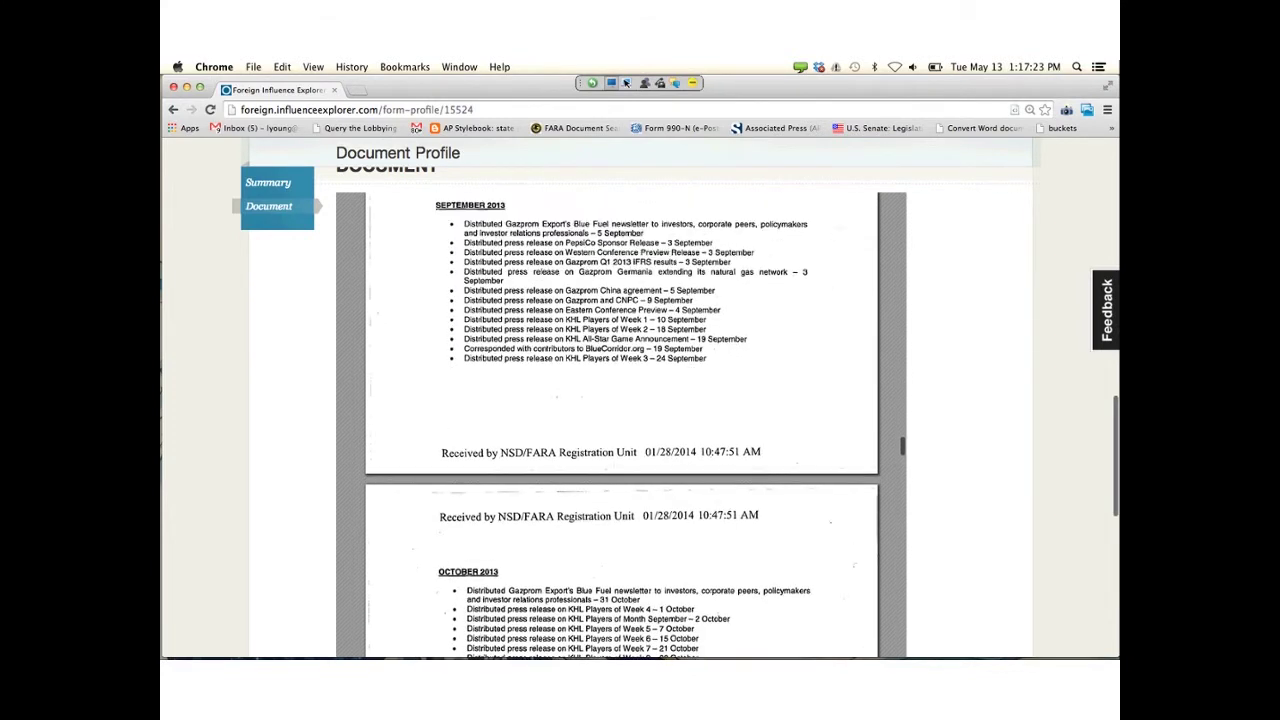
{"action": "scroll", "coordinate": [621, 425], "scroll_direction": "up", "scroll_amount": 1}
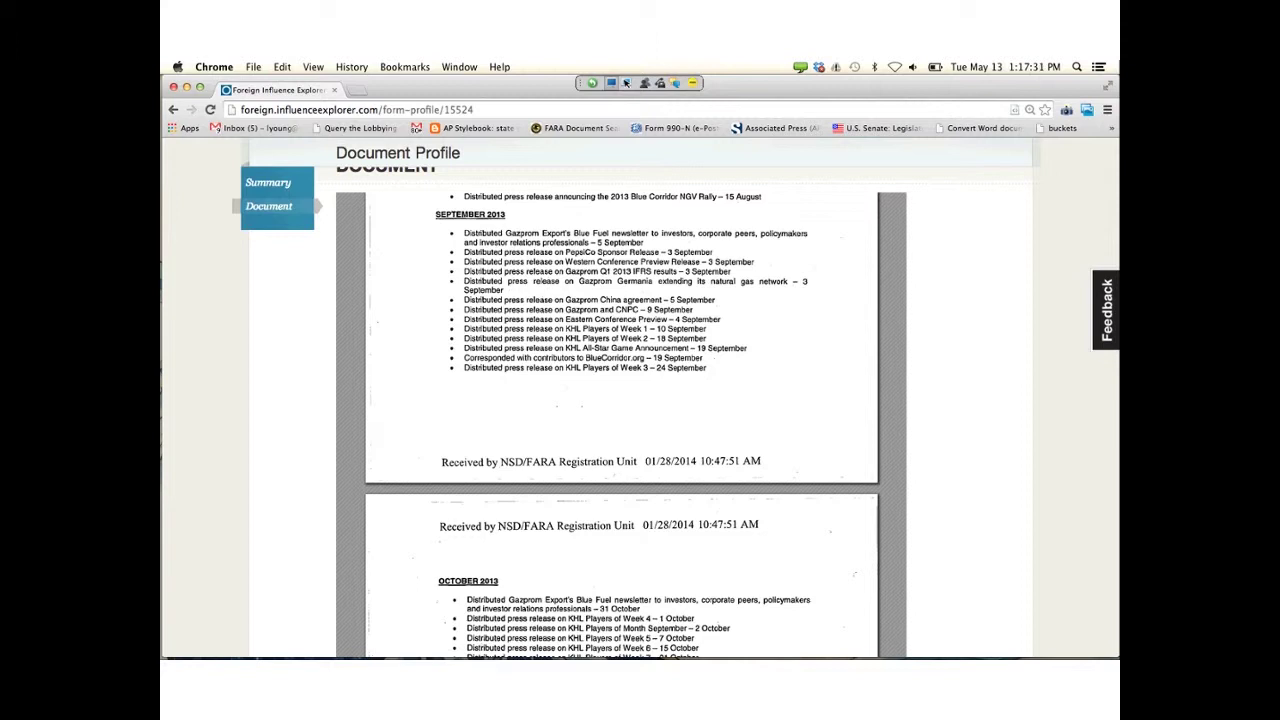
{"action": "scroll", "coordinate": [620, 410], "scroll_direction": "down", "scroll_amount": 6}
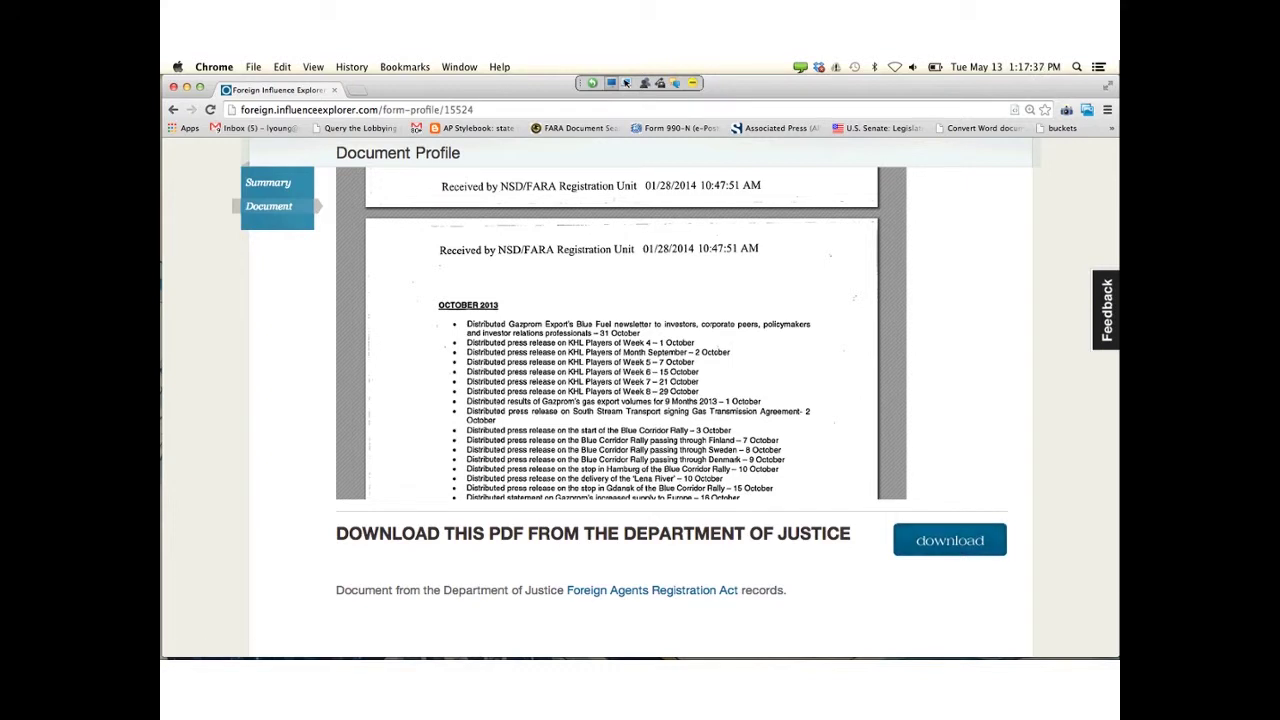
- Return to the Ketchum Inc. filing's summary and review the client table with locations, payments, contacts and disbursements
{"action": "scroll", "coordinate": [680, 420], "scroll_direction": "up", "scroll_amount": 10}
{"action": "scroll", "coordinate": [921, 410], "scroll_direction": "up", "scroll_amount": 5}
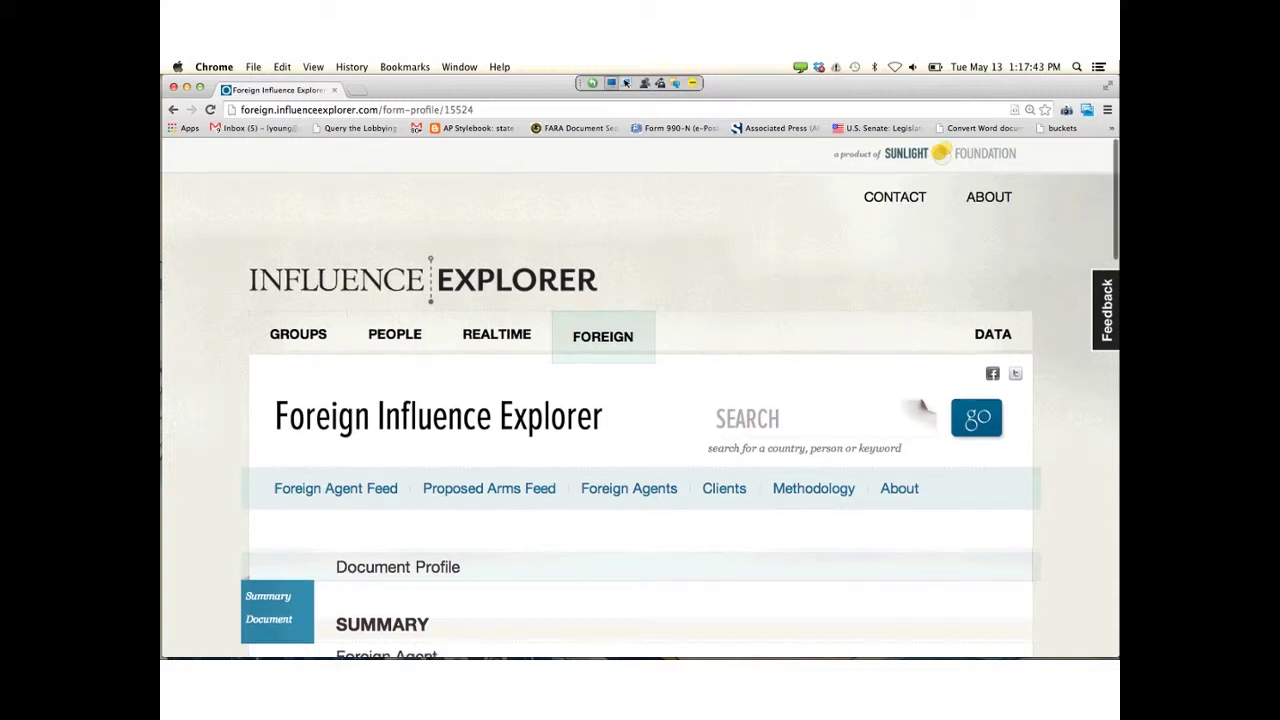
{"action": "scroll", "coordinate": [921, 410], "scroll_direction": "down", "scroll_amount": 5}
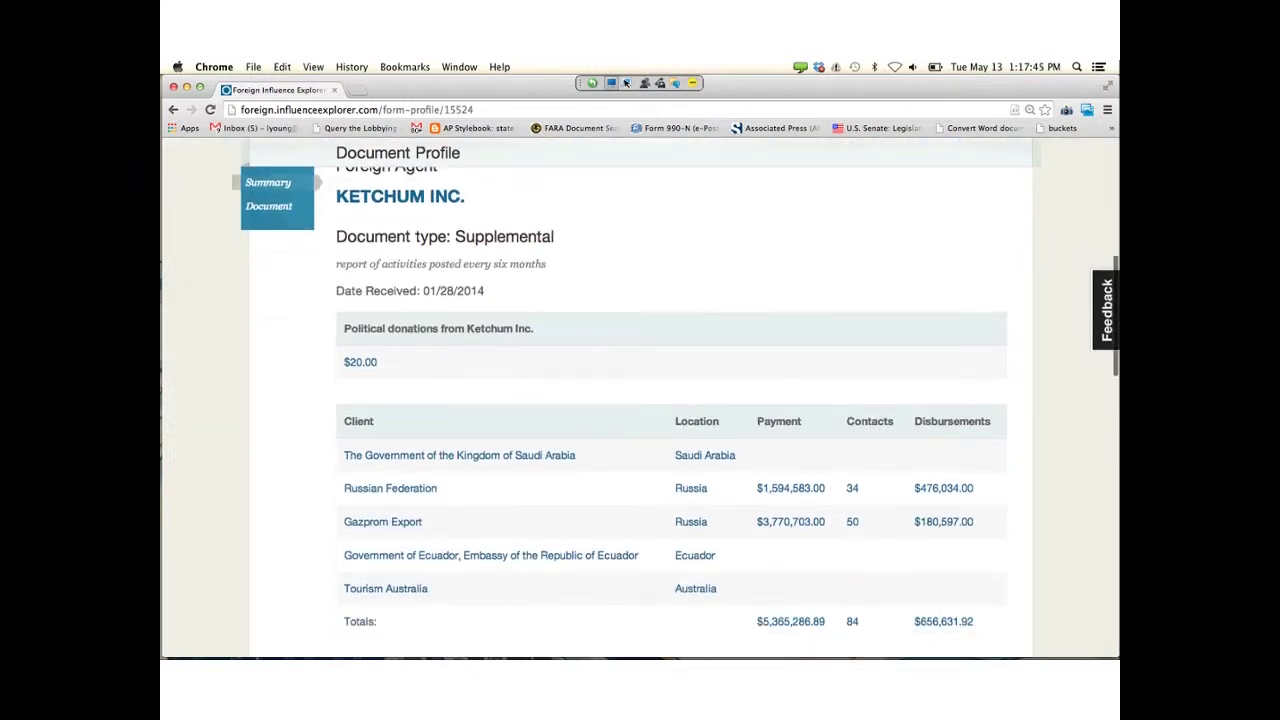
{"action": "scroll", "coordinate": [672, 413], "scroll_direction": "down", "scroll_amount": 2}
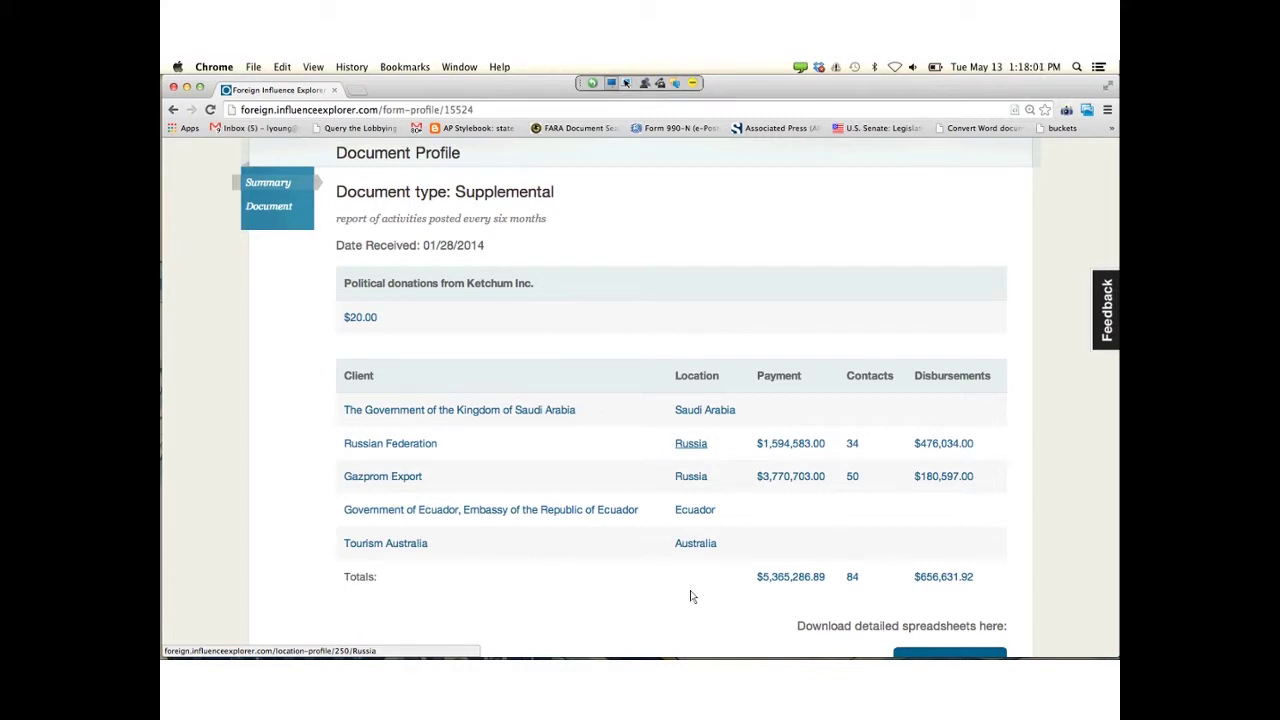
- Go to Russia's location profile from the filing's client table and open Russia's payment records
{"action": "left_click", "coordinate": [691, 443]}
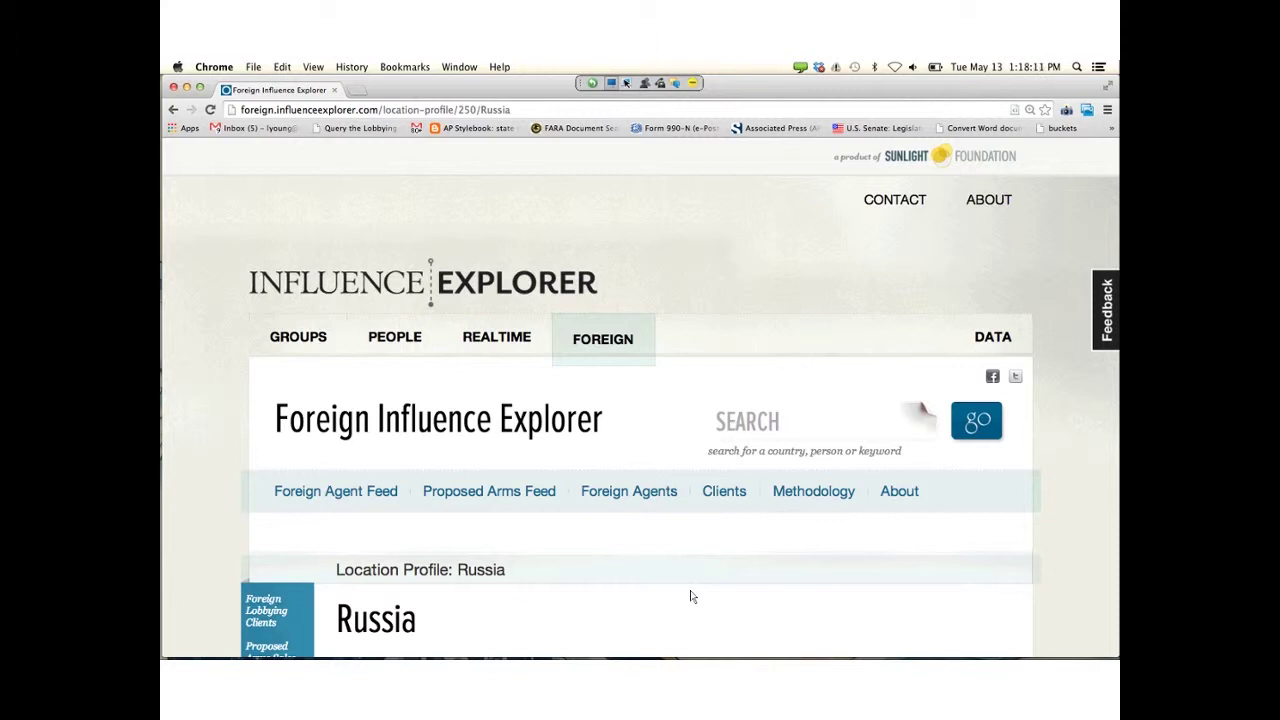
{"action": "scroll", "coordinate": [690, 597], "scroll_direction": "down", "scroll_amount": 5}
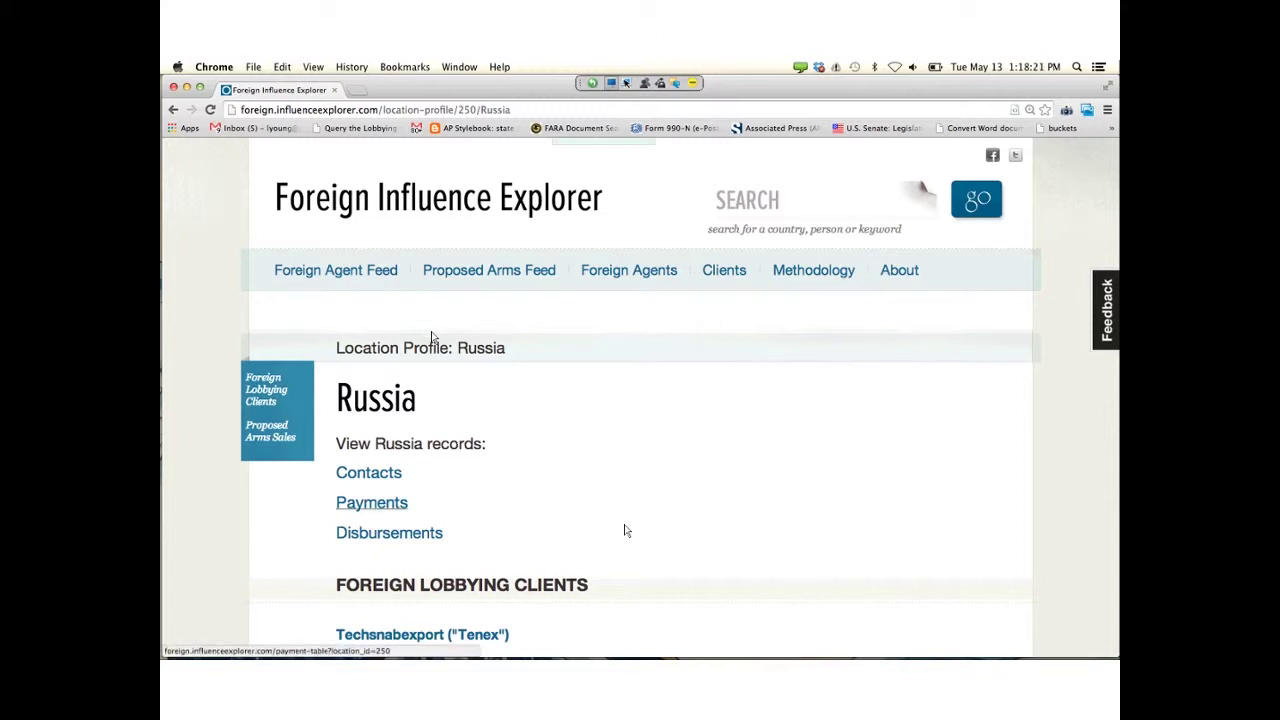
{"action": "left_click", "coordinate": [372, 502]}
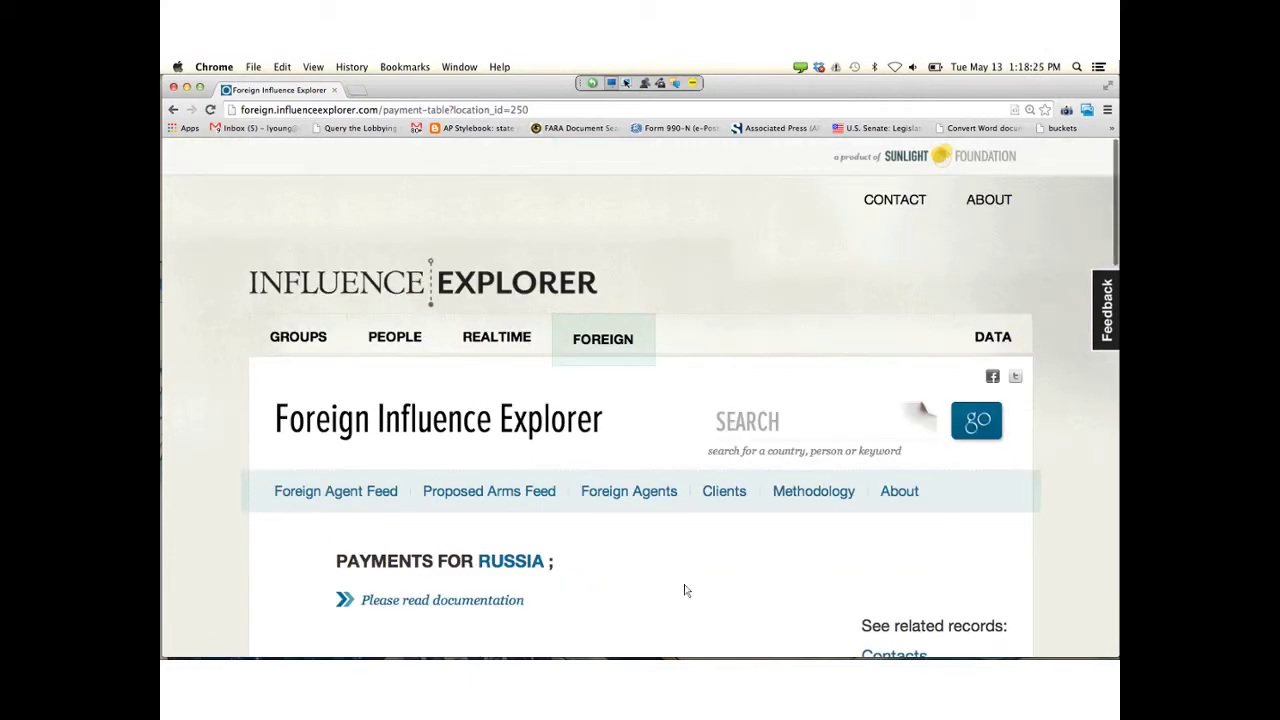
- Examine Russia's payment records, including their dates, amounts, clients, registrants and filing links
{"action": "scroll", "coordinate": [684, 591], "scroll_direction": "down", "scroll_amount": 3}
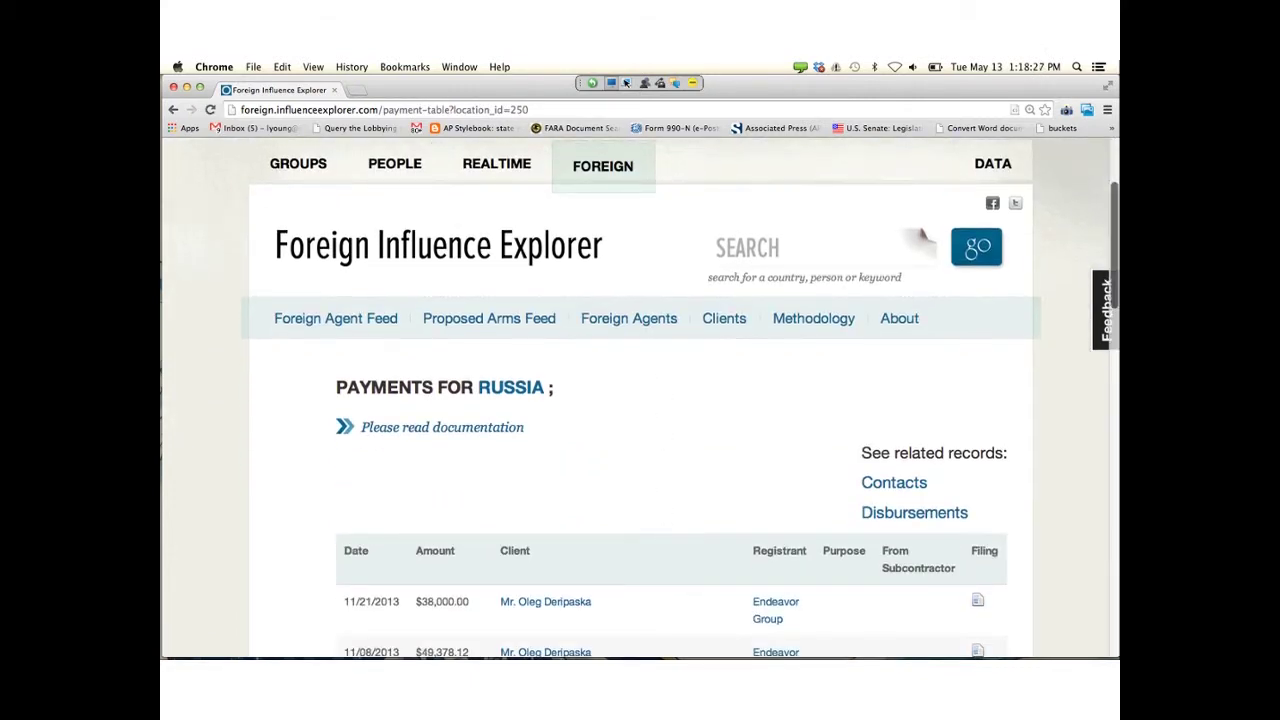
{"action": "scroll", "coordinate": [640, 400], "scroll_direction": "down", "scroll_amount": 2}
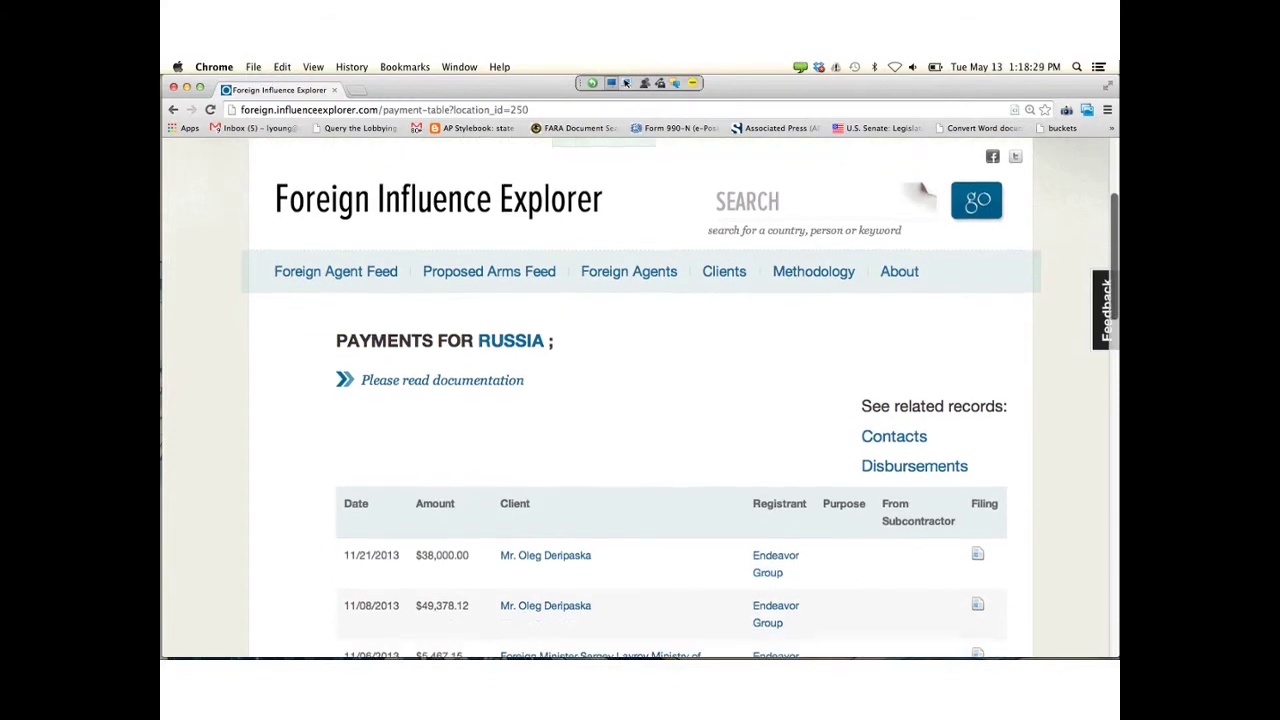
{"action": "scroll", "coordinate": [920, 155], "scroll_direction": "down", "scroll_amount": 4}
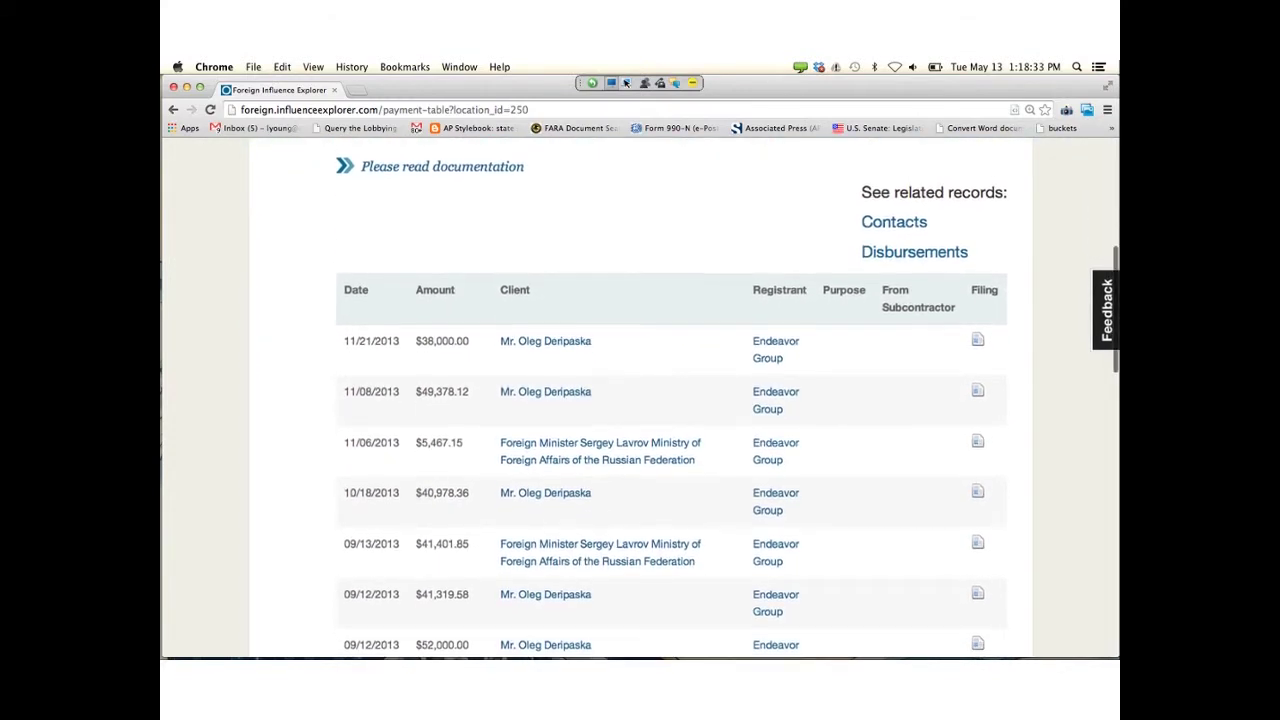
{"action": "scroll", "coordinate": [672, 400], "scroll_direction": "down", "scroll_amount": 1}
{"action": "scroll", "coordinate": [672, 400], "scroll_direction": "down", "scroll_amount": 1}
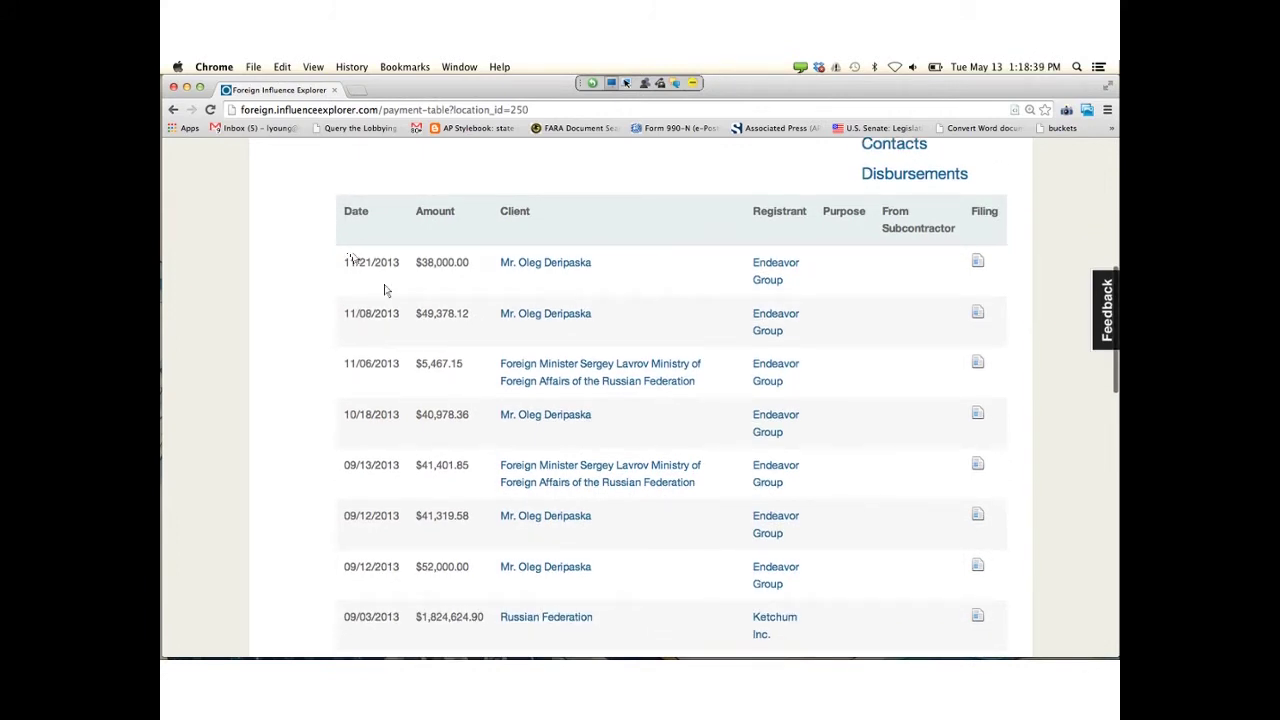
{"action": "scroll", "coordinate": [309, 214], "scroll_direction": "down", "scroll_amount": 6}
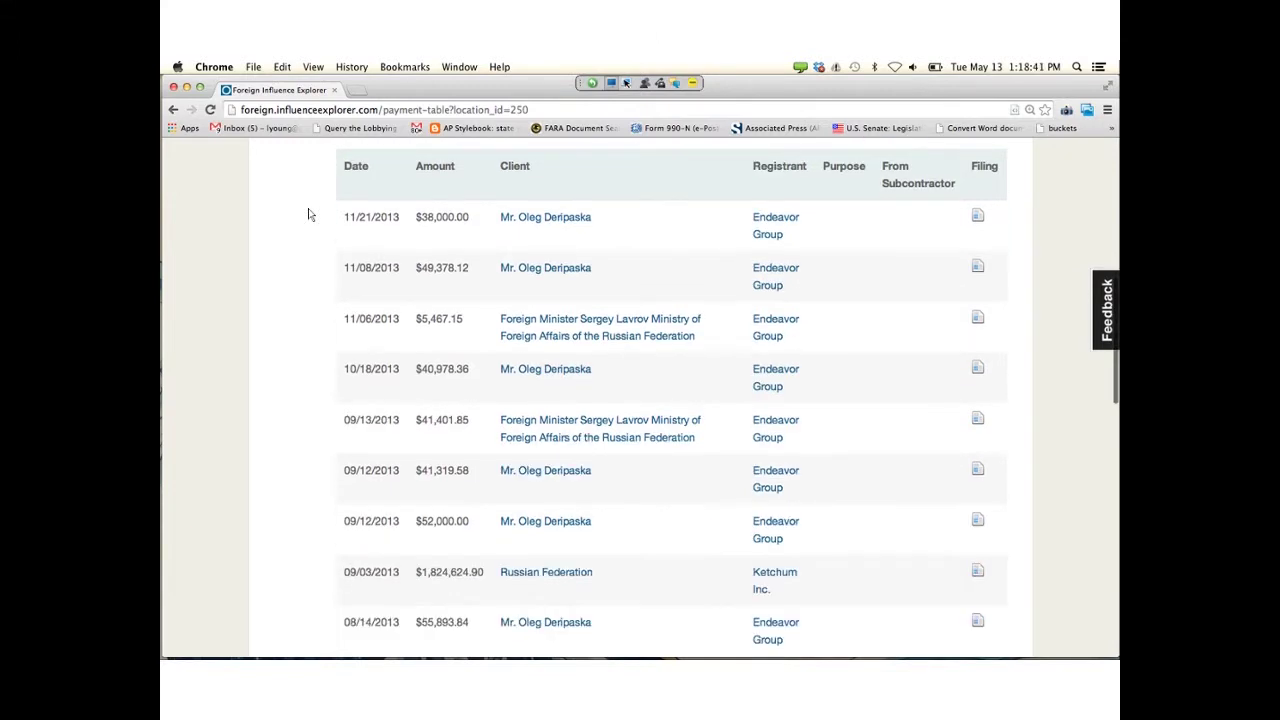
{"action": "scroll", "coordinate": [309, 214], "scroll_direction": "up", "scroll_amount": 6}
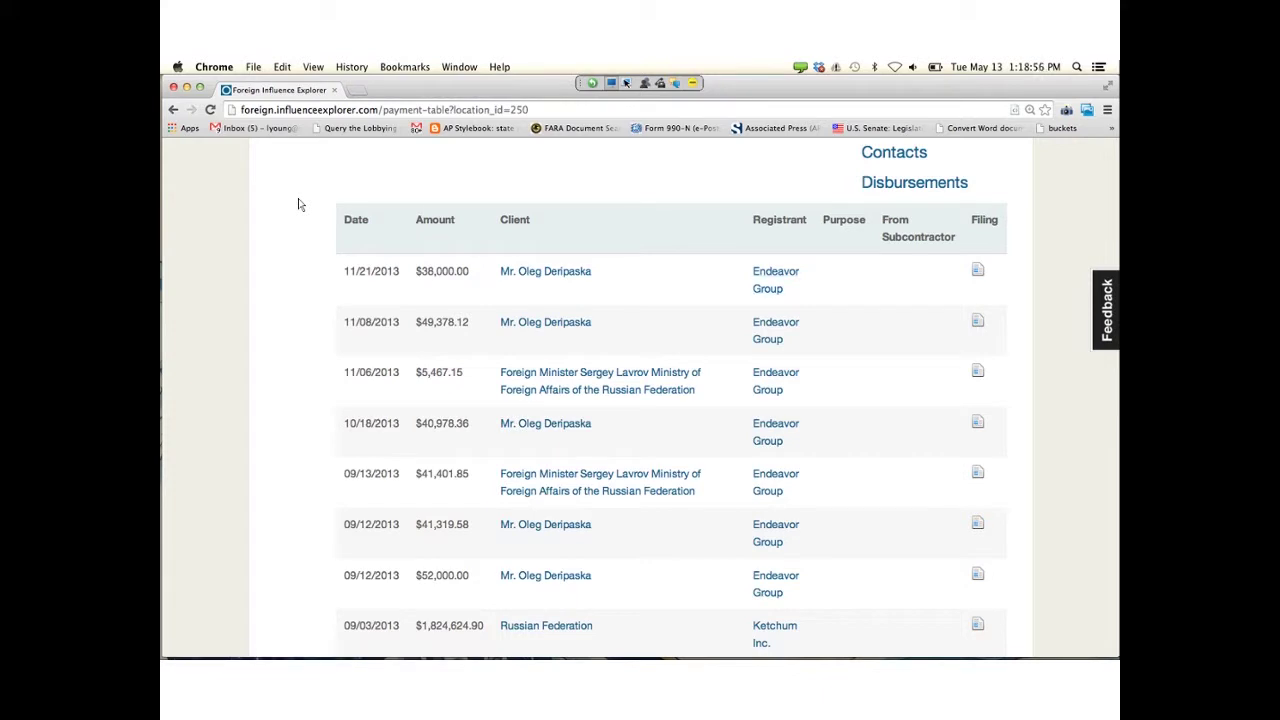
{"action": "scroll", "coordinate": [298, 204], "scroll_direction": "down", "scroll_amount": 3}
{"action": "scroll", "coordinate": [298, 204], "scroll_direction": "up", "scroll_amount": 3}
{"action": "scroll", "coordinate": [670, 400], "scroll_direction": "down", "scroll_amount": 1}
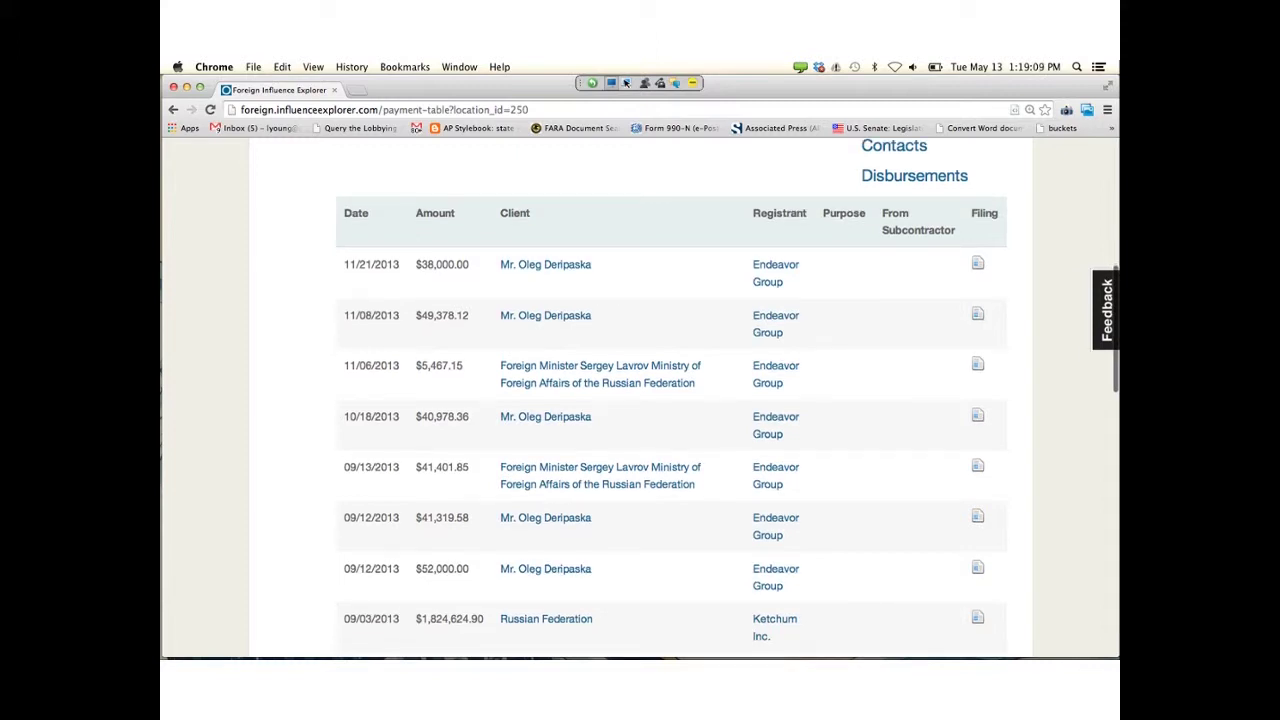
- Open Russia's disbursement records from the related records and review the purposes and subcontractors of the first entries
{"action": "scroll", "coordinate": [672, 400], "scroll_direction": "up", "scroll_amount": 3}
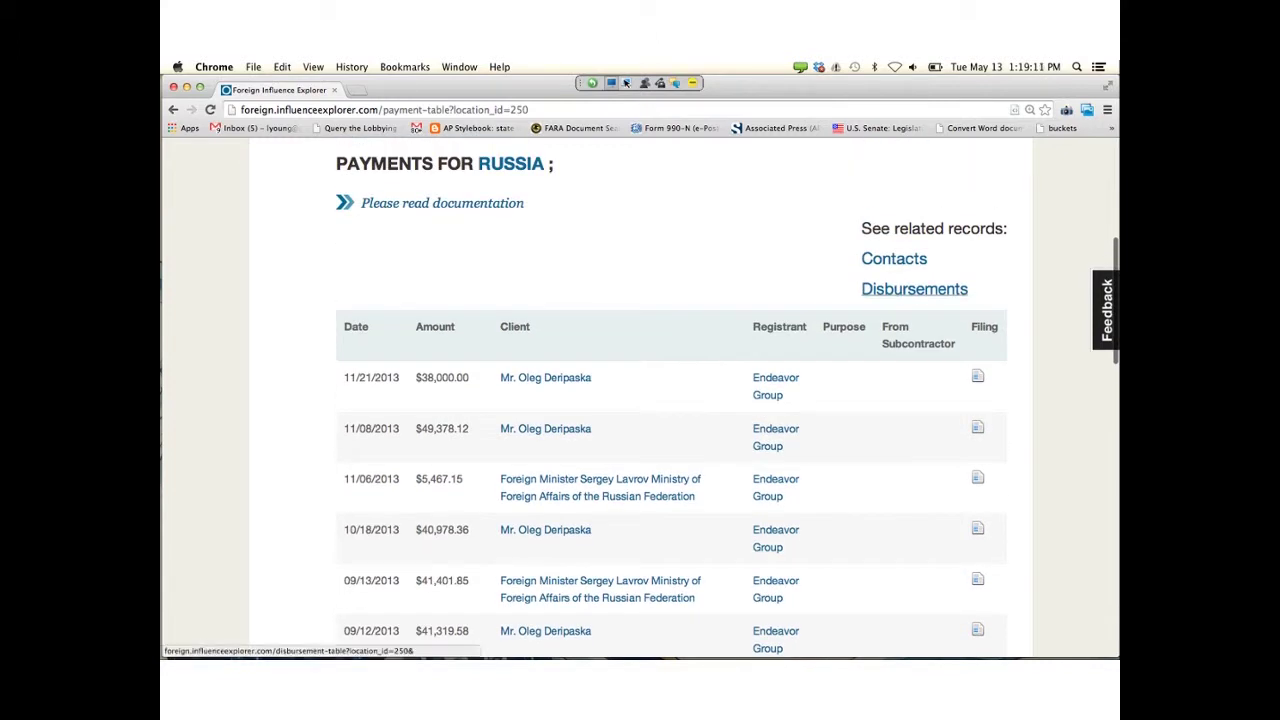
{"action": "left_click", "coordinate": [914, 289]}
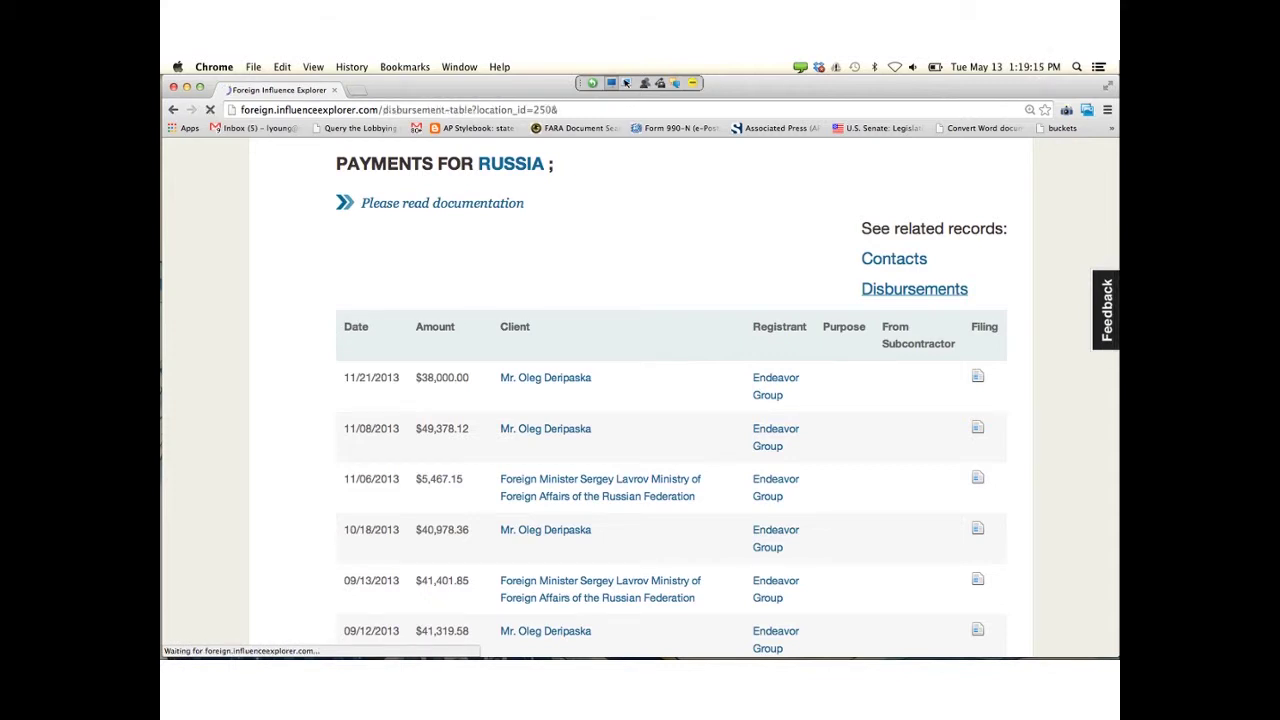
{"action": "scroll", "coordinate": [743, 646], "scroll_direction": "down", "scroll_amount": 5}
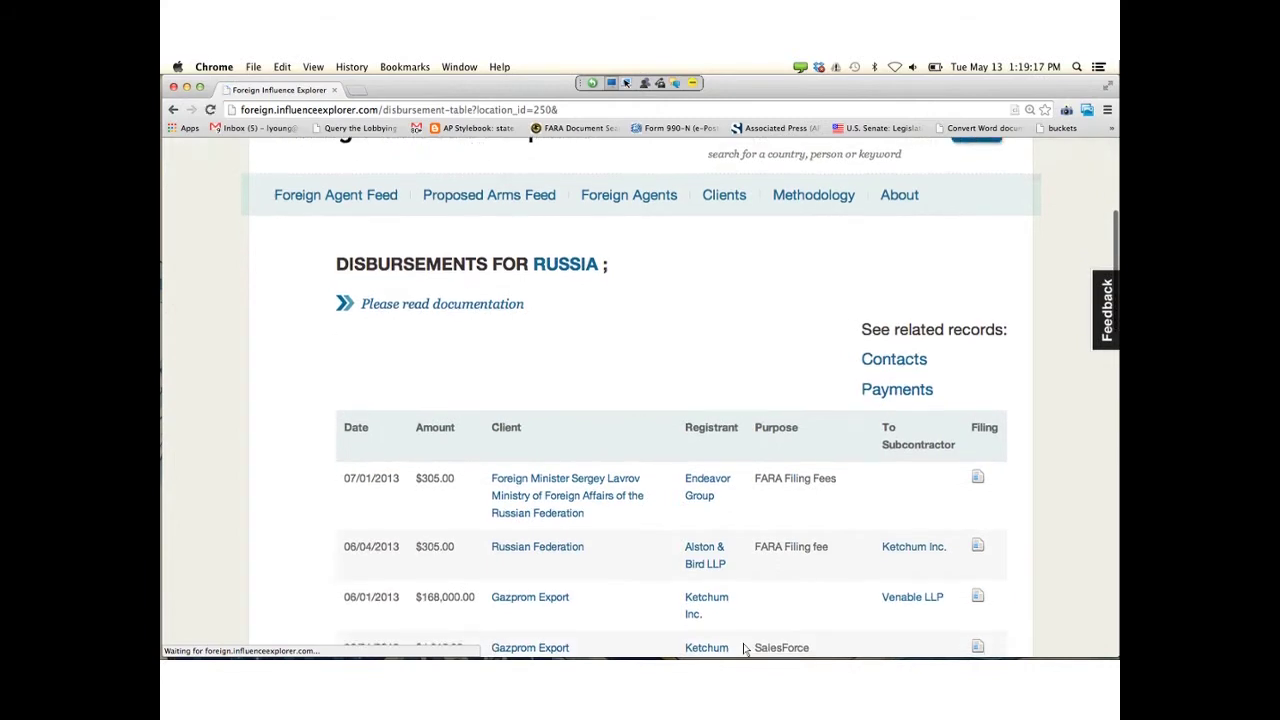
{"action": "scroll", "coordinate": [743, 648], "scroll_direction": "down", "scroll_amount": 2}
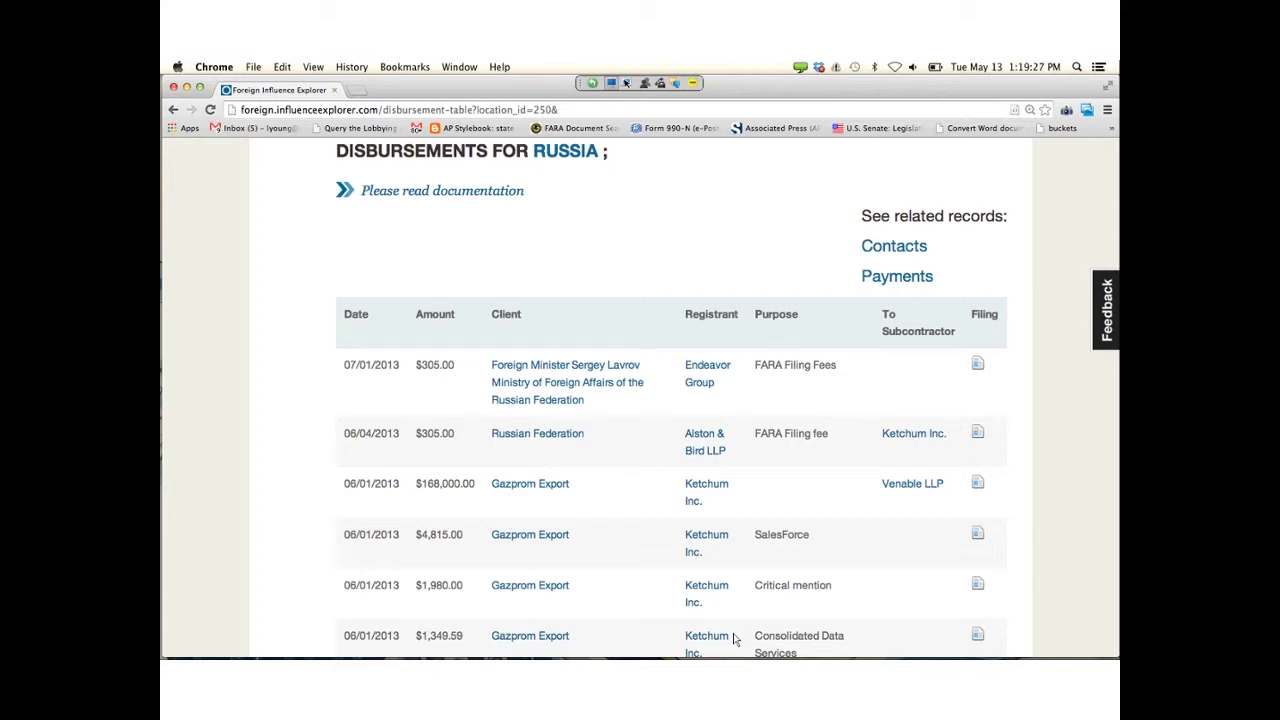
{"action": "scroll", "coordinate": [735, 639], "scroll_direction": "down", "scroll_amount": 1}
{"action": "scroll", "coordinate": [735, 639], "scroll_direction": "down", "scroll_amount": 2}
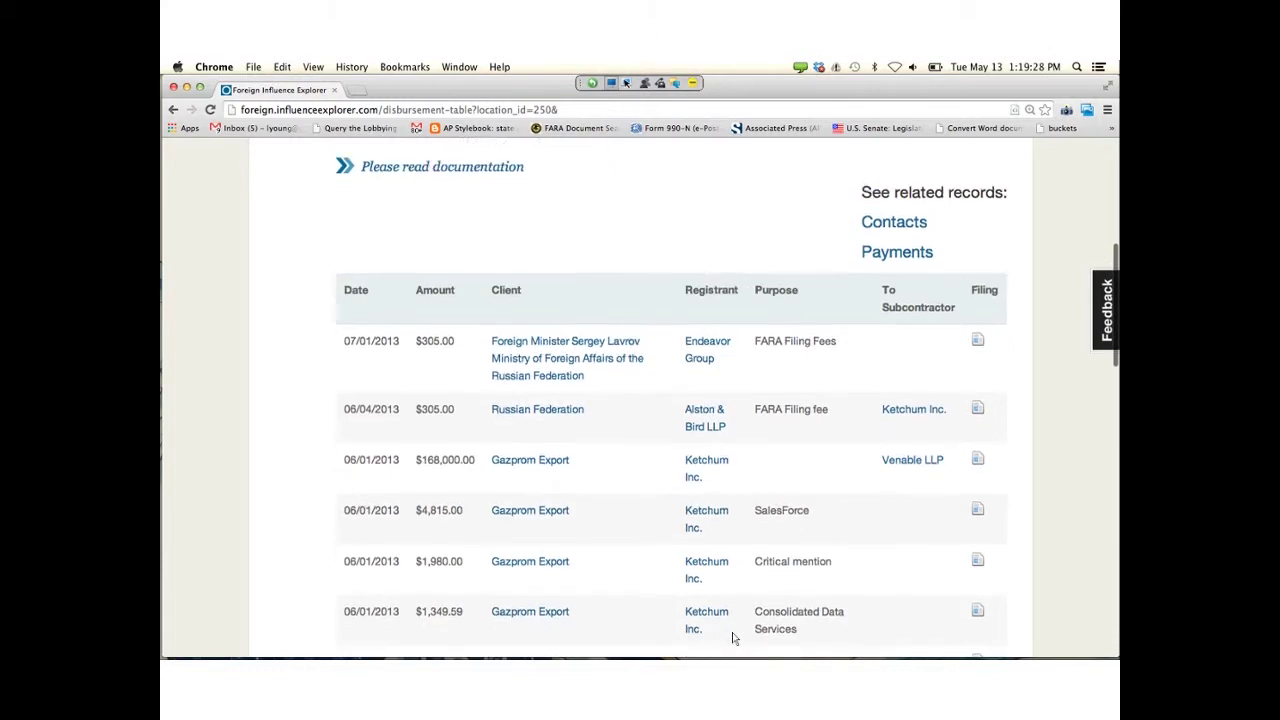
{"action": "scroll", "coordinate": [733, 639], "scroll_direction": "down", "scroll_amount": 1}
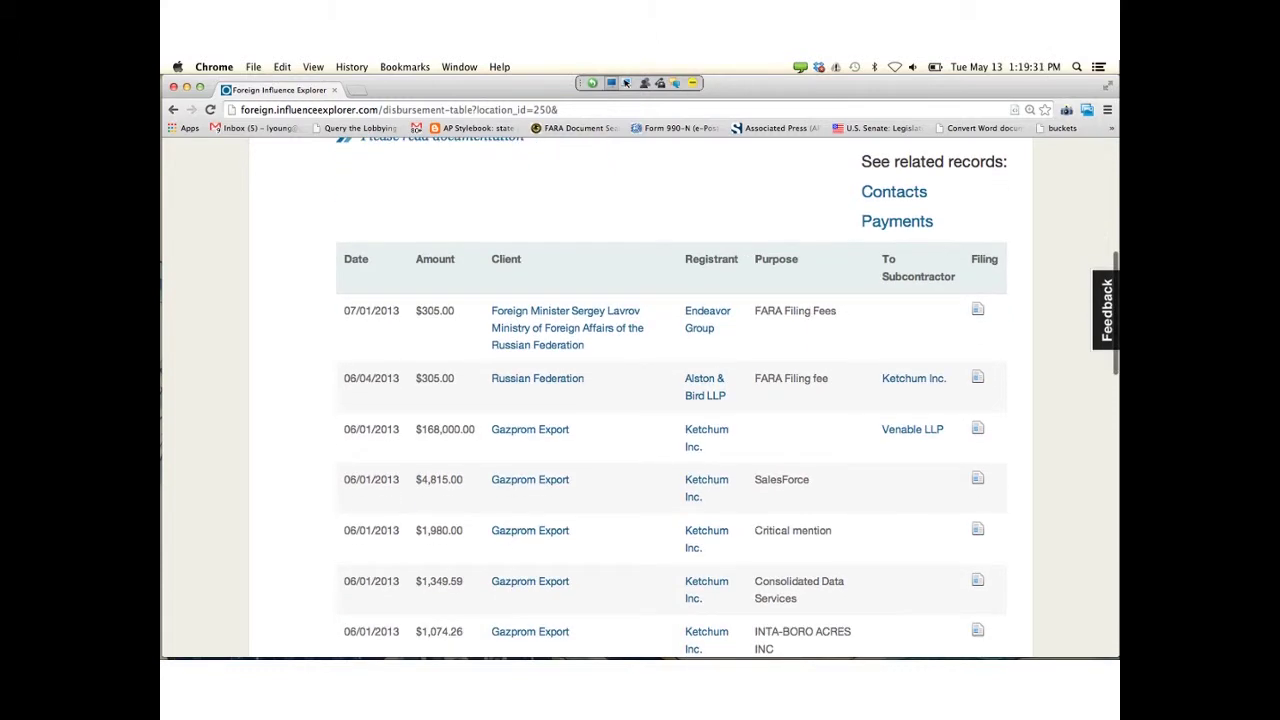
- Look through the Gazprom Export and Russian Federation disbursements reported by Ketchum Inc., down to the table's download option
{"action": "scroll", "coordinate": [672, 396], "scroll_direction": "down", "scroll_amount": 8}
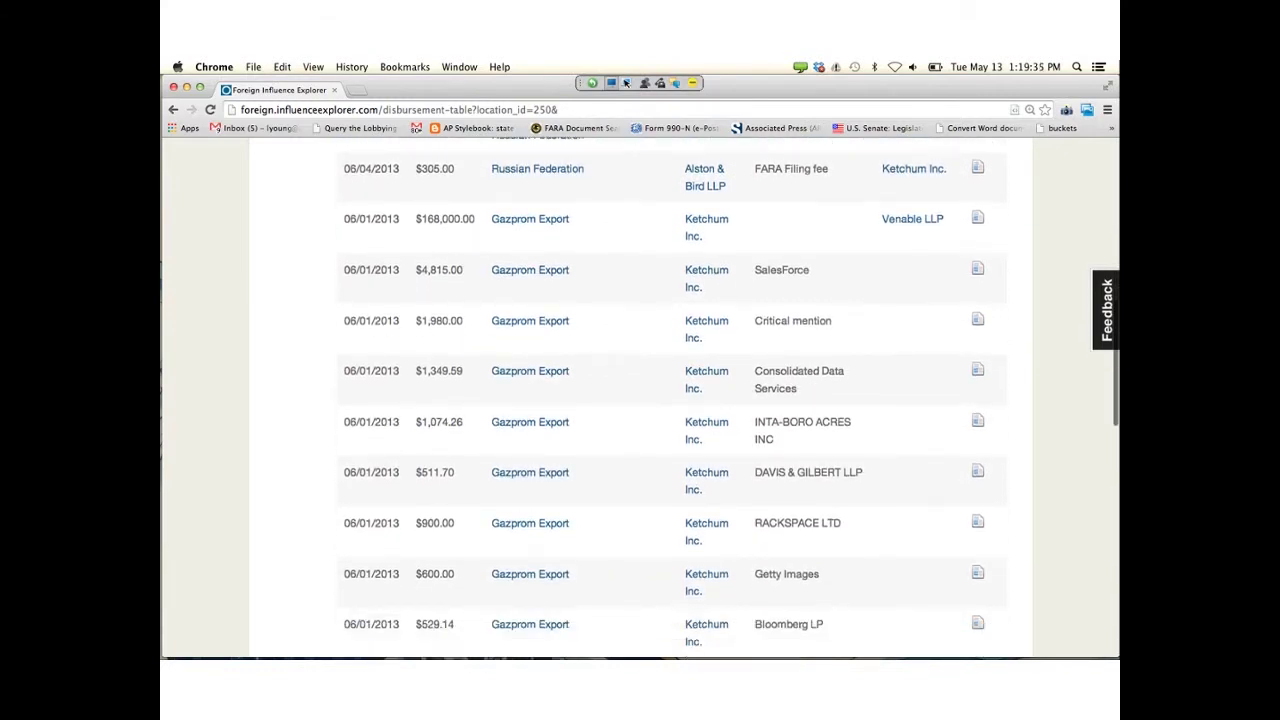
{"action": "scroll", "coordinate": [672, 396], "scroll_direction": "down", "scroll_amount": 3}
{"action": "scroll", "coordinate": [672, 400], "scroll_direction": "down", "scroll_amount": 3}
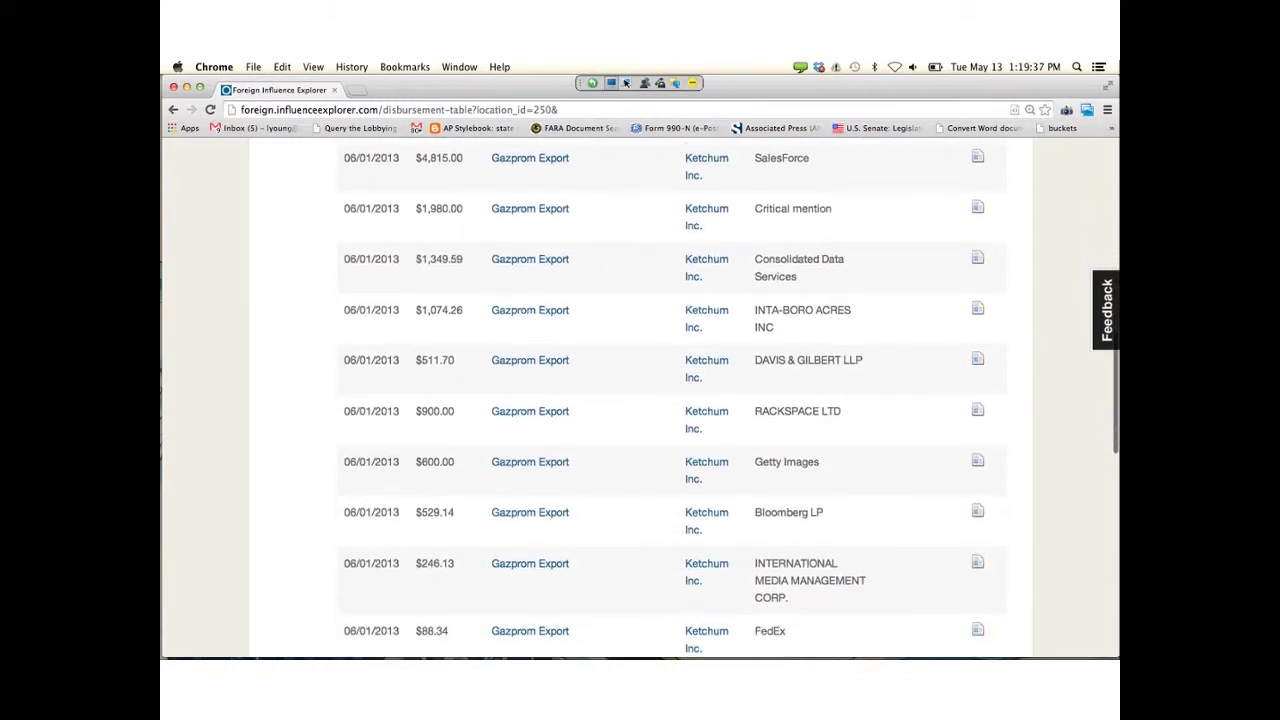
{"action": "scroll", "coordinate": [672, 400], "scroll_direction": "down", "scroll_amount": 5}
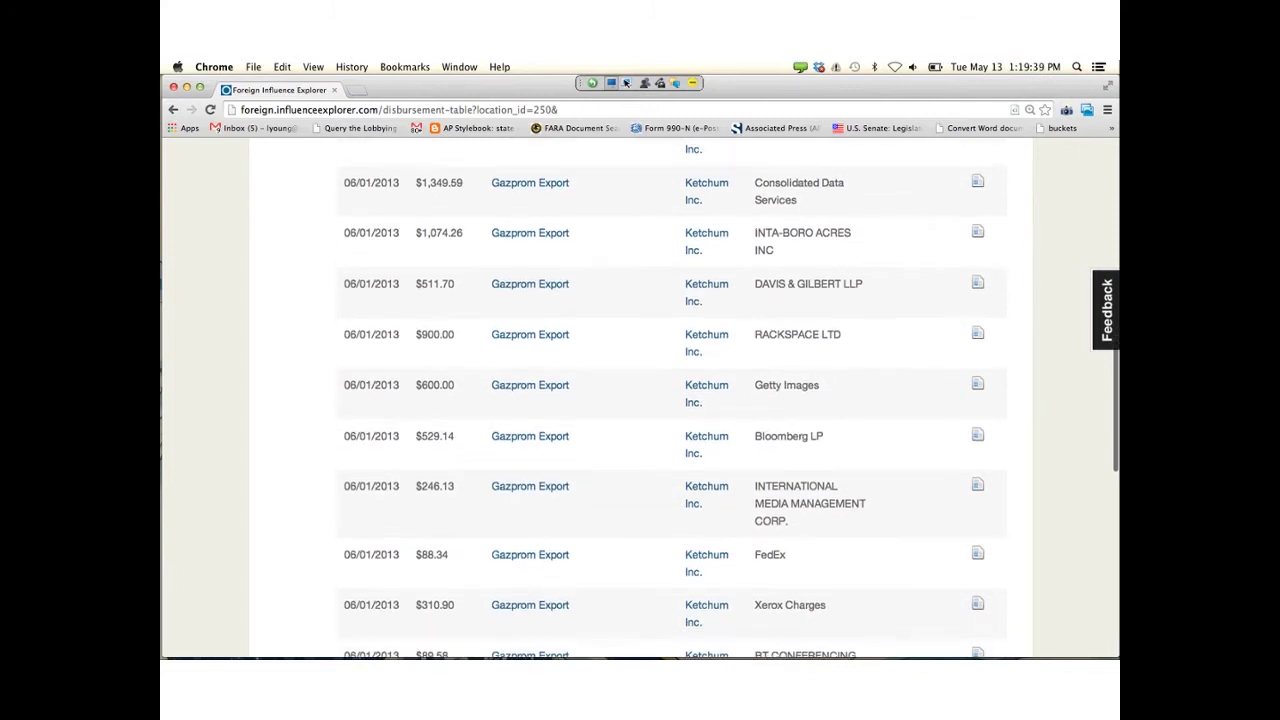
{"action": "scroll", "coordinate": [672, 400], "scroll_direction": "down", "scroll_amount": 2}
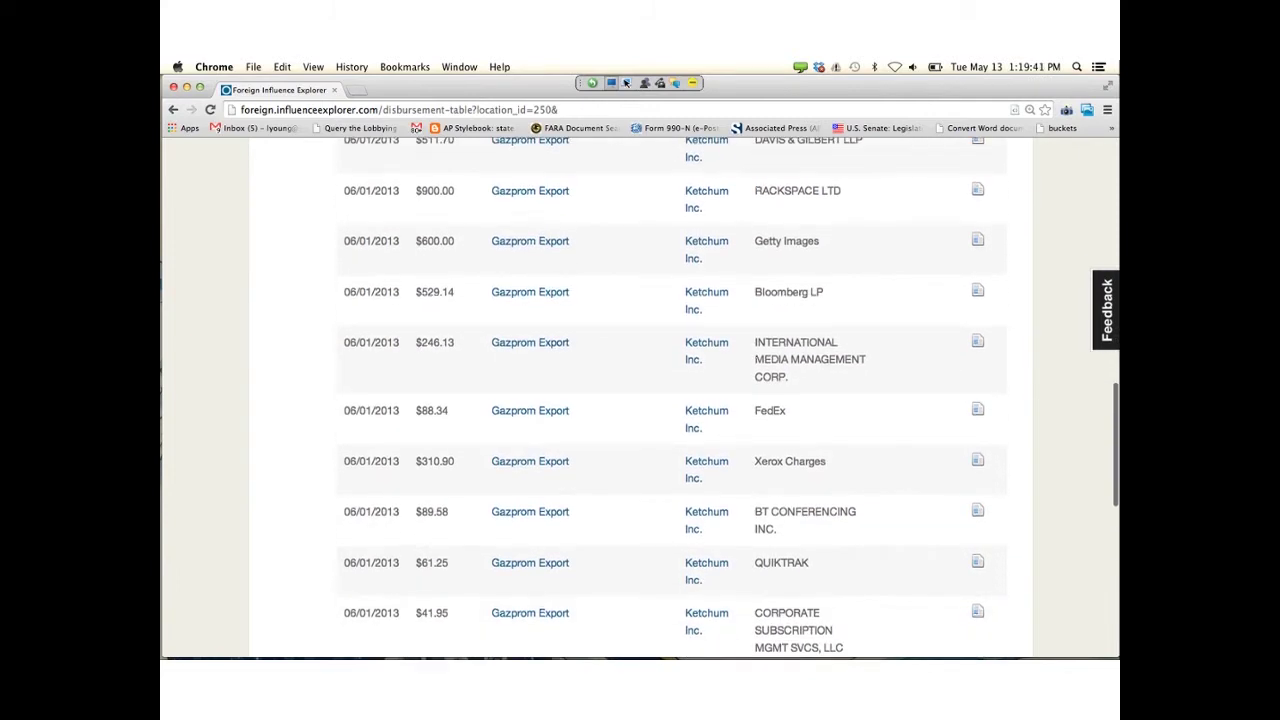
{"action": "scroll", "coordinate": [672, 400], "scroll_direction": "up", "scroll_amount": 20}
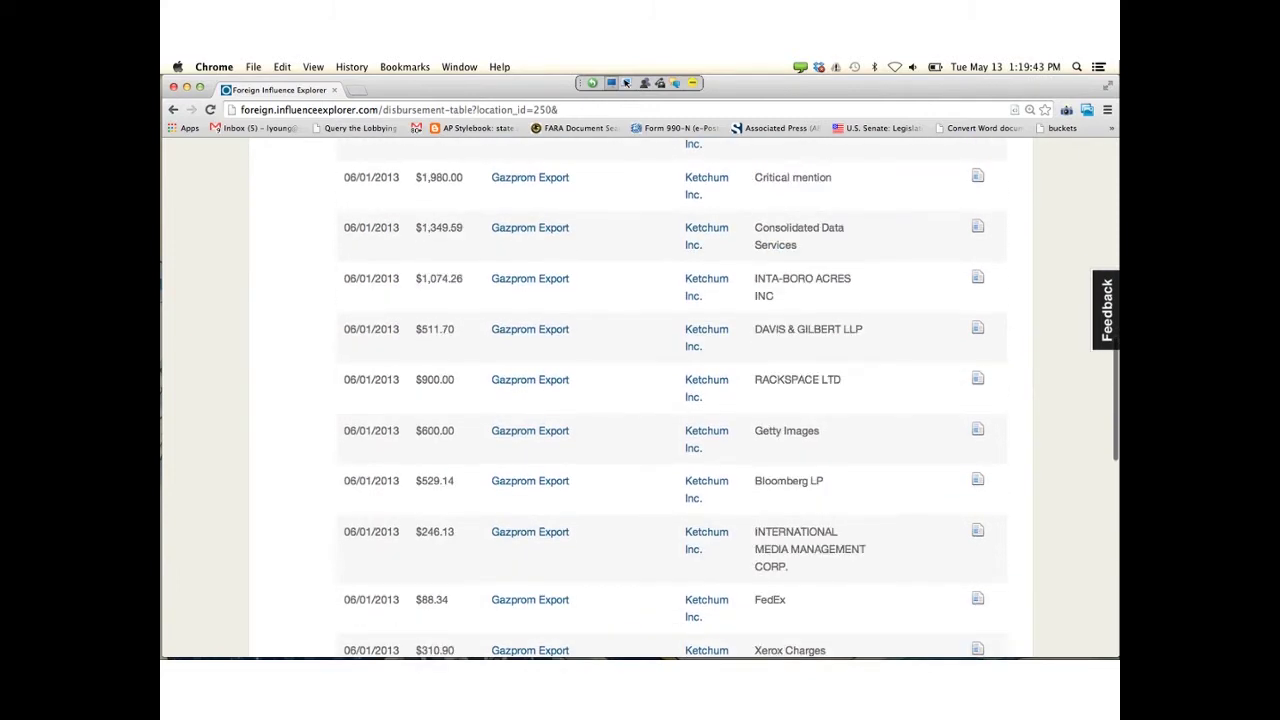
{"action": "scroll", "coordinate": [672, 400], "scroll_direction": "down", "scroll_amount": 20}
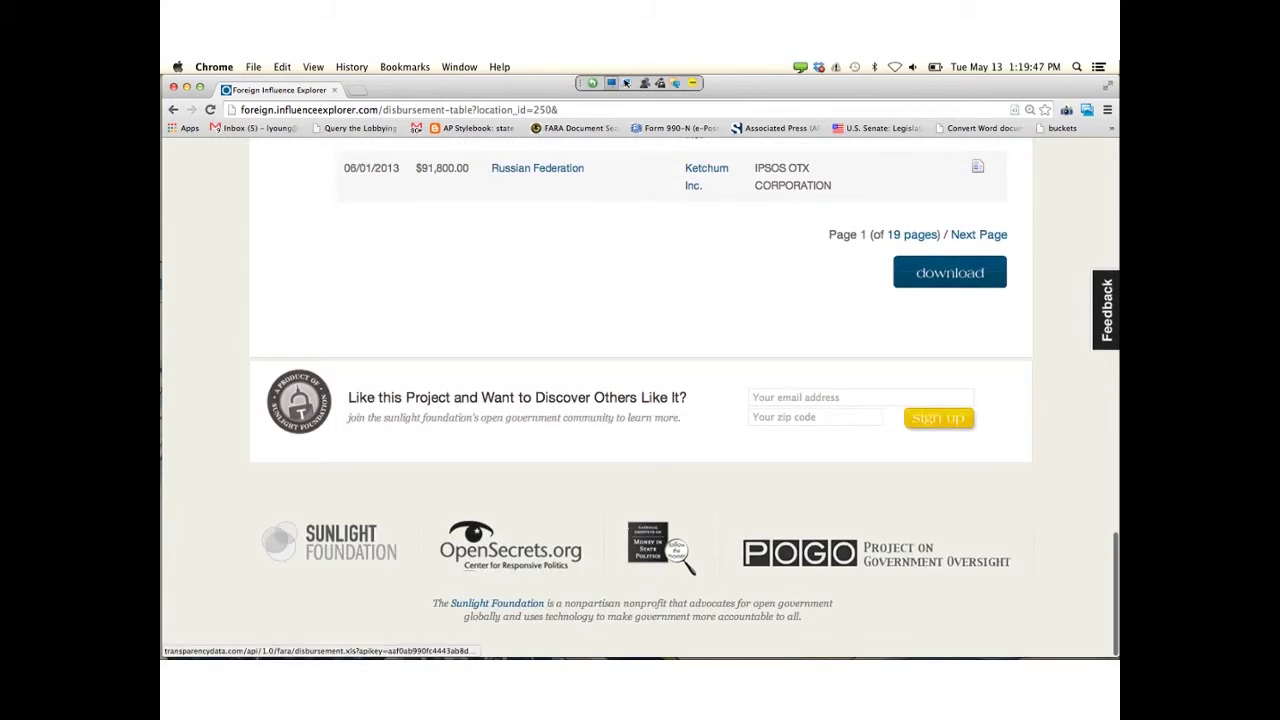
{"action": "scroll", "coordinate": [950, 300], "scroll_direction": "up", "scroll_amount": 15}
{"action": "scroll", "coordinate": [918, 410], "scroll_direction": "up", "scroll_amount": 10}
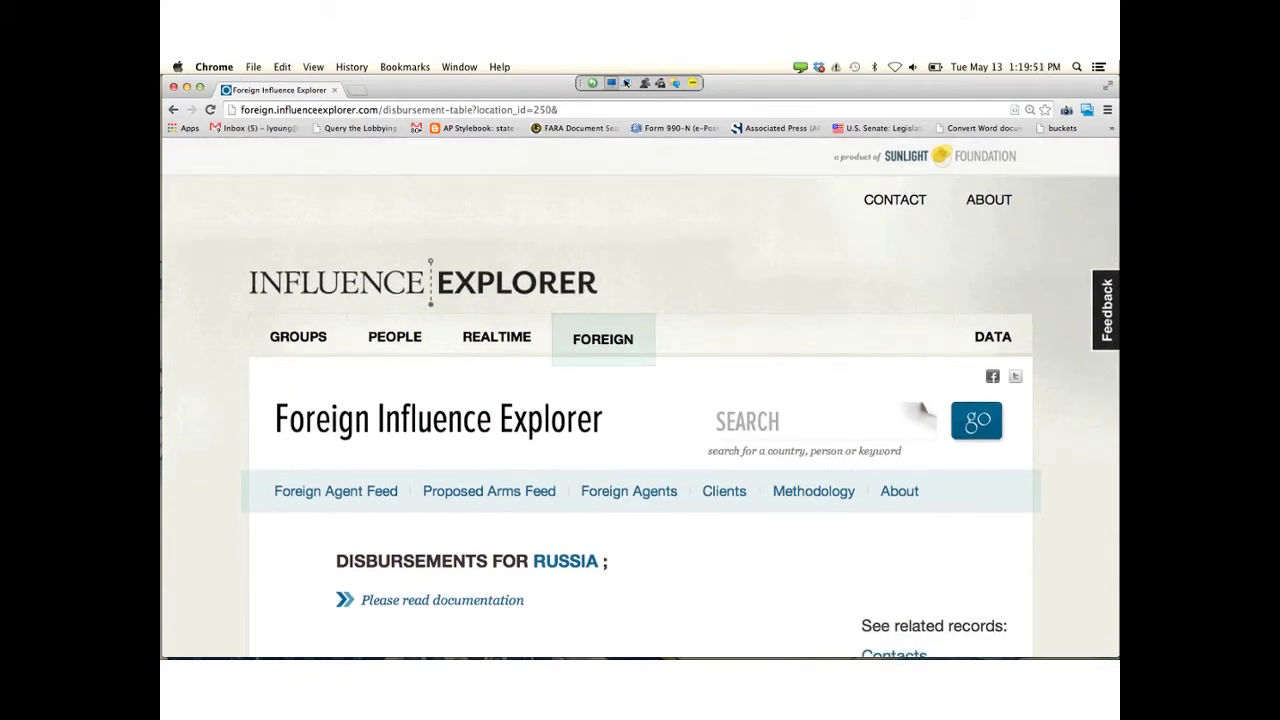
- Search Foreign Influence Explorer for Podesta and review the matching foreign agents, people, organizations and interactions
{"action": "scroll", "coordinate": [918, 410], "scroll_direction": "down", "scroll_amount": 1}
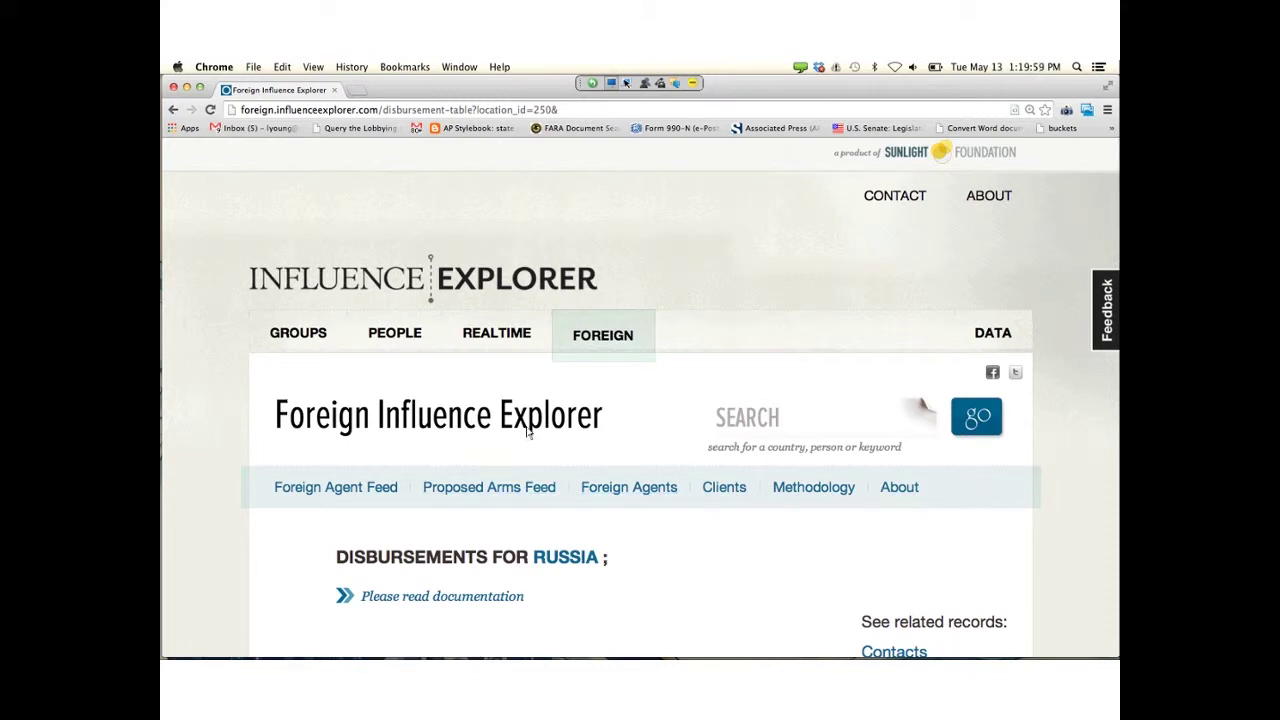
{"action": "left_click", "coordinate": [920, 402]}
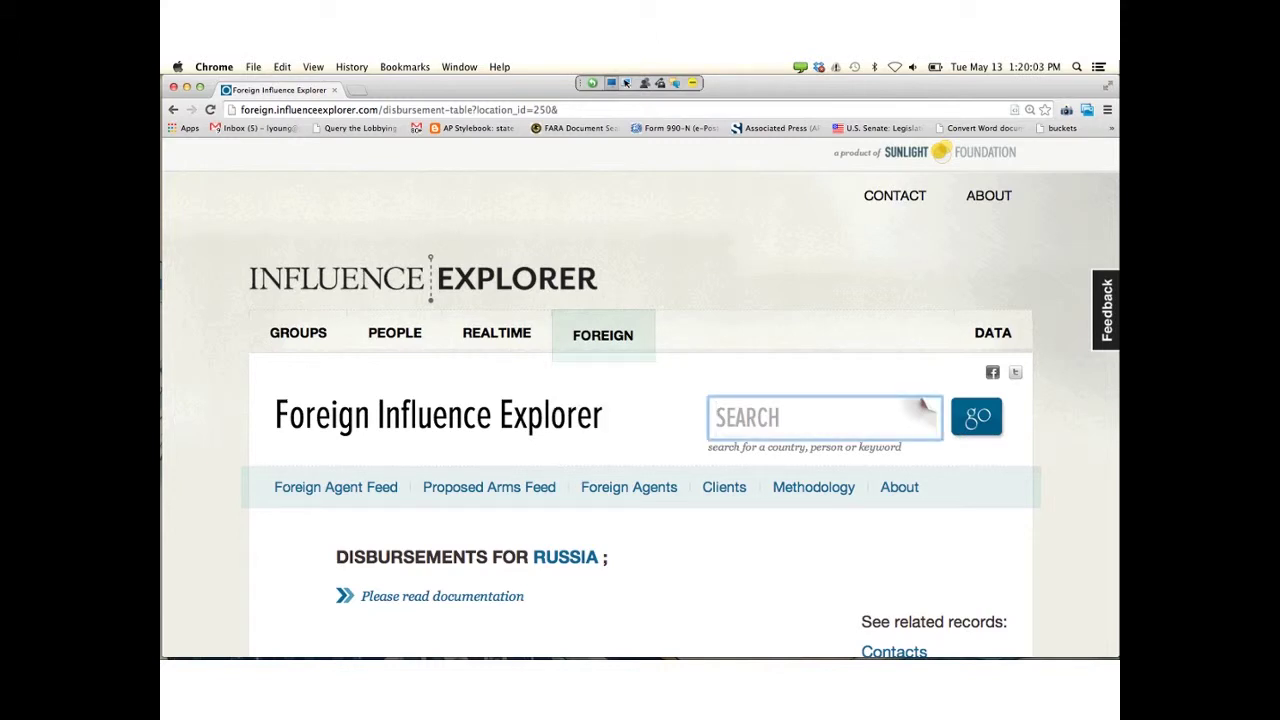
{"action": "type", "text": "POD"}
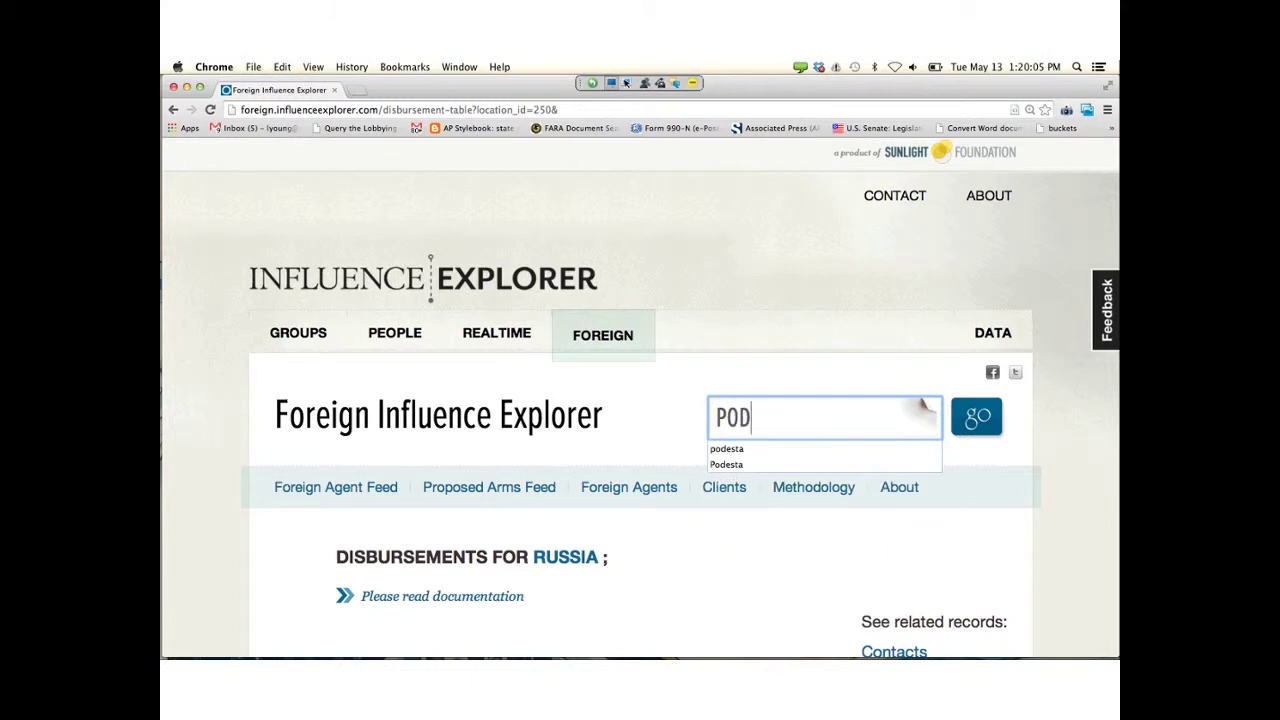
{"action": "type", "text": "ESTA"}
{"action": "key", "text": "Return"}
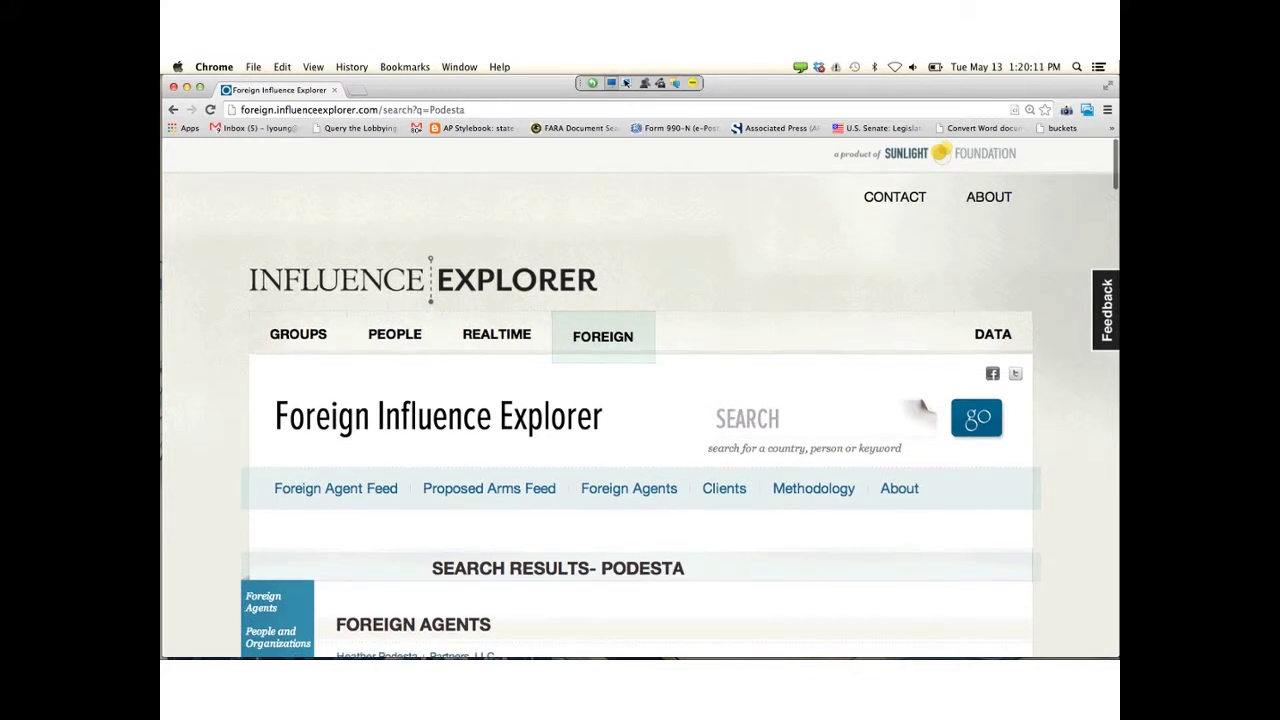
{"action": "scroll", "coordinate": [920, 412], "scroll_direction": "down", "scroll_amount": 5}
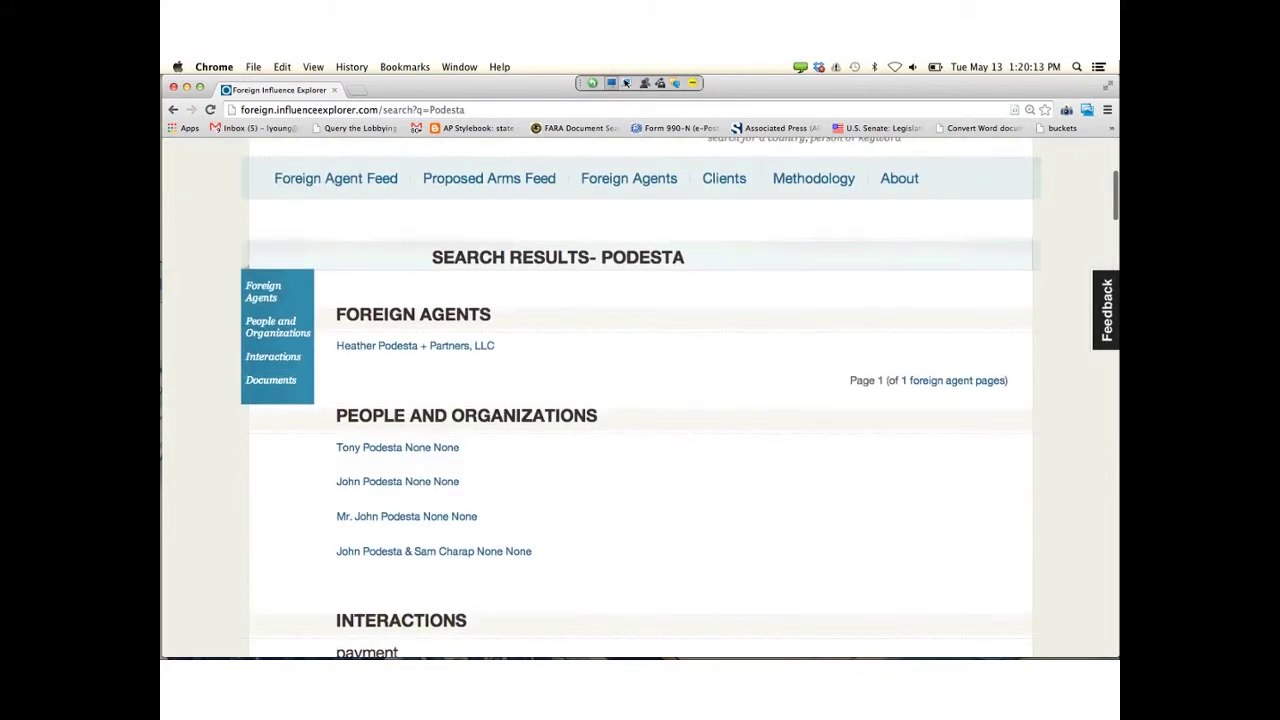
{"action": "scroll", "coordinate": [640, 400], "scroll_direction": "down", "scroll_amount": 1}
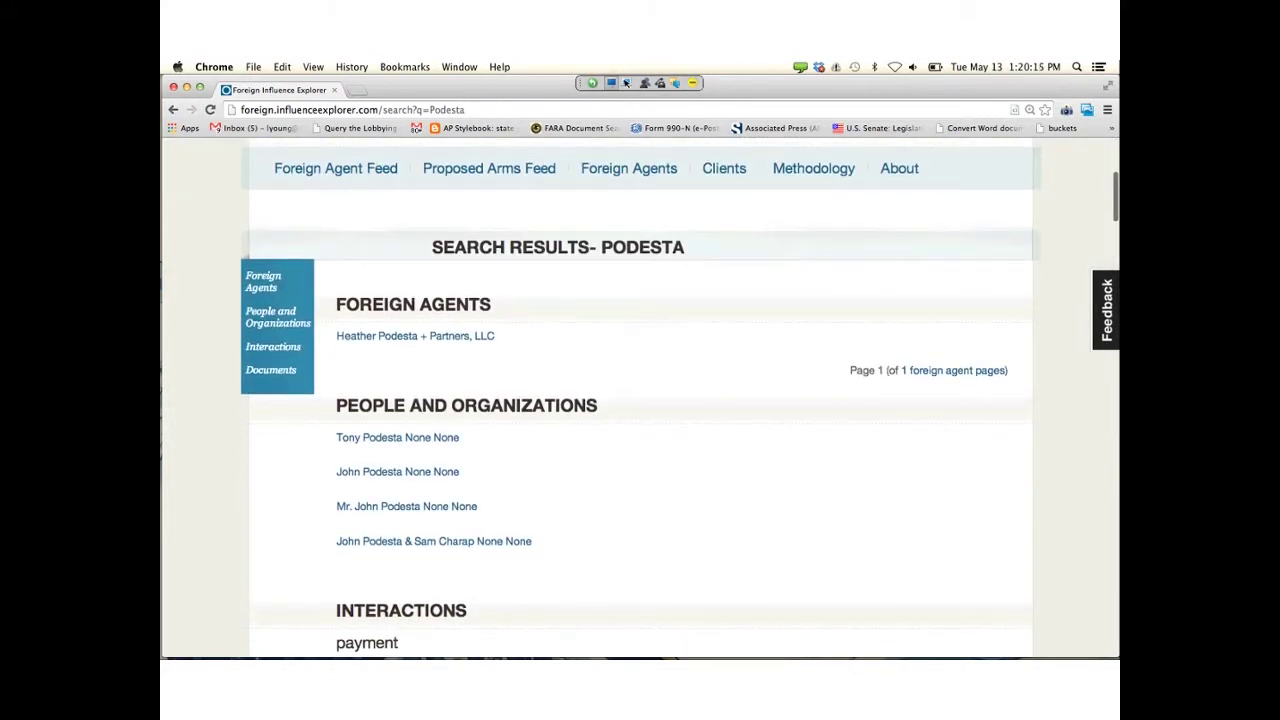
{"action": "scroll", "coordinate": [714, 620], "scroll_direction": "down", "scroll_amount": 2}
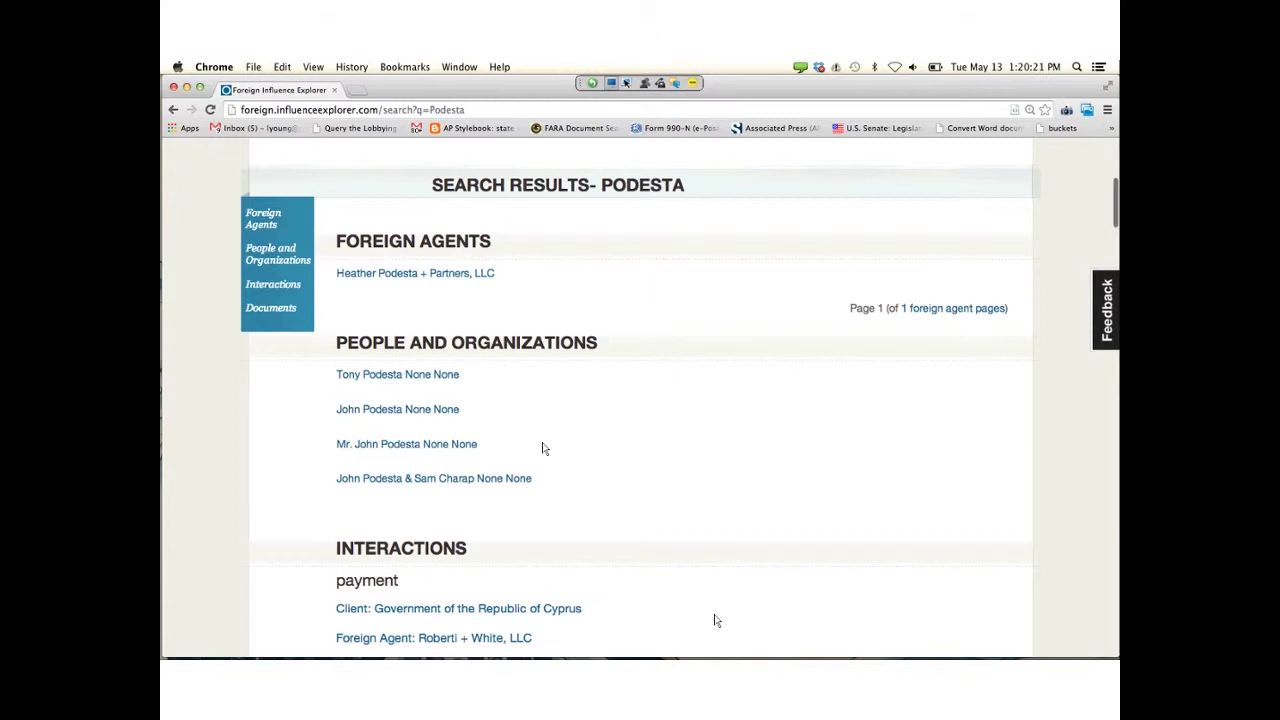
{"action": "scroll", "coordinate": [543, 448], "scroll_direction": "down", "scroll_amount": 1}
{"action": "scroll", "coordinate": [543, 448], "scroll_direction": "down", "scroll_amount": 1}
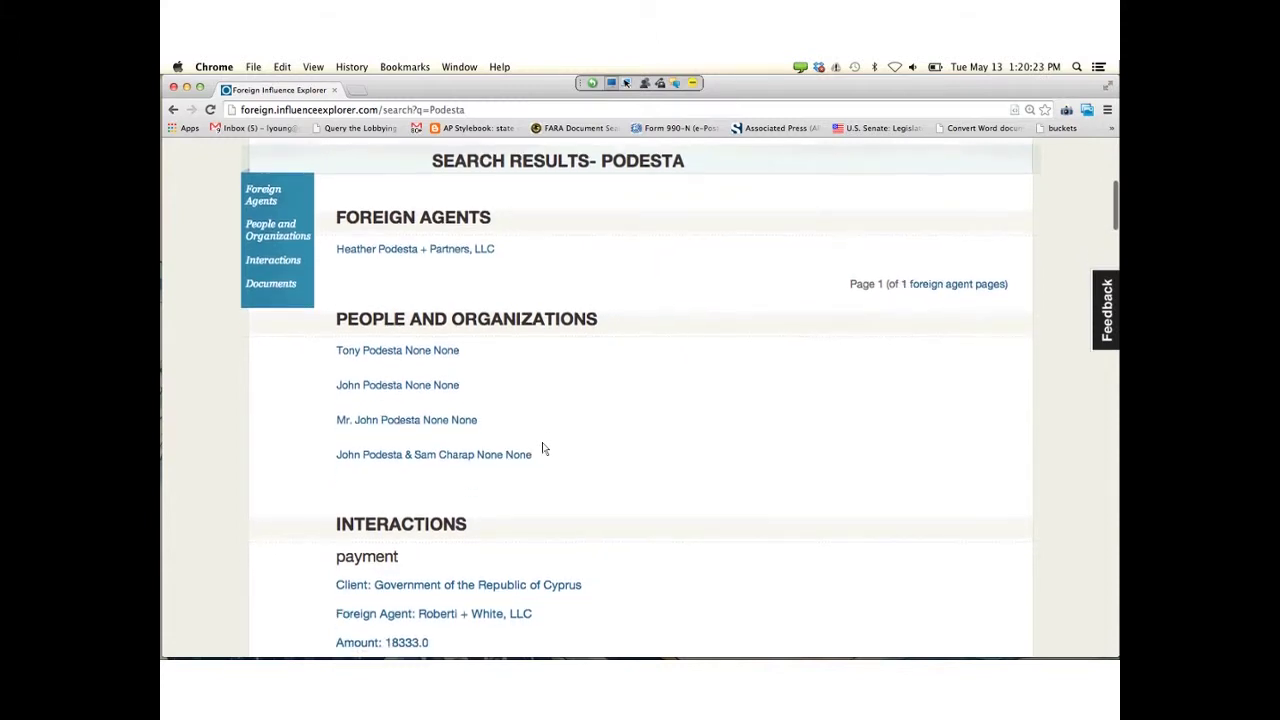
- Run the Podesta search again from the results page
{"action": "scroll", "coordinate": [543, 448], "scroll_direction": "up", "scroll_amount": 4}
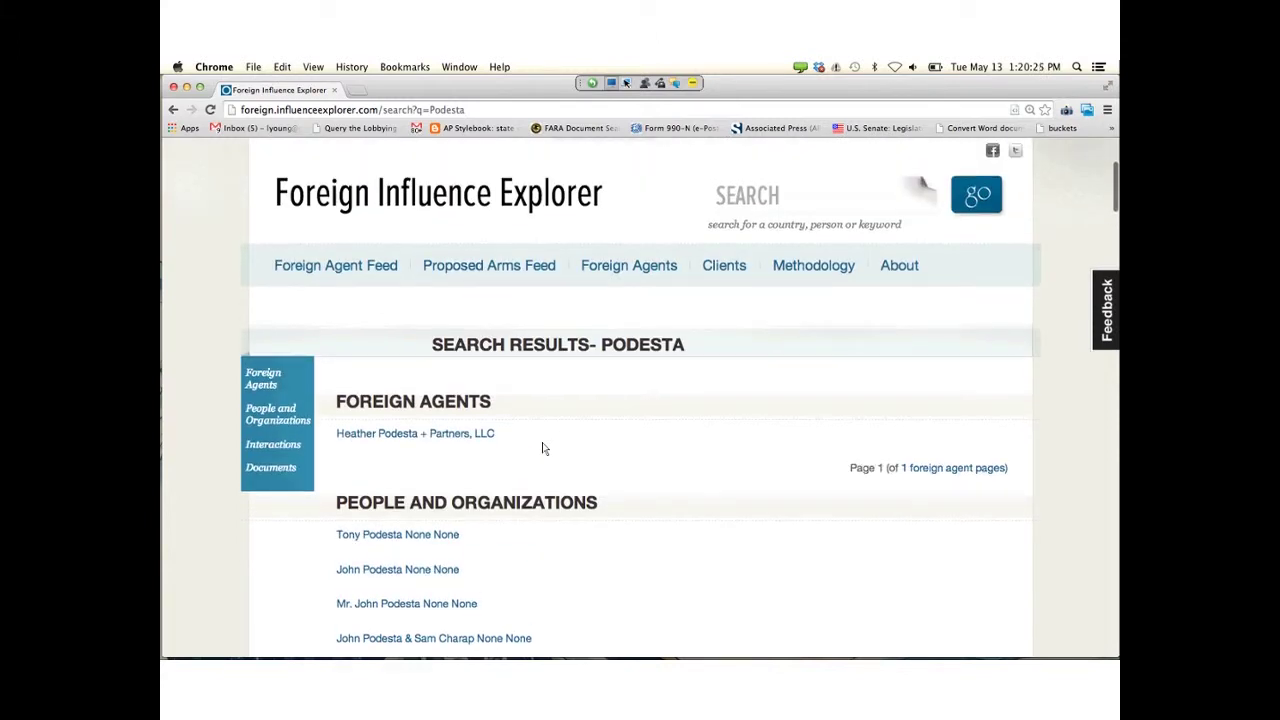
{"action": "left_click", "coordinate": [921, 185]}
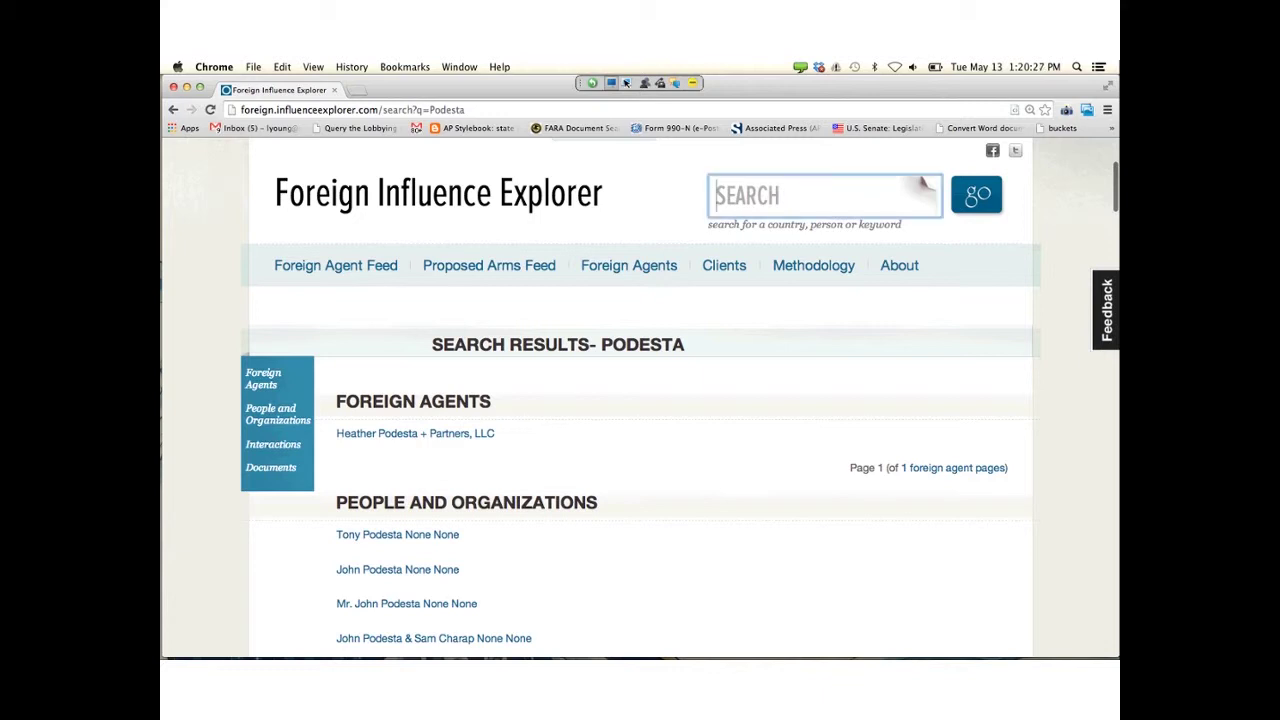
{"action": "type", "text": "PO"}
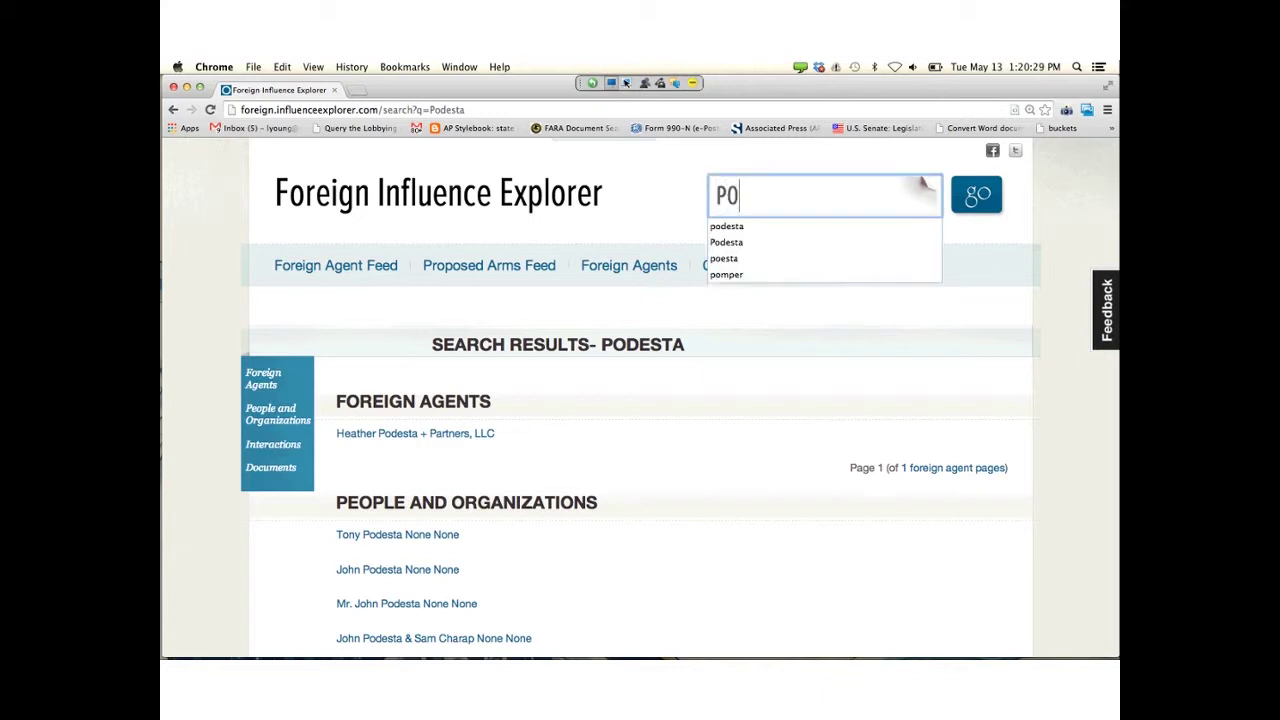
{"action": "key", "text": "BackSpace"}
{"action": "type", "text": "D"}
{"action": "key", "text": "BackSpace"}
{"action": "type", "text": "ODESTA"}
{"action": "key", "text": "Return"}
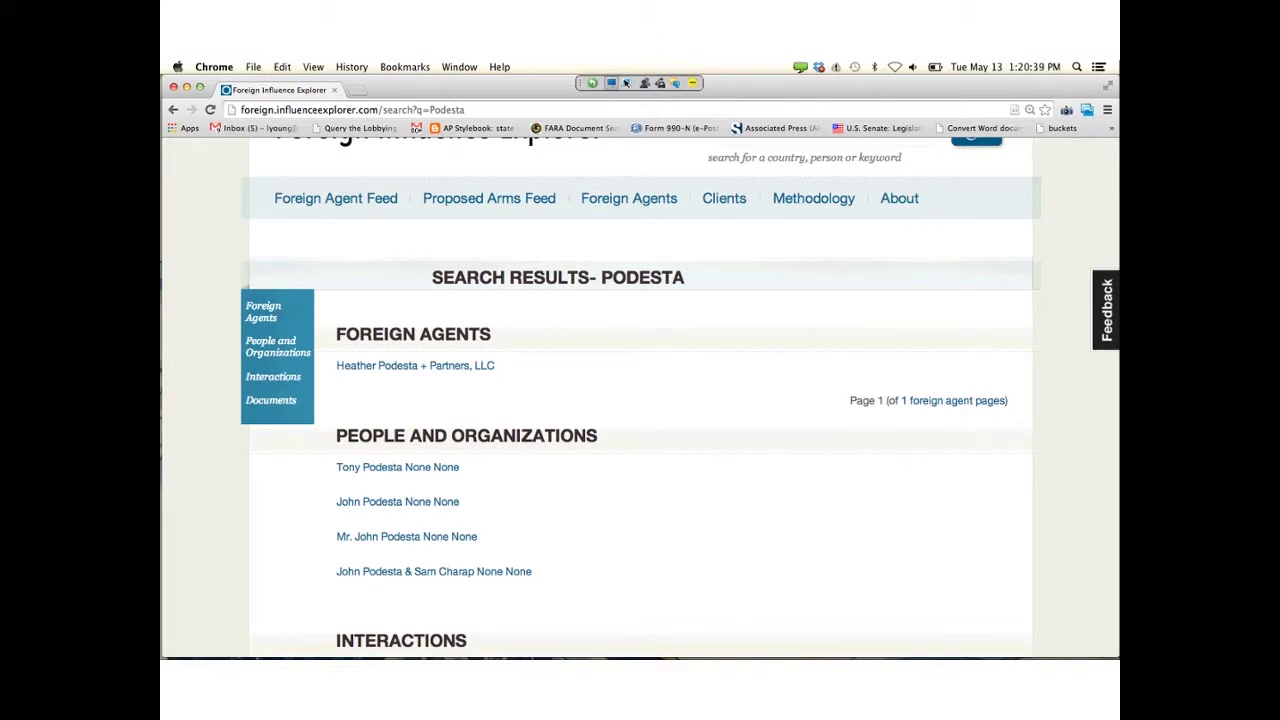
{"action": "scroll", "coordinate": [640, 400], "scroll_direction": "down", "scroll_amount": 1}
{"action": "scroll", "coordinate": [519, 424], "scroll_direction": "down", "scroll_amount": 3}
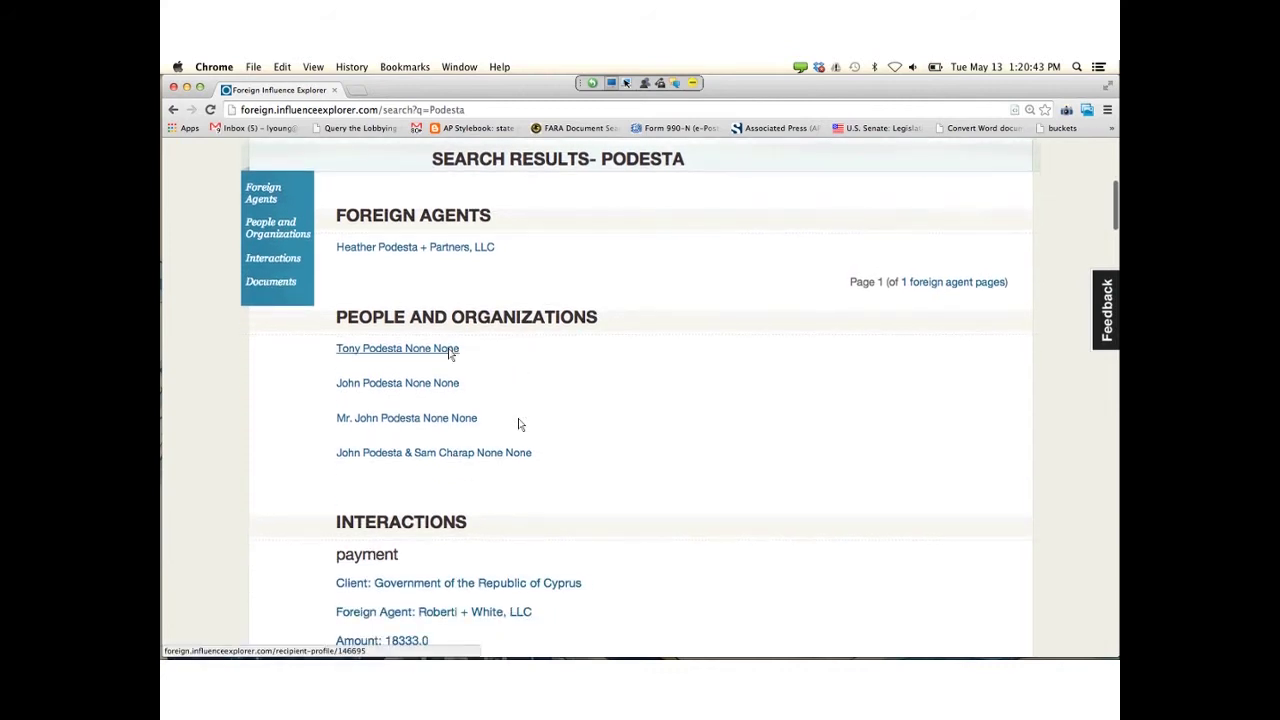
{"action": "left_click", "coordinate": [449, 350]}
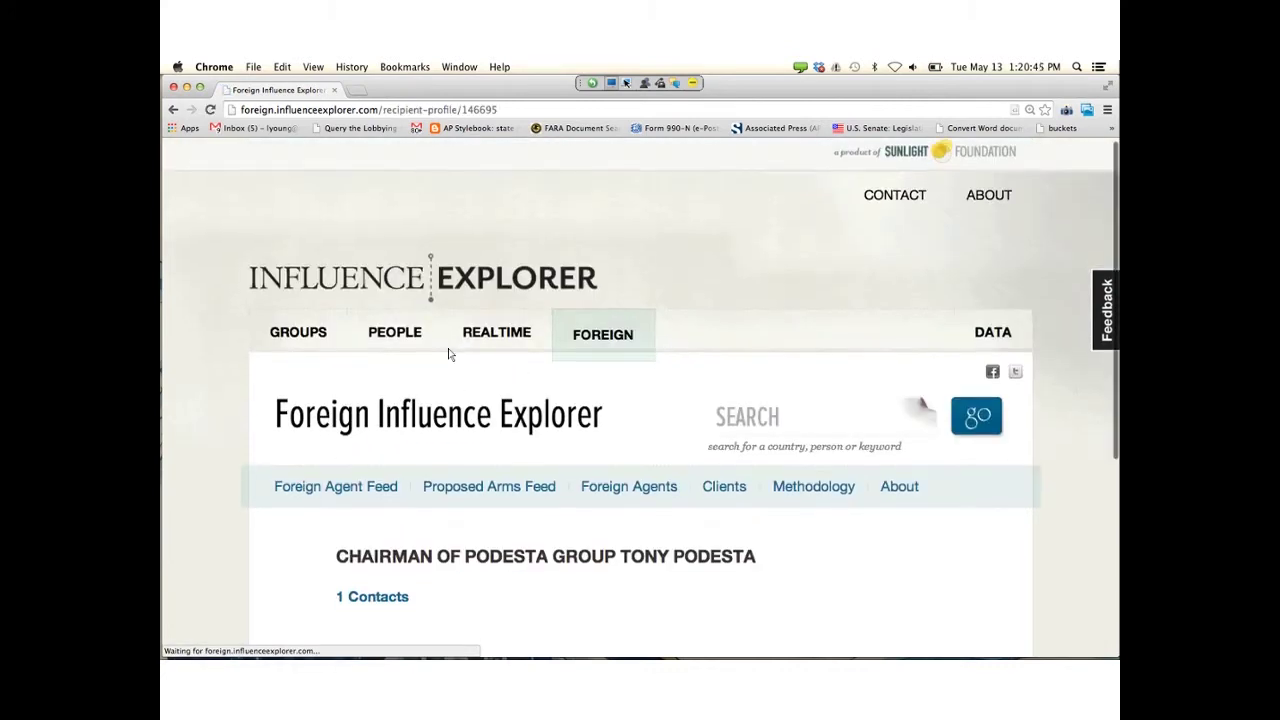
{"action": "scroll", "coordinate": [430, 330], "scroll_direction": "down", "scroll_amount": 5}
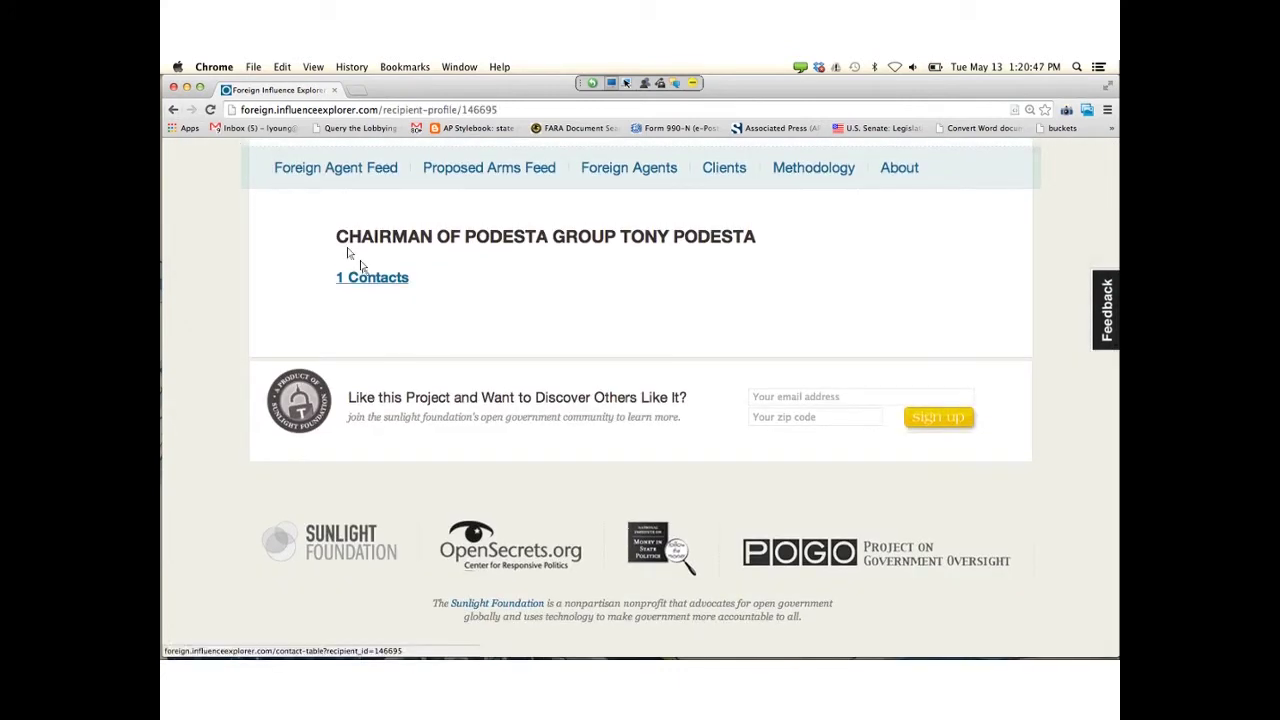
- View the contacts table for Tony Podesta and return to the Podesta search results
{"action": "left_click", "coordinate": [365, 273]}
{"action": "scroll", "coordinate": [440, 345], "scroll_direction": "down", "scroll_amount": 3}
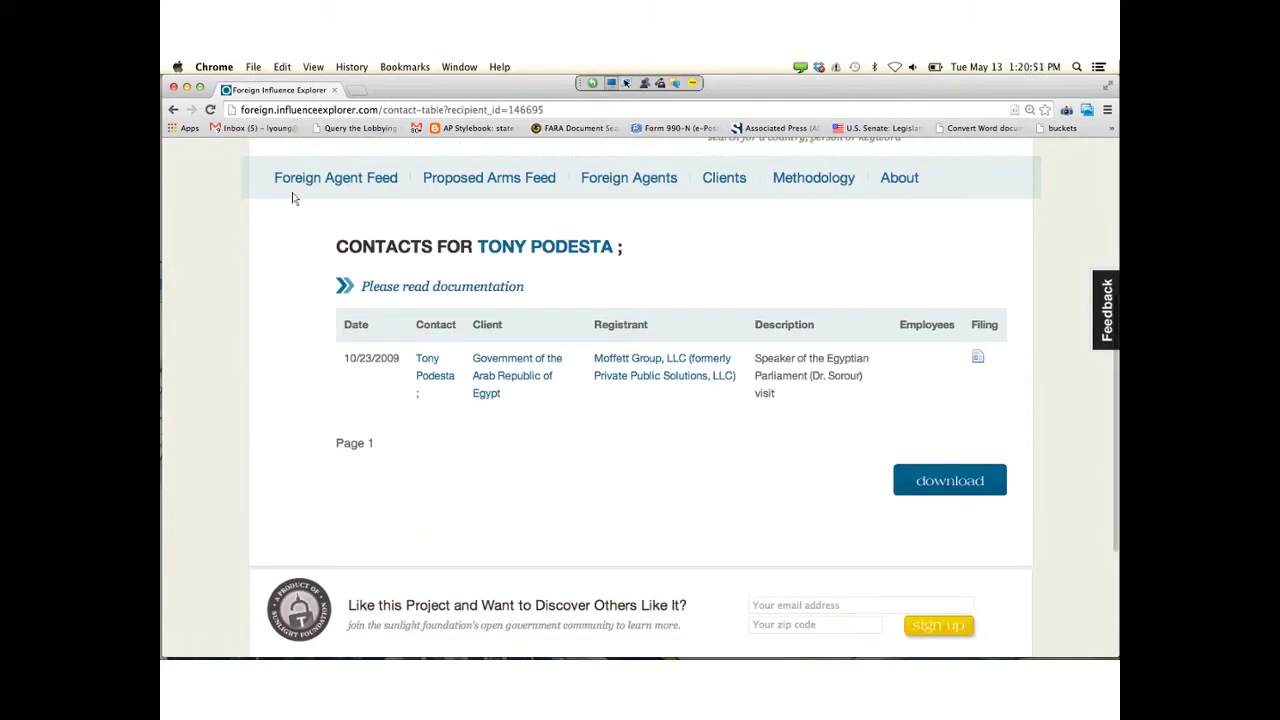
{"action": "key", "text": "super+bracketleft"}
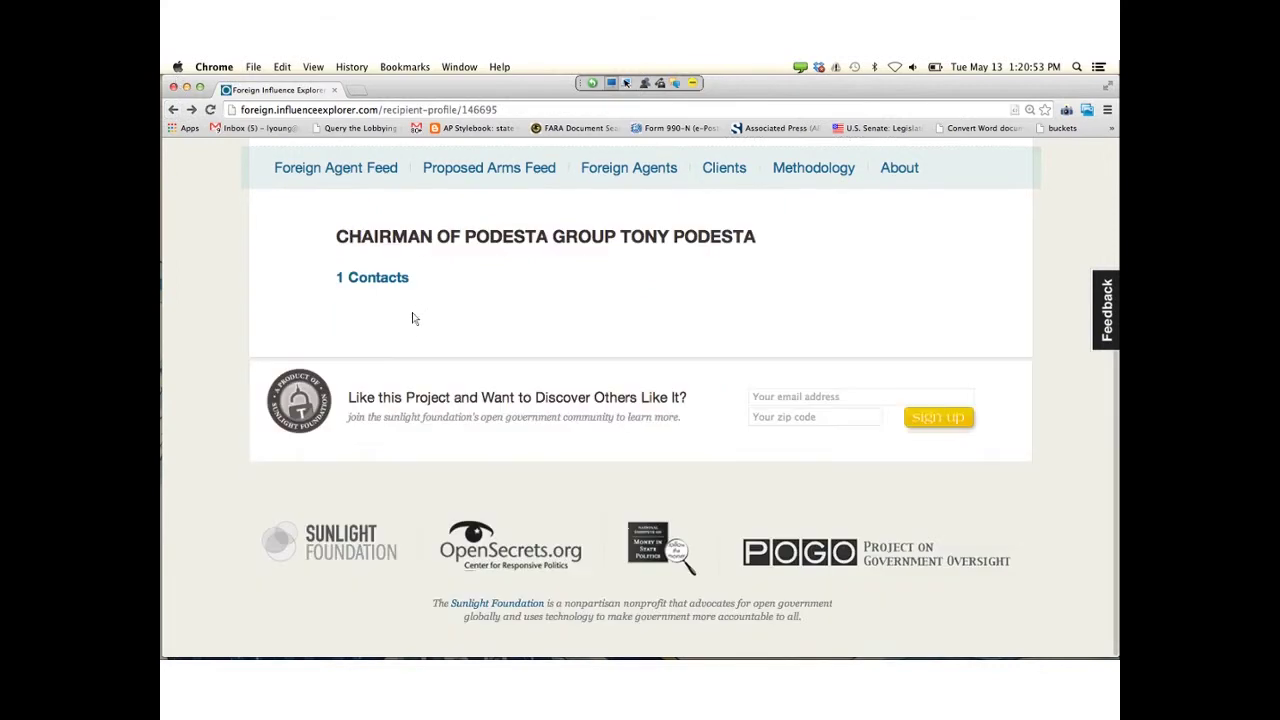
{"action": "key", "text": "super+bracketleft"}
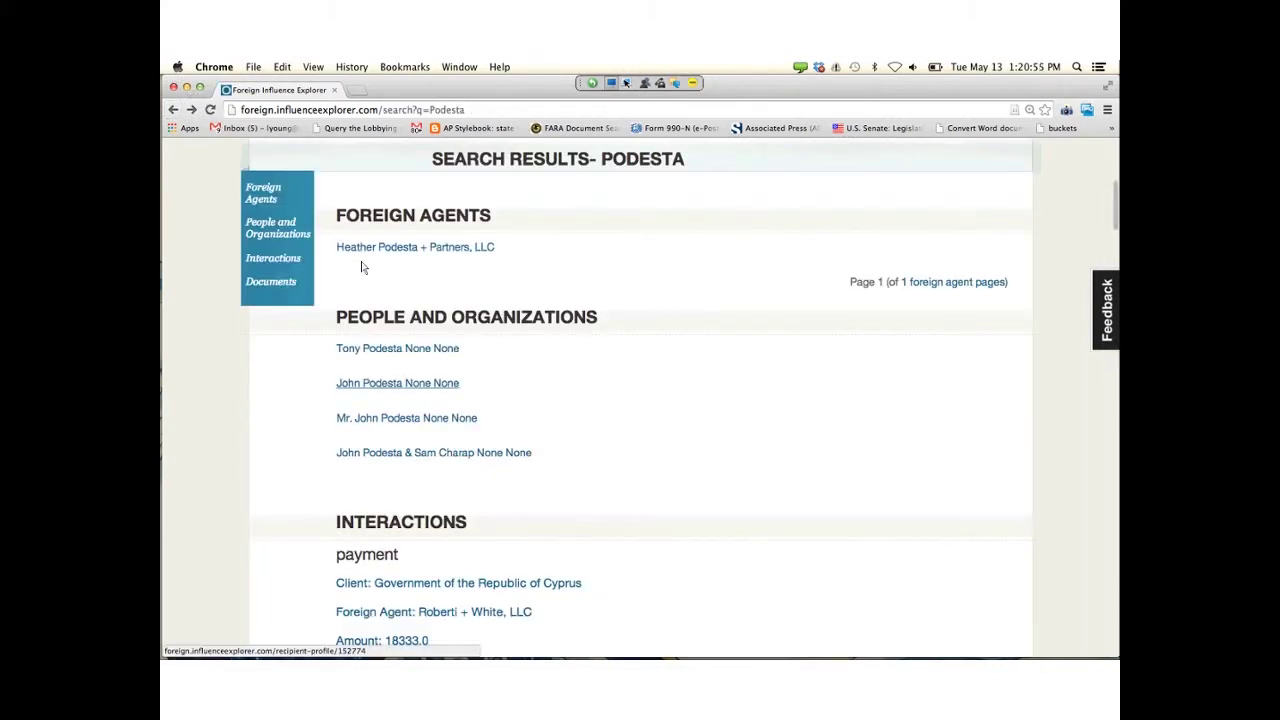
- Open the foreign agent profile of Heather Podesta + Partners, LLC from the search results and review its summary
{"action": "scroll", "coordinate": [477, 382], "scroll_direction": "down", "scroll_amount": 5}
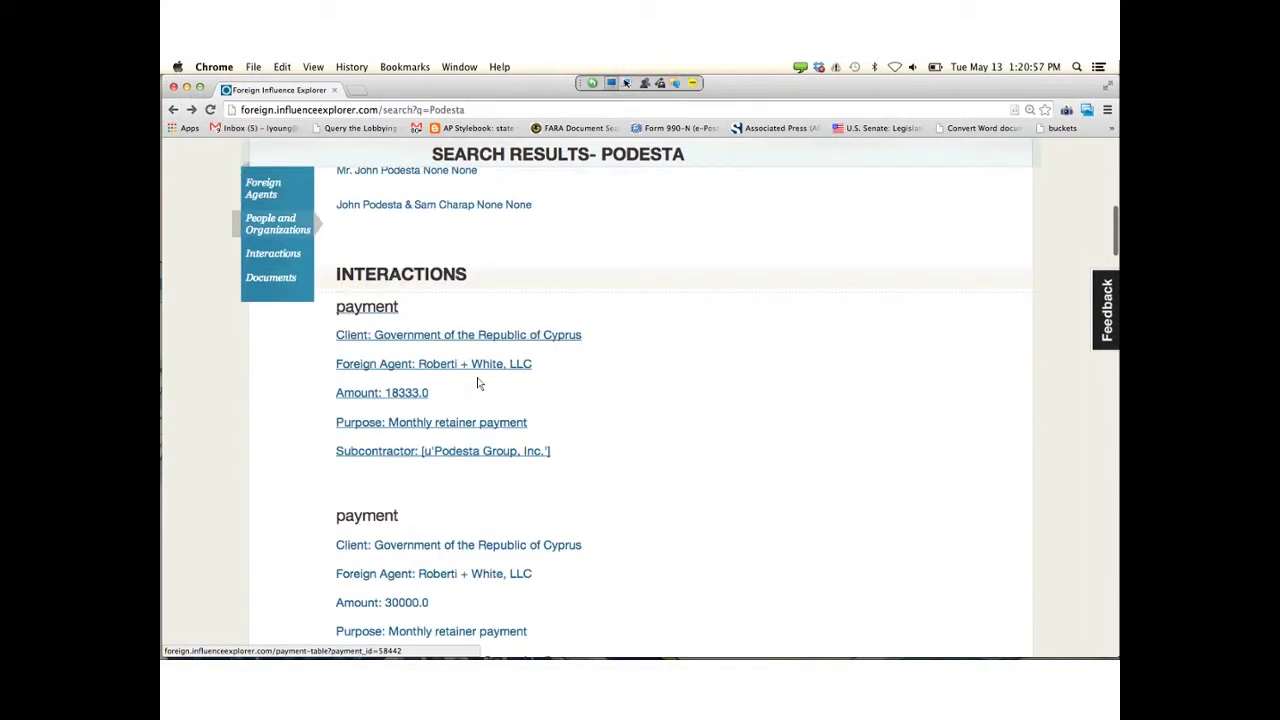
{"action": "scroll", "coordinate": [477, 382], "scroll_direction": "up", "scroll_amount": 1}
{"action": "scroll", "coordinate": [477, 382], "scroll_direction": "up", "scroll_amount": 5}
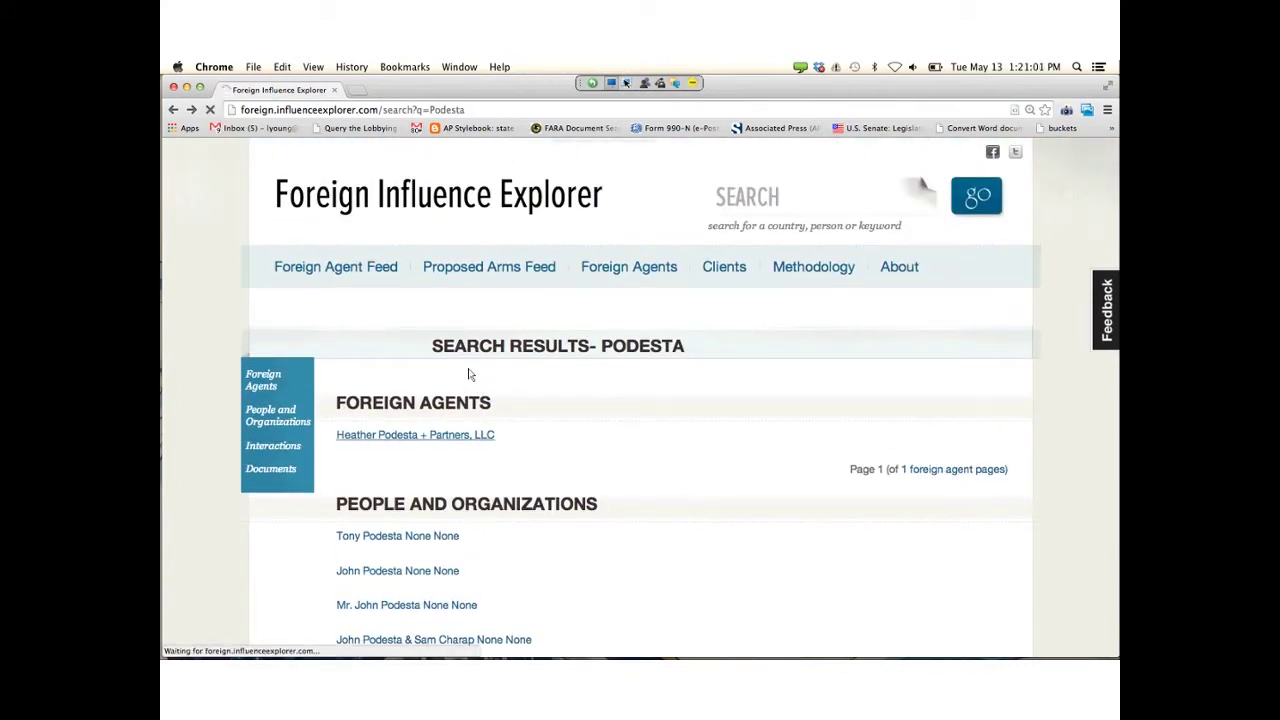
{"action": "key", "text": "super+bracketright"}
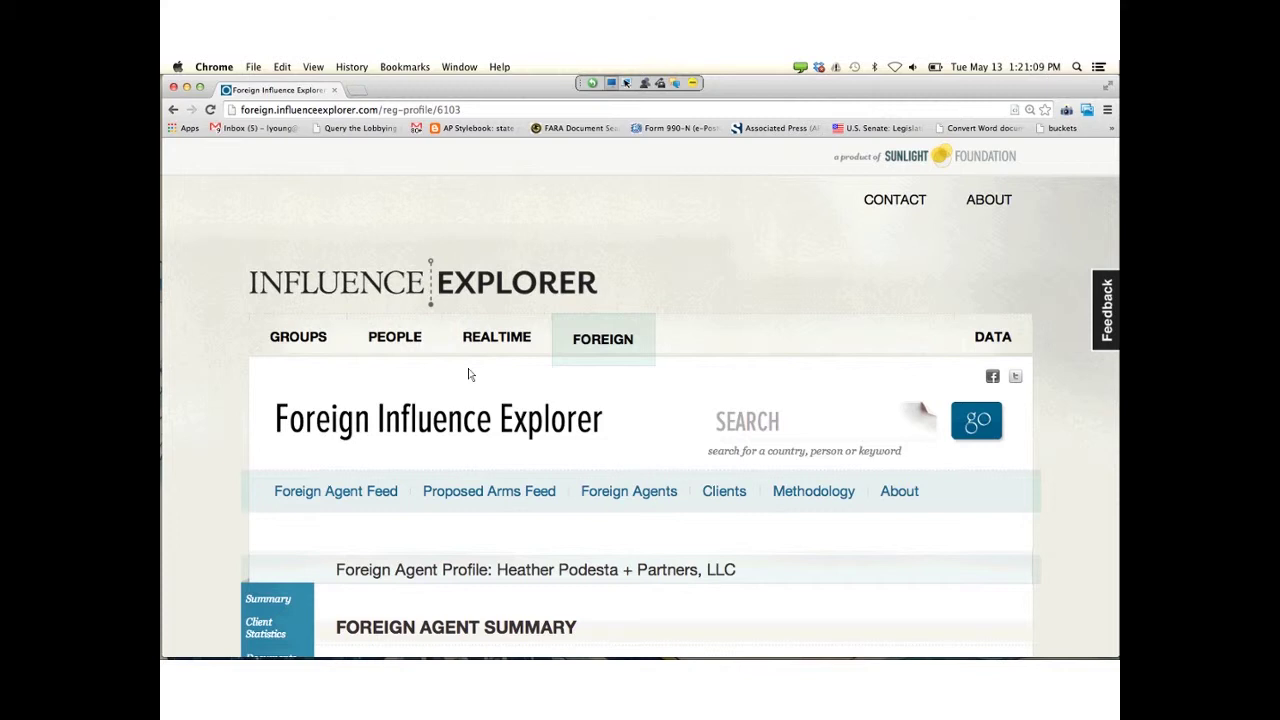
{"action": "scroll", "coordinate": [469, 374], "scroll_direction": "down", "scroll_amount": 8}
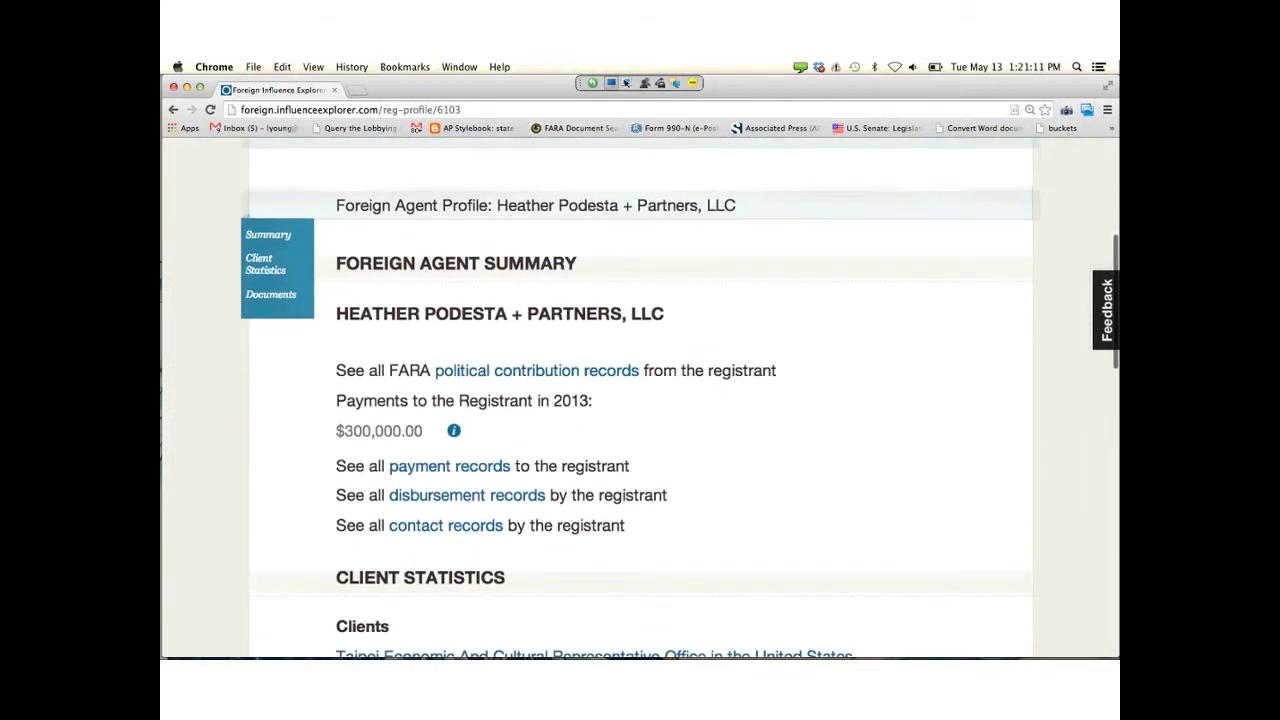
{"action": "scroll", "coordinate": [680, 397], "scroll_direction": "down", "scroll_amount": 2}
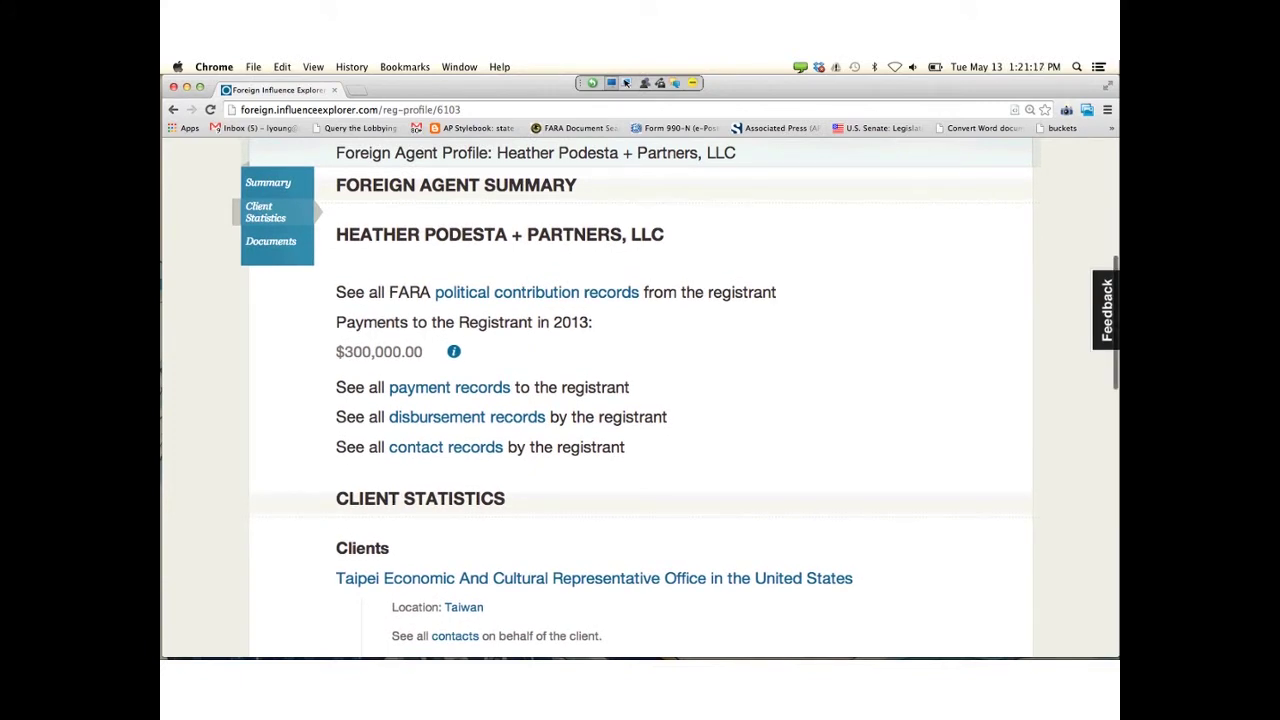
{"action": "scroll", "coordinate": [640, 400], "scroll_direction": "up", "scroll_amount": 2}
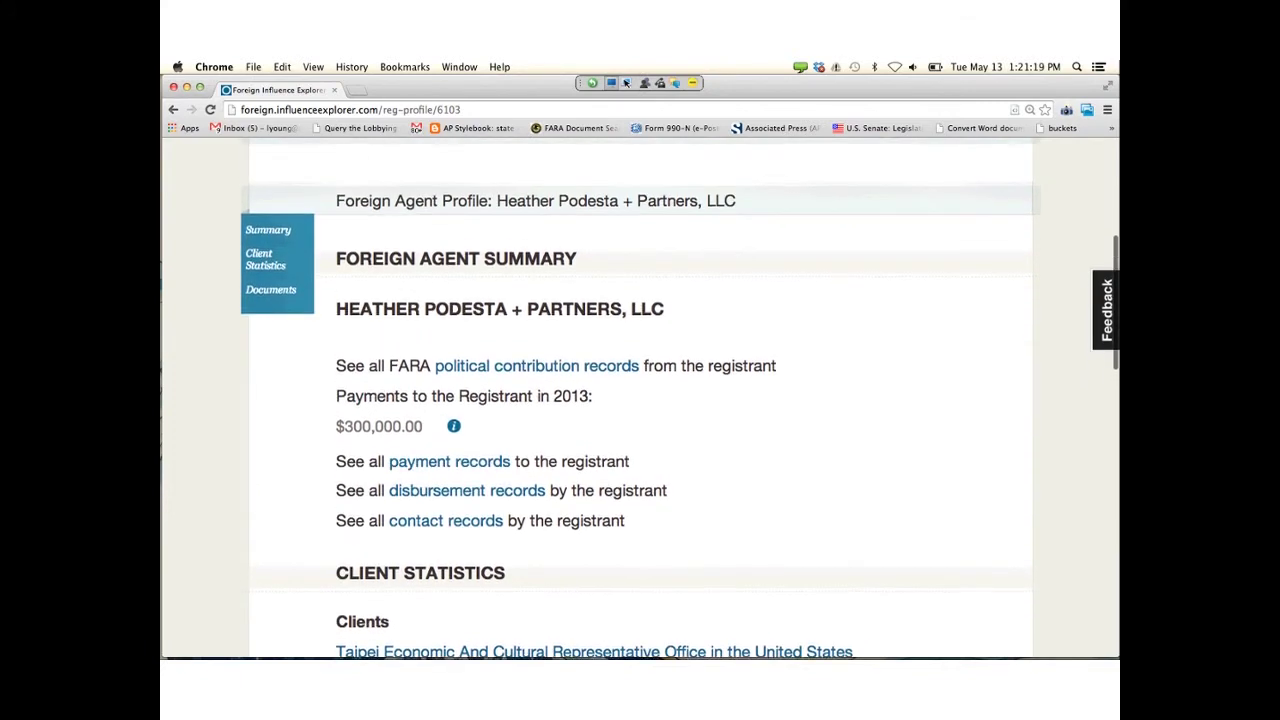
{"action": "scroll", "coordinate": [640, 400], "scroll_direction": "up", "scroll_amount": 1}
{"action": "scroll", "coordinate": [640, 400], "scroll_direction": "down", "scroll_amount": 1}
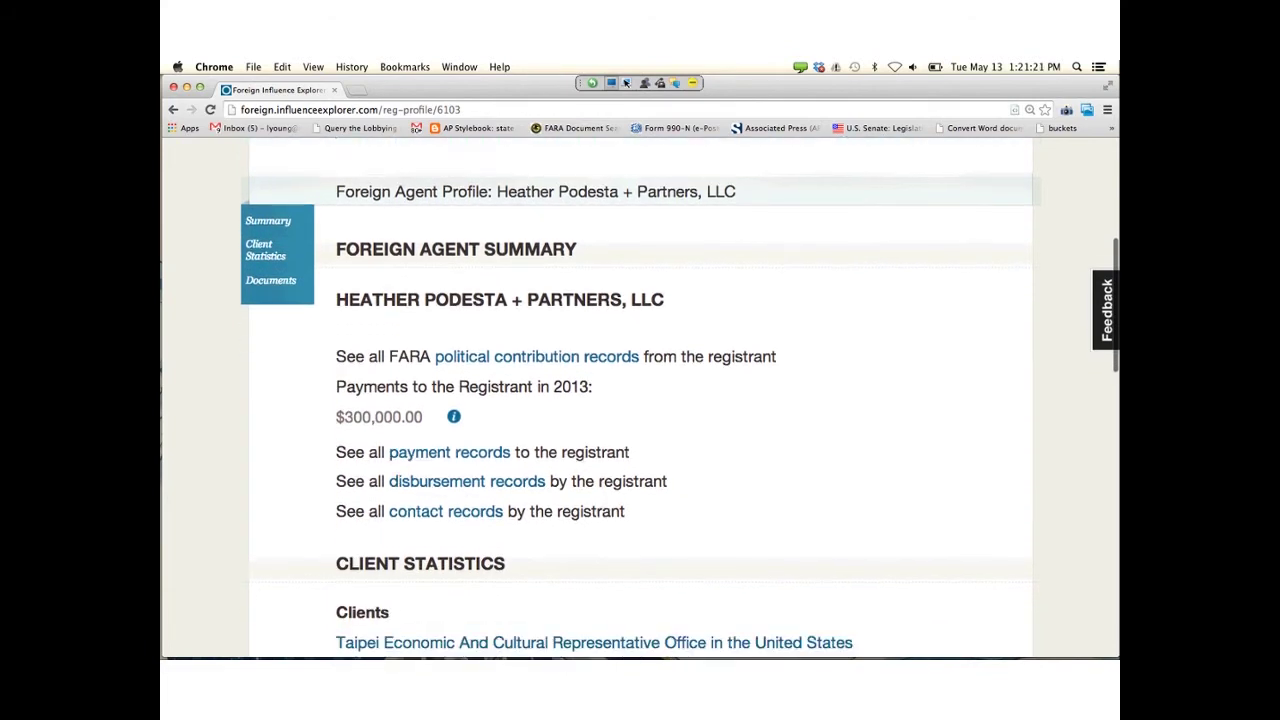
{"action": "scroll", "coordinate": [640, 400], "scroll_direction": "down", "scroll_amount": 1}
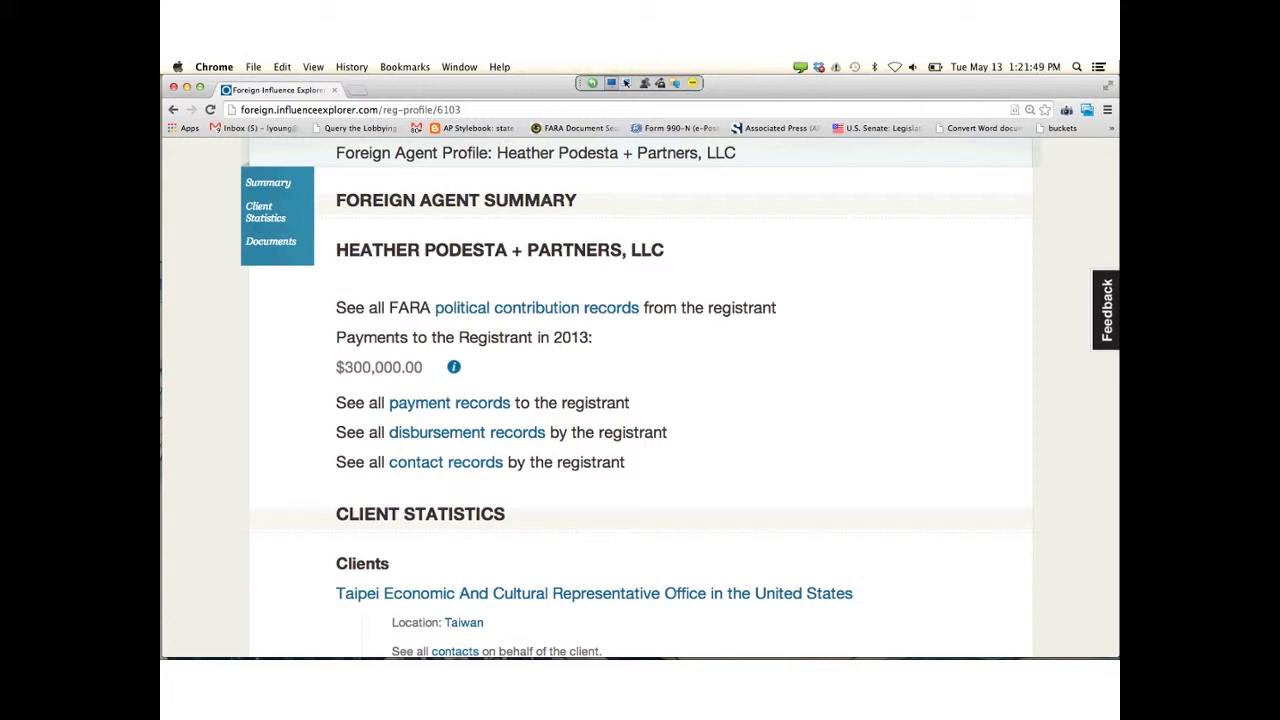
- Open the firm's political contribution records and look over the dates, amounts and recipients
{"action": "left_click", "coordinate": [537, 308]}
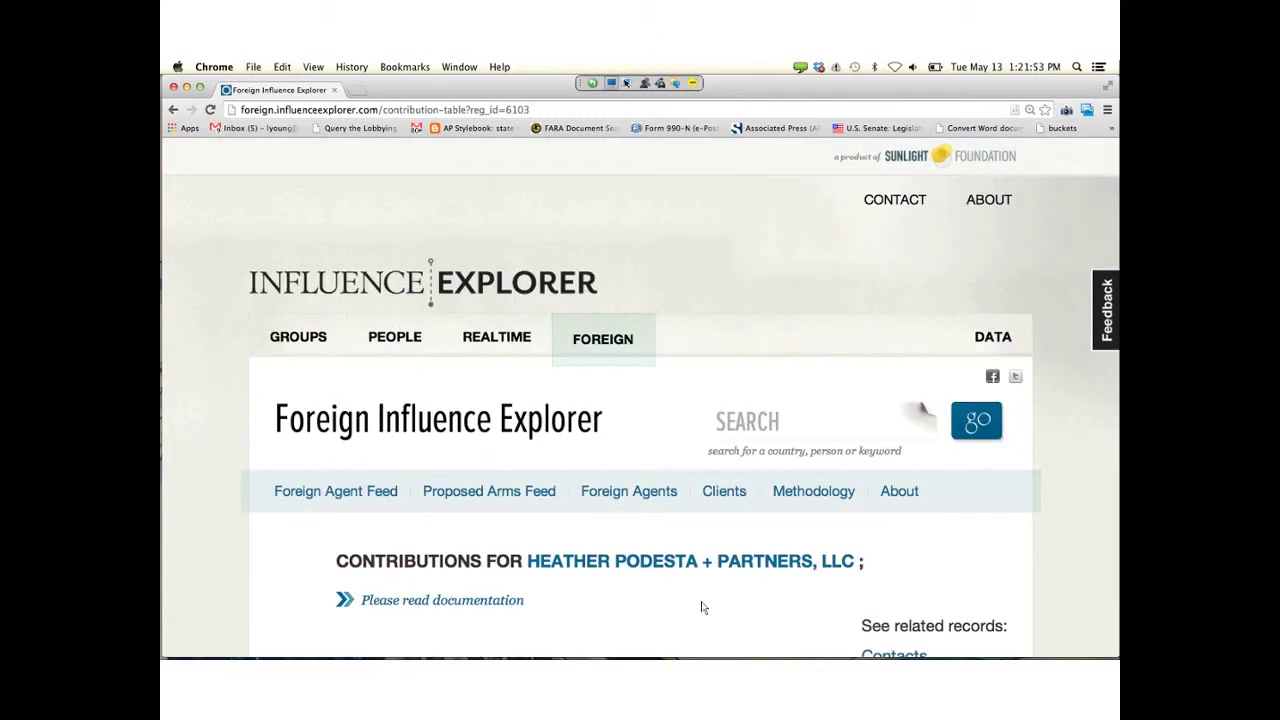
{"action": "scroll", "coordinate": [701, 605], "scroll_direction": "down", "scroll_amount": 5}
{"action": "scroll", "coordinate": [701, 605], "scroll_direction": "down", "scroll_amount": 2}
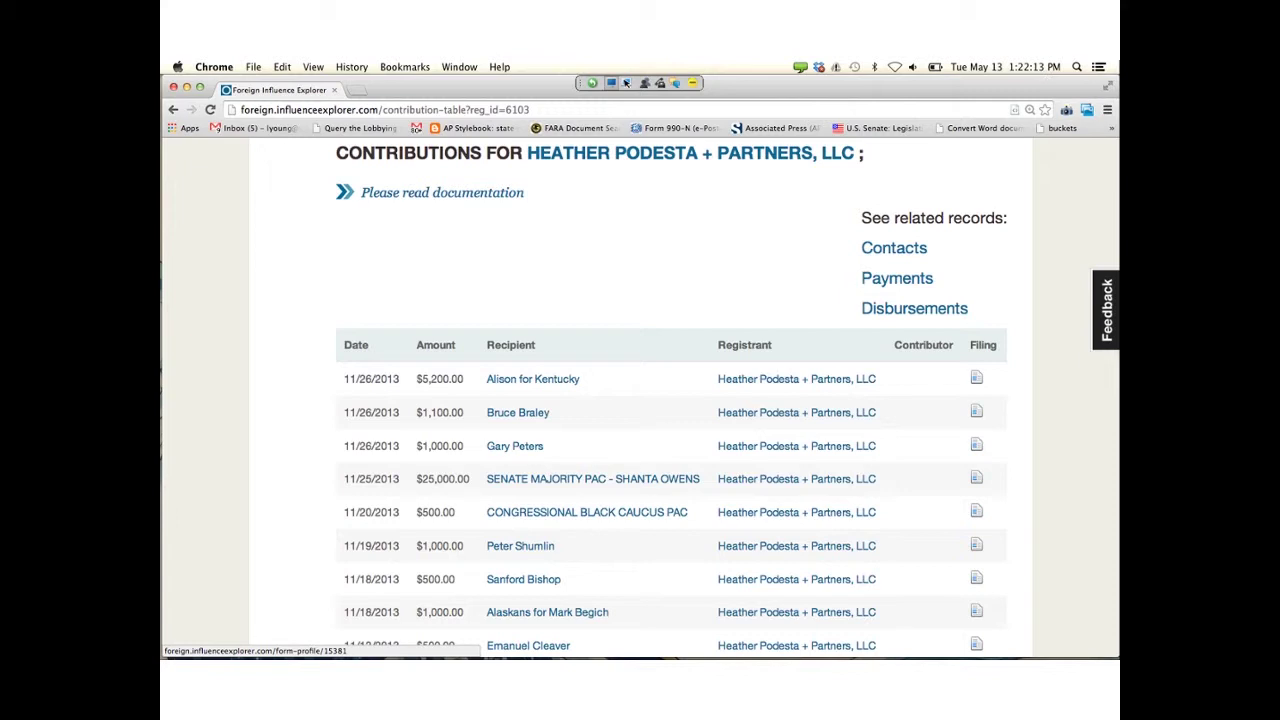
- Return to the Heather Podesta + Partners, LLC profile and review its client statistics for the Taipei Economic And Cultural Representative Office
{"action": "left_click", "coordinate": [173, 109]}
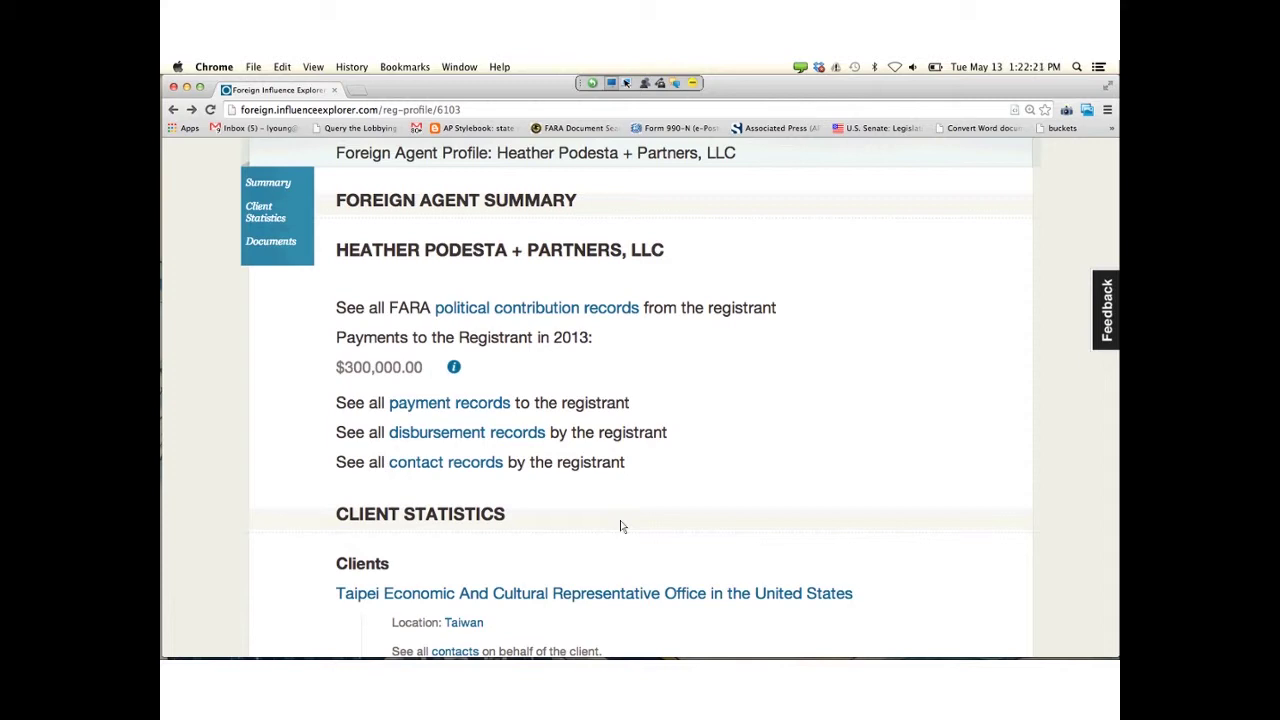
{"action": "scroll", "coordinate": [620, 526], "scroll_direction": "down", "scroll_amount": 2}
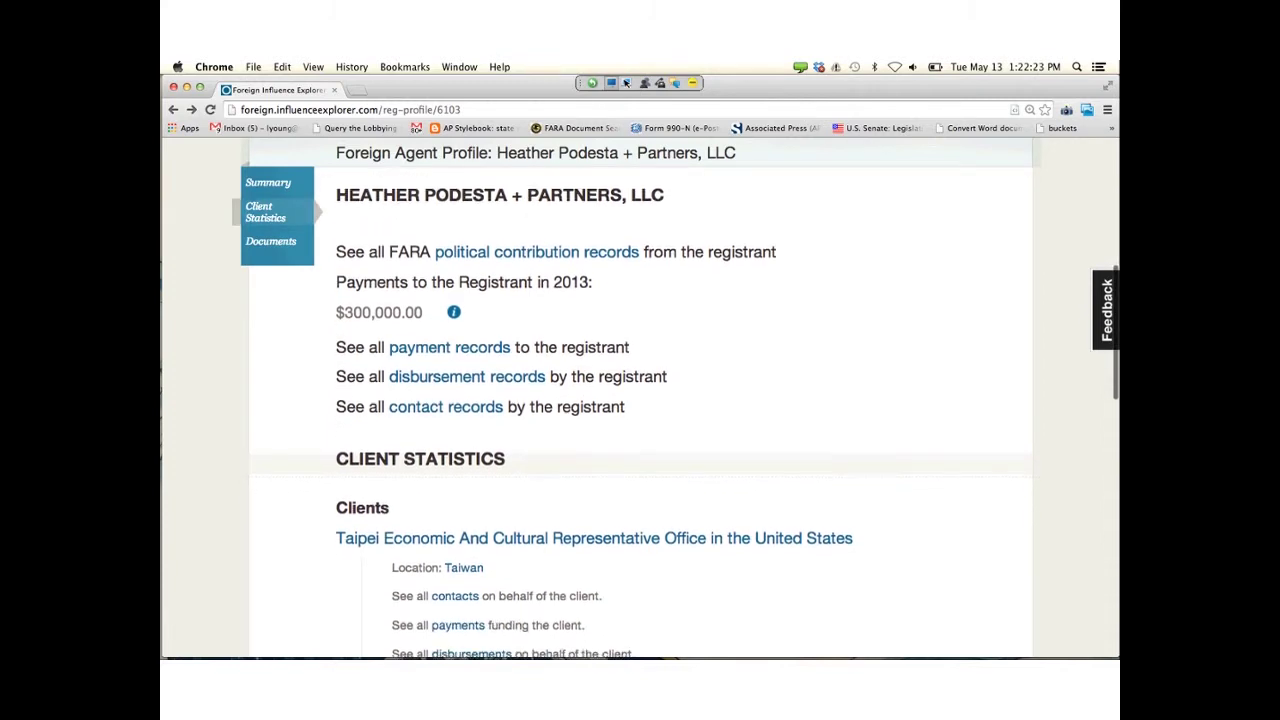
{"action": "scroll", "coordinate": [685, 412], "scroll_direction": "down", "scroll_amount": 6}
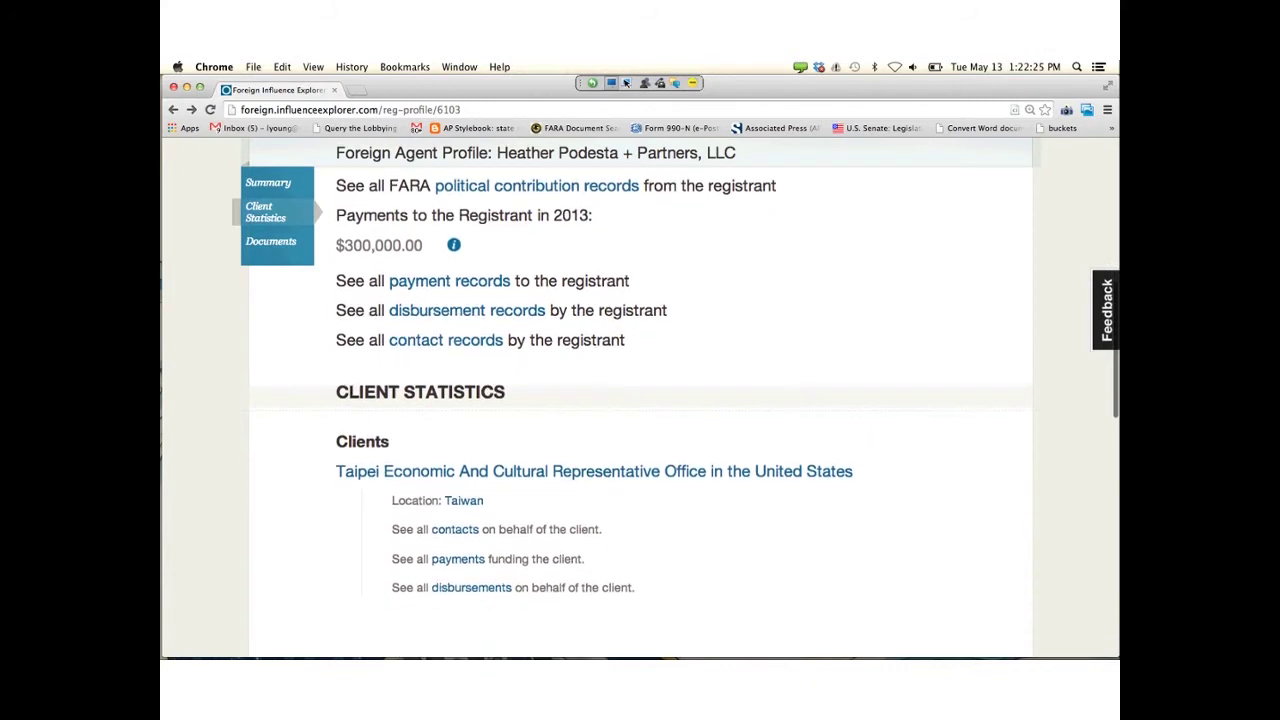
{"action": "scroll", "coordinate": [685, 416], "scroll_direction": "down", "scroll_amount": 1}
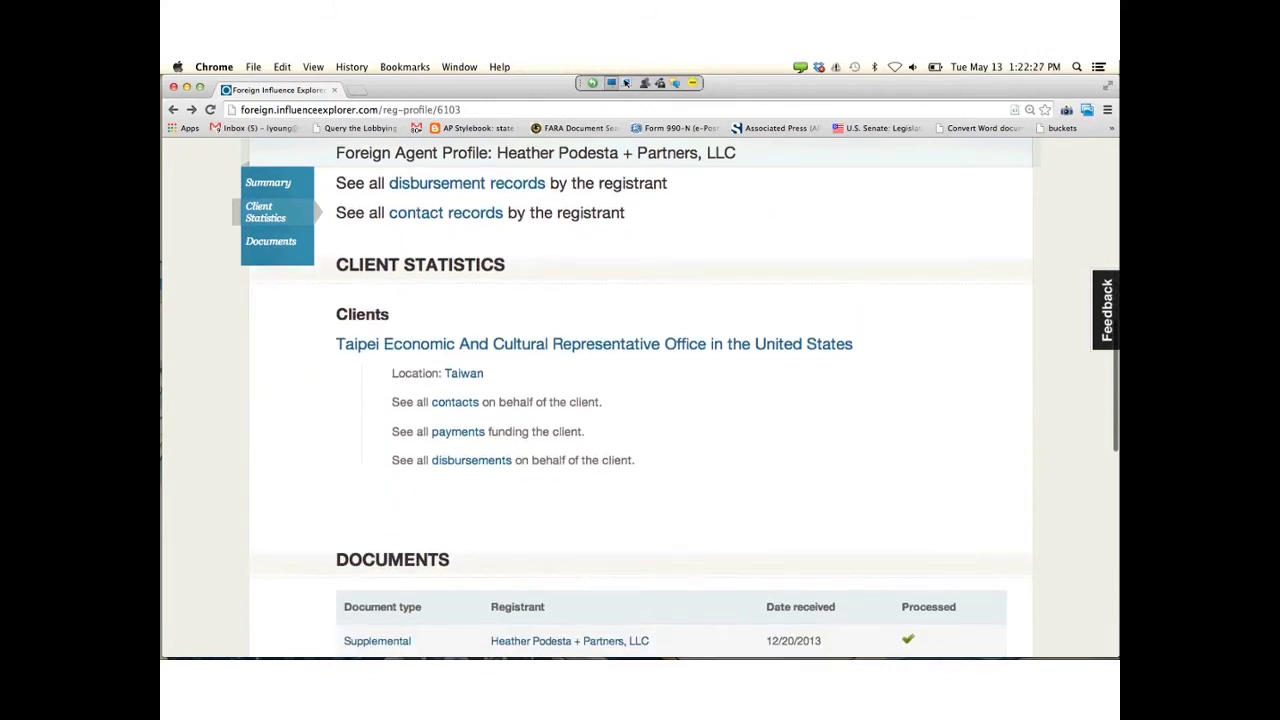
{"action": "scroll", "coordinate": [686, 412], "scroll_direction": "down", "scroll_amount": 2}
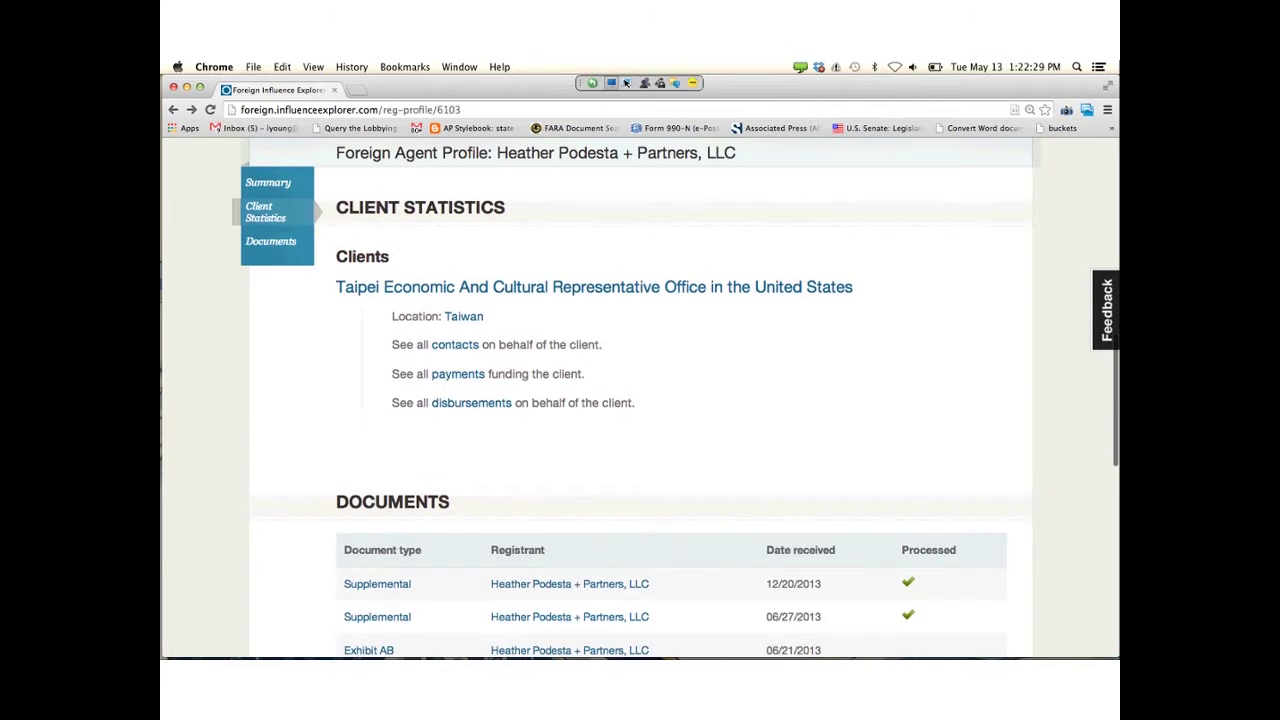
{"action": "scroll", "coordinate": [686, 412], "scroll_direction": "down", "scroll_amount": 3}
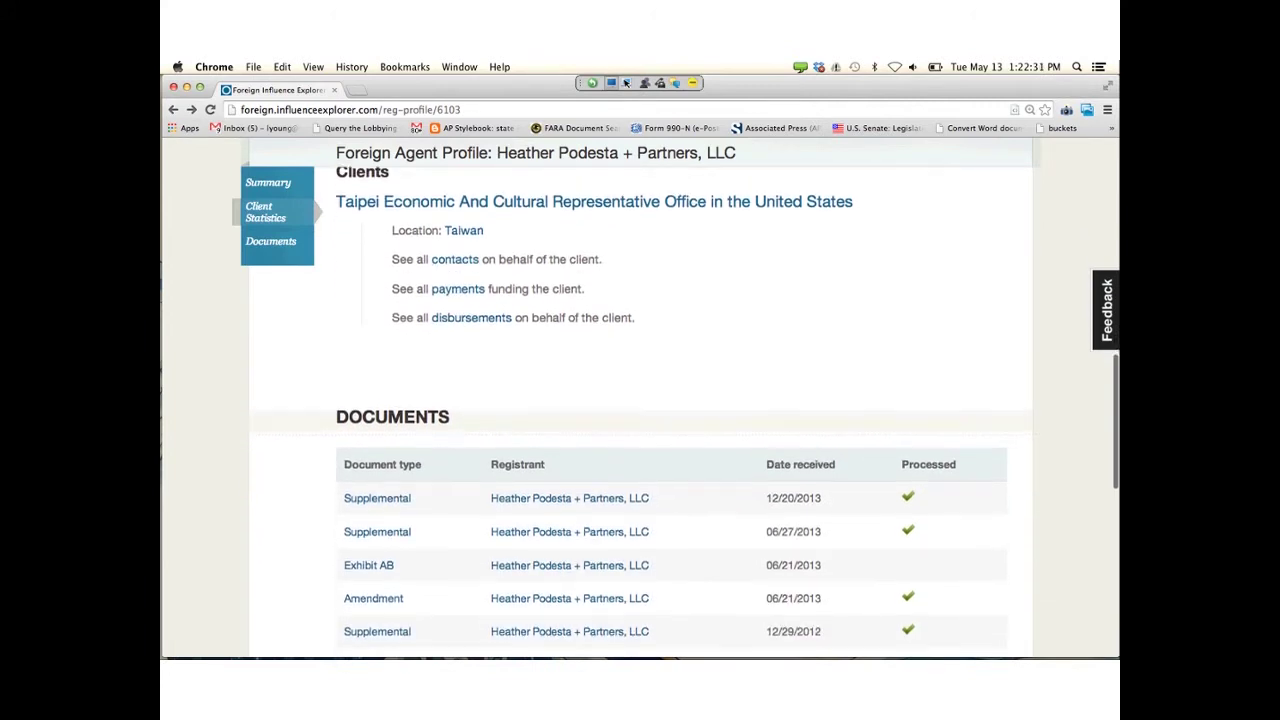
{"action": "scroll", "coordinate": [686, 412], "scroll_direction": "down", "scroll_amount": 1}
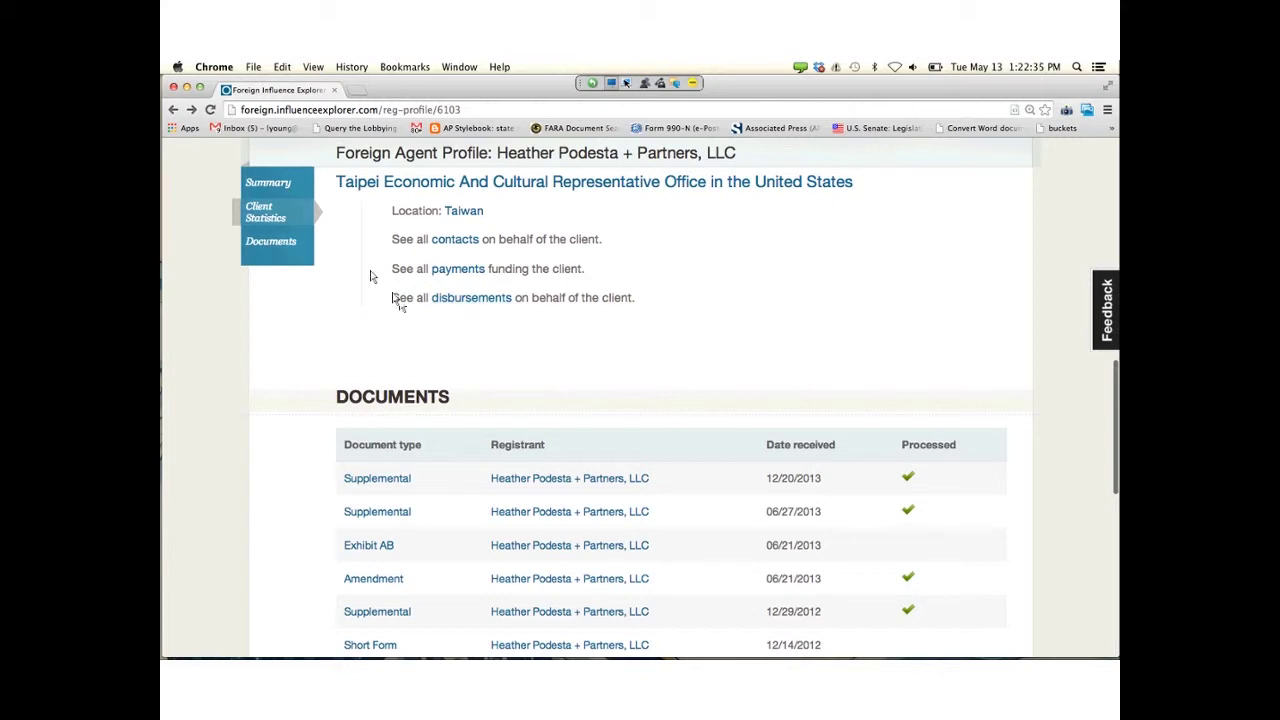
- Examine the profile's documents list, including the document types, dates received and processed marks
{"action": "scroll", "coordinate": [615, 518], "scroll_direction": "down", "scroll_amount": 5}
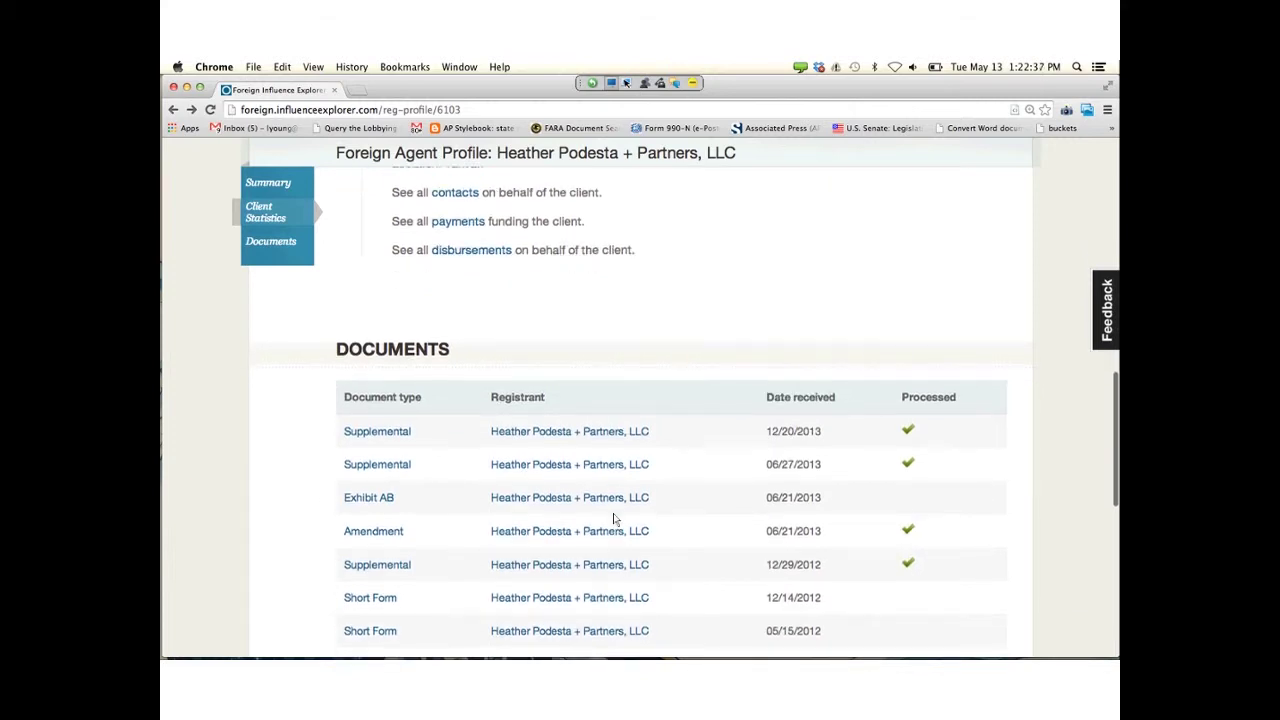
{"action": "scroll", "coordinate": [615, 518], "scroll_direction": "down", "scroll_amount": 1}
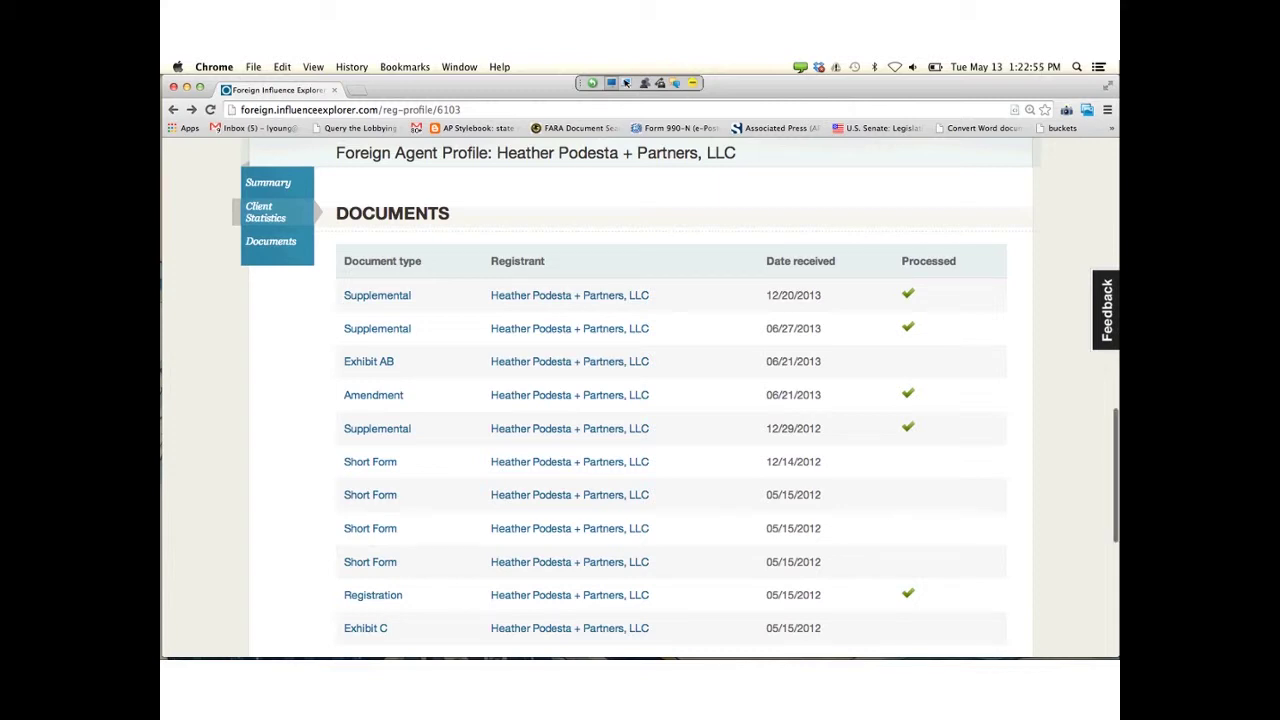
{"action": "scroll", "coordinate": [670, 420], "scroll_direction": "down", "scroll_amount": 3}
{"action": "scroll", "coordinate": [670, 420], "scroll_direction": "up", "scroll_amount": 2}
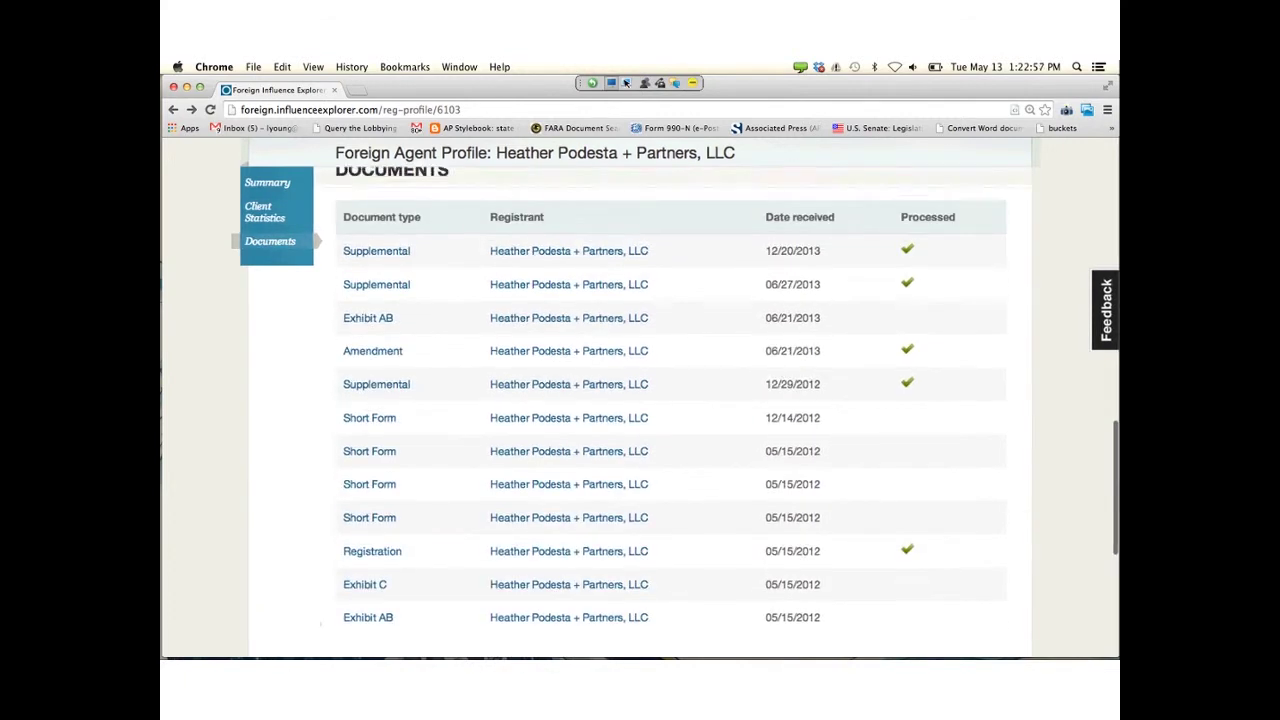
{"action": "scroll", "coordinate": [670, 420], "scroll_direction": "down", "scroll_amount": 3}
{"action": "scroll", "coordinate": [670, 420], "scroll_direction": "up", "scroll_amount": 4}
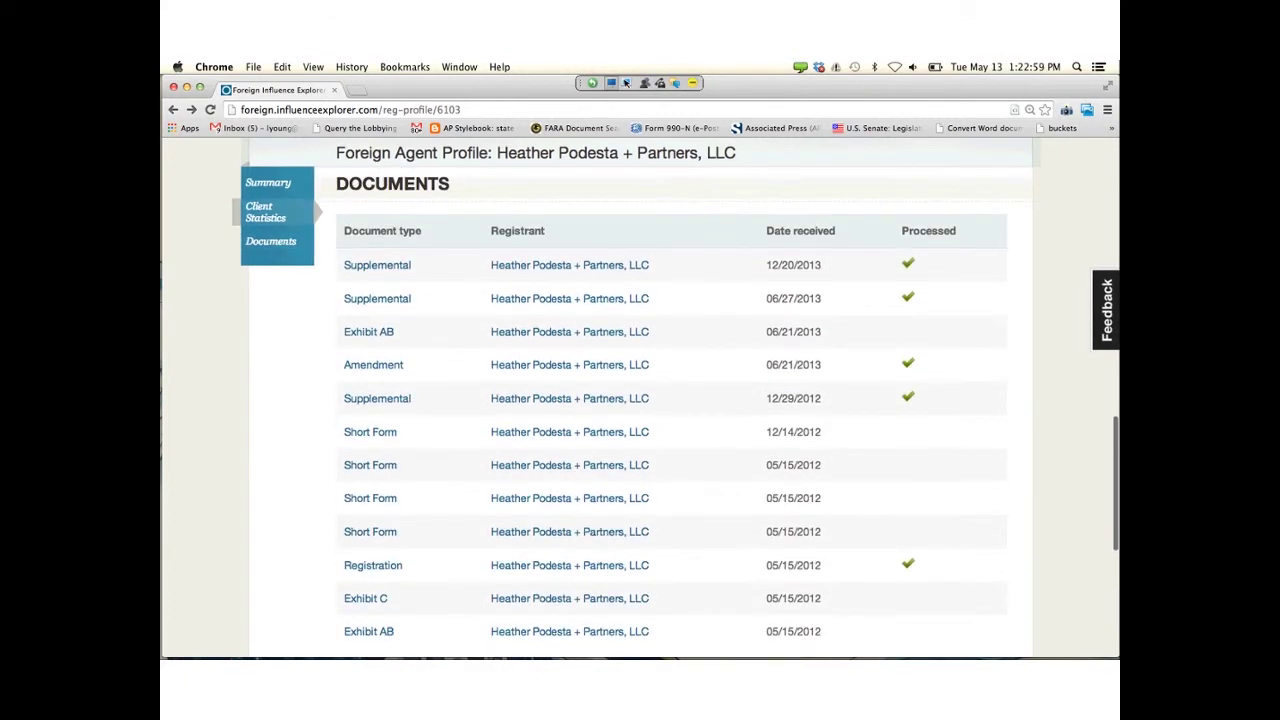
{"action": "scroll", "coordinate": [670, 420], "scroll_direction": "down", "scroll_amount": 2}
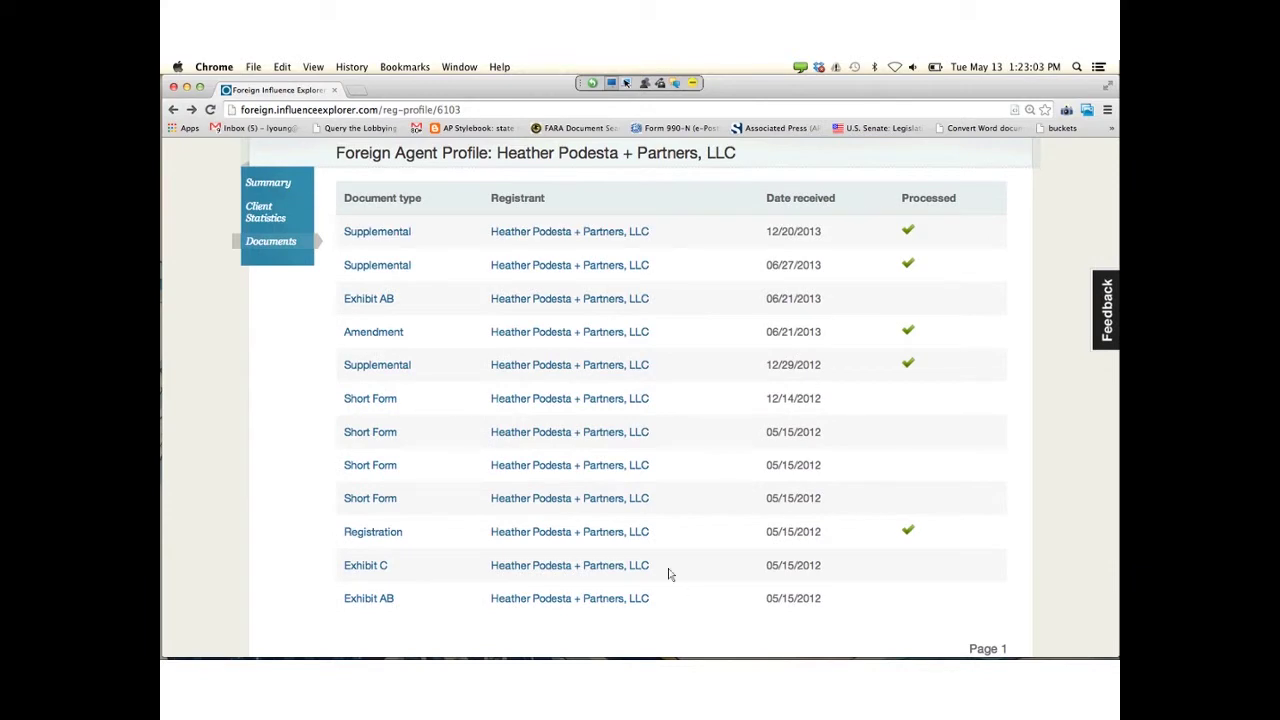
- Go back to the foreign agent summary and review the registrant's 2013 payments and linked records
{"action": "scroll", "coordinate": [670, 574], "scroll_direction": "up", "scroll_amount": 10}
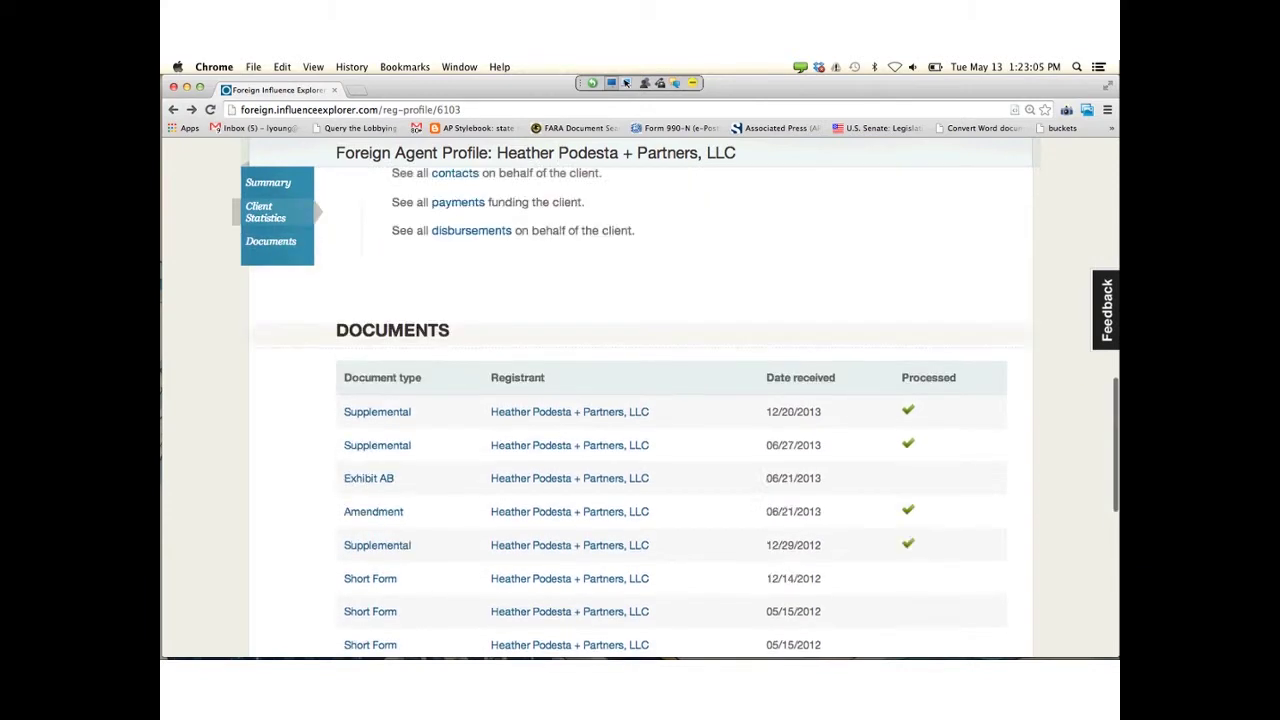
{"action": "scroll", "coordinate": [920, 158], "scroll_direction": "up", "scroll_amount": 4}
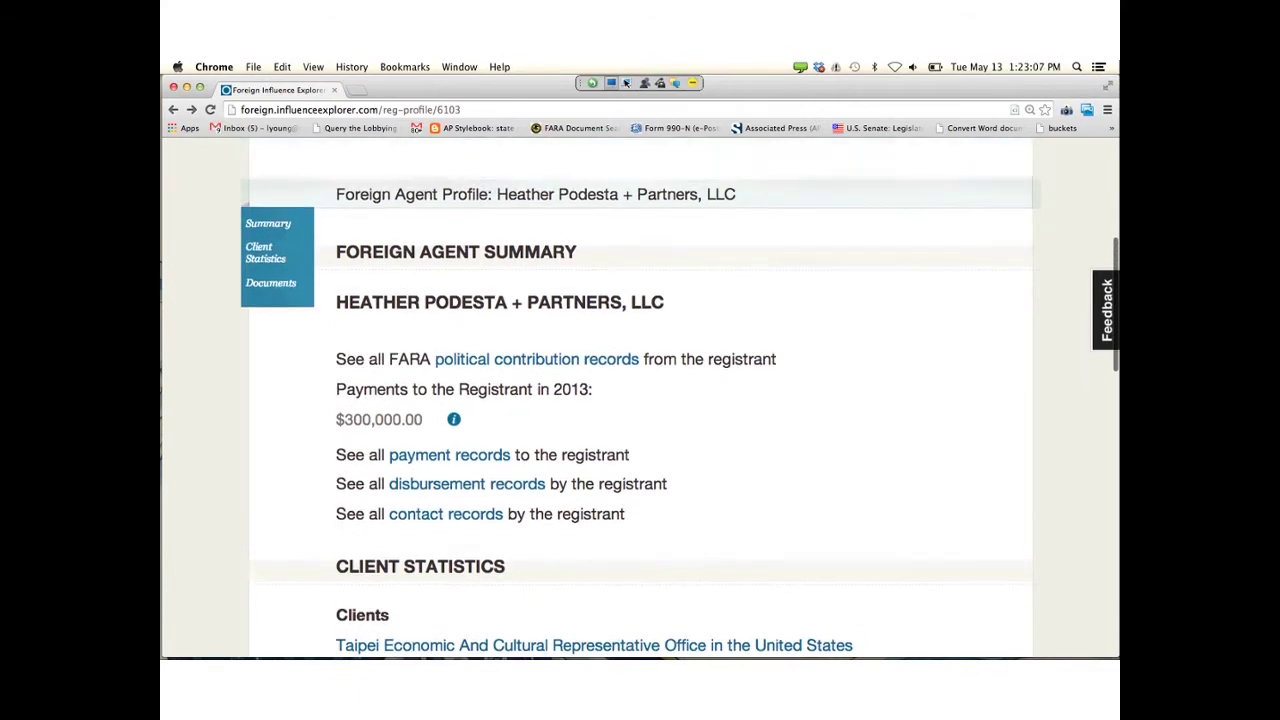
{"action": "scroll", "coordinate": [920, 158], "scroll_direction": "up", "scroll_amount": 3}
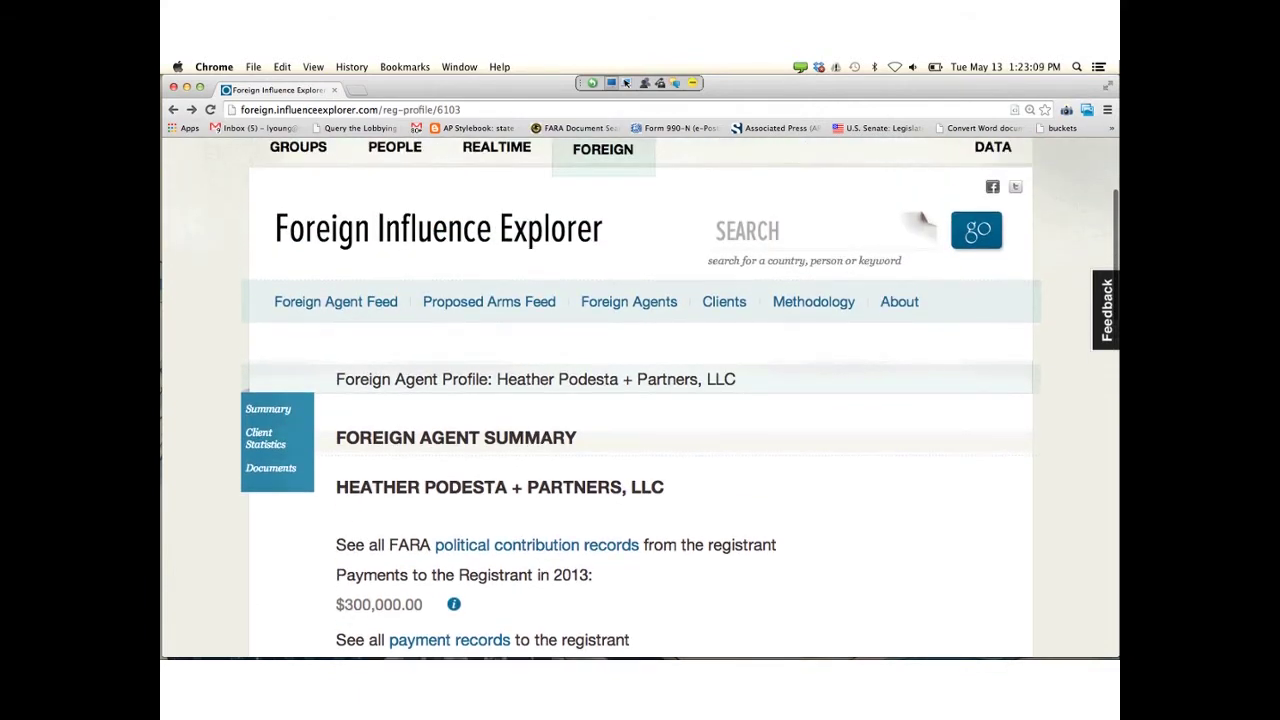
{"action": "scroll", "coordinate": [920, 165], "scroll_direction": "down", "scroll_amount": 3}
{"action": "scroll", "coordinate": [920, 172], "scroll_direction": "up", "scroll_amount": 1}
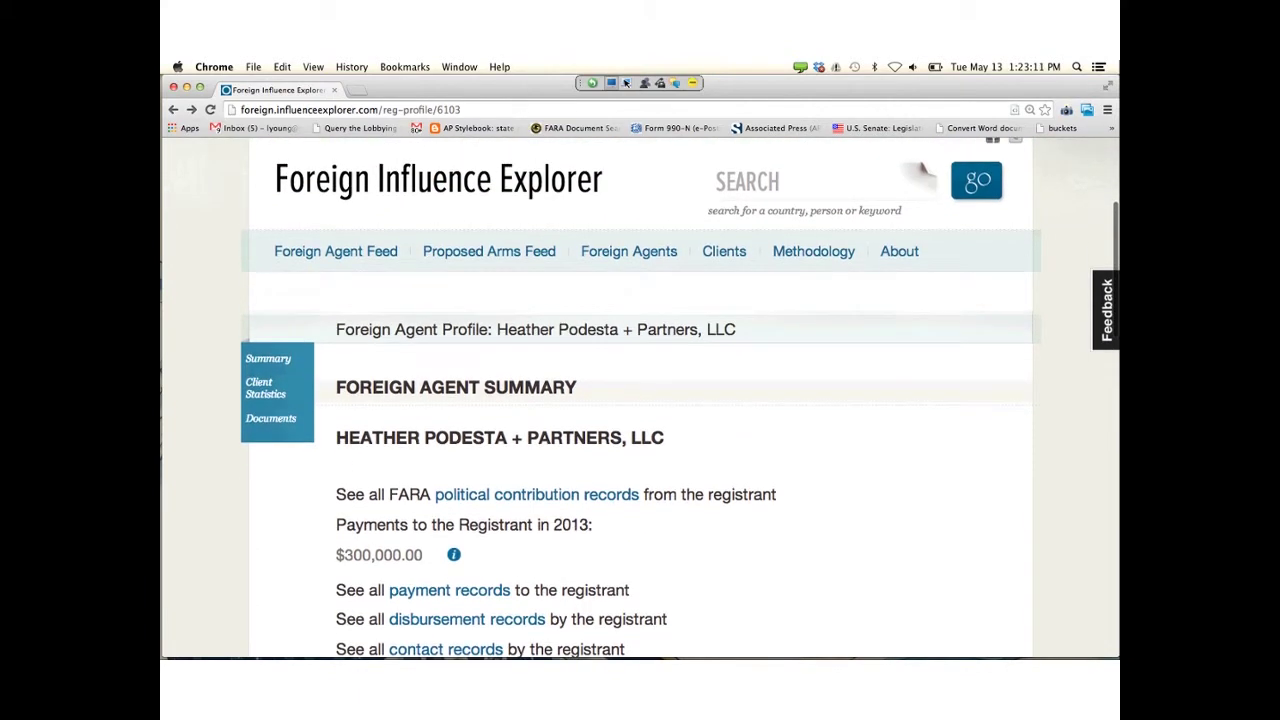
{"action": "scroll", "coordinate": [918, 172], "scroll_direction": "up", "scroll_amount": 1}
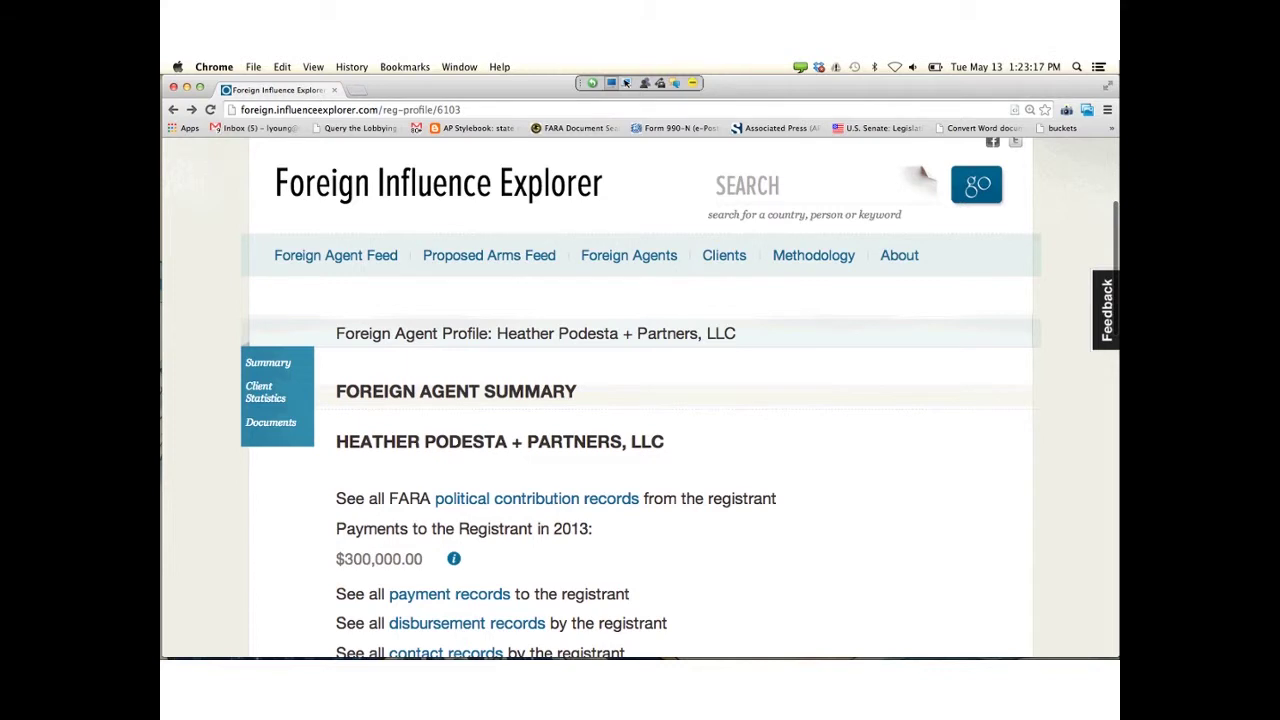
{"action": "scroll", "coordinate": [920, 176], "scroll_direction": "down", "scroll_amount": 4}
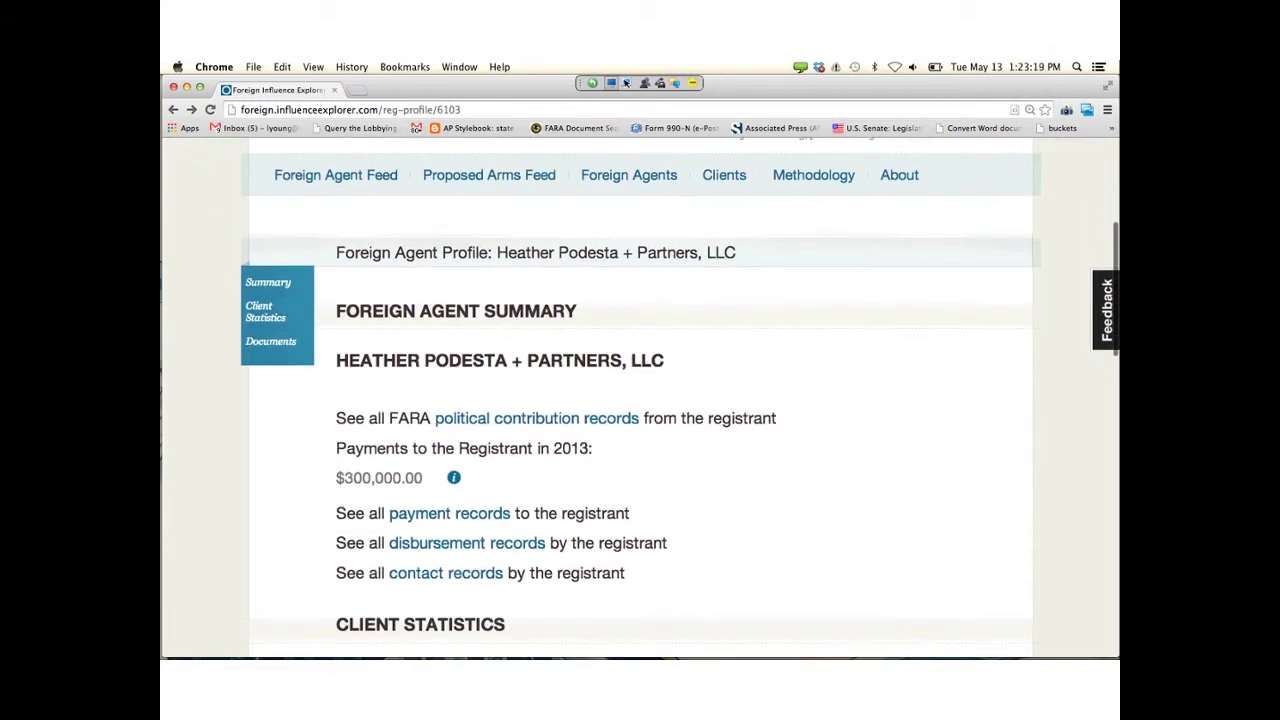
{"action": "scroll", "coordinate": [640, 400], "scroll_direction": "down", "scroll_amount": 1}
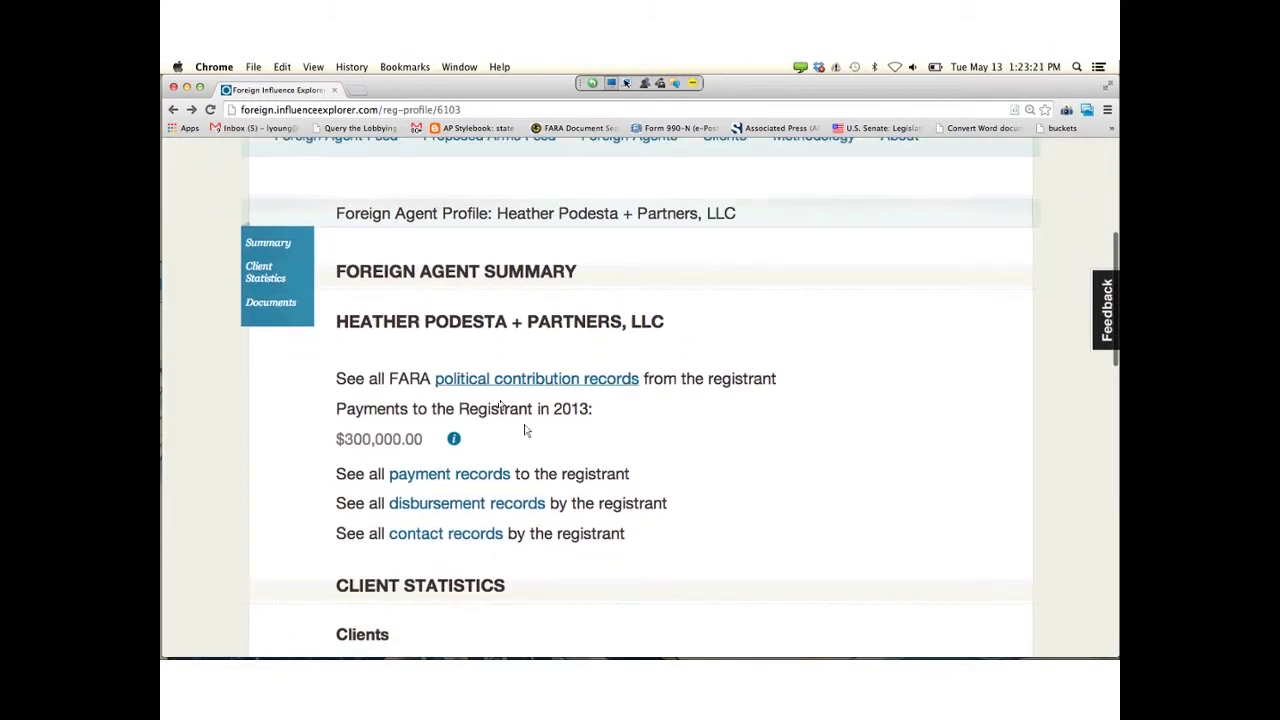
- Reopen the political contribution records of Heather Podesta + Partners, LLC and look through the contributions table
{"action": "mouse_move", "coordinate": [453, 438]}
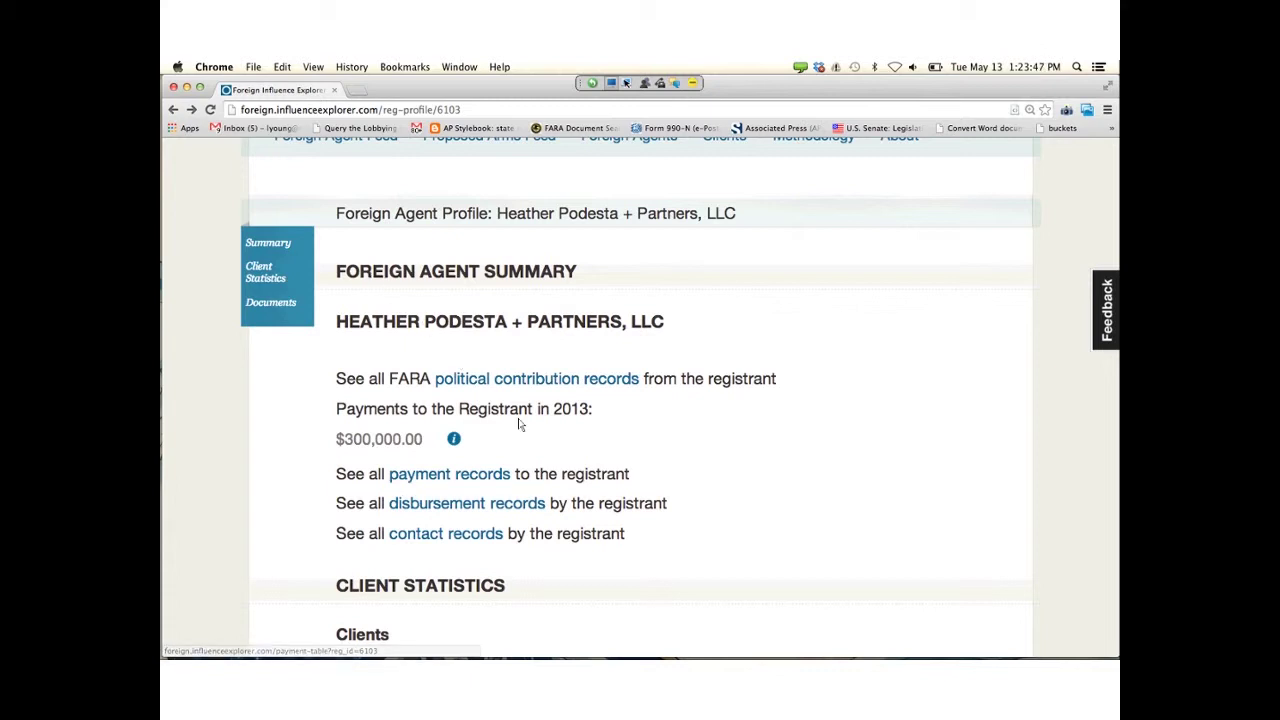
{"action": "left_click", "coordinate": [537, 379]}
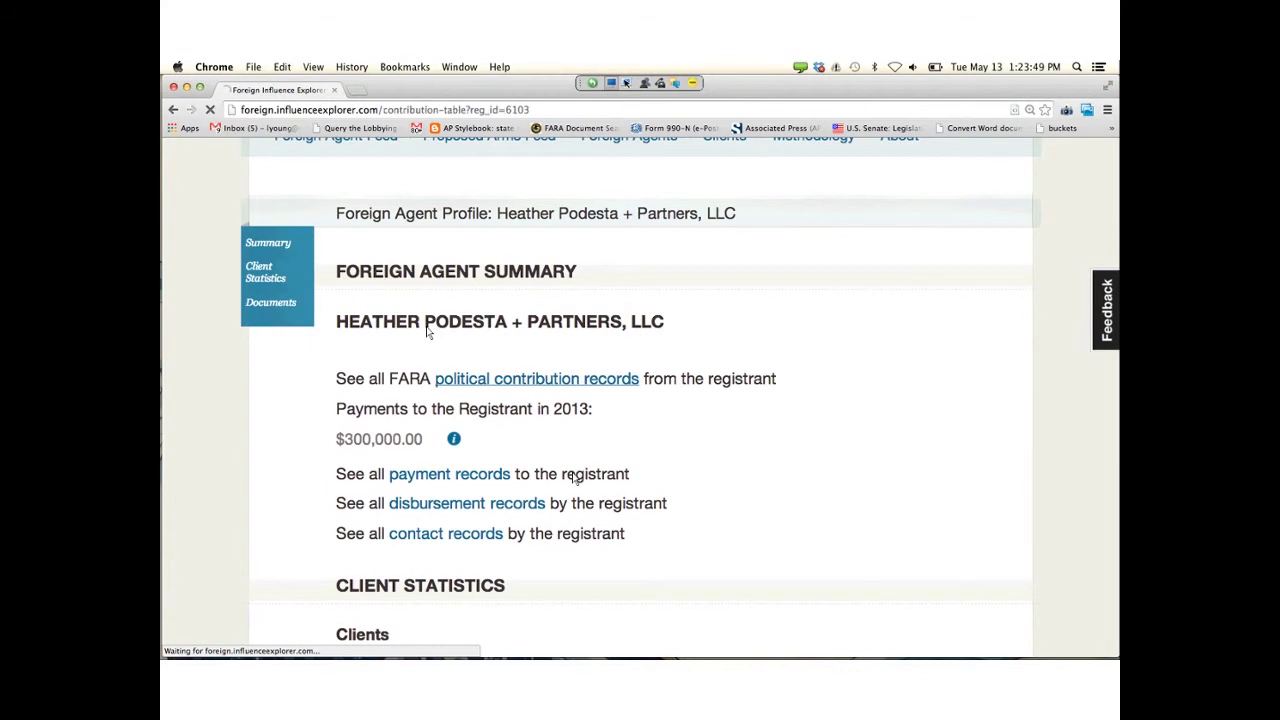
{"action": "scroll", "coordinate": [570, 476], "scroll_direction": "down", "scroll_amount": 10}
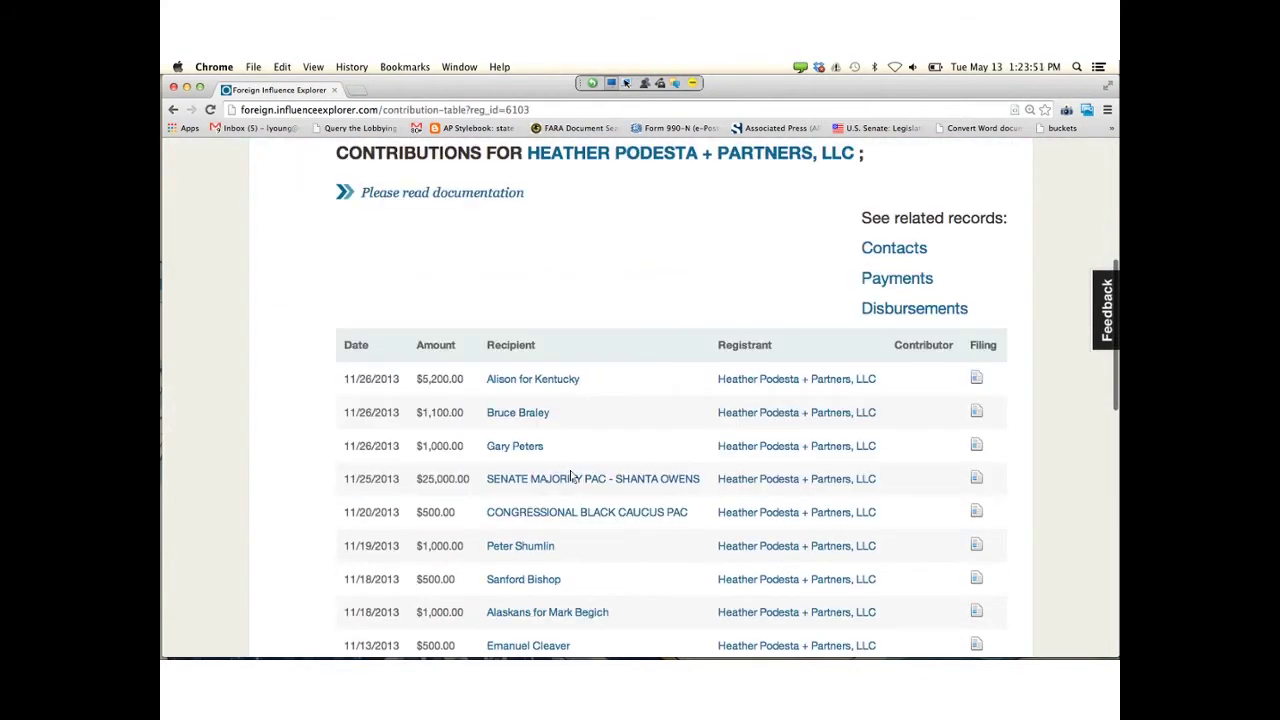
- Look through the contributions table, open Jim Moran's recipient profile from it, and return to the table
{"action": "scroll", "coordinate": [567, 472], "scroll_direction": "down", "scroll_amount": 1}
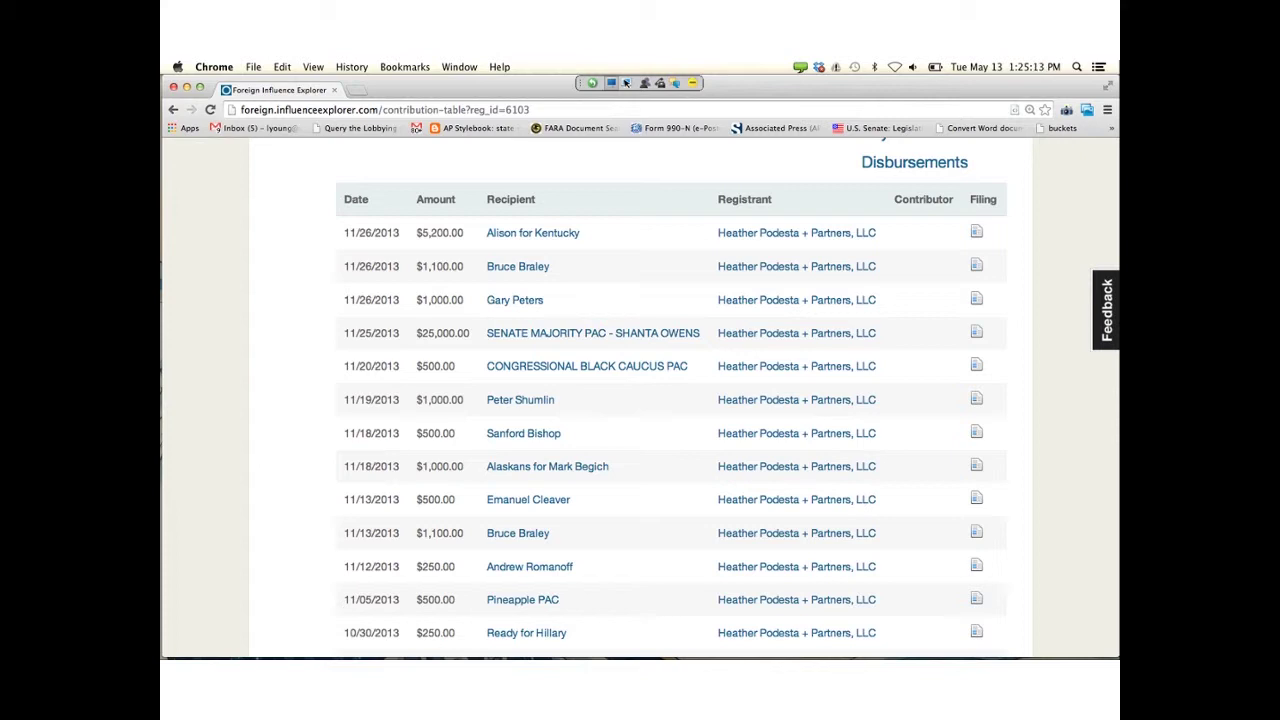
{"action": "scroll", "coordinate": [640, 400], "scroll_direction": "down", "scroll_amount": 1}
{"action": "scroll", "coordinate": [313, 215], "scroll_direction": "down", "scroll_amount": 2}
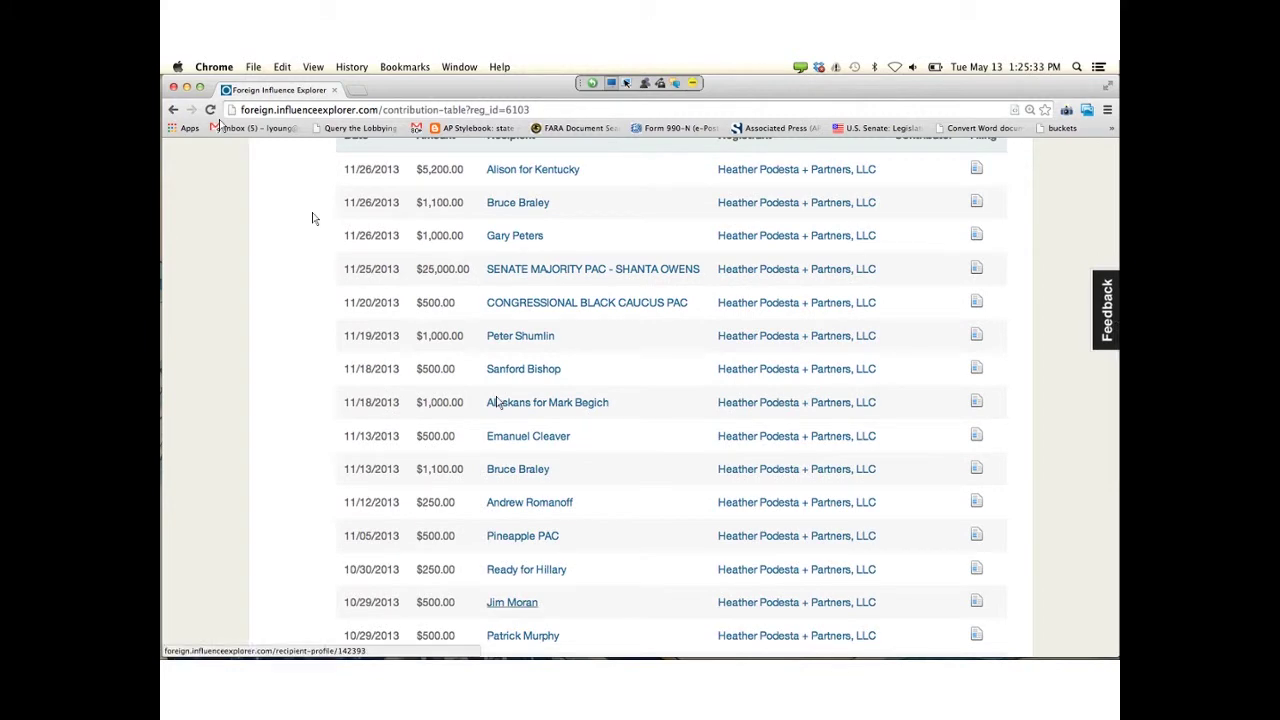
{"action": "left_click", "coordinate": [512, 602]}
{"action": "scroll", "coordinate": [522, 427], "scroll_direction": "down", "scroll_amount": 3}
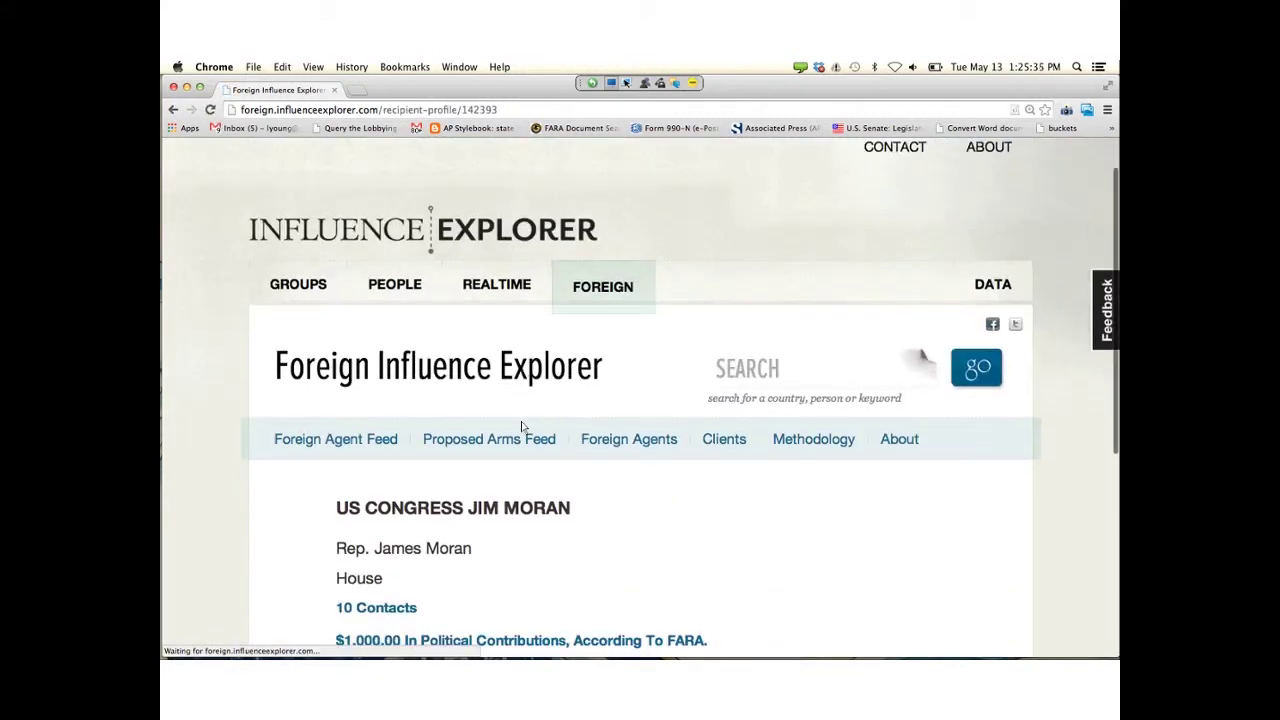
{"action": "left_click", "coordinate": [173, 109]}
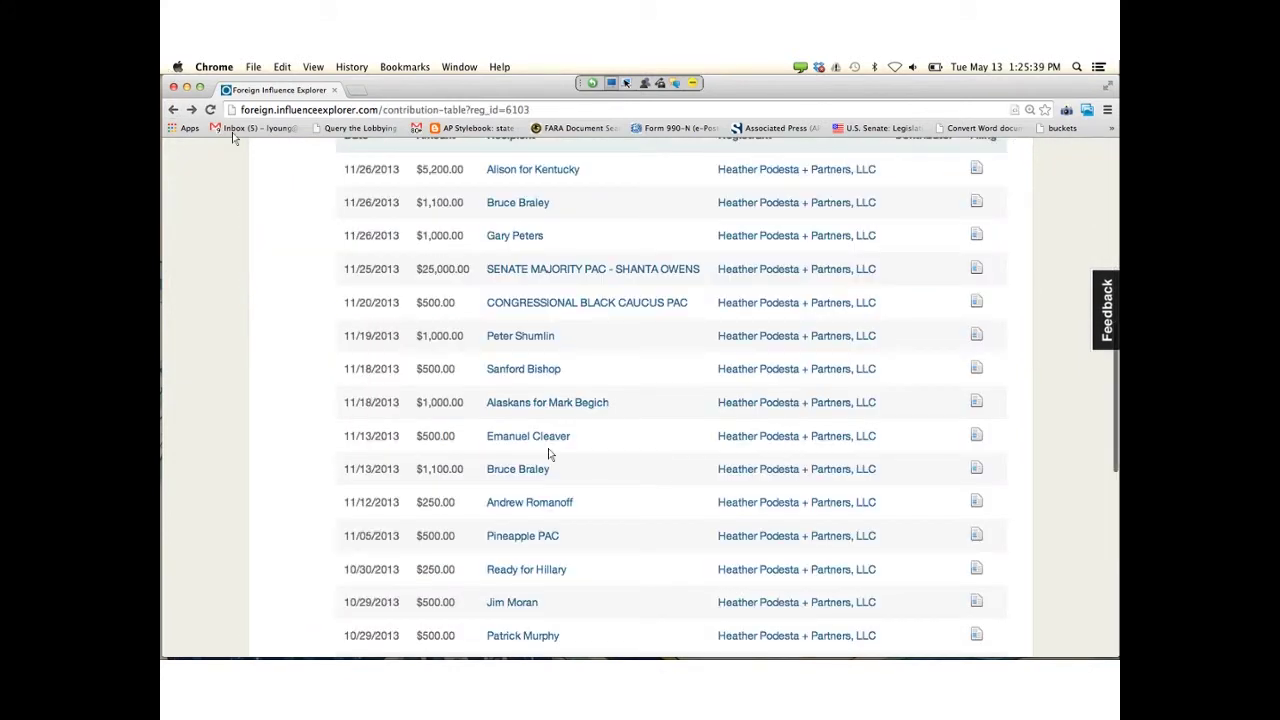
- Search the site for "Edwards" and open the profile of Donna Edwards, the House member
{"action": "scroll", "coordinate": [548, 453], "scroll_direction": "up", "scroll_amount": 5}
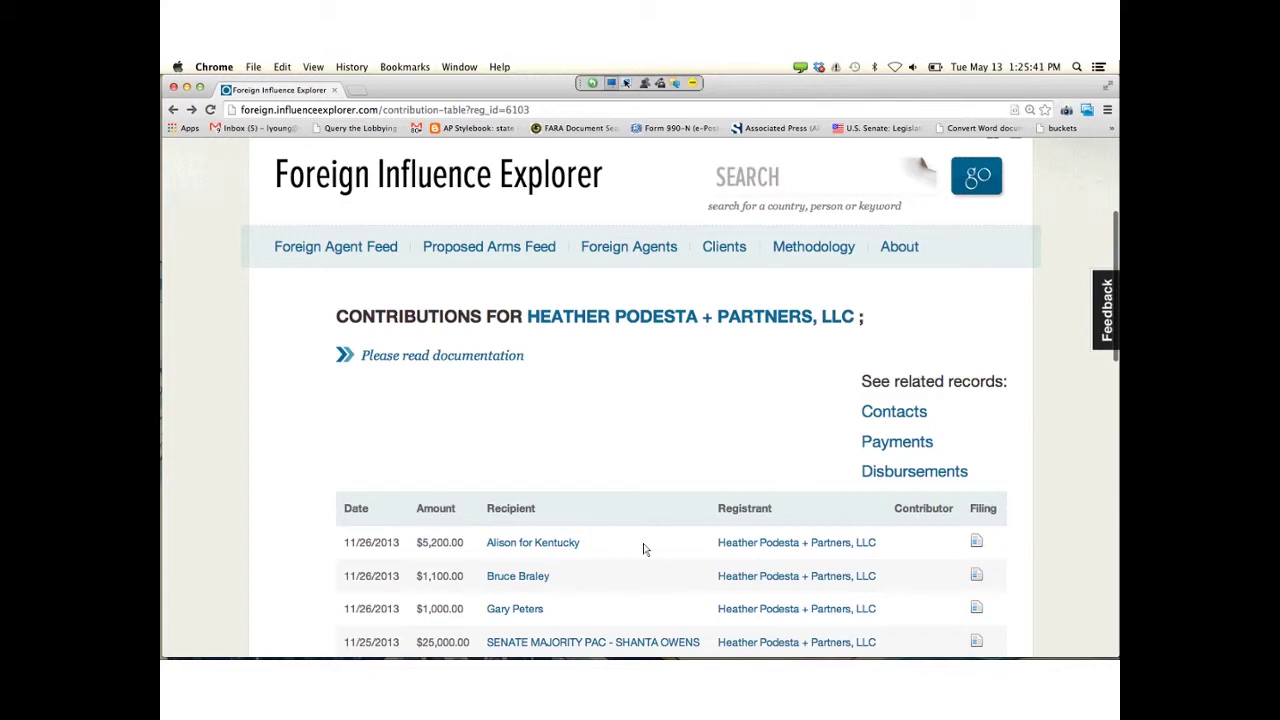
{"action": "left_click", "coordinate": [919, 172]}
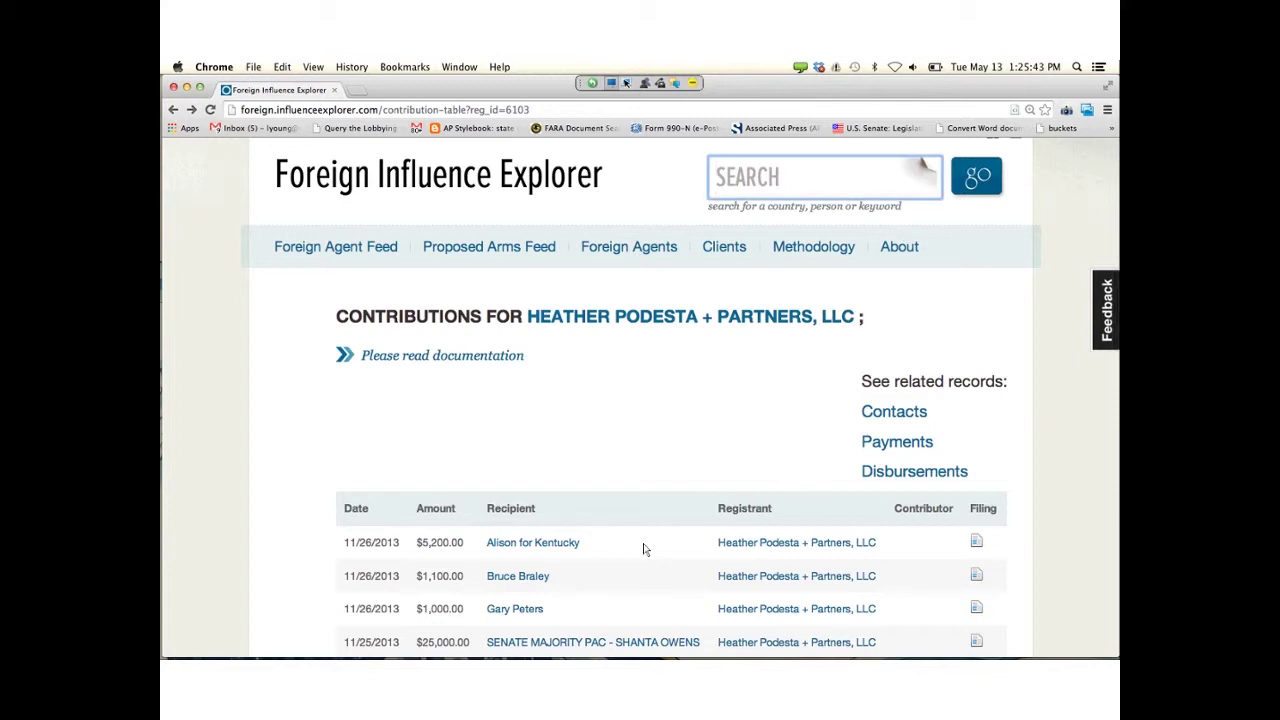
{"action": "type", "text": "D"}
{"action": "key", "text": "BackSpace"}
{"action": "type", "text": "EDWARDS"}
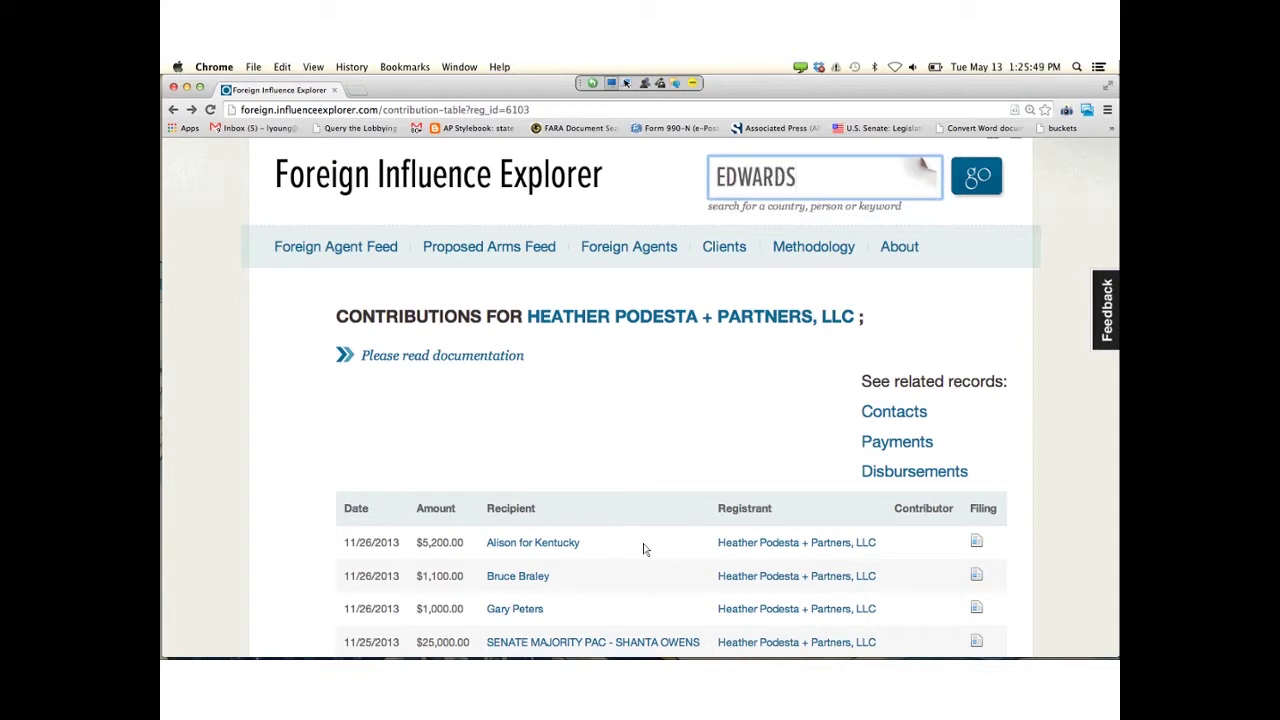
{"action": "key", "text": "Return"}
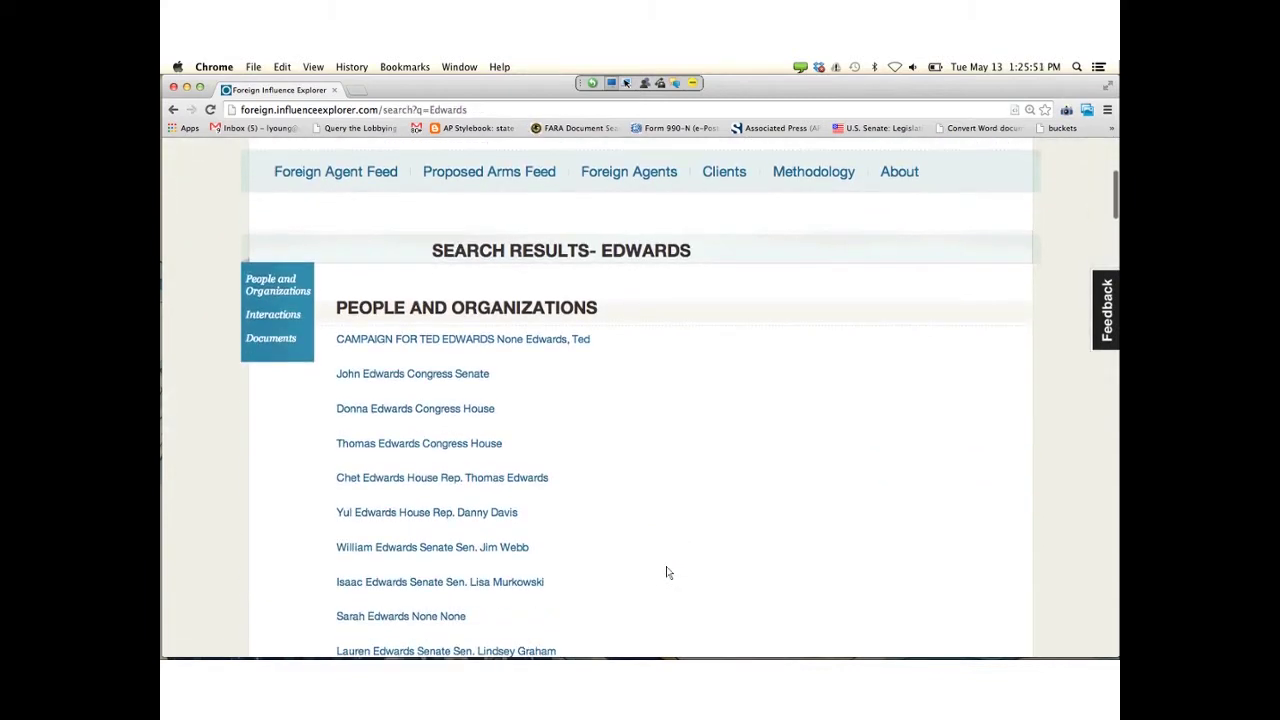
{"action": "left_click", "coordinate": [415, 308]}
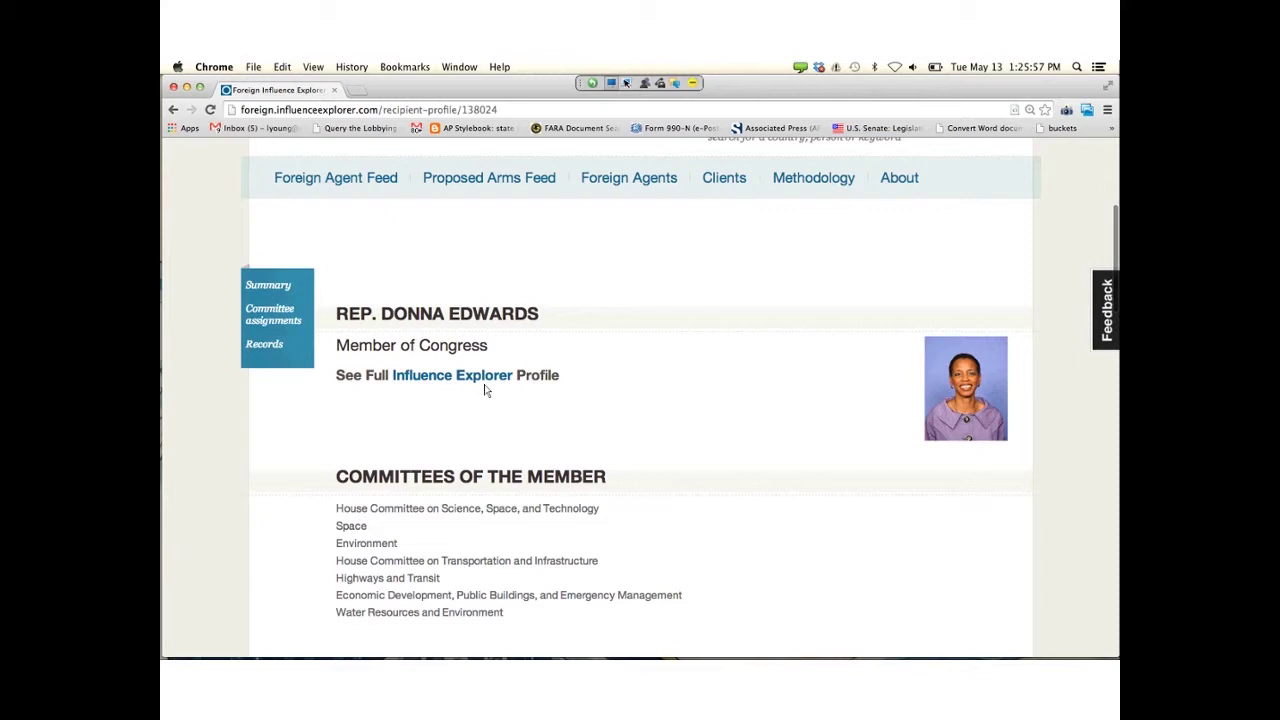
- Examine Rep. Donna Edwards's committee assignments and the contact and contribution records for her, her employees and leadership PACs
{"action": "scroll", "coordinate": [676, 582], "scroll_direction": "down", "scroll_amount": 1}
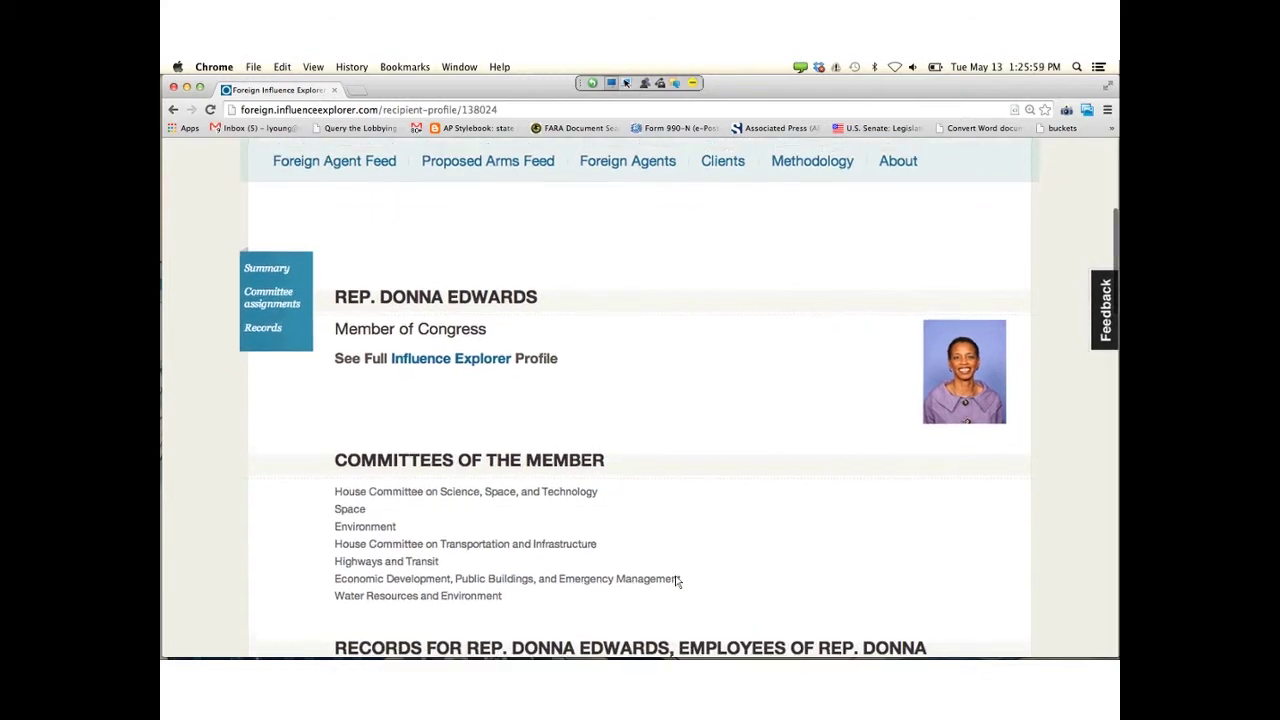
{"action": "scroll", "coordinate": [676, 582], "scroll_direction": "down", "scroll_amount": 1}
{"action": "scroll", "coordinate": [676, 582], "scroll_direction": "down", "scroll_amount": 1}
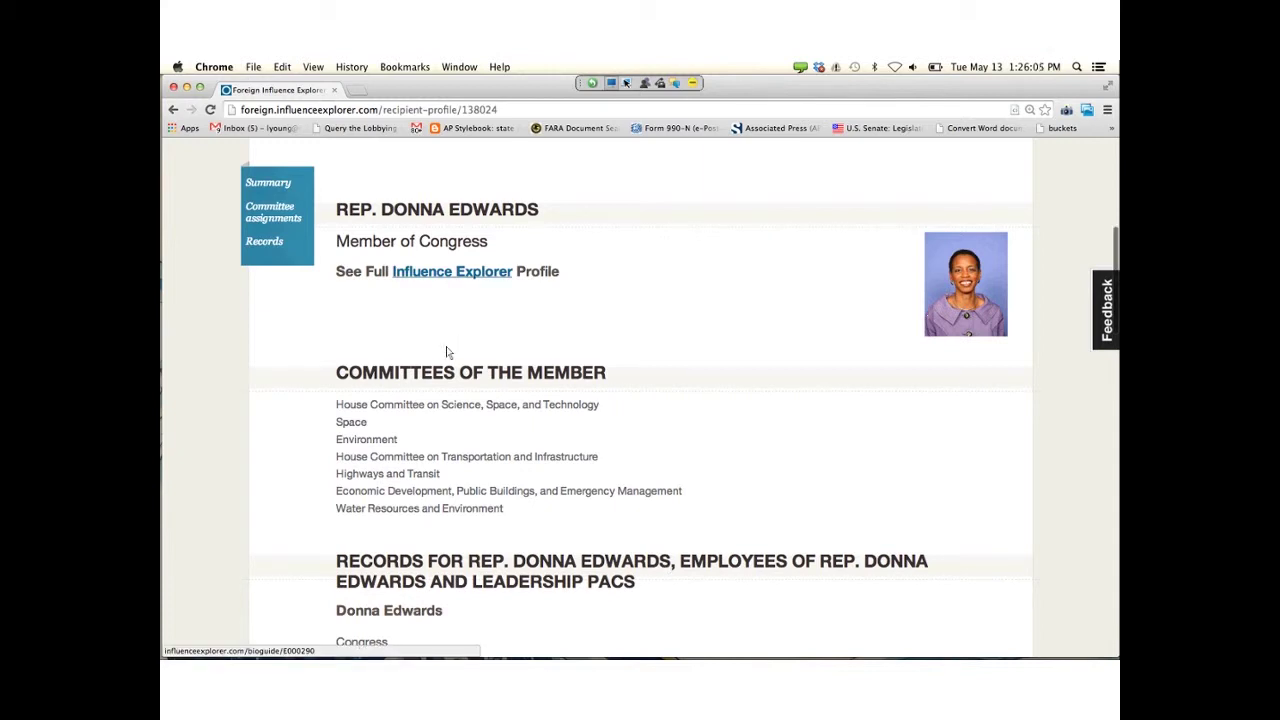
{"action": "scroll", "coordinate": [447, 352], "scroll_direction": "down", "scroll_amount": 1}
{"action": "scroll", "coordinate": [580, 483], "scroll_direction": "down", "scroll_amount": 1}
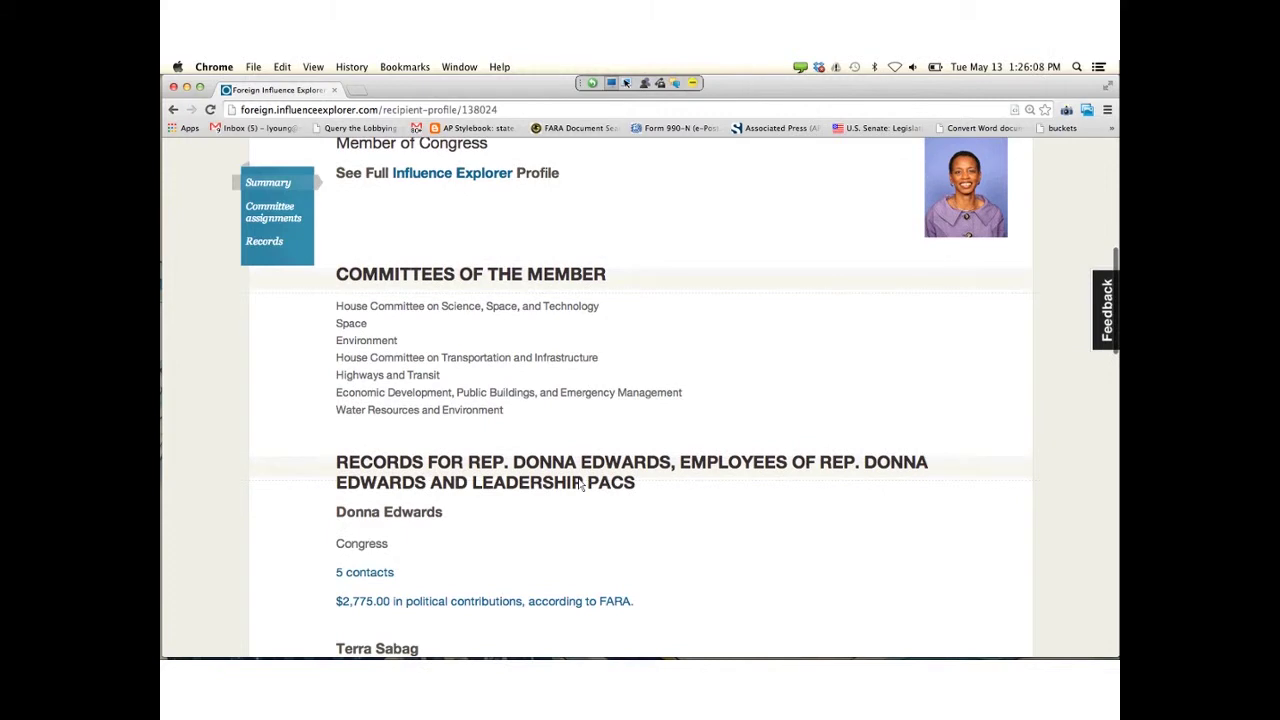
{"action": "scroll", "coordinate": [694, 600], "scroll_direction": "down", "scroll_amount": 4}
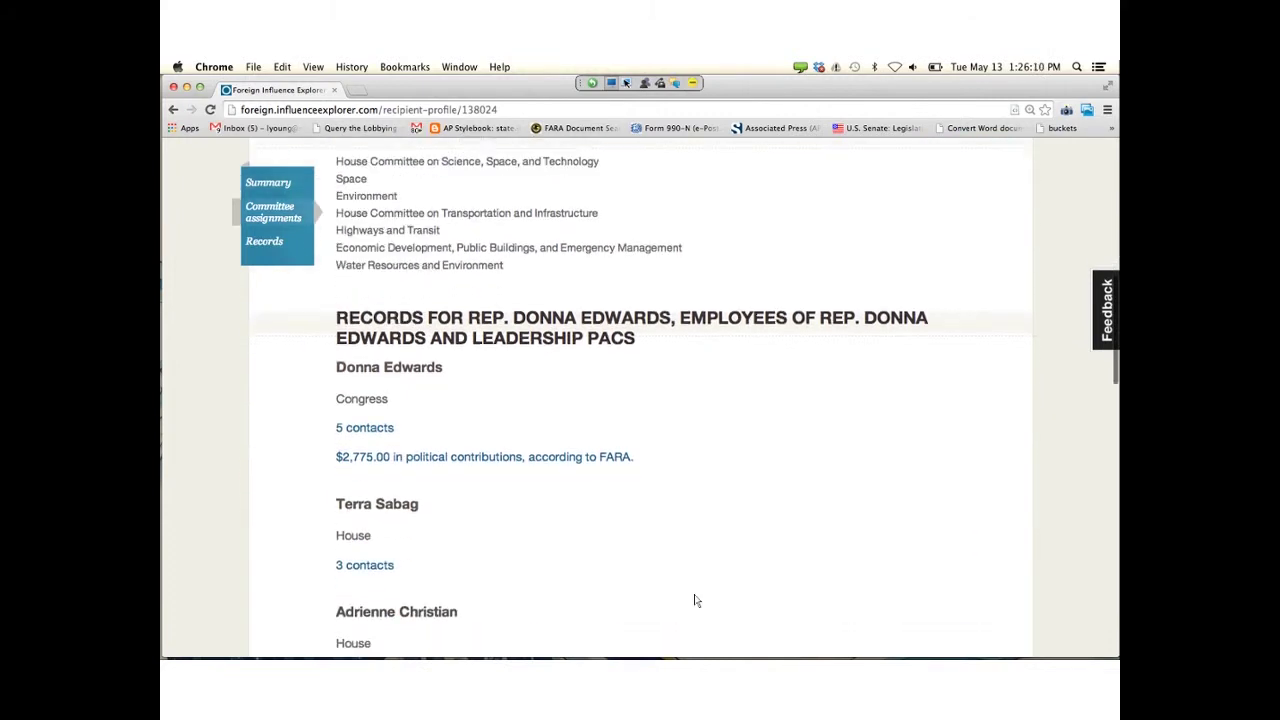
{"action": "scroll", "coordinate": [696, 600], "scroll_direction": "down", "scroll_amount": 1}
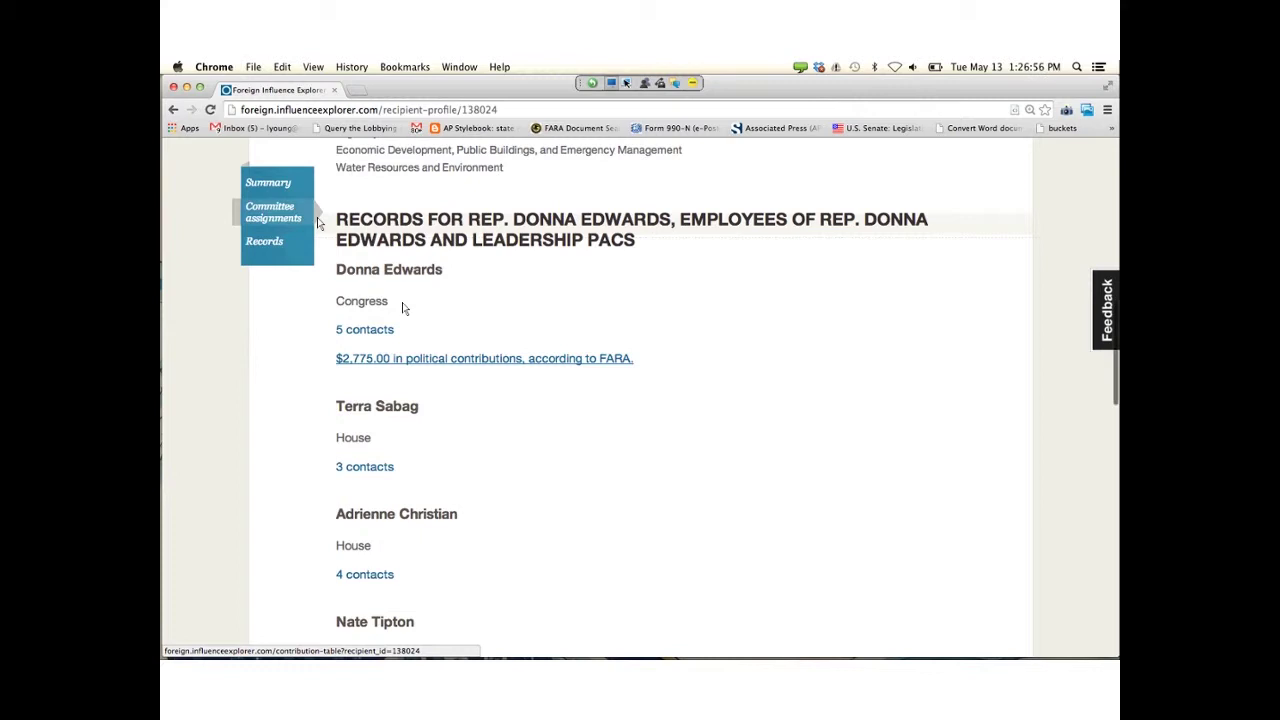
{"action": "scroll", "coordinate": [431, 334], "scroll_direction": "up", "scroll_amount": 1}
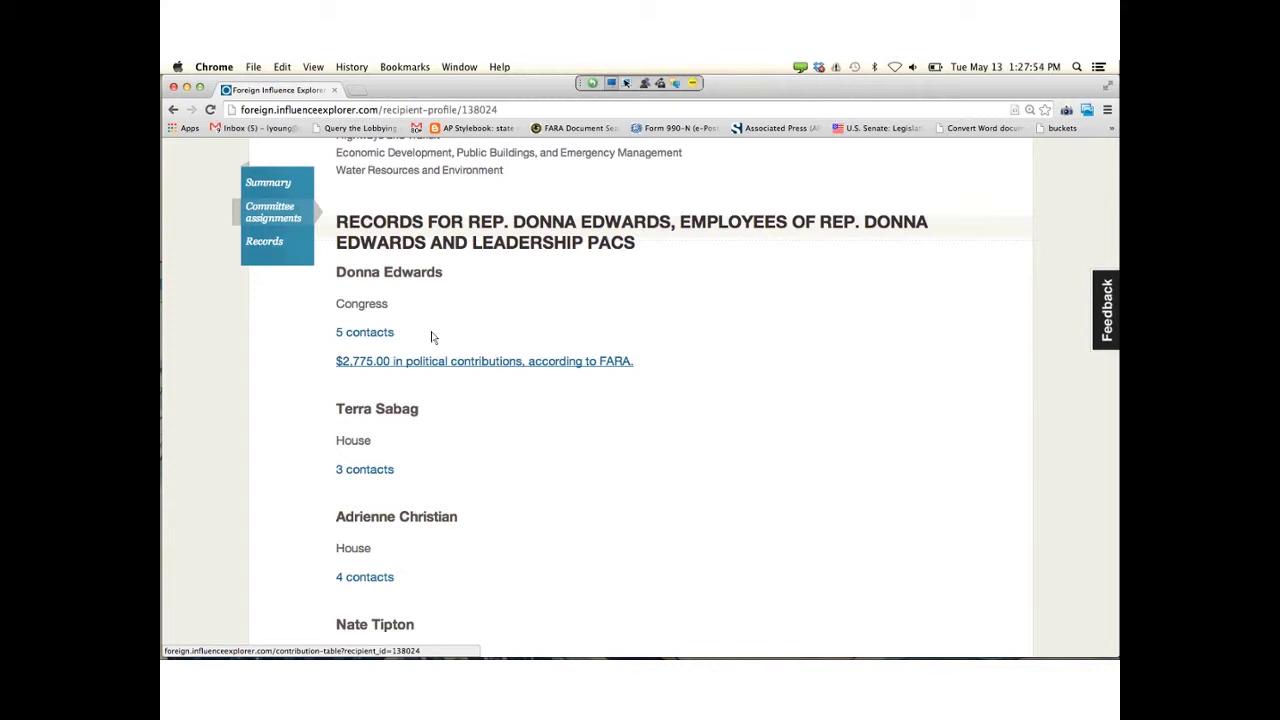
- Open Donna Edwards's political contributions according to FARA and review the dates, amounts, registrants and filings
{"action": "left_click", "coordinate": [432, 337]}
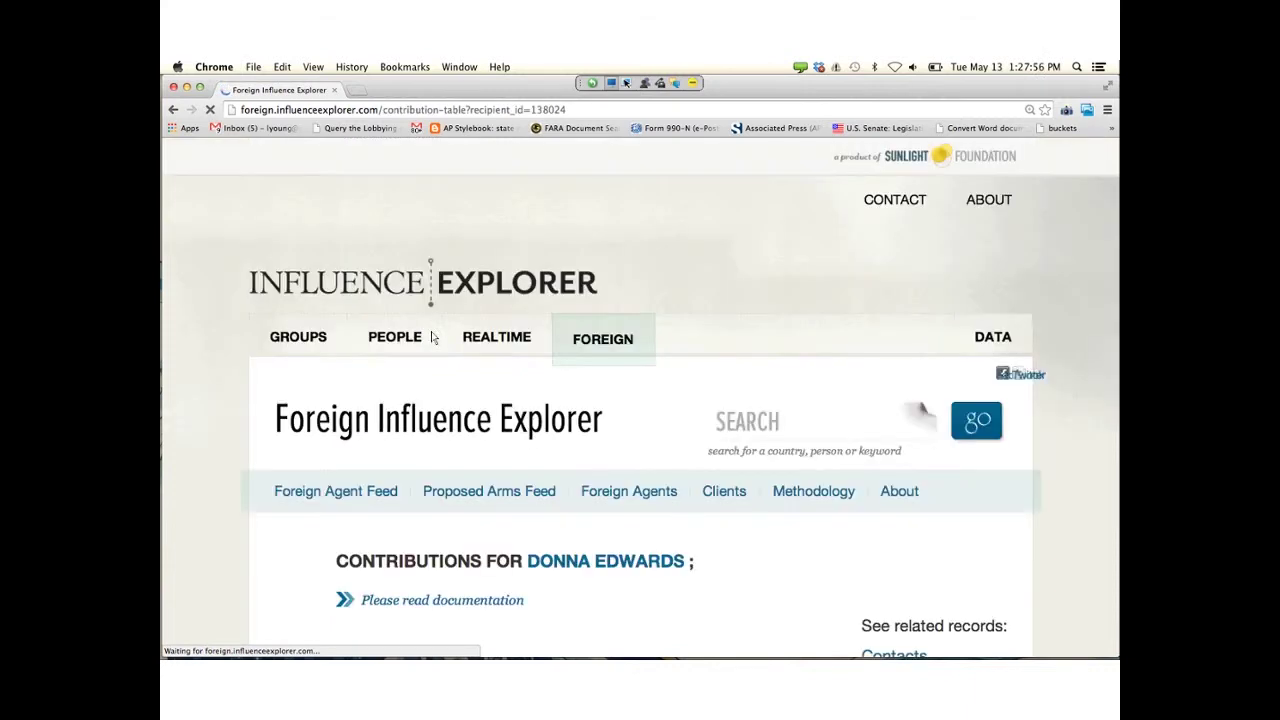
{"action": "scroll", "coordinate": [750, 652], "scroll_direction": "down", "scroll_amount": 5}
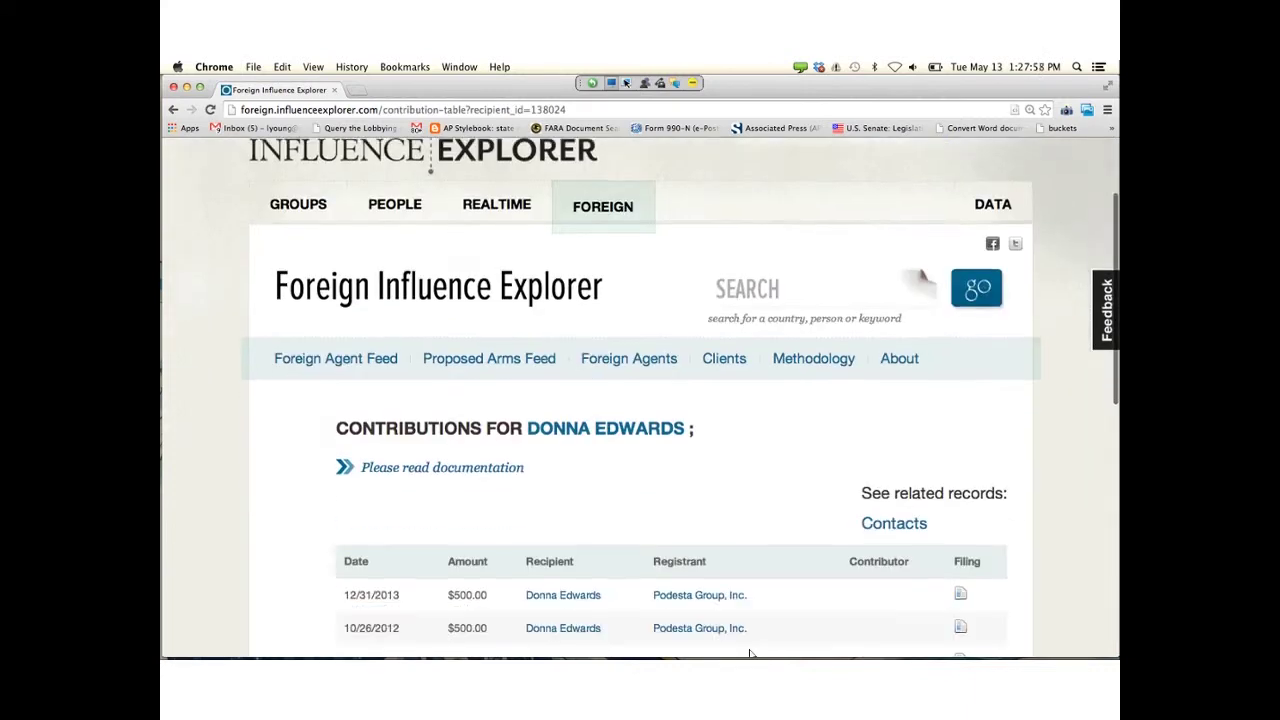
{"action": "scroll", "coordinate": [750, 653], "scroll_direction": "down", "scroll_amount": 1}
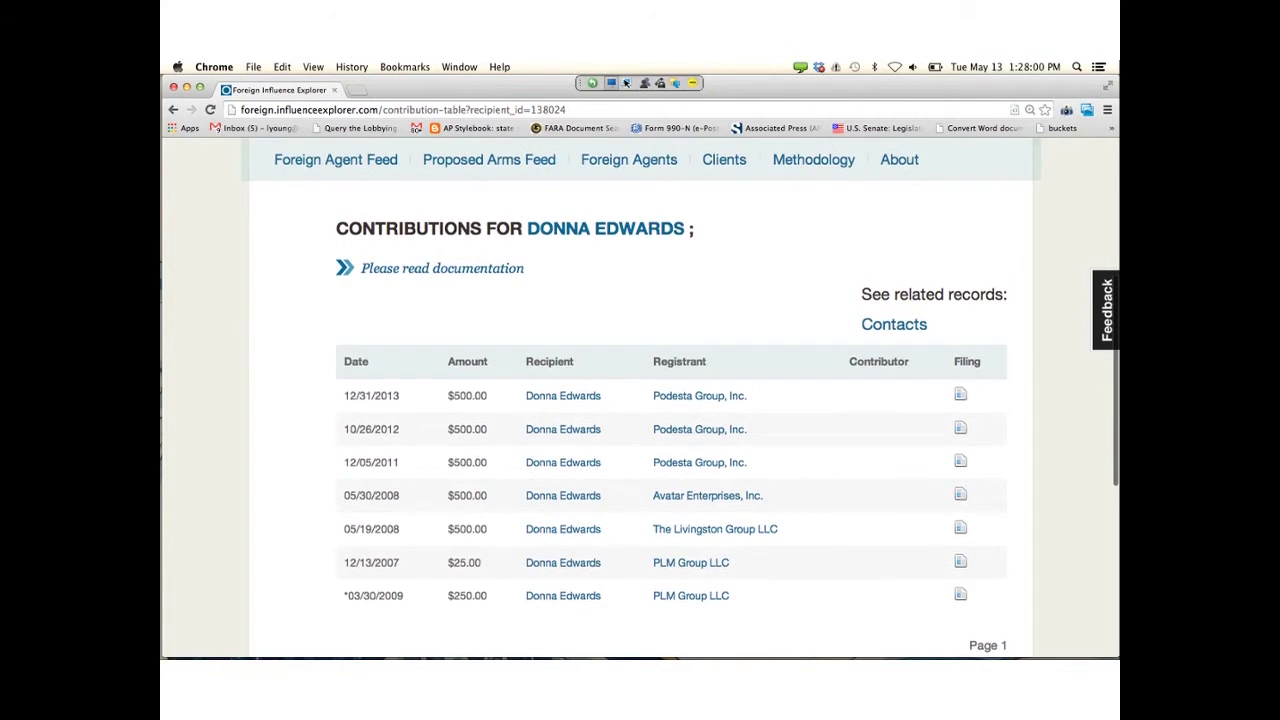
{"action": "scroll", "coordinate": [640, 400], "scroll_direction": "down", "scroll_amount": 3}
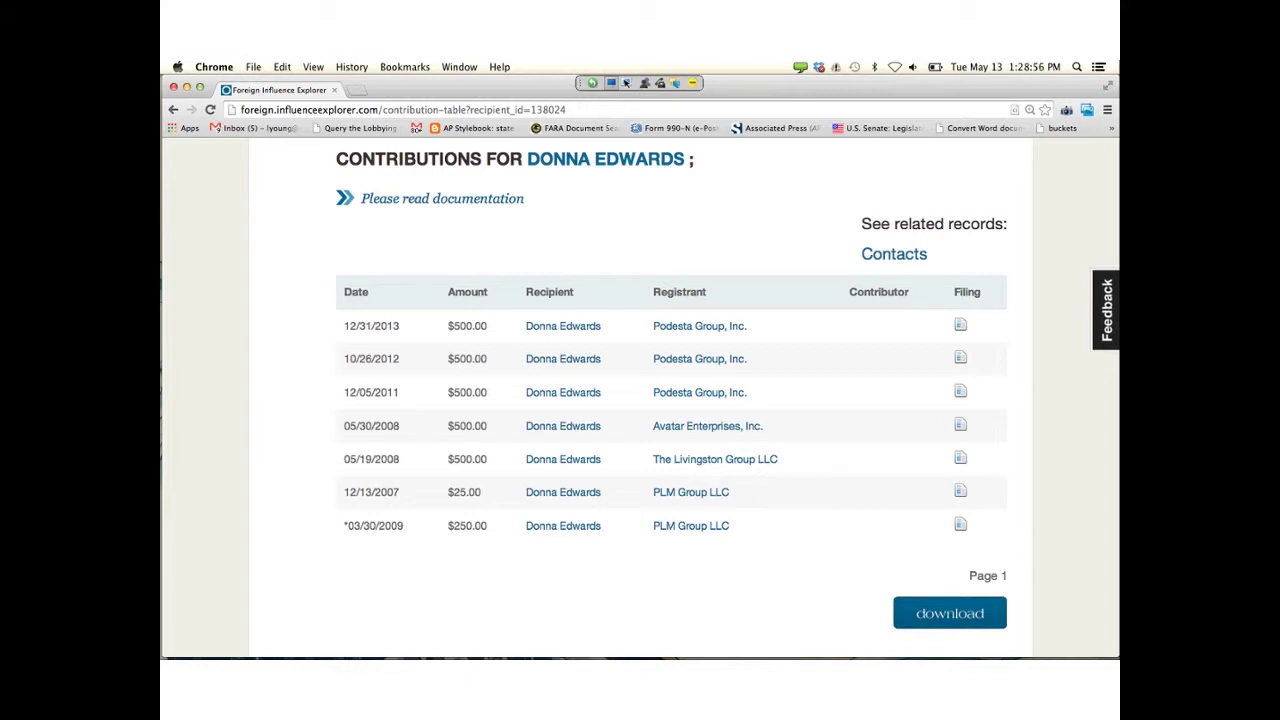
- Open the Foreign Agent Feed and look through the latest FARA documents by type, registrant and date received
{"action": "scroll", "coordinate": [717, 623], "scroll_direction": "up", "scroll_amount": 5}
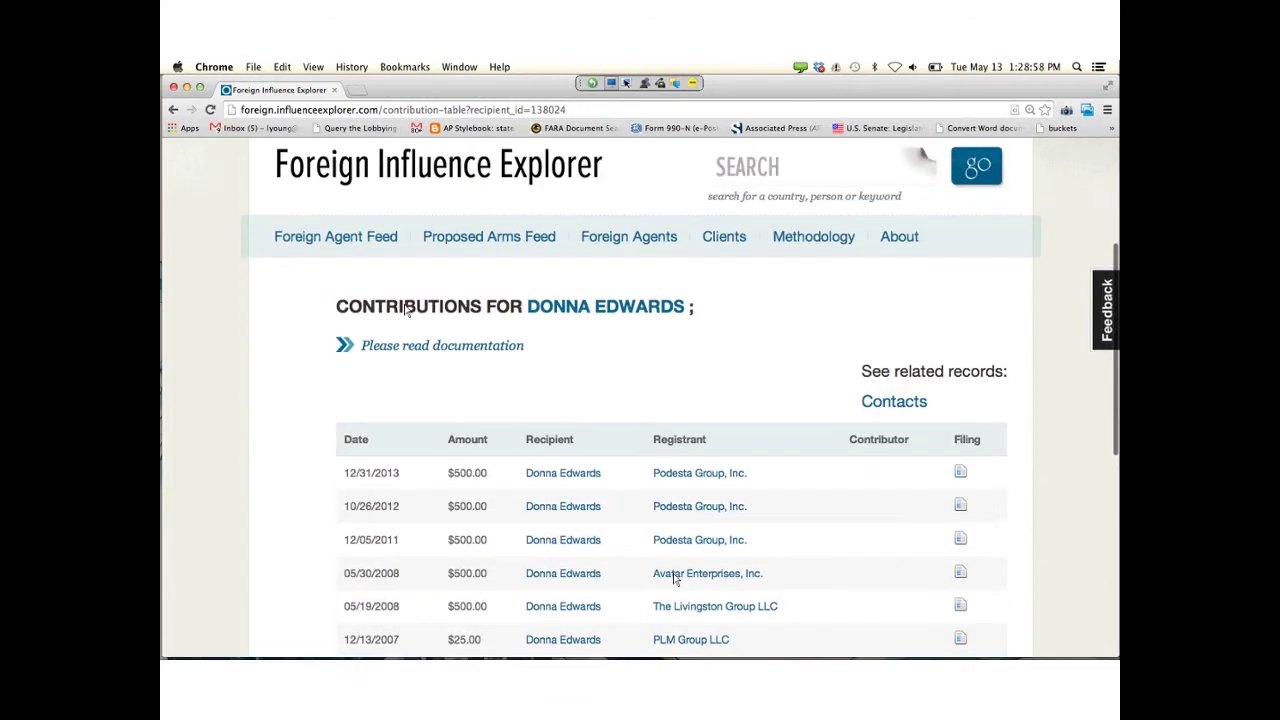
{"action": "left_click", "coordinate": [336, 236]}
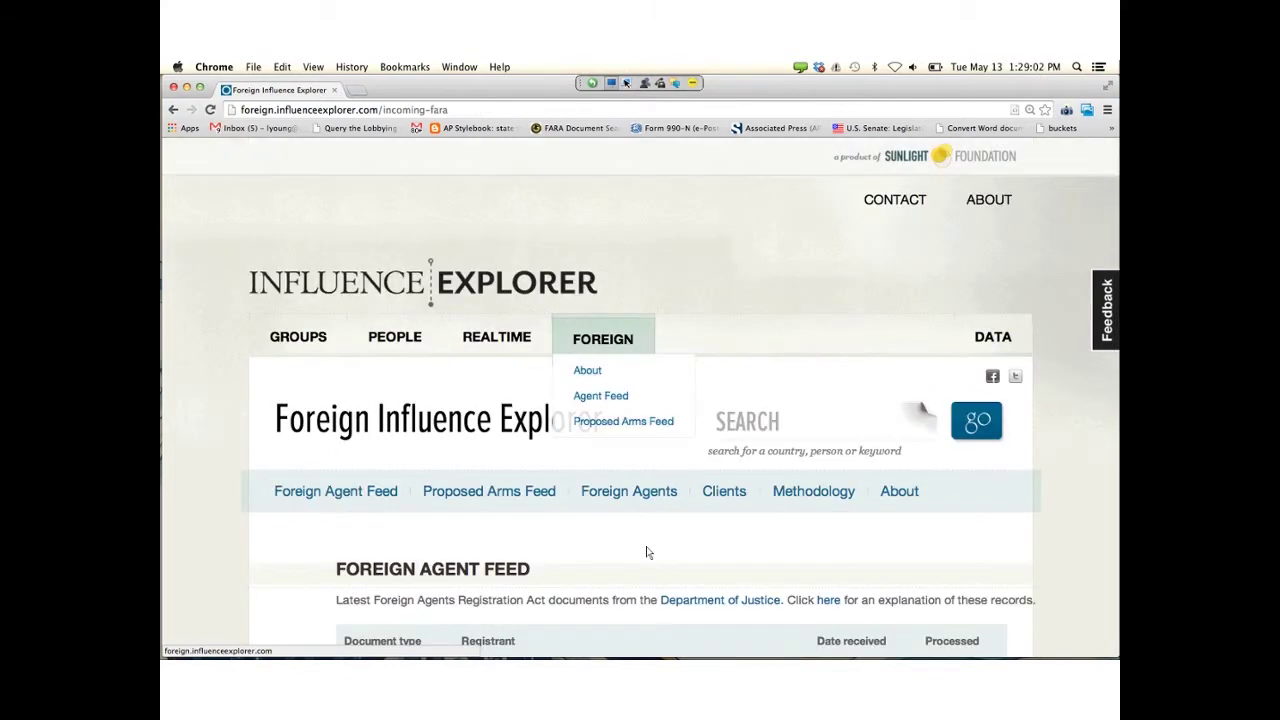
{"action": "scroll", "coordinate": [661, 567], "scroll_direction": "down", "scroll_amount": 4}
{"action": "scroll", "coordinate": [661, 567], "scroll_direction": "down", "scroll_amount": 1}
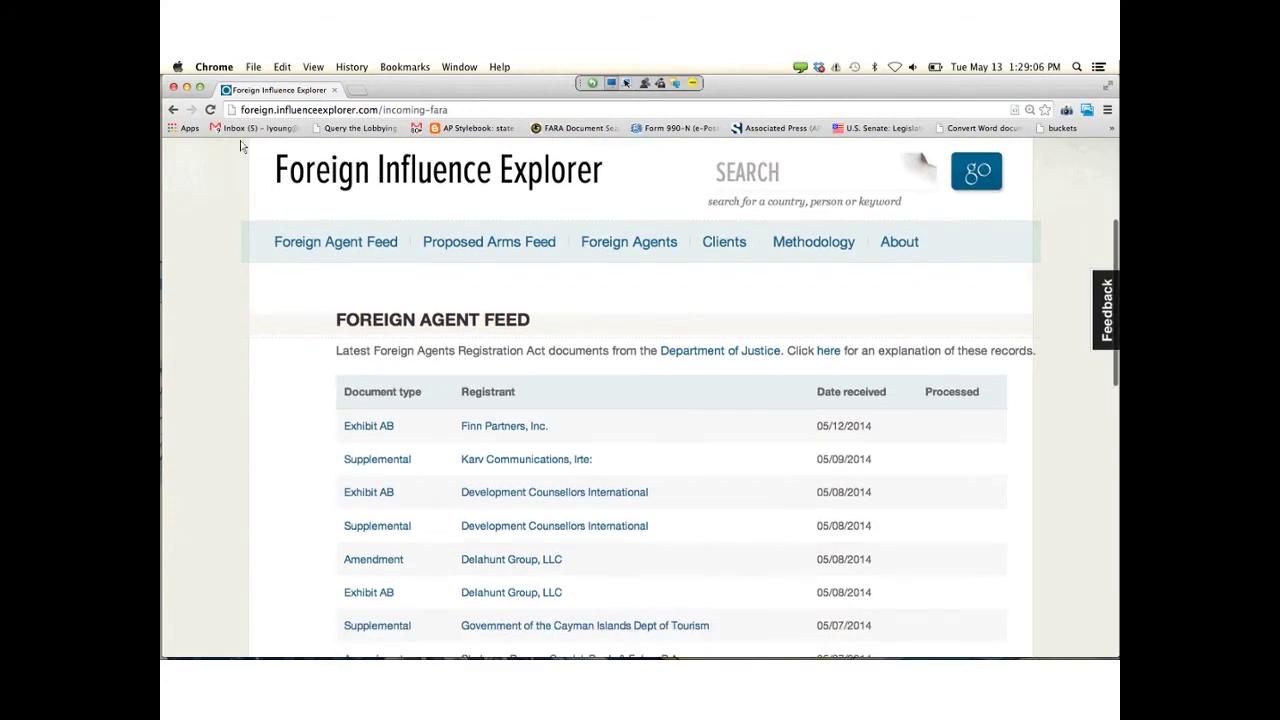
{"action": "scroll", "coordinate": [248, 154], "scroll_direction": "down", "scroll_amount": 1}
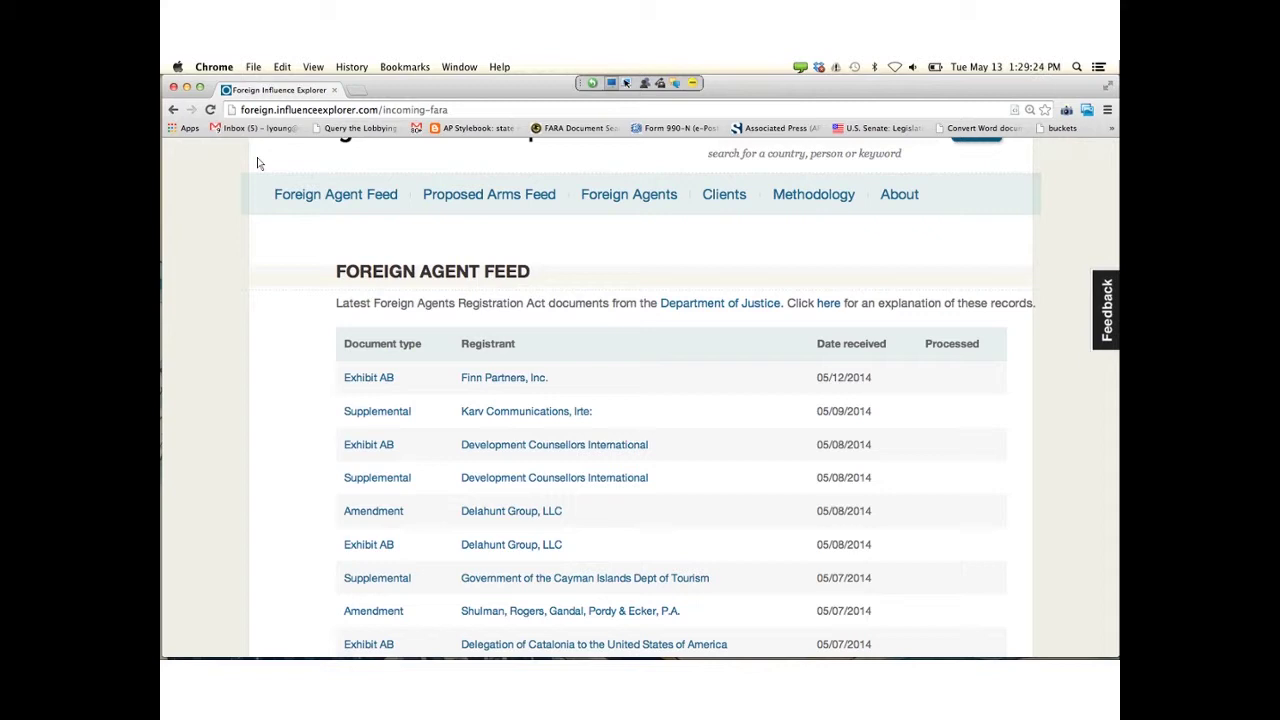
{"action": "scroll", "coordinate": [257, 163], "scroll_direction": "down", "scroll_amount": 4}
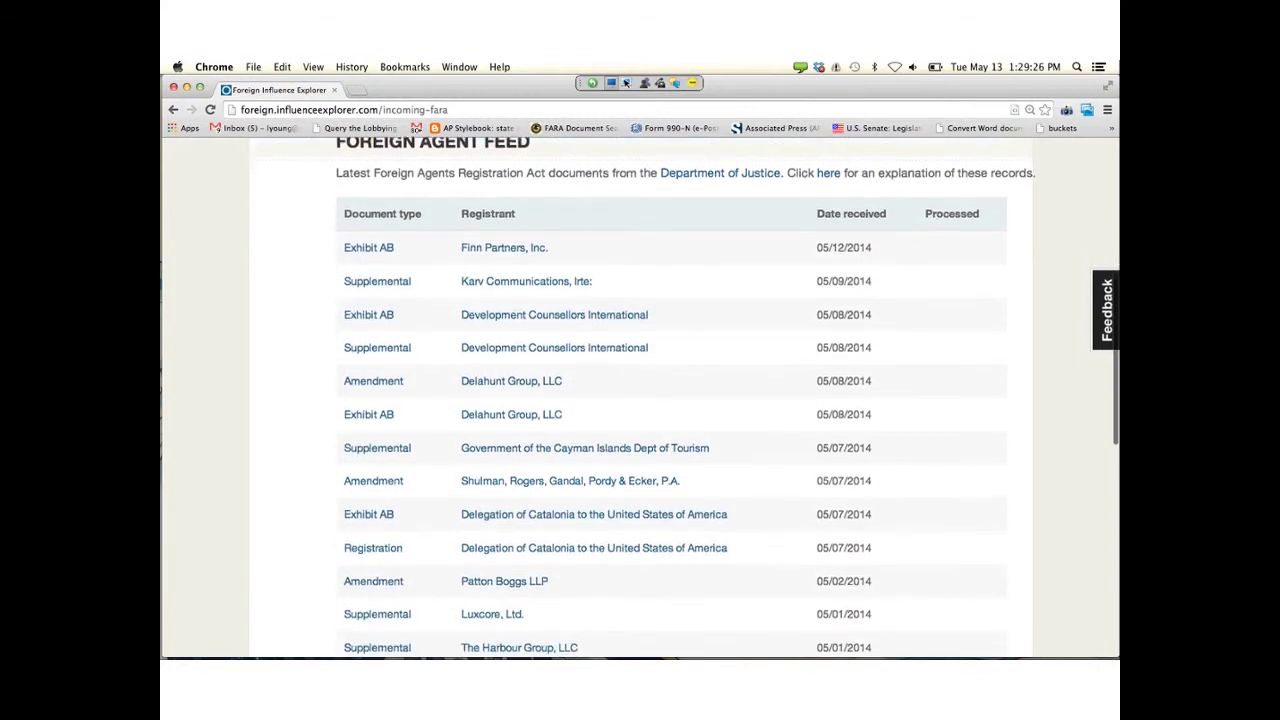
{"action": "scroll", "coordinate": [642, 396], "scroll_direction": "down", "scroll_amount": 2}
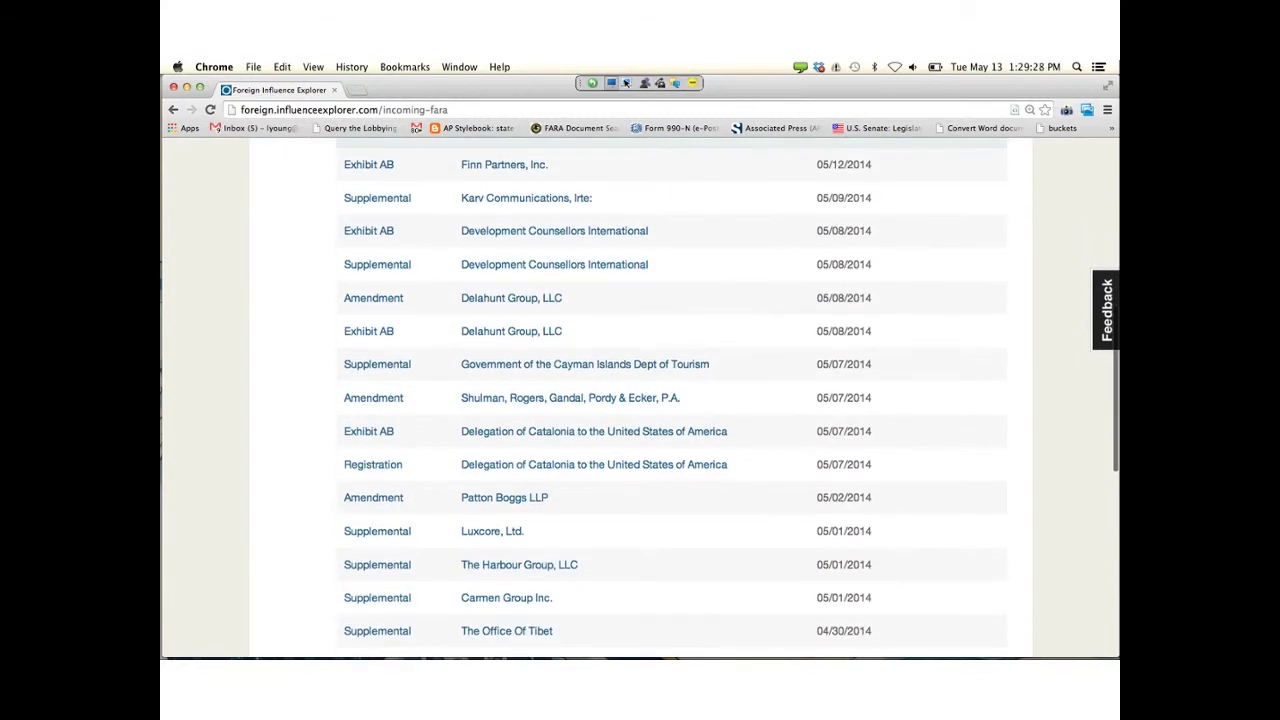
{"action": "scroll", "coordinate": [672, 400], "scroll_direction": "down", "scroll_amount": 2}
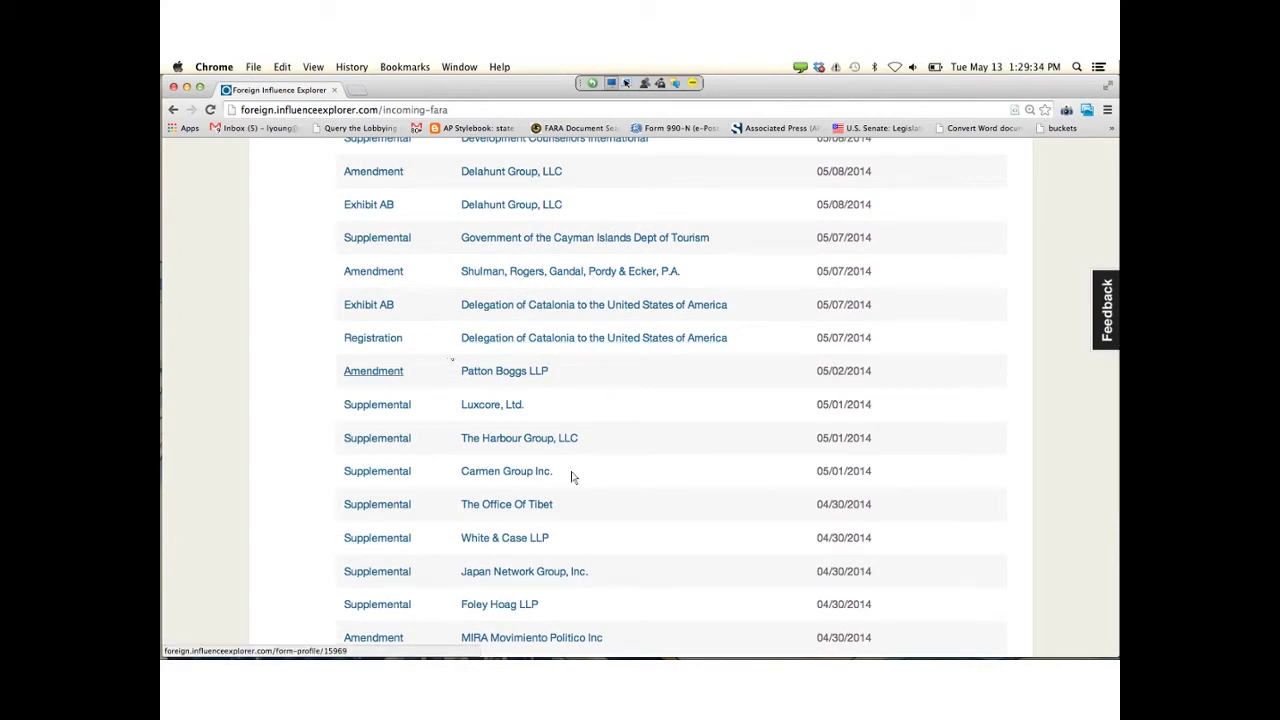
- Open the Patton Boggs LLP amendment received 05/02/2014 and examine its summary and list of clients with their locations
{"action": "left_click", "coordinate": [373, 371]}
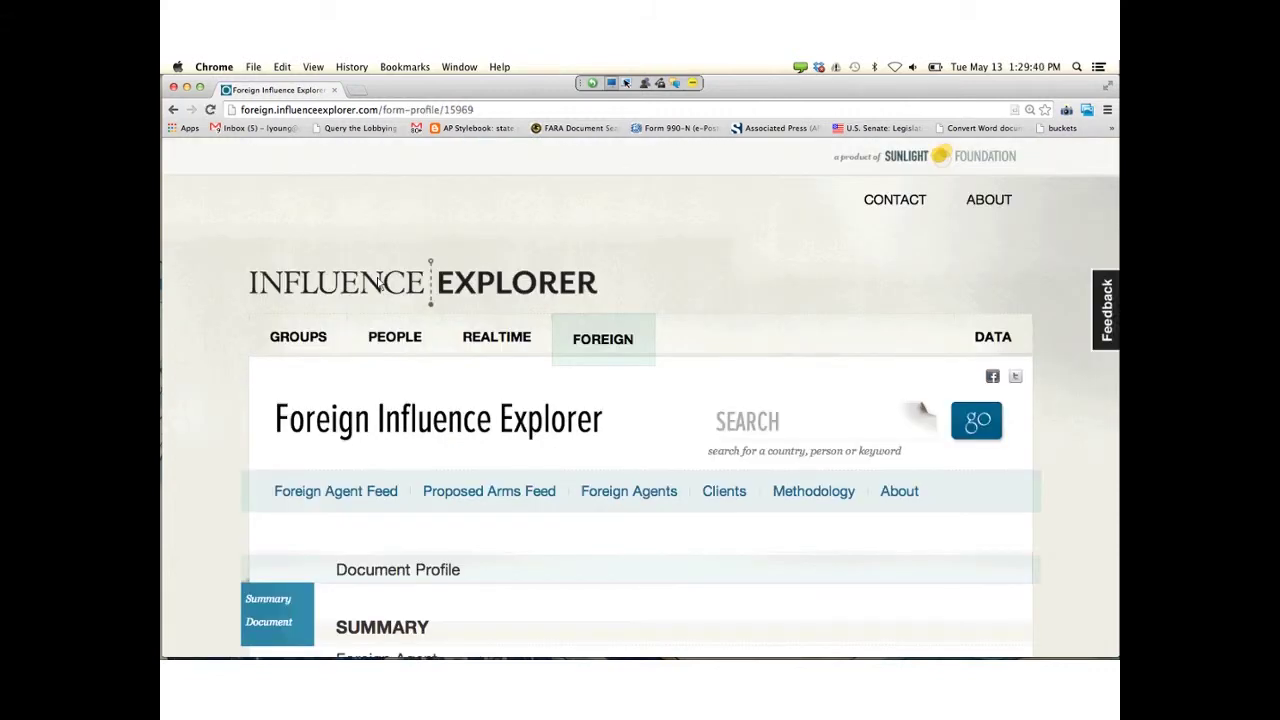
{"action": "scroll", "coordinate": [383, 287], "scroll_direction": "down", "scroll_amount": 5}
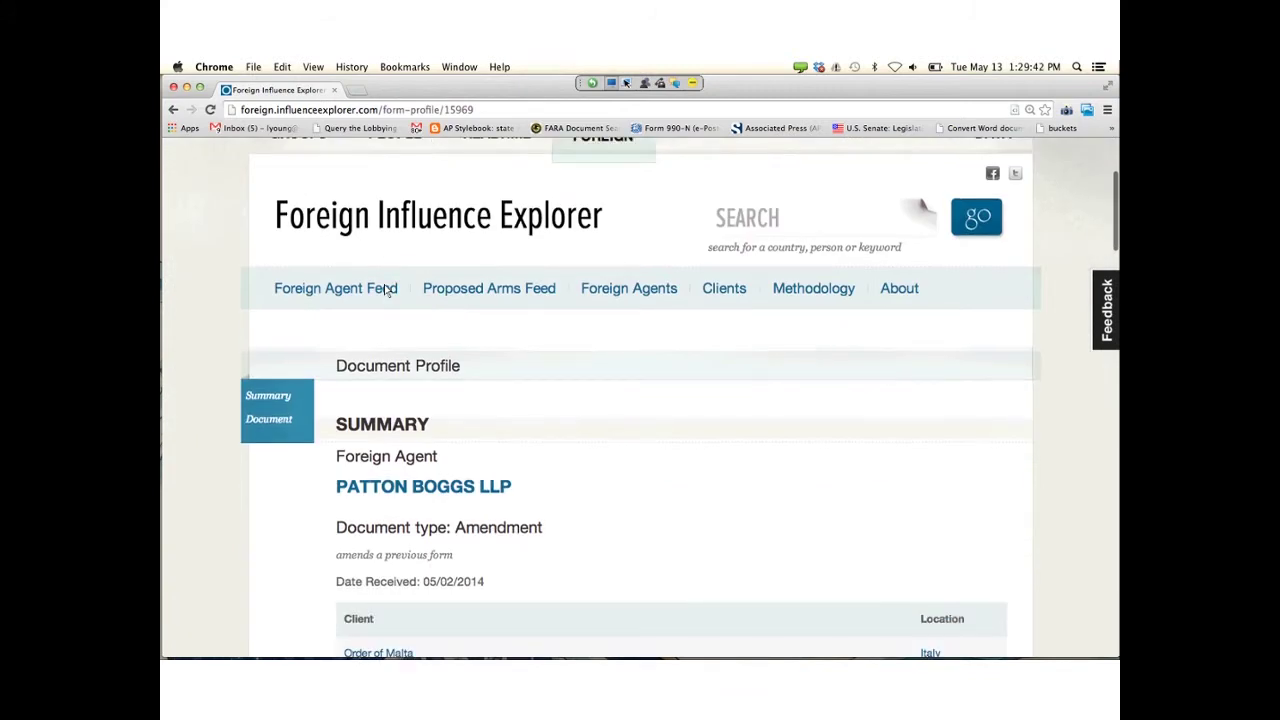
{"action": "scroll", "coordinate": [384, 289], "scroll_direction": "up", "scroll_amount": 1}
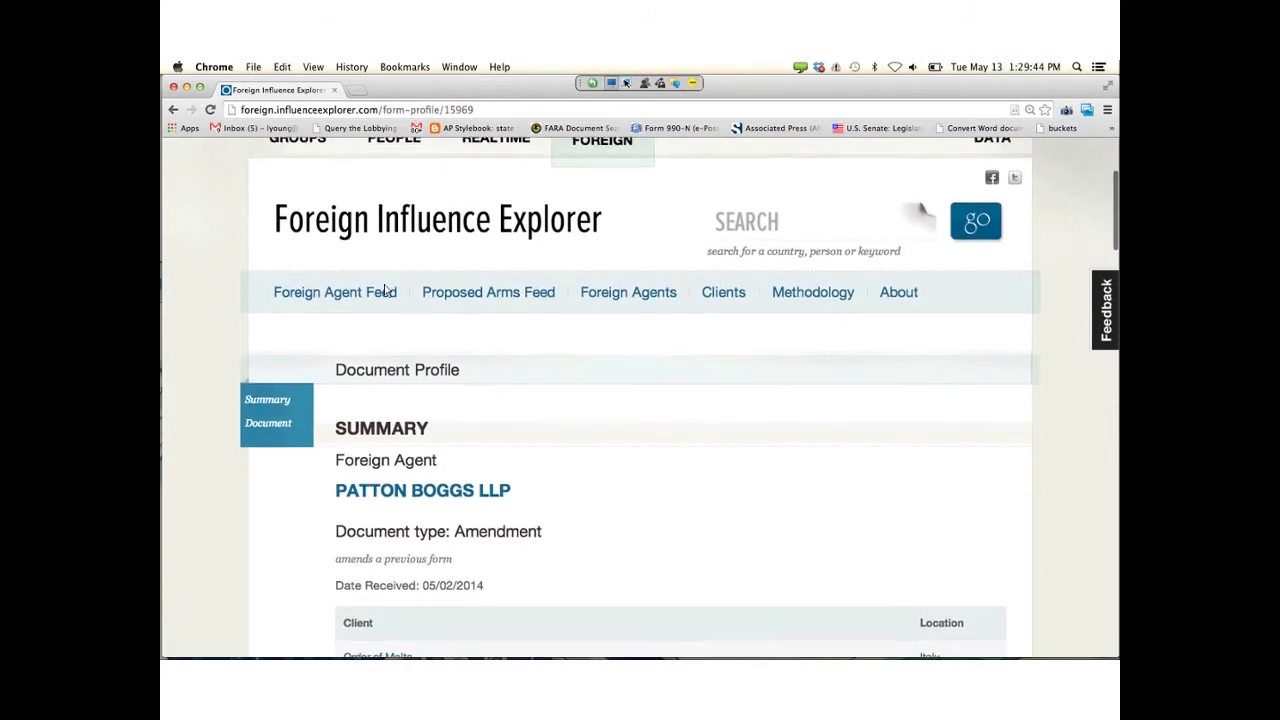
{"action": "scroll", "coordinate": [384, 289], "scroll_direction": "down", "scroll_amount": 2}
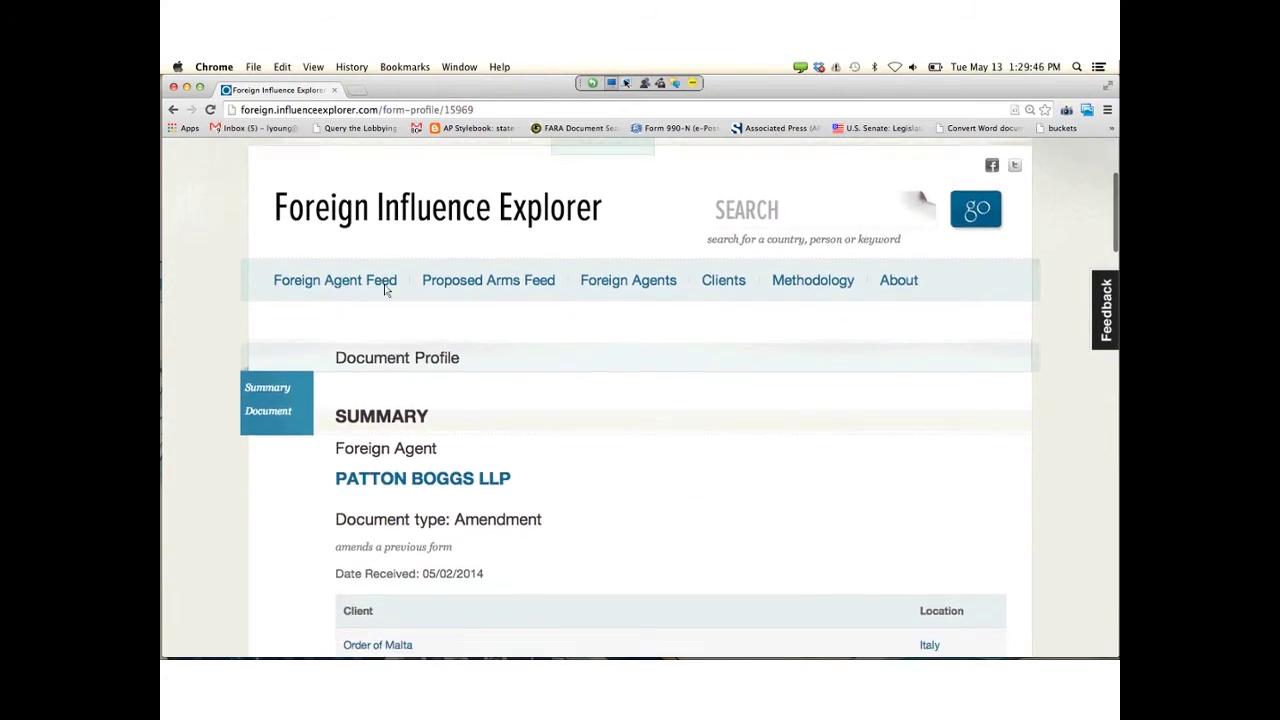
{"action": "scroll", "coordinate": [385, 290], "scroll_direction": "down", "scroll_amount": 4}
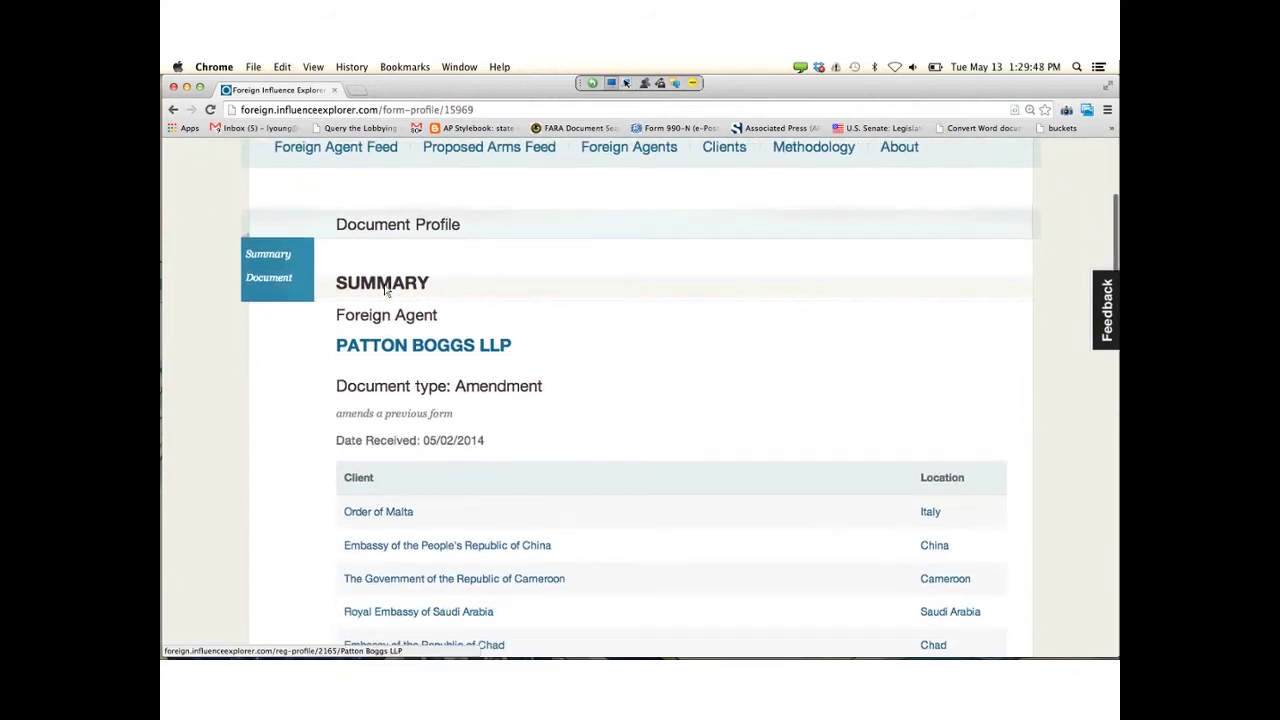
{"action": "scroll", "coordinate": [384, 289], "scroll_direction": "down", "scroll_amount": 3}
{"action": "scroll", "coordinate": [384, 289], "scroll_direction": "up", "scroll_amount": 1}
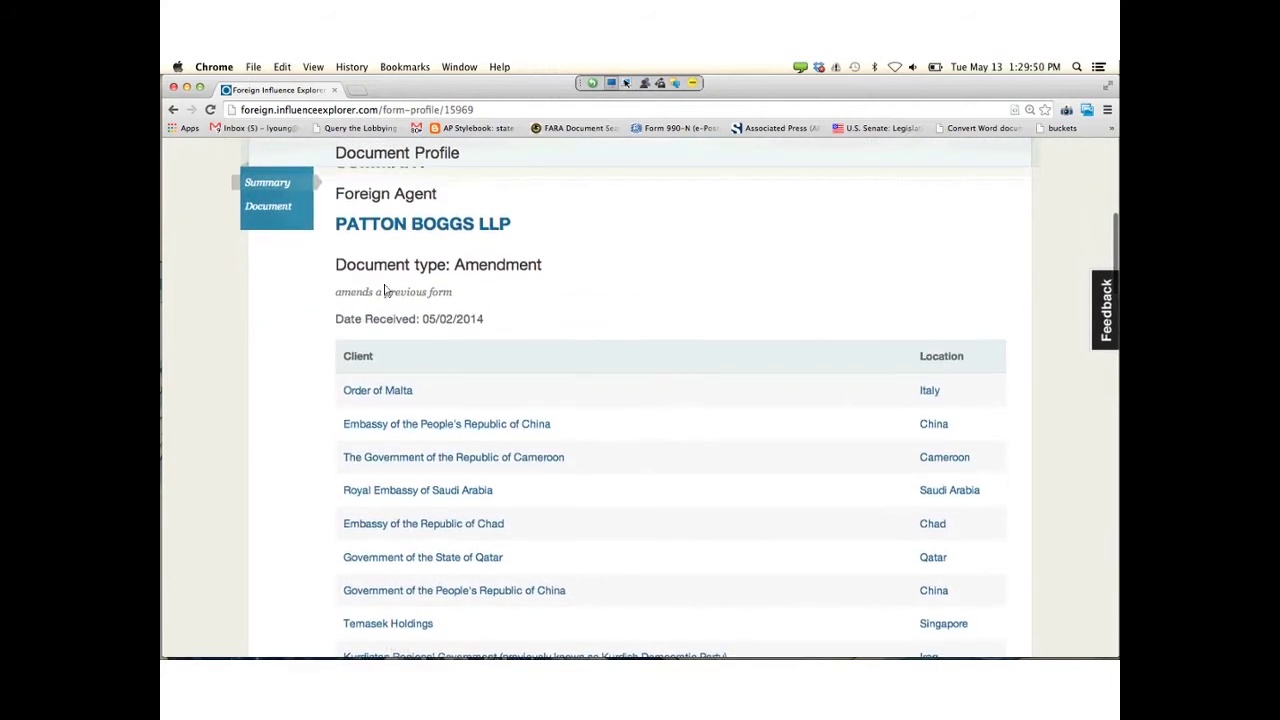
{"action": "scroll", "coordinate": [384, 289], "scroll_direction": "down", "scroll_amount": 1}
{"action": "scroll", "coordinate": [384, 289], "scroll_direction": "down", "scroll_amount": 4}
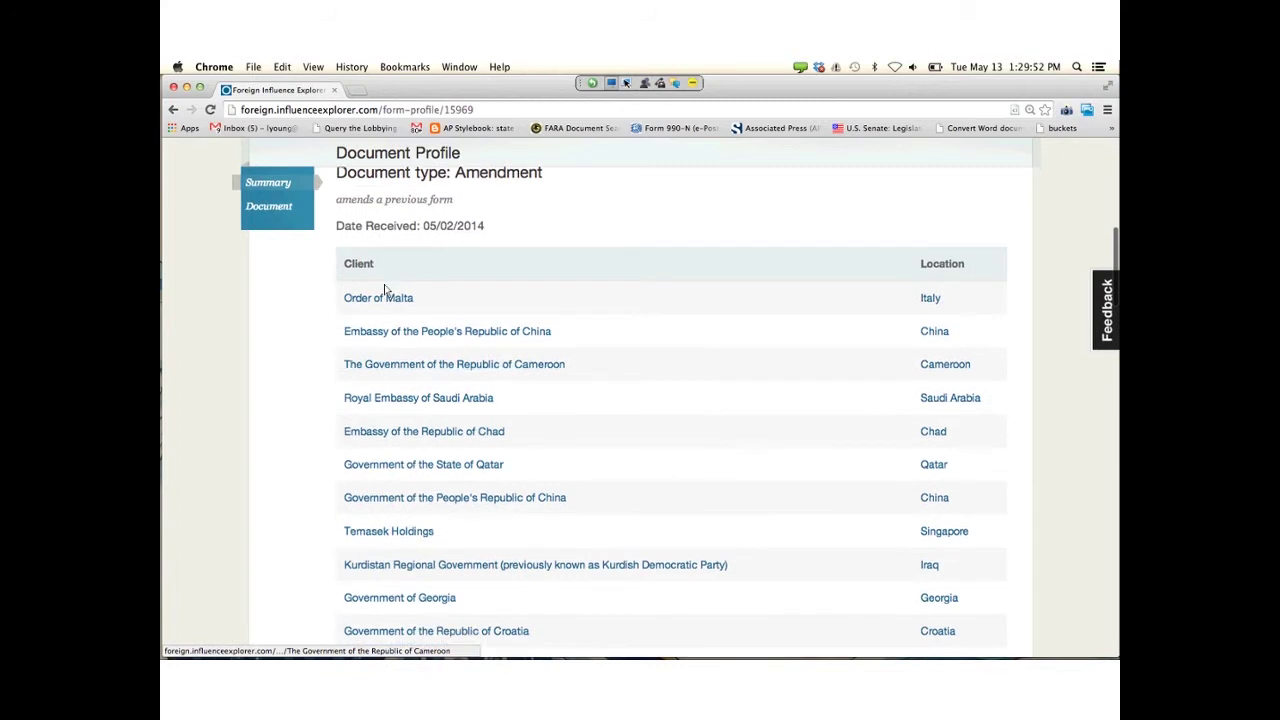
{"action": "scroll", "coordinate": [384, 290], "scroll_direction": "down", "scroll_amount": 12}
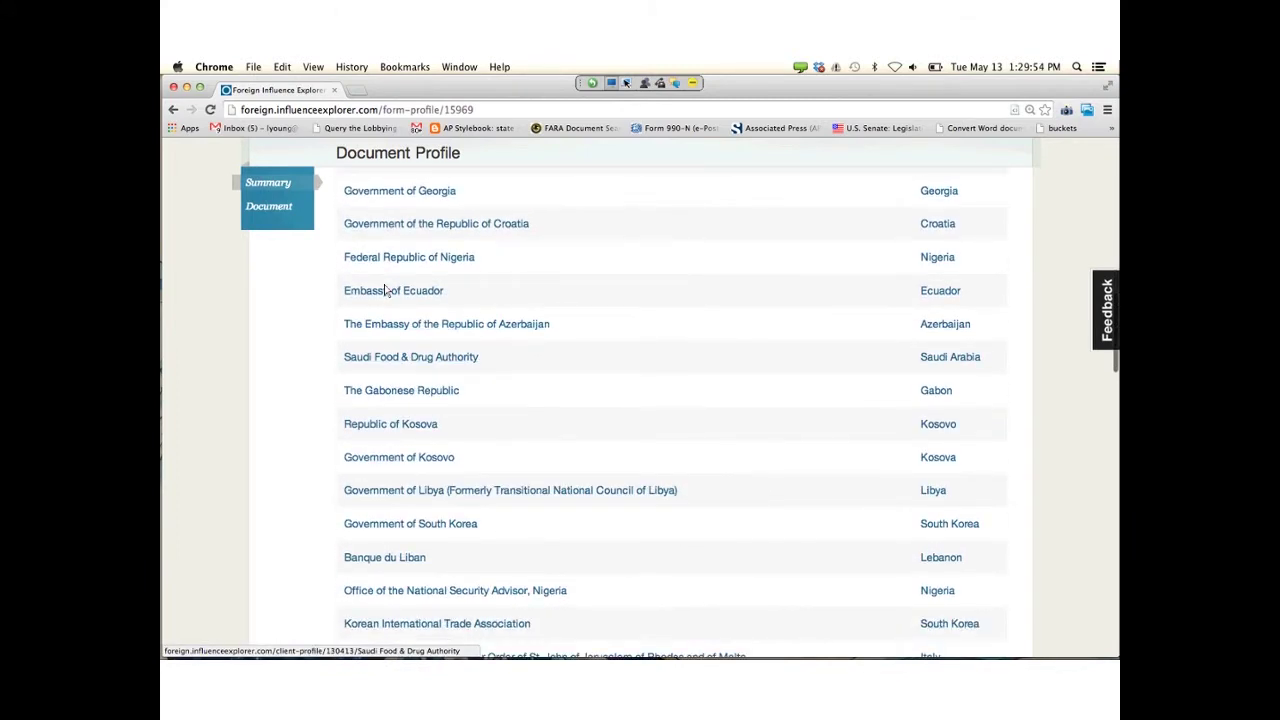
{"action": "scroll", "coordinate": [385, 289], "scroll_direction": "down", "scroll_amount": 5}
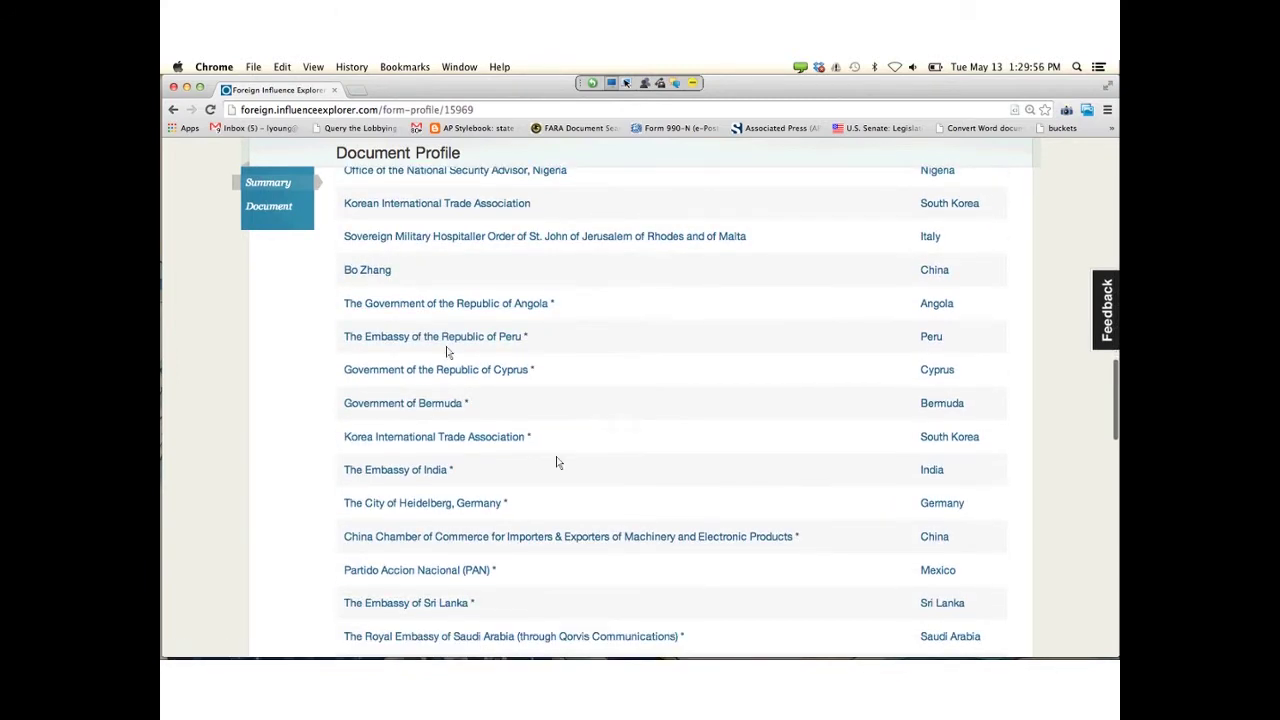
- Examine the rest of the Patton Boggs client list, the scanned amendment with its stated purpose, and the PDF download section
{"action": "scroll", "coordinate": [447, 352], "scroll_direction": "down", "scroll_amount": 14}
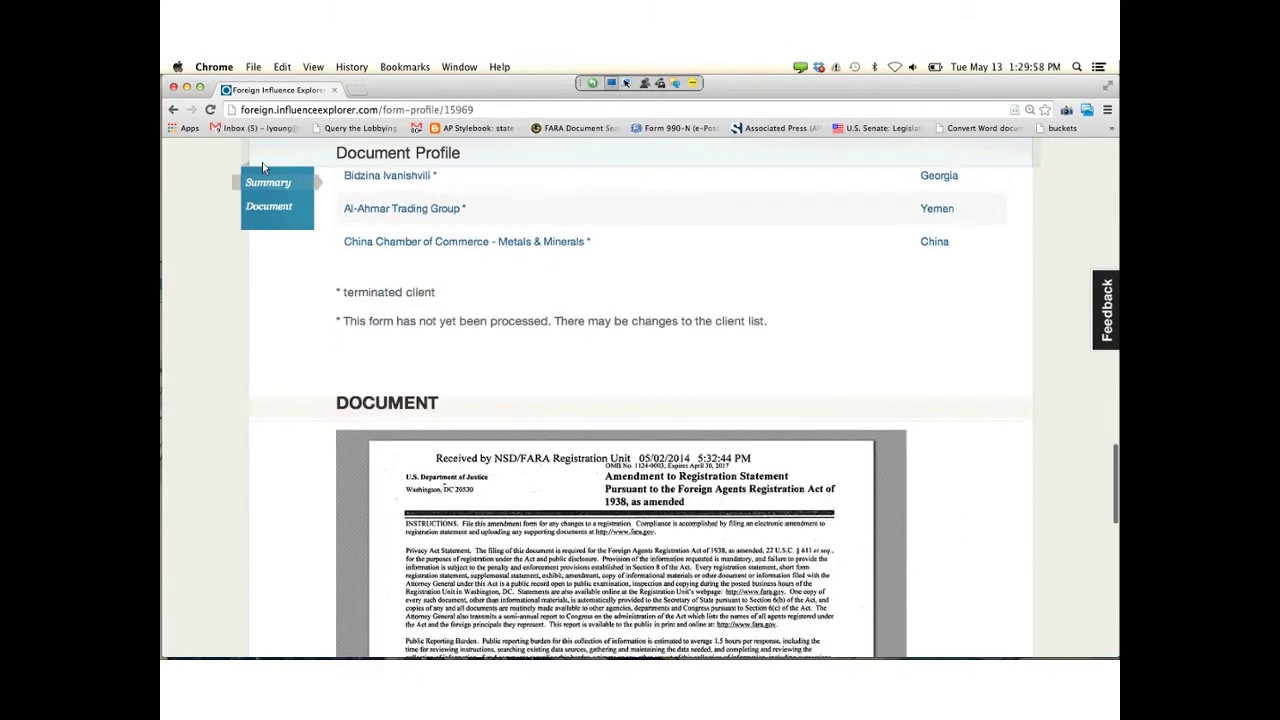
{"action": "scroll", "coordinate": [265, 170], "scroll_direction": "down", "scroll_amount": 2}
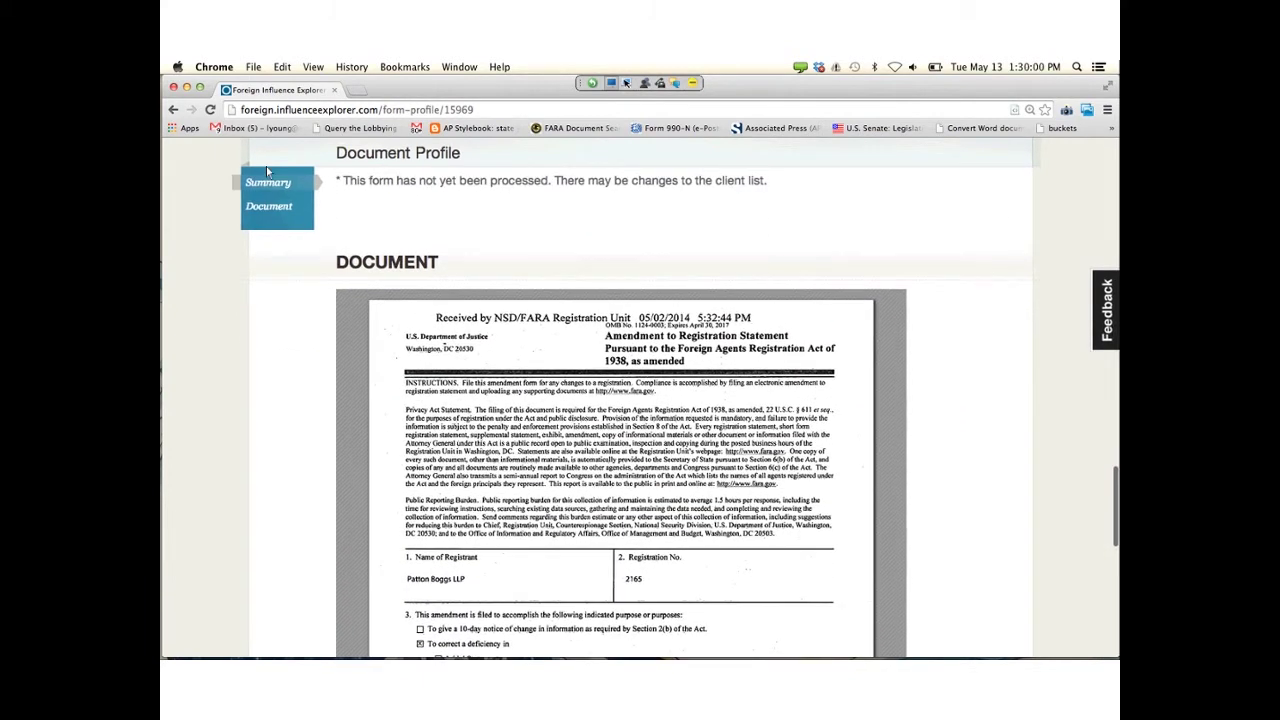
{"action": "scroll", "coordinate": [266, 172], "scroll_direction": "down", "scroll_amount": 10}
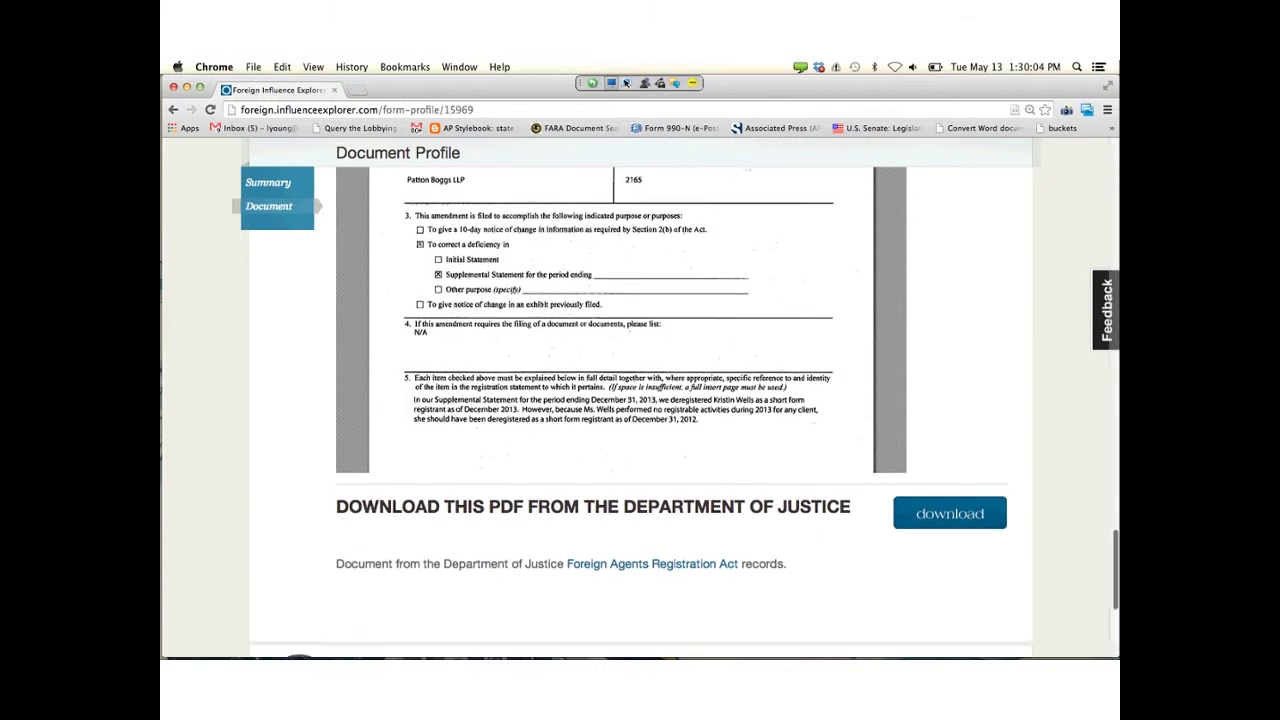
{"action": "scroll", "coordinate": [620, 400], "scroll_direction": "up", "scroll_amount": 4}
{"action": "scroll", "coordinate": [620, 400], "scroll_direction": "up", "scroll_amount": 20}
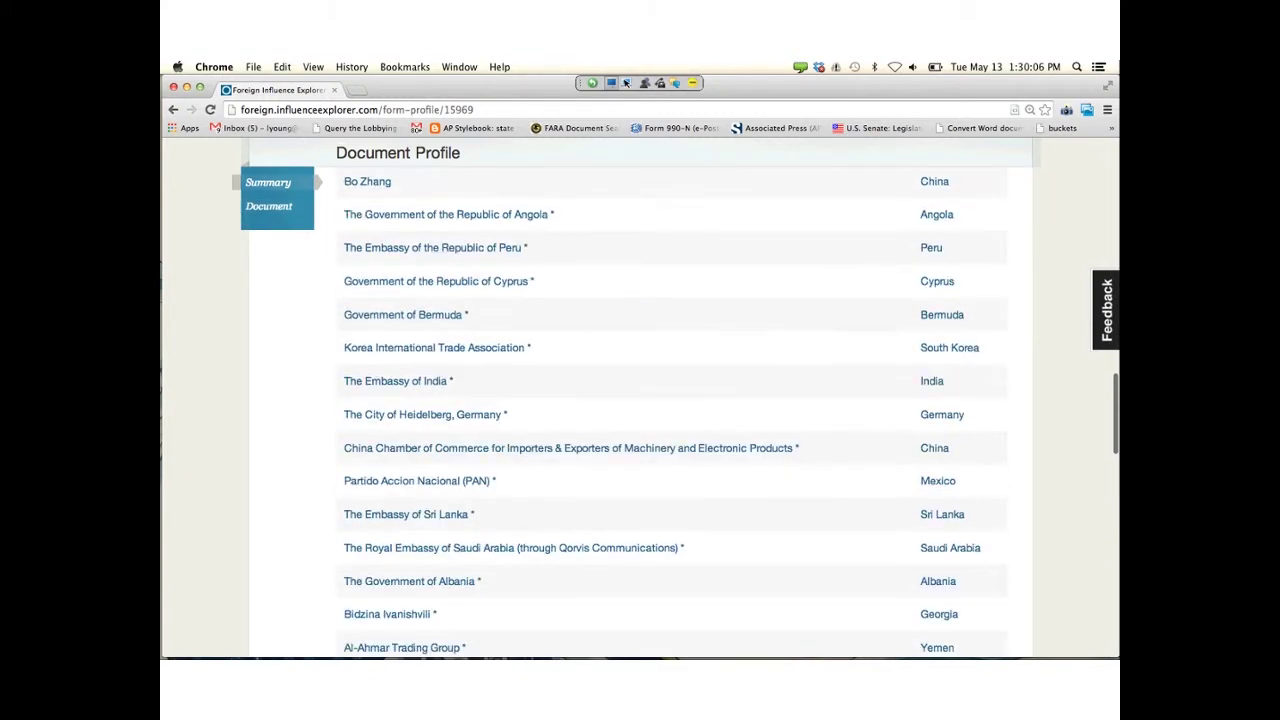
{"action": "scroll", "coordinate": [640, 400], "scroll_direction": "up", "scroll_amount": 8}
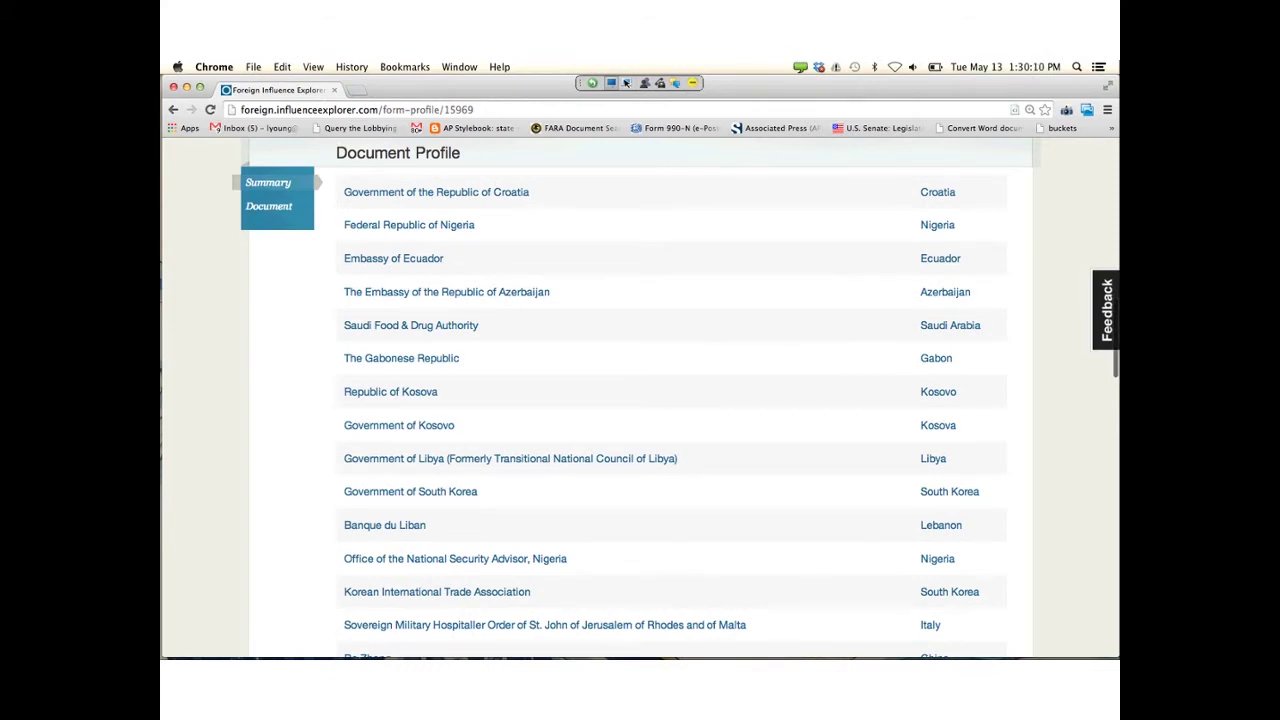
{"action": "scroll", "coordinate": [640, 400], "scroll_direction": "up", "scroll_amount": 10}
{"action": "scroll", "coordinate": [640, 400], "scroll_direction": "up", "scroll_amount": 4}
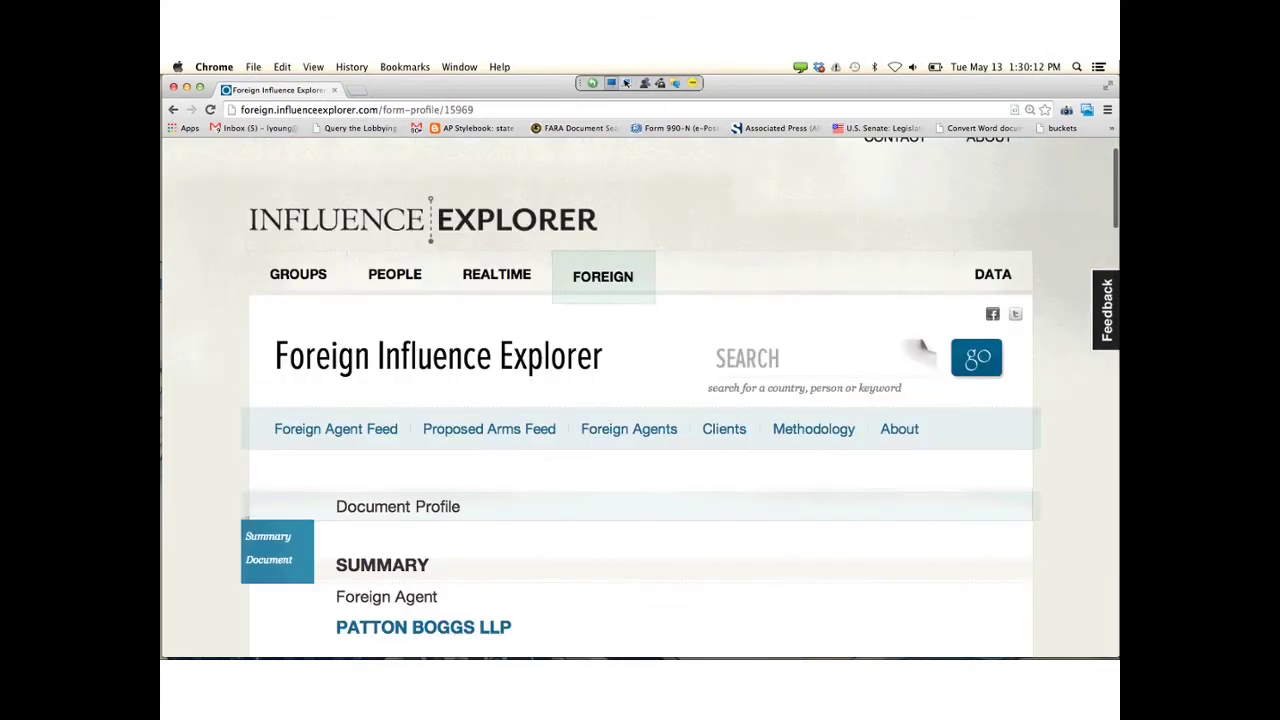
- Open the 2013 Foreign Agent totals and sort the table to list agents with federal lobbying first
{"action": "left_click", "coordinate": [645, 550]}
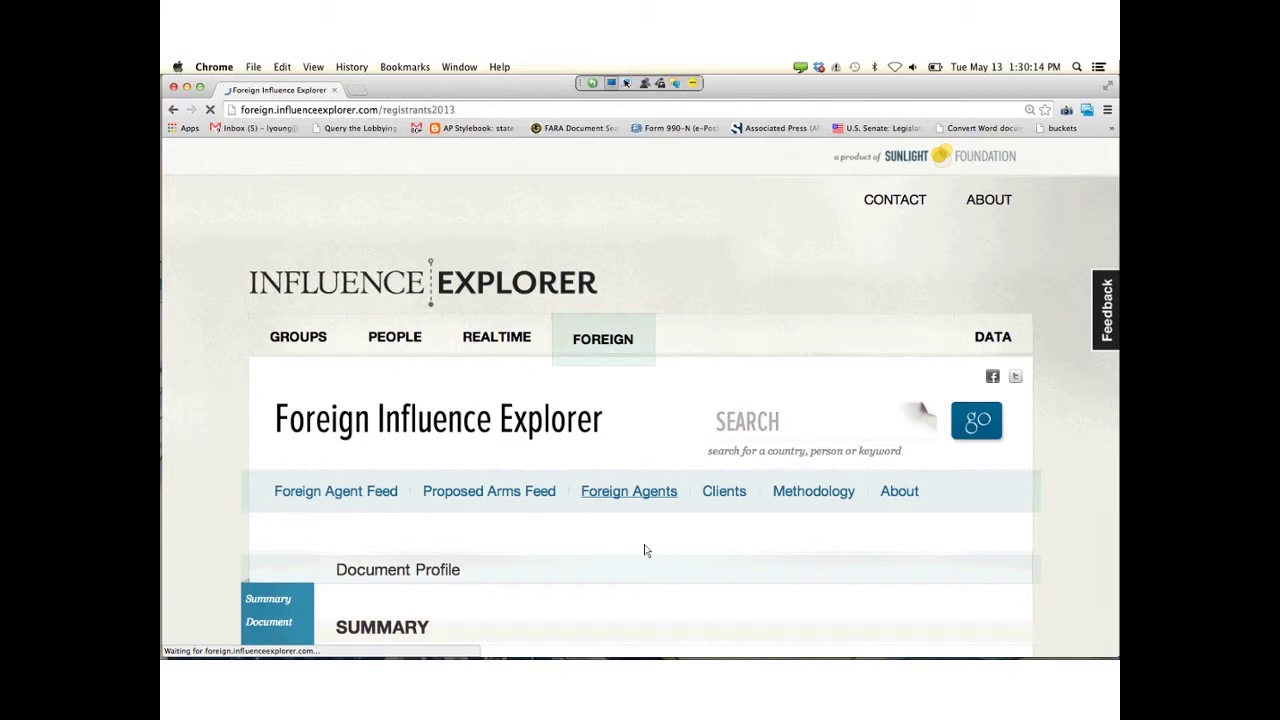
{"action": "scroll", "coordinate": [690, 596], "scroll_direction": "down", "scroll_amount": 3}
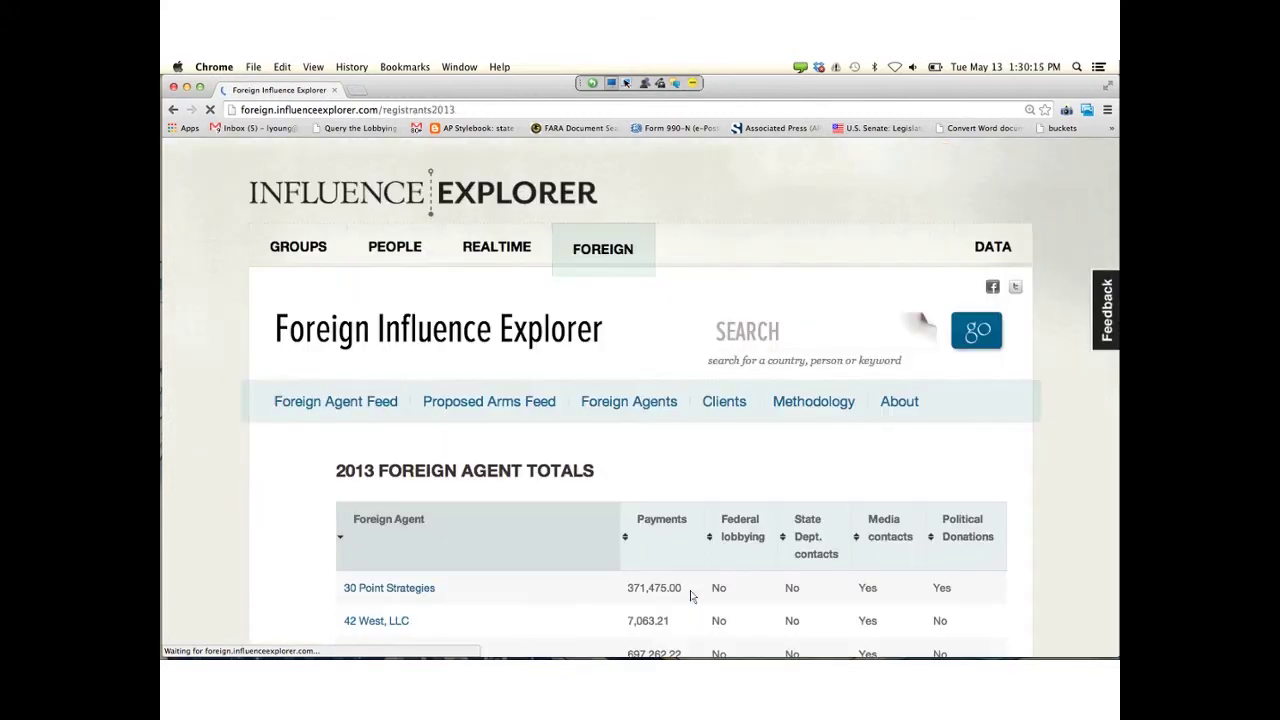
{"action": "scroll", "coordinate": [690, 596], "scroll_direction": "down", "scroll_amount": 2}
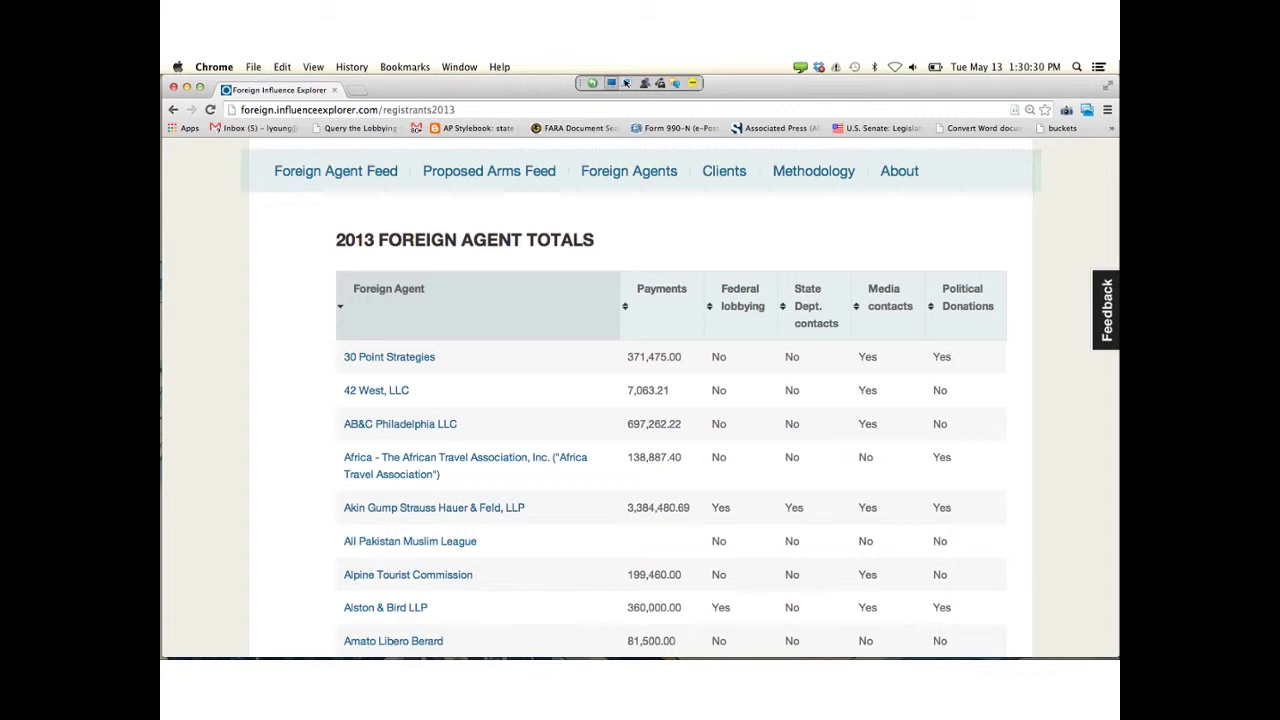
{"action": "left_click", "coordinate": [630, 300]}
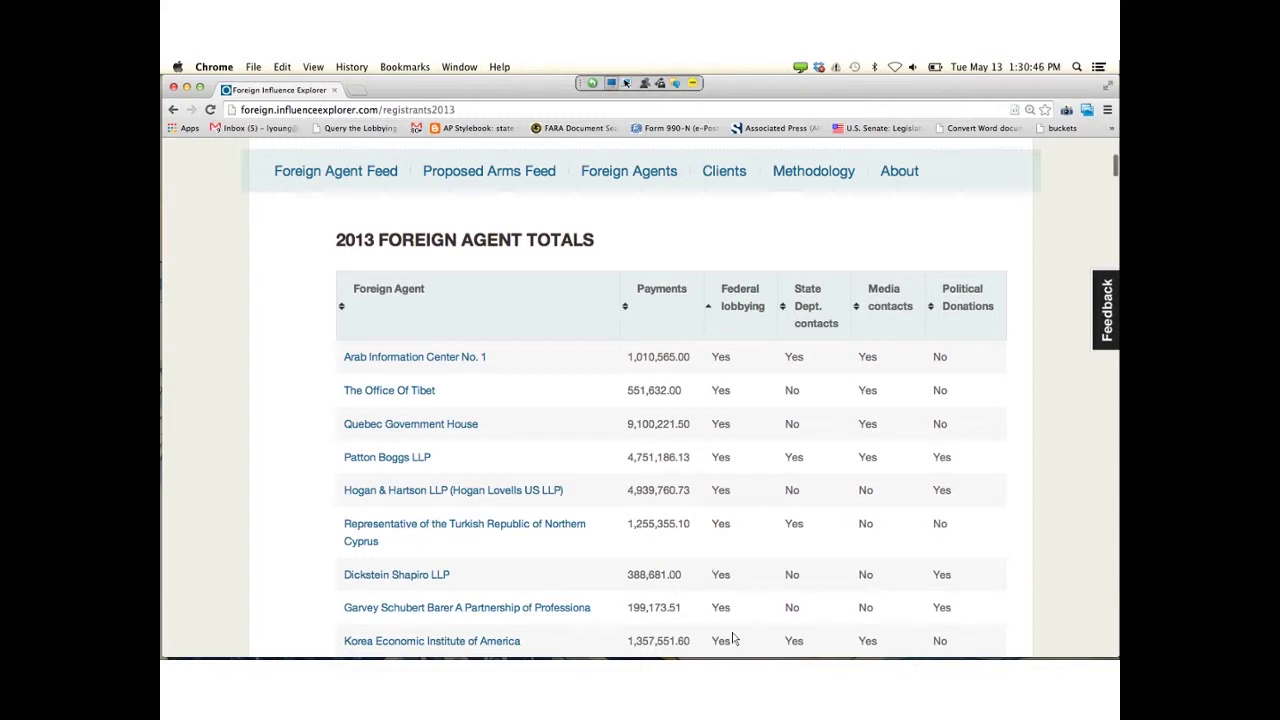
{"action": "scroll", "coordinate": [733, 638], "scroll_direction": "down", "scroll_amount": 1}
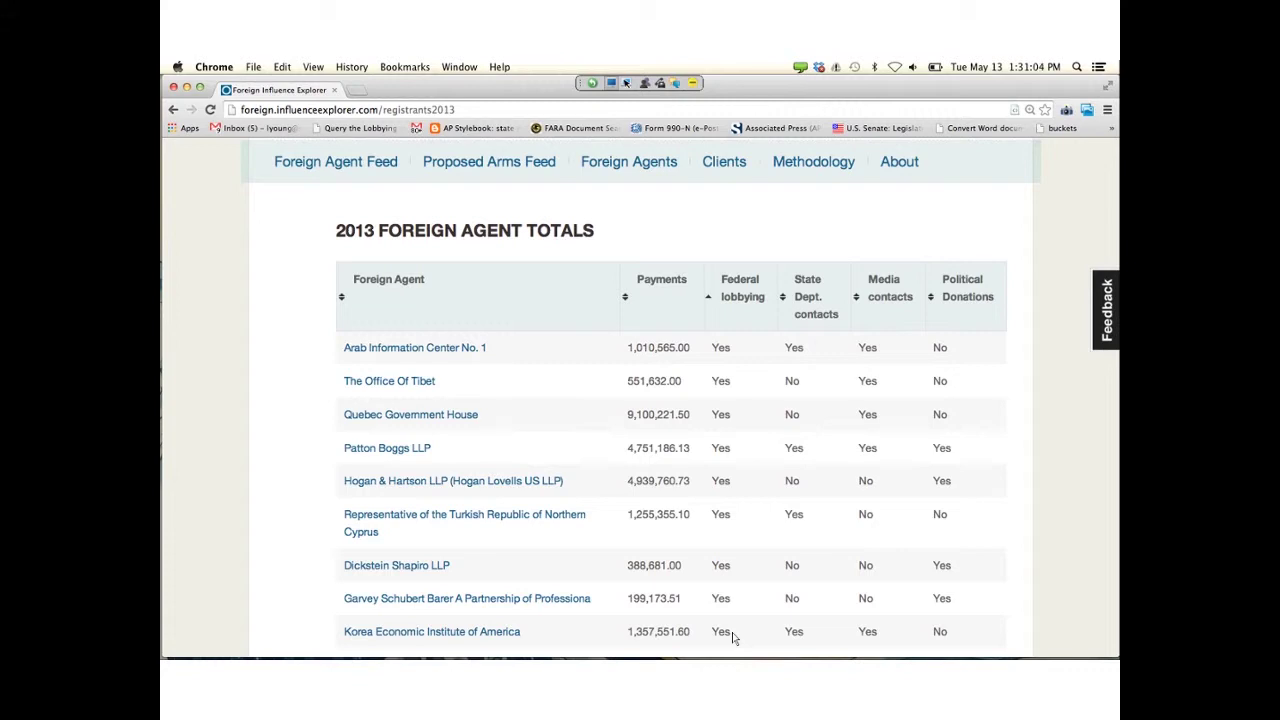
- Sort the 2013 totals to list agents with State Dept. contacts first and look through the leading rows
{"action": "scroll", "coordinate": [733, 638], "scroll_direction": "down", "scroll_amount": 1}
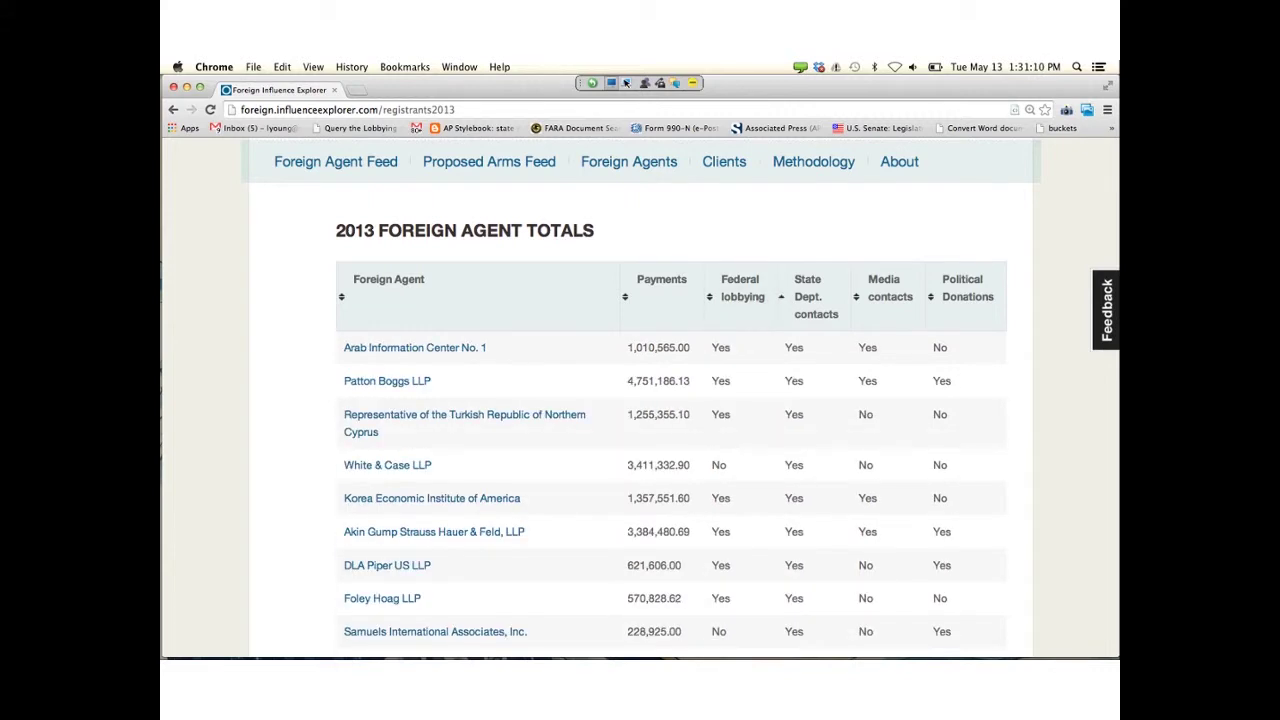
{"action": "scroll", "coordinate": [642, 400], "scroll_direction": "down", "scroll_amount": 1}
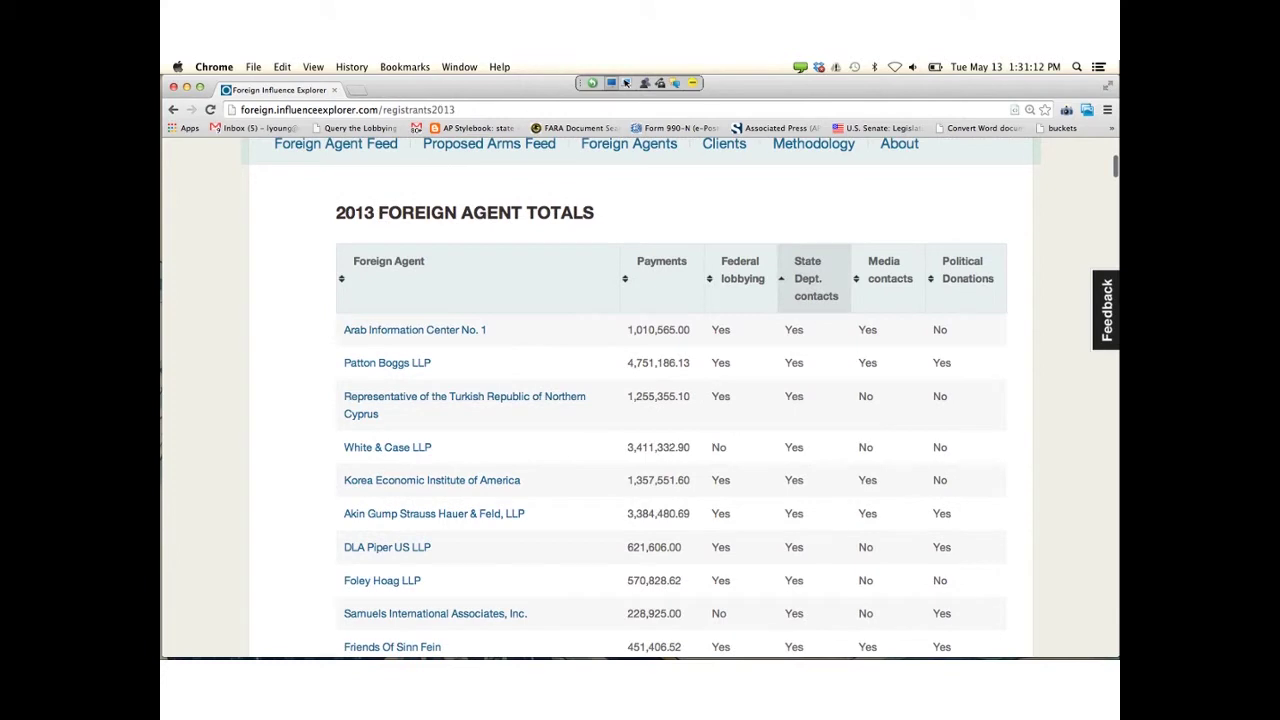
{"action": "scroll", "coordinate": [642, 400], "scroll_direction": "down", "scroll_amount": 3}
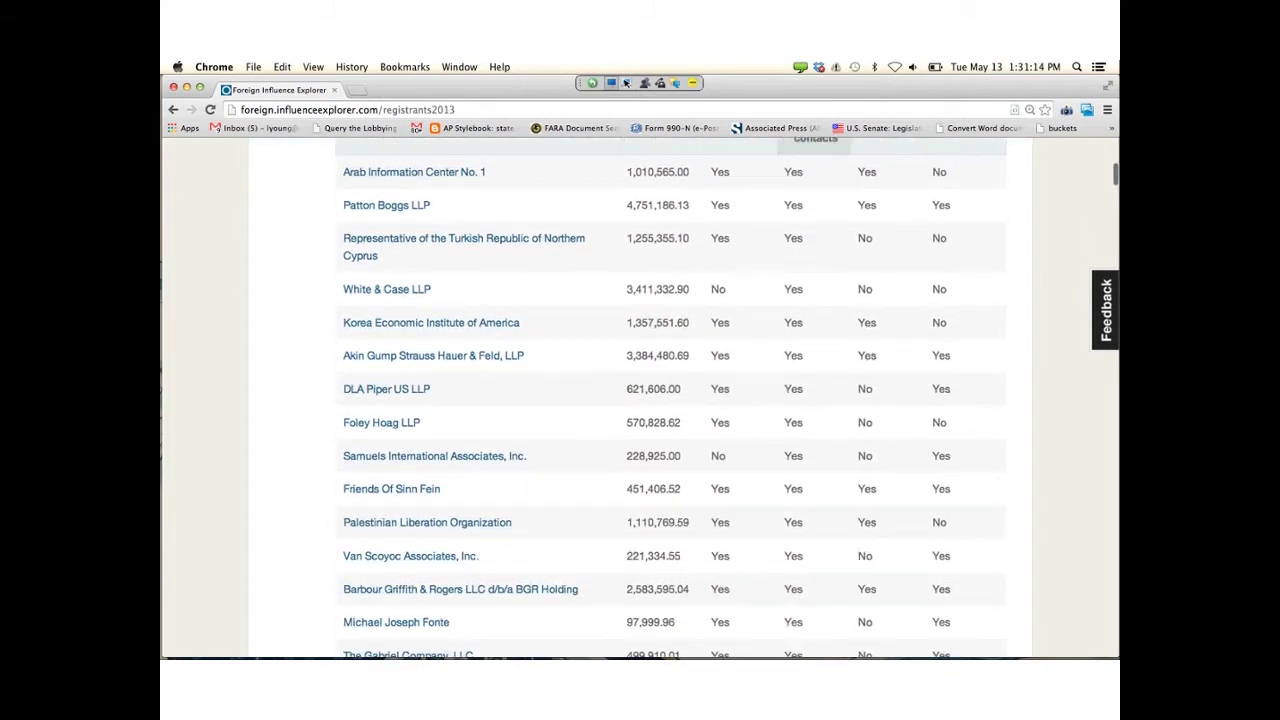
{"action": "scroll", "coordinate": [642, 400], "scroll_direction": "up", "scroll_amount": 2}
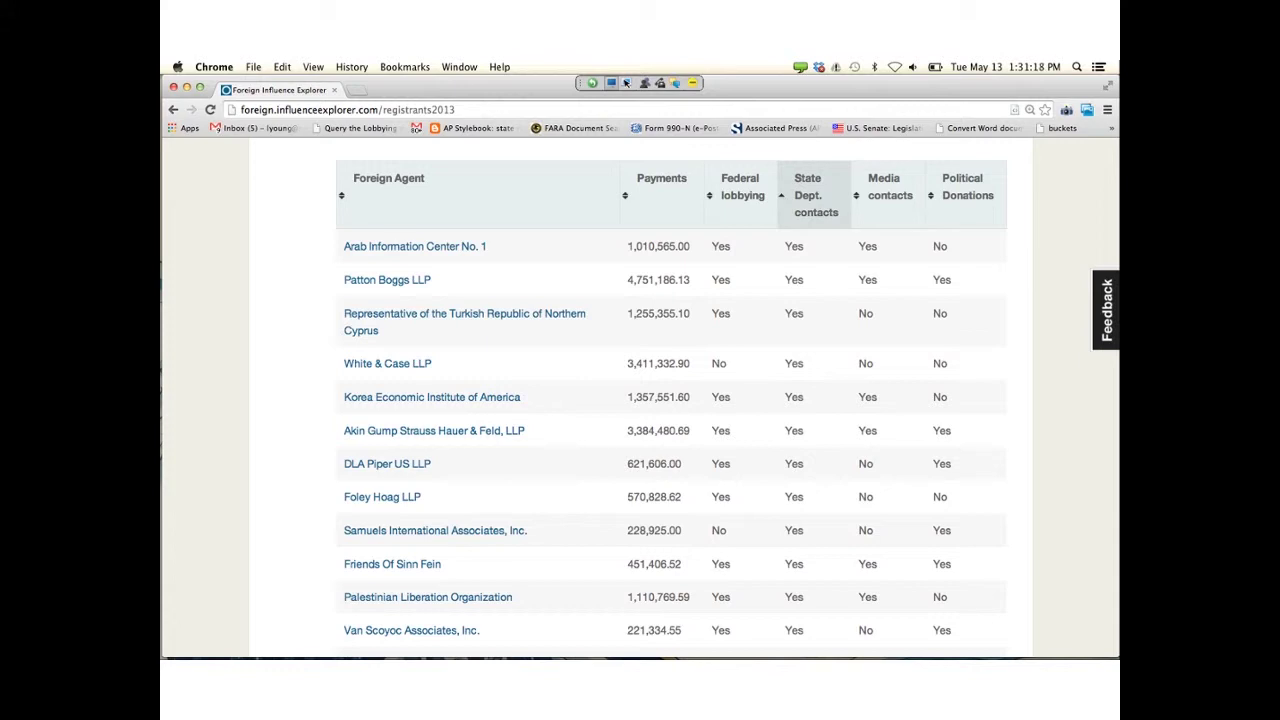
- Sort the agent totals by media contacts and then by political donations, listing the Yes entries first
{"action": "left_click", "coordinate": [884, 187]}
{"action": "left_click", "coordinate": [884, 187]}
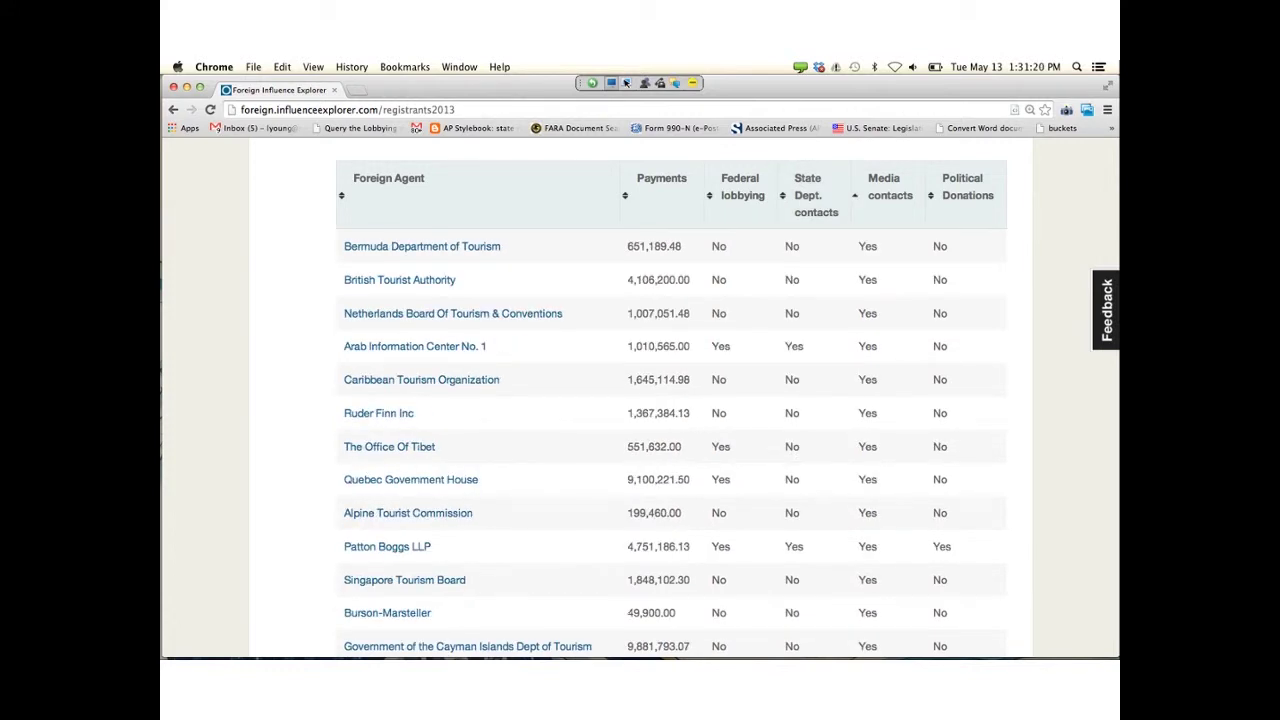
{"action": "scroll", "coordinate": [884, 300], "scroll_direction": "down", "scroll_amount": 3}
{"action": "scroll", "coordinate": [672, 400], "scroll_direction": "up", "scroll_amount": 5}
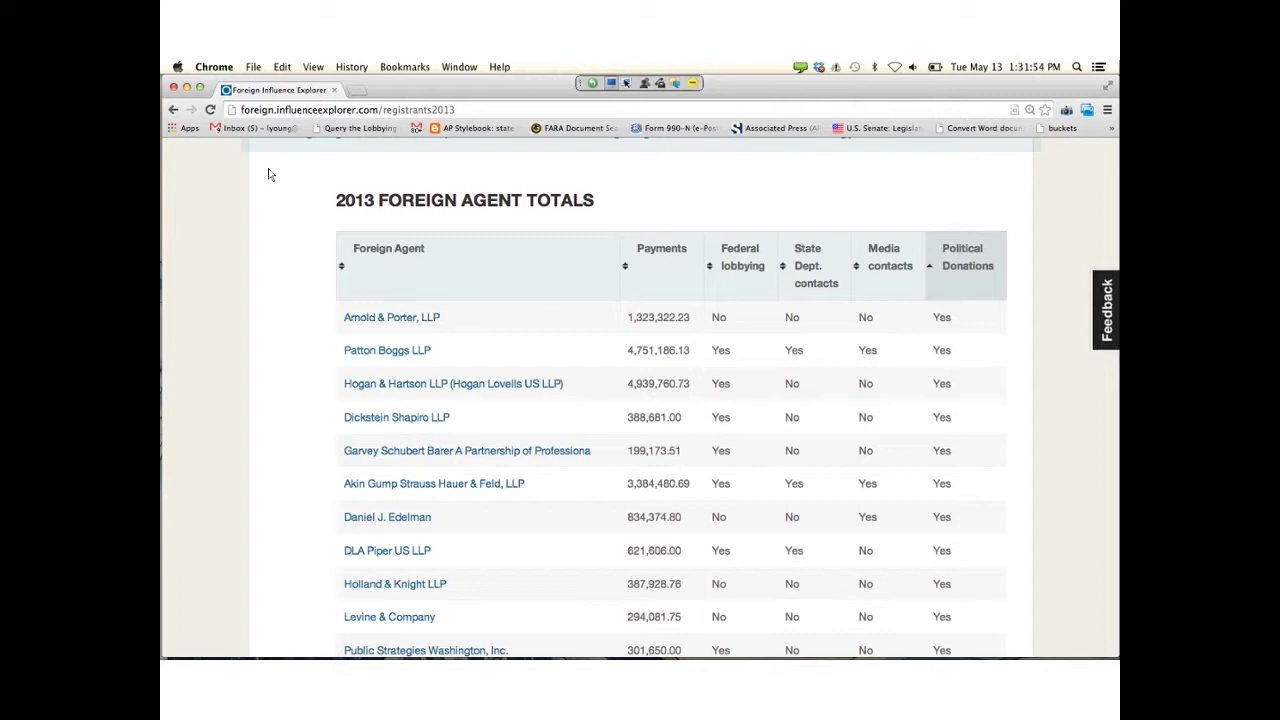
- Look through the entire foreign agent list sorted by political donations and return to its beginning
{"action": "scroll", "coordinate": [268, 175], "scroll_direction": "down", "scroll_amount": 20}
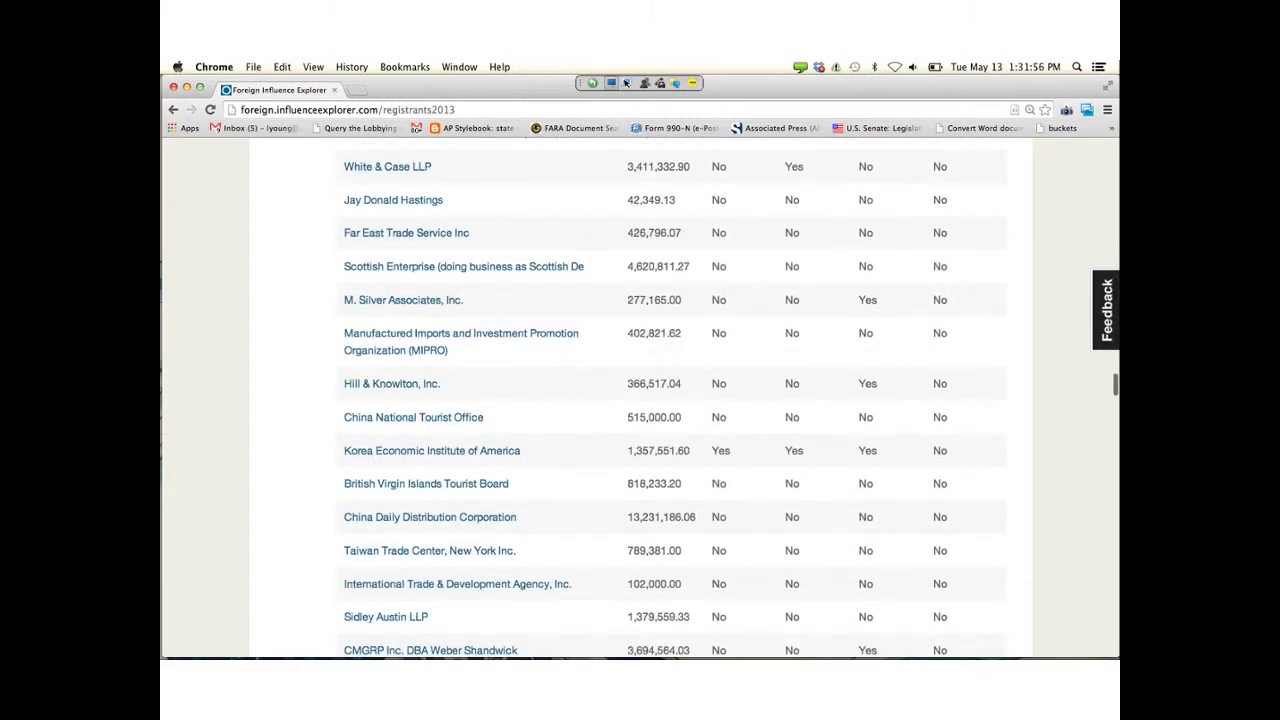
{"action": "scroll", "coordinate": [640, 400], "scroll_direction": "down", "scroll_amount": 20}
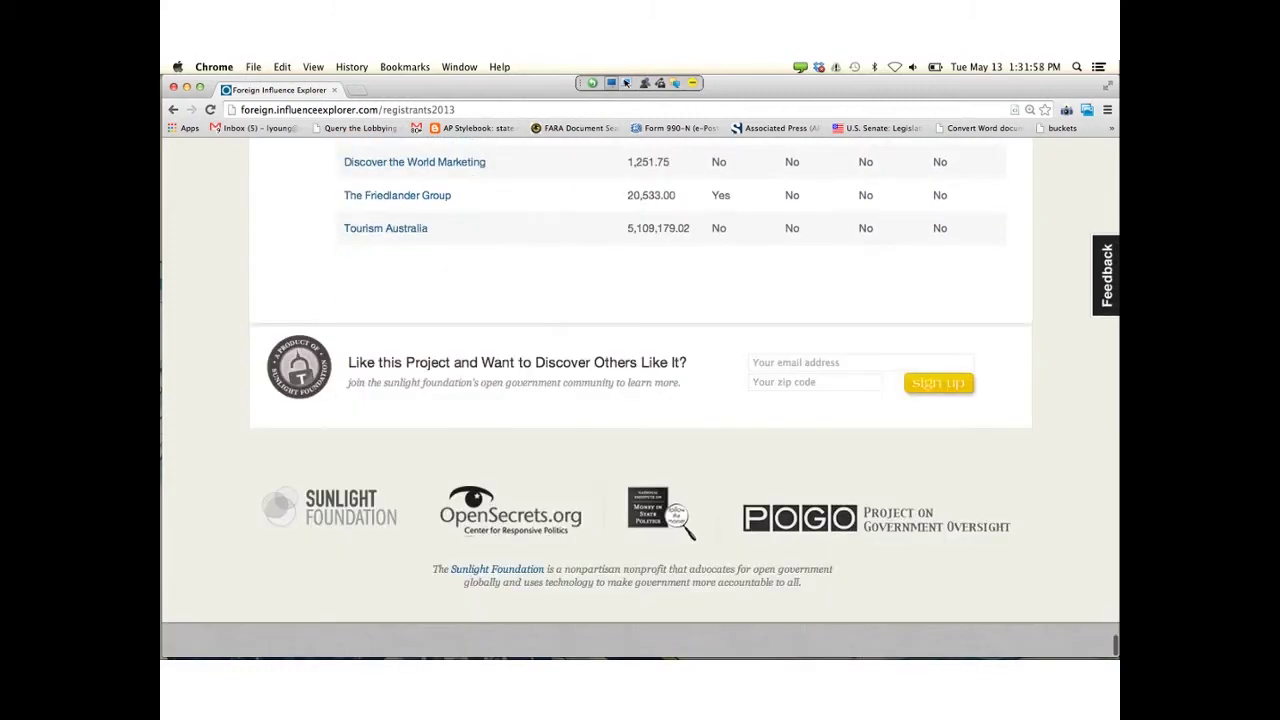
{"action": "scroll", "coordinate": [640, 400], "scroll_direction": "up", "scroll_amount": 15}
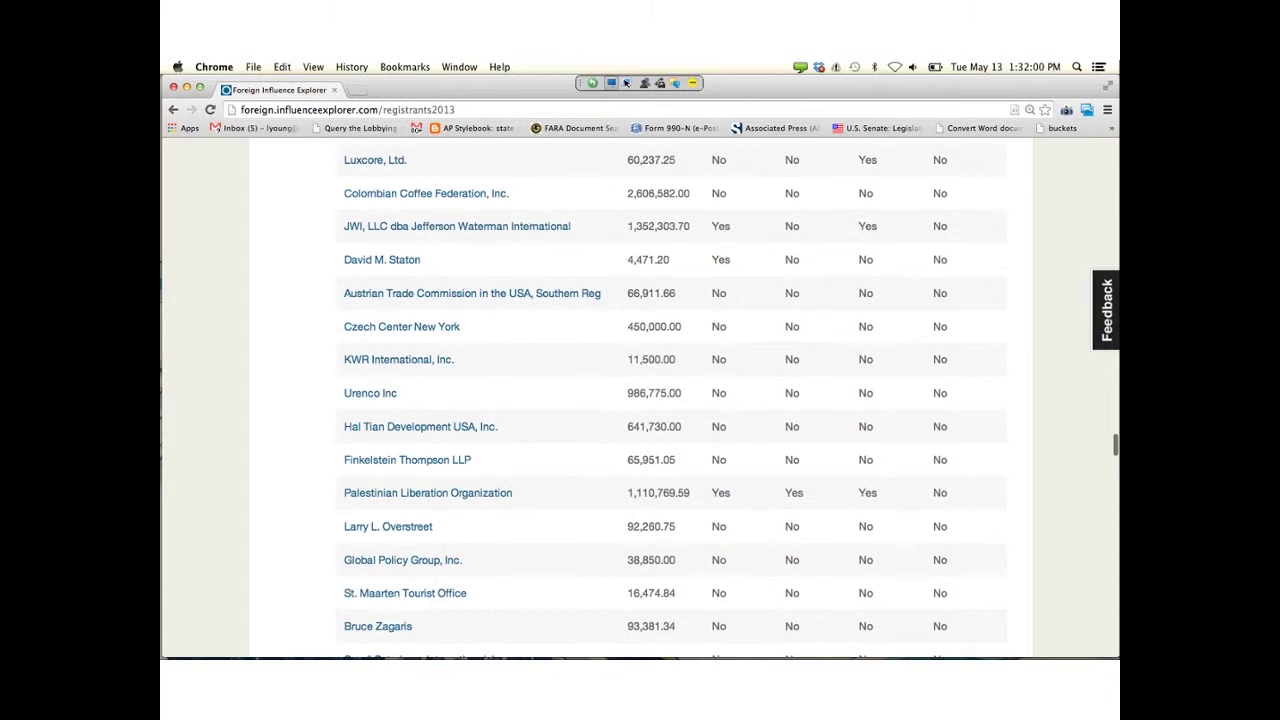
{"action": "scroll", "coordinate": [640, 400], "scroll_direction": "up", "scroll_amount": 18}
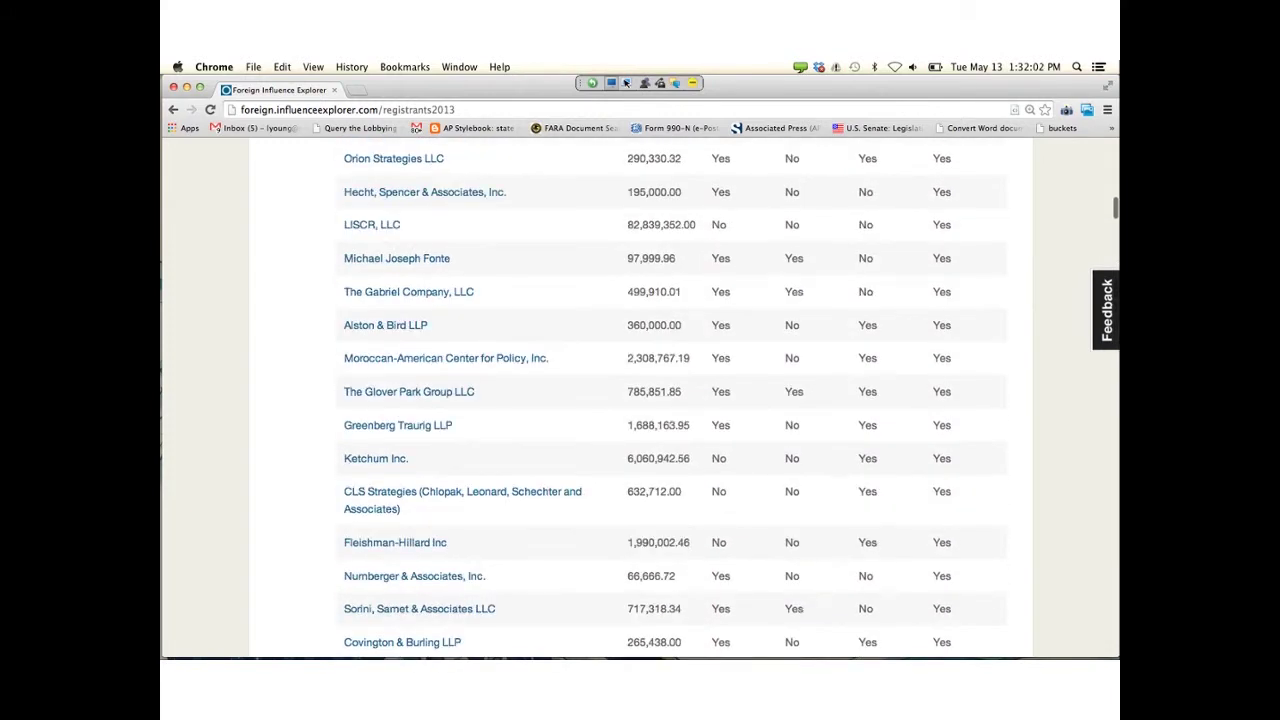
{"action": "scroll", "coordinate": [918, 405], "scroll_direction": "up", "scroll_amount": 12}
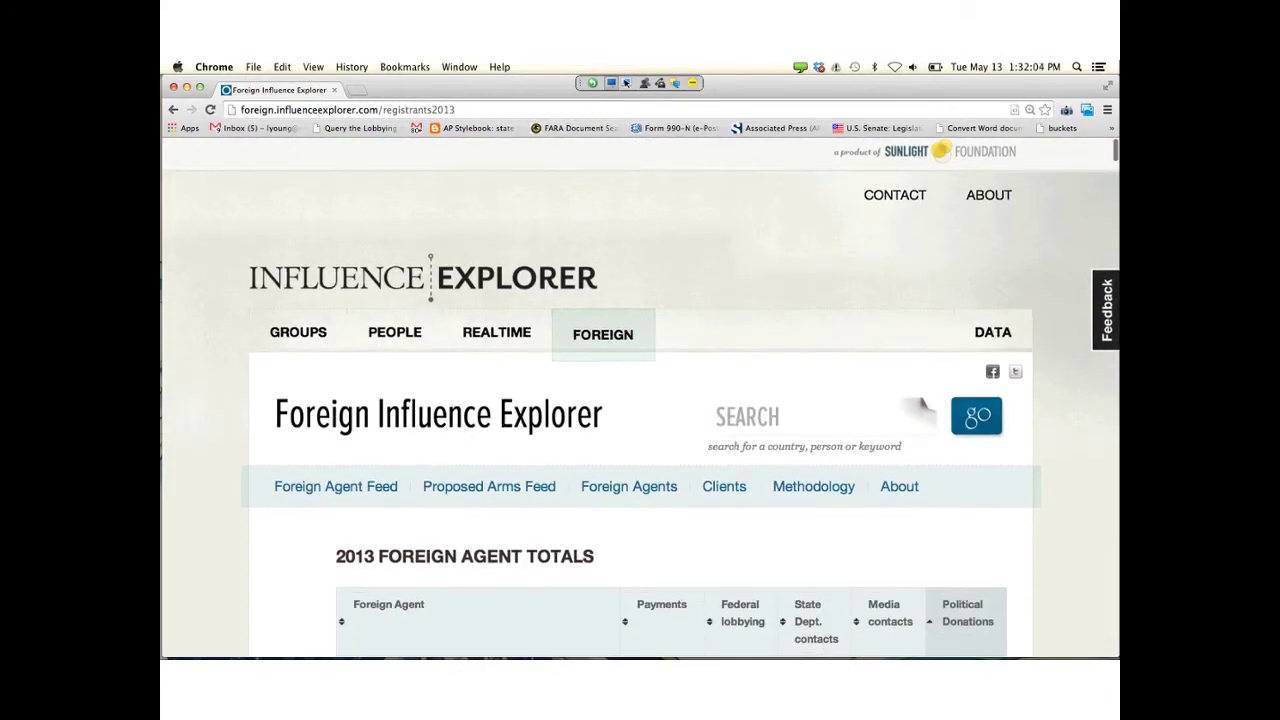
{"action": "scroll", "coordinate": [640, 400], "scroll_direction": "down", "scroll_amount": 2}
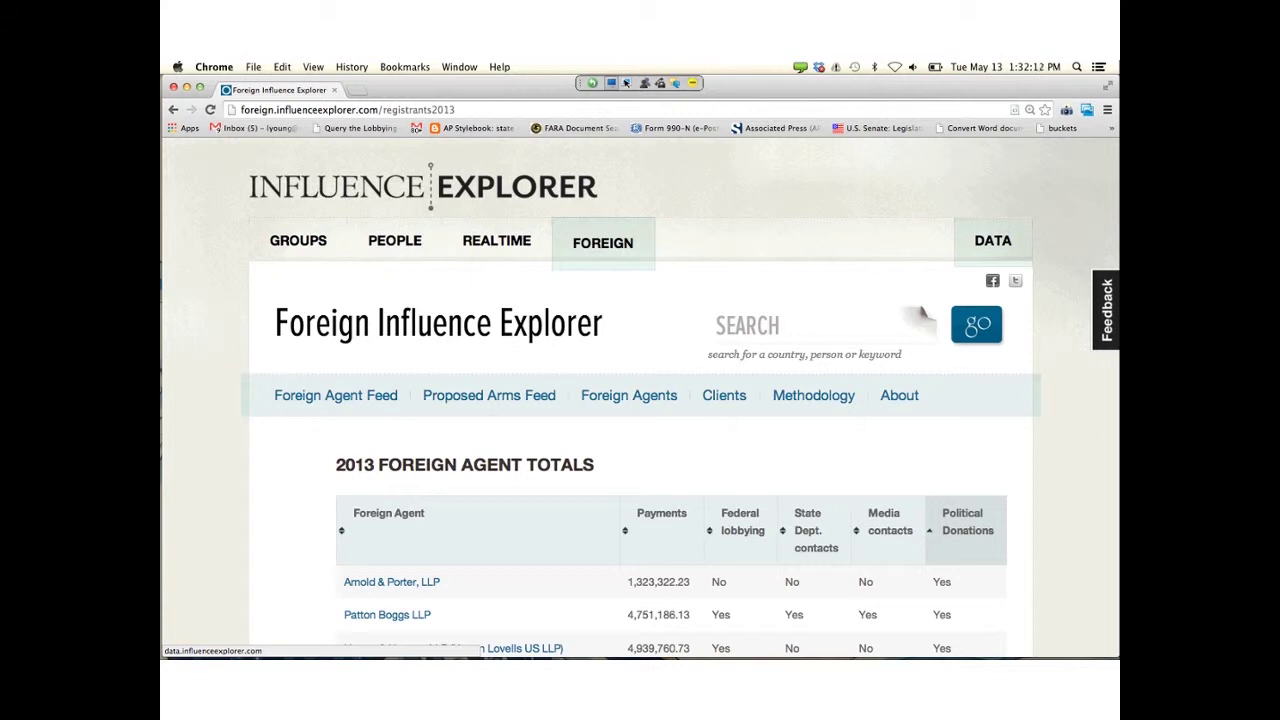
- Open the site's bulk data downloads and review the Foreign Influence datasets and their coverage notes
{"action": "left_click", "coordinate": [993, 240]}
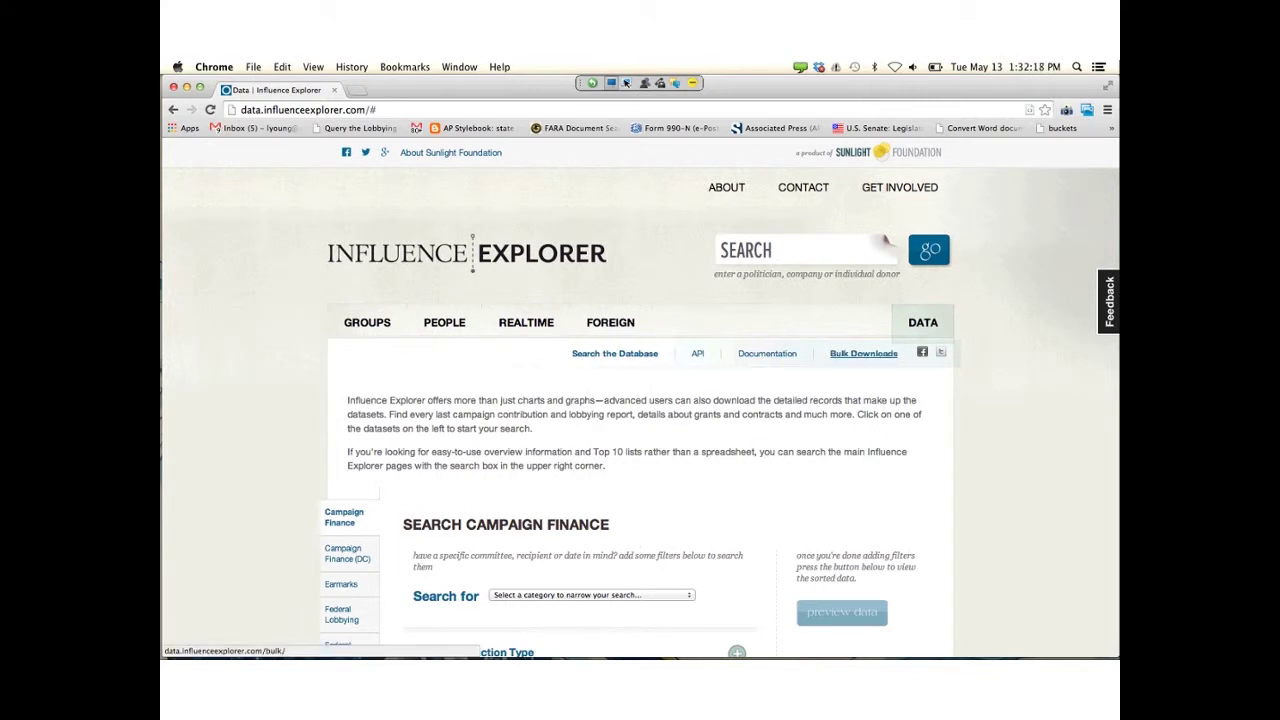
{"action": "left_click", "coordinate": [863, 353]}
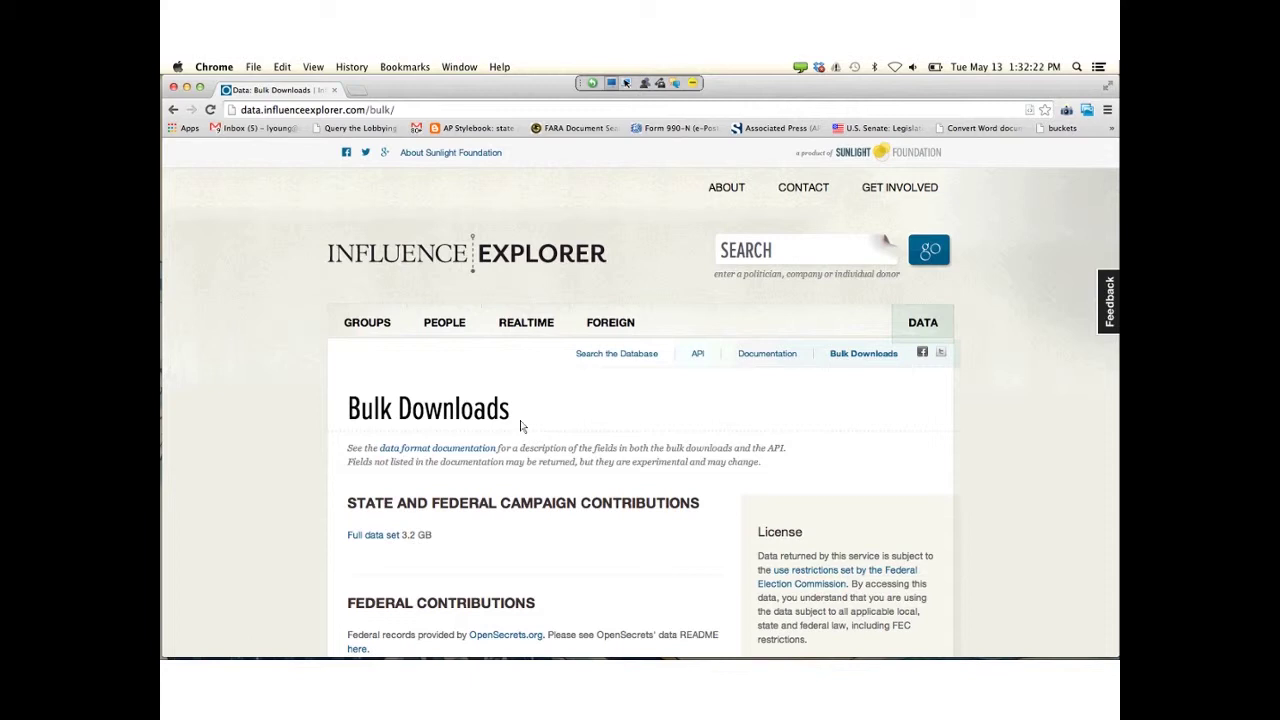
{"action": "scroll", "coordinate": [520, 426], "scroll_direction": "down", "scroll_amount": 10}
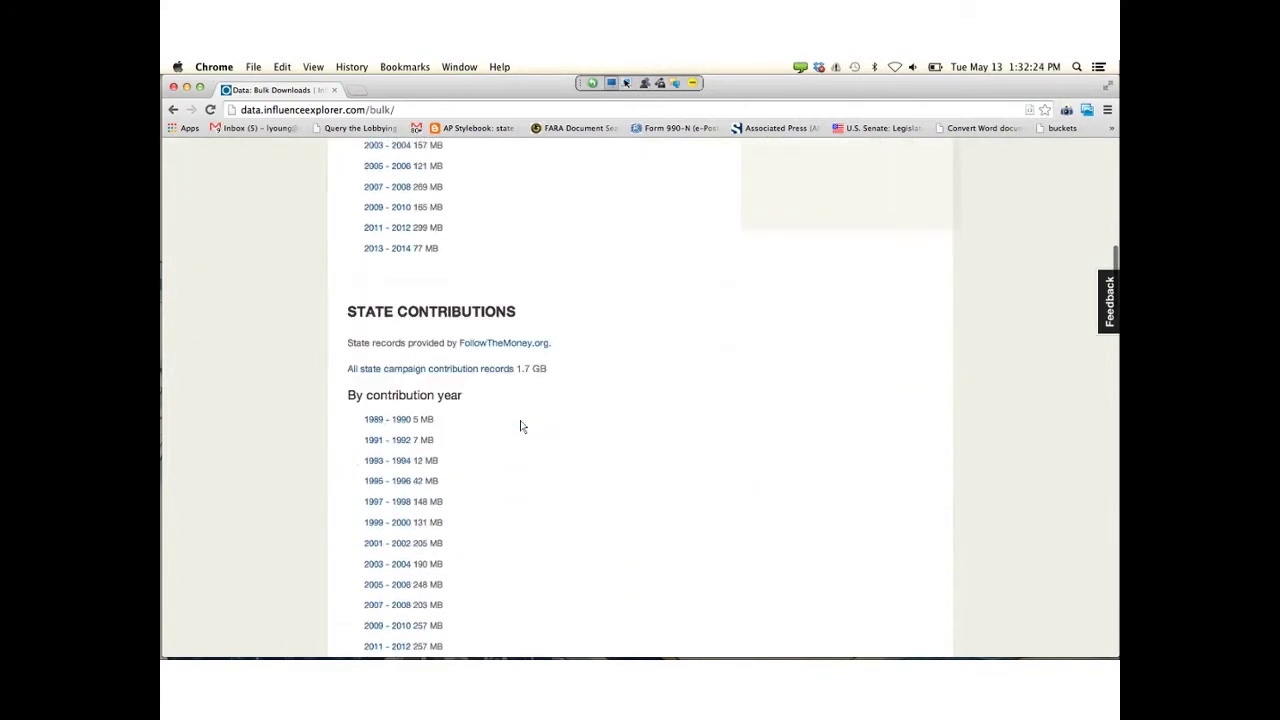
{"action": "scroll", "coordinate": [520, 426], "scroll_direction": "down", "scroll_amount": 10}
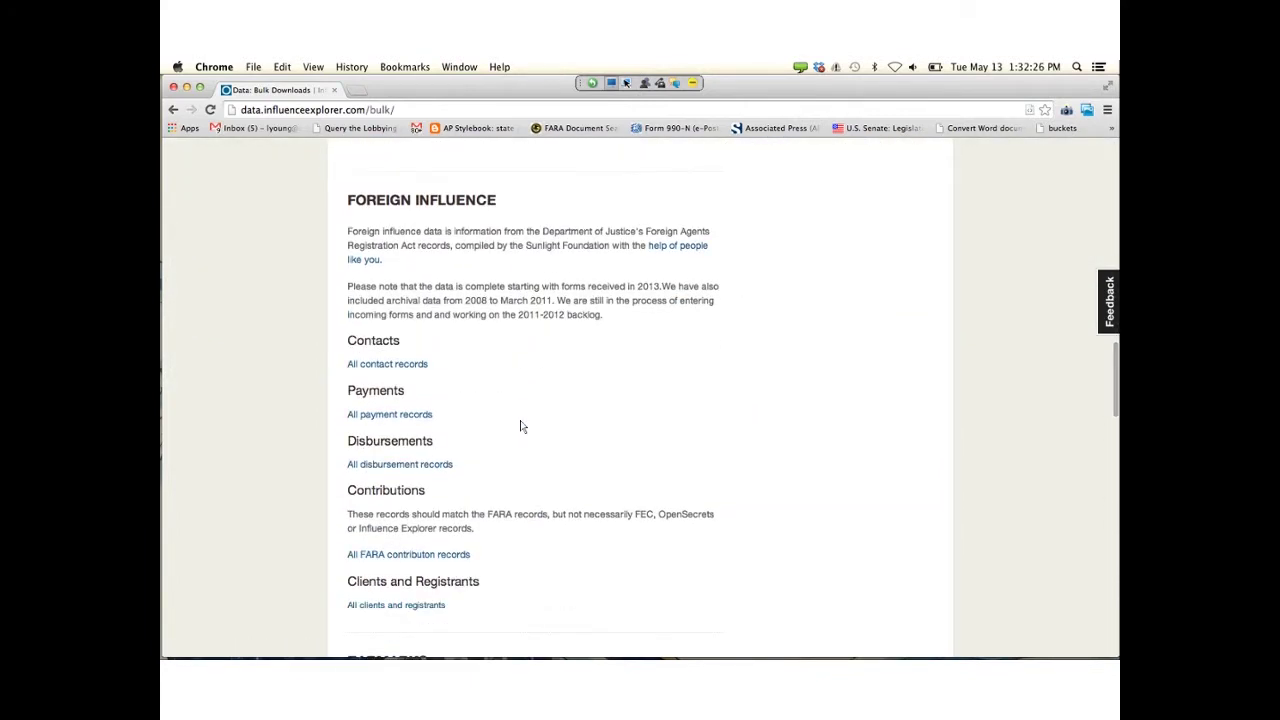
{"action": "scroll", "coordinate": [520, 426], "scroll_direction": "down", "scroll_amount": 2}
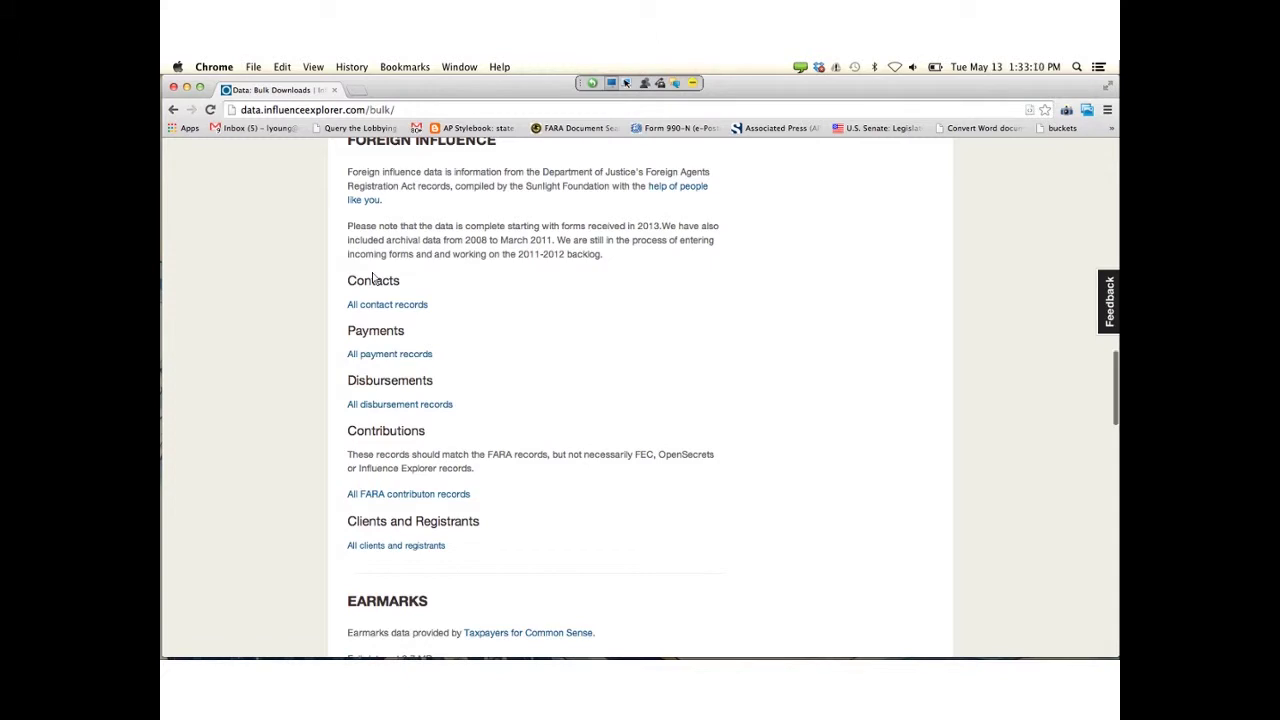
{"action": "scroll", "coordinate": [494, 400], "scroll_direction": "down", "scroll_amount": 1}
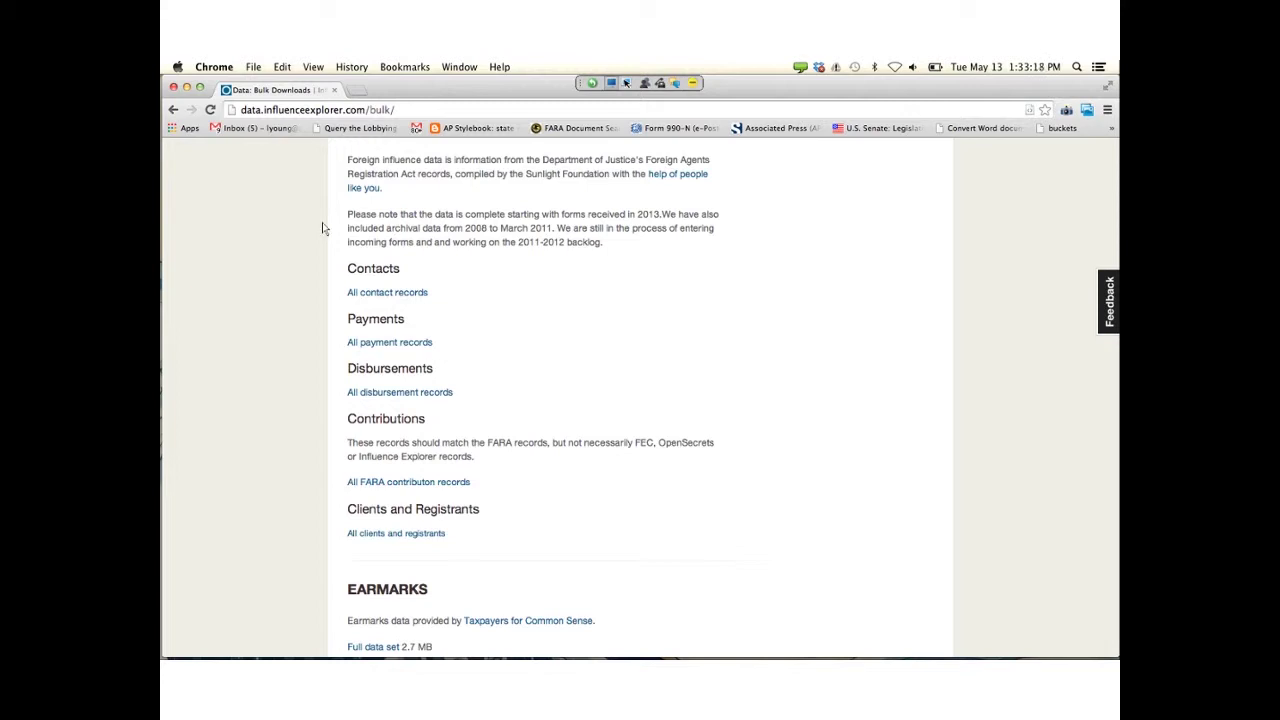
- Download all foreign influence contact records, open the CSV in Excel and look across all its columns
{"action": "left_click", "coordinate": [377, 286]}
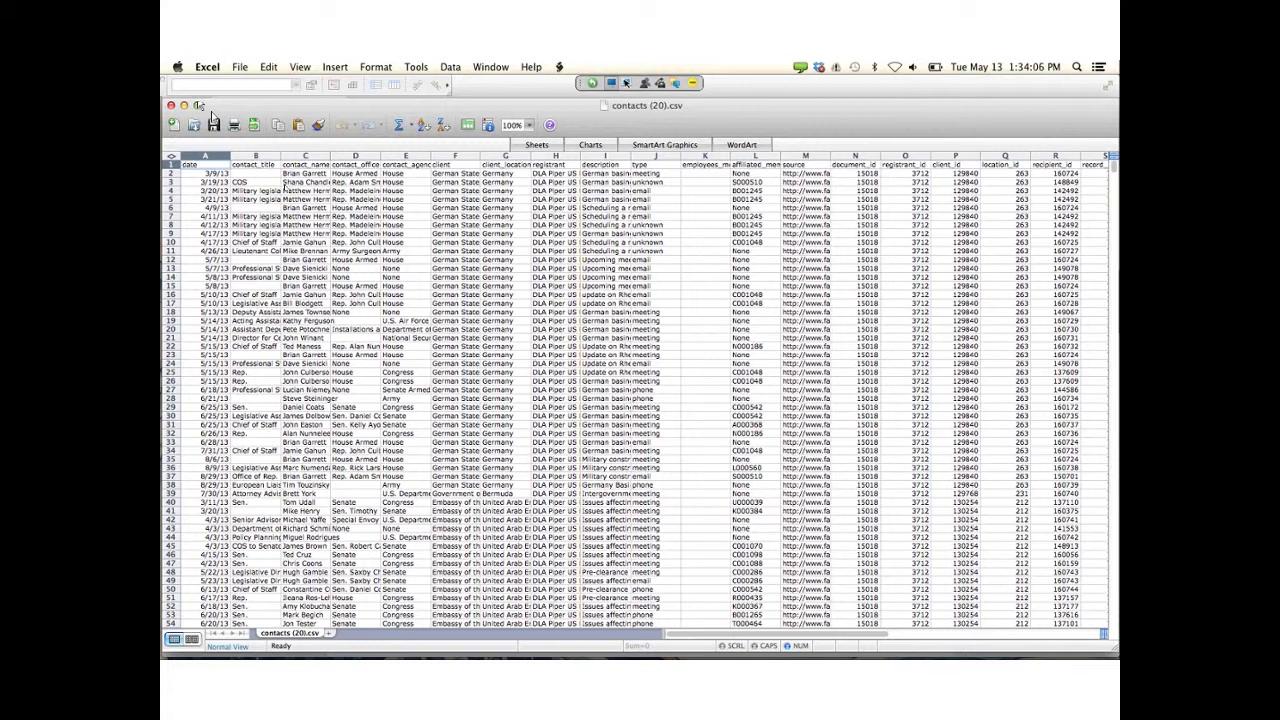
{"action": "scroll", "coordinate": [591, 494], "scroll_direction": "right", "scroll_amount": 10}
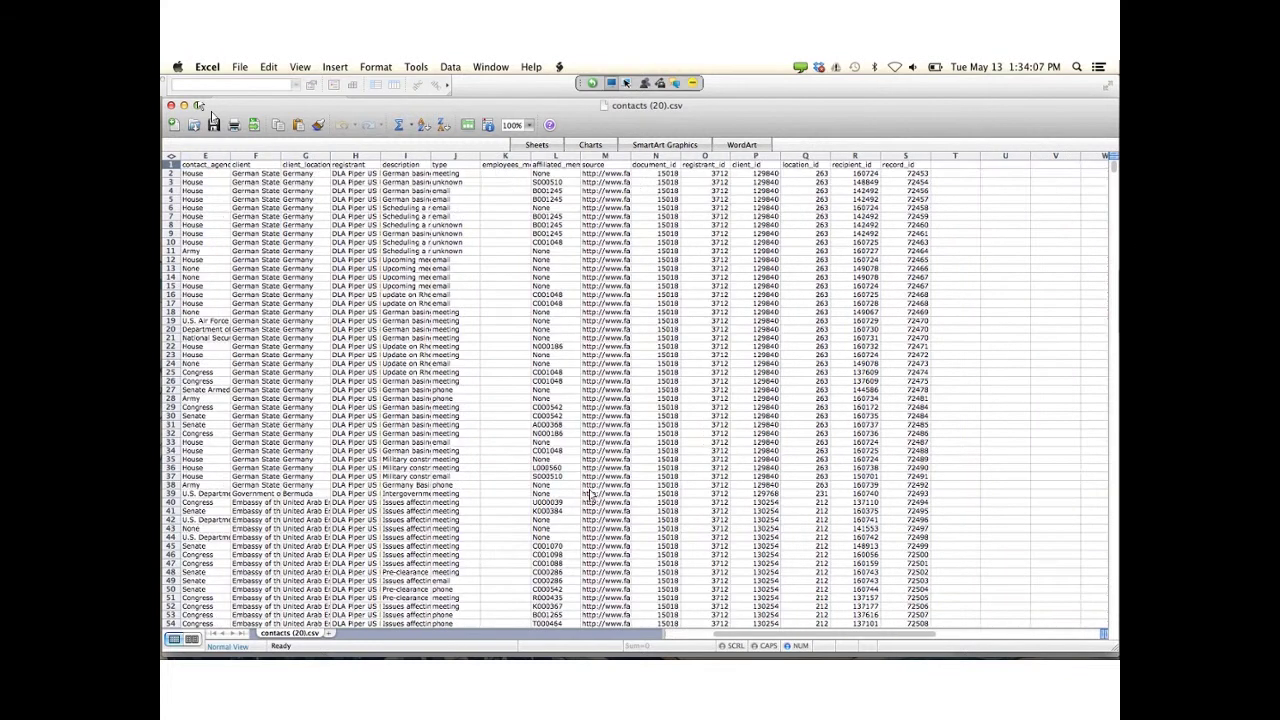
{"action": "scroll", "coordinate": [591, 494], "scroll_direction": "left", "scroll_amount": 10}
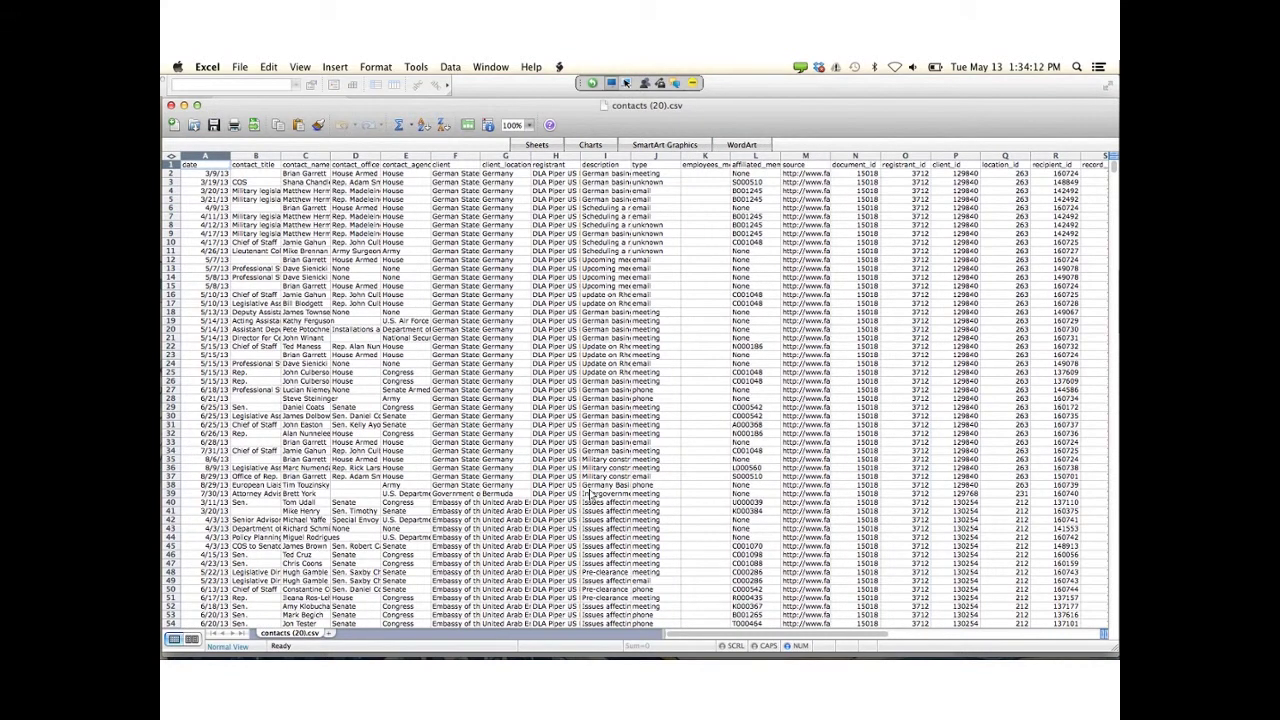
- Widen the contact_title and contact_name columns so their entries are easier to read
{"action": "left_click", "coordinate": [262, 164]}
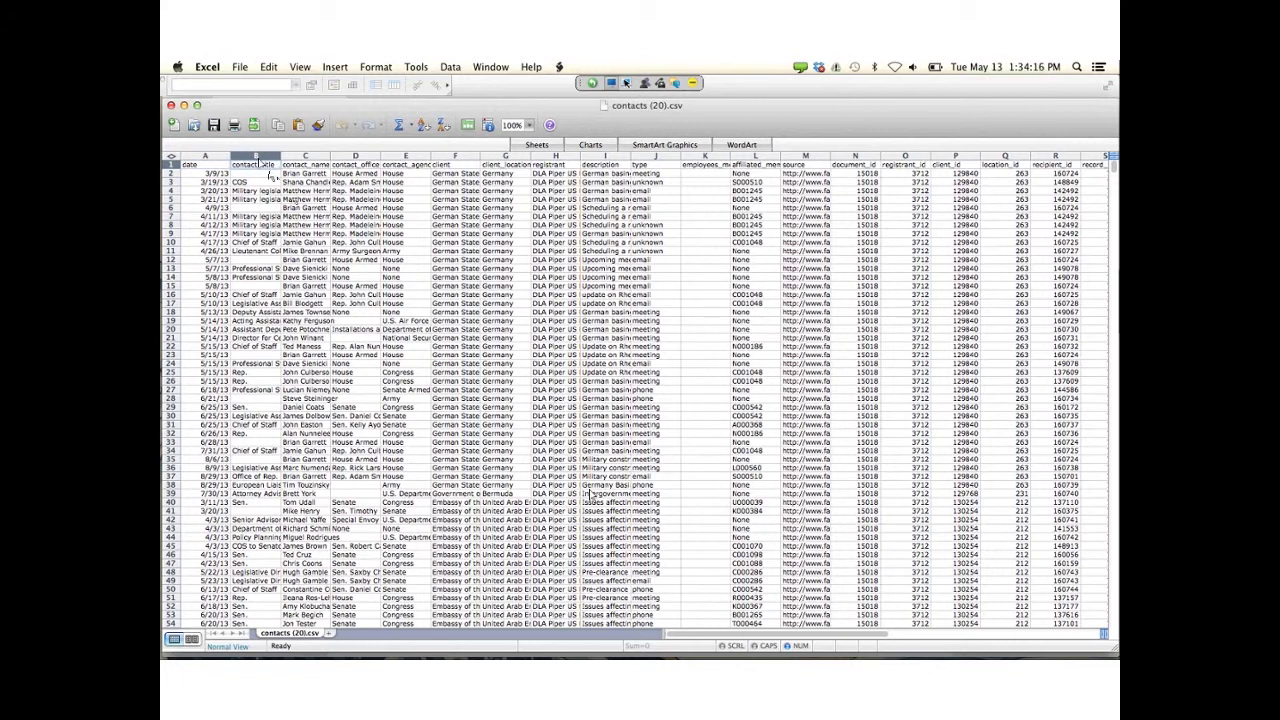
{"action": "left_click_drag", "start_coordinate": [281, 158], "coordinate": [358, 262]}
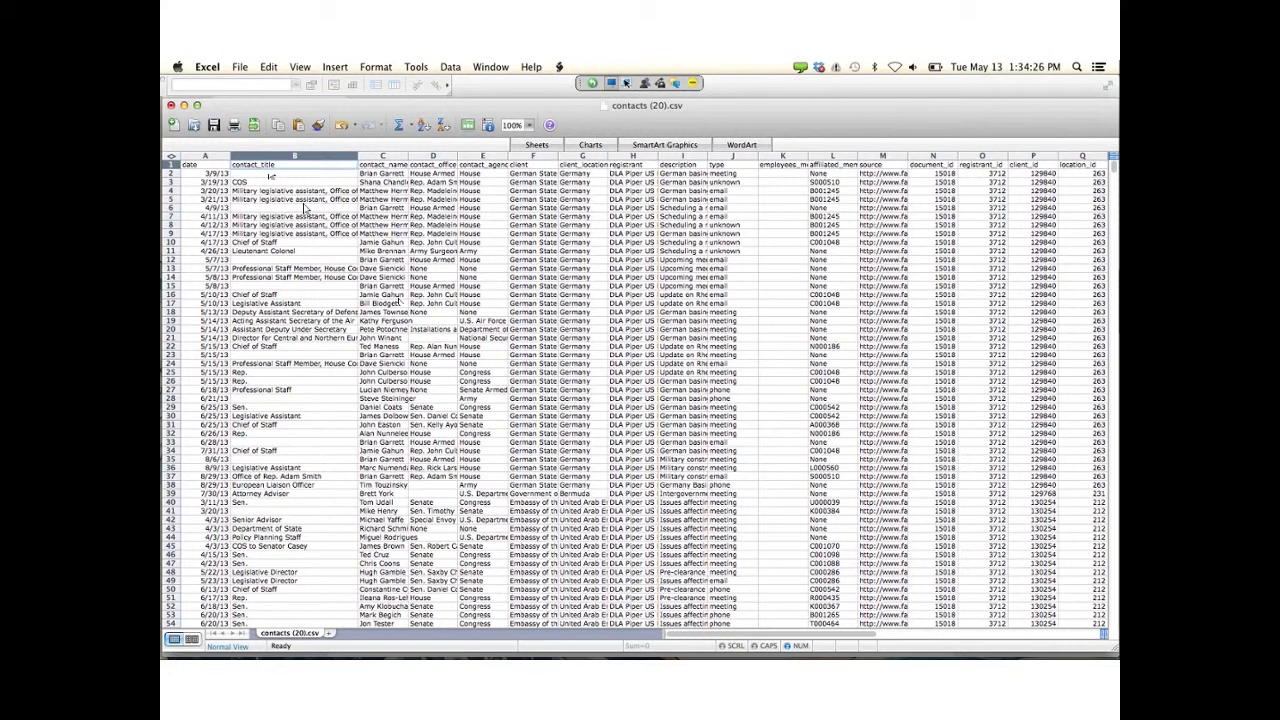
{"action": "key", "text": "Right"}
{"action": "left_click_drag", "start_coordinate": [408, 157], "coordinate": [490, 157]}
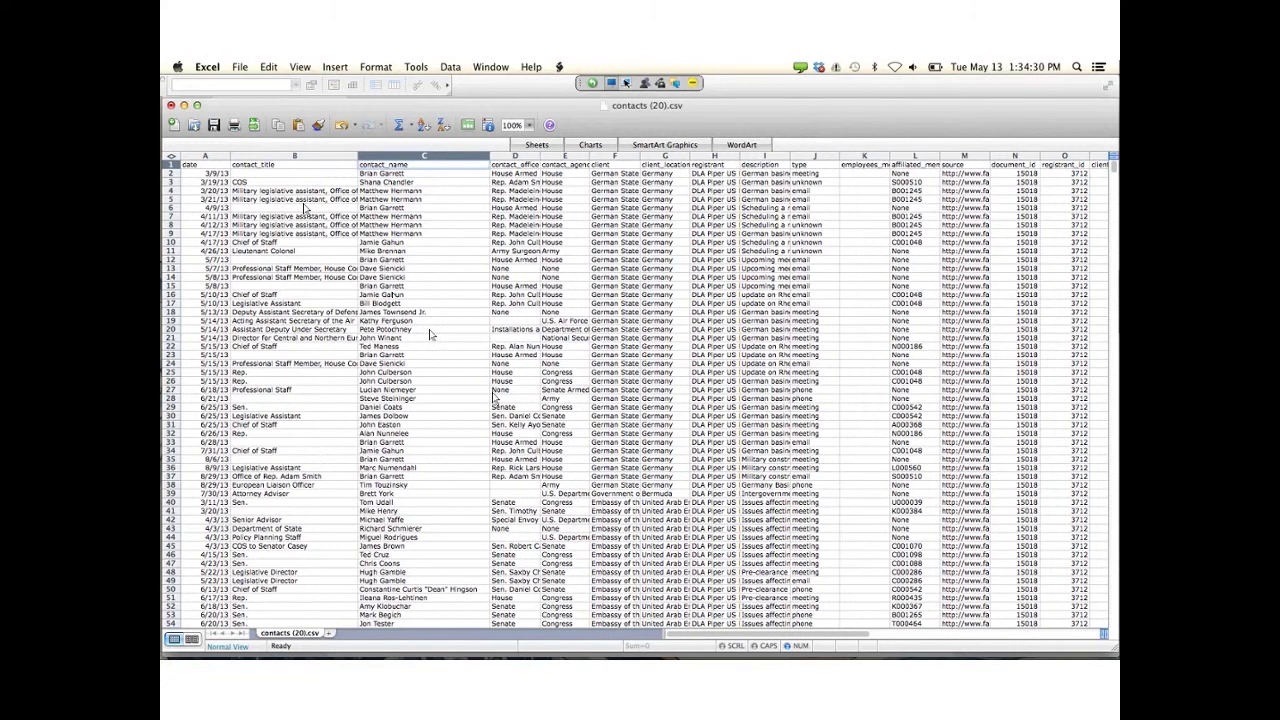
- Widen the contact_office and contact_agency columns enough to make their entries readable
{"action": "left_click_drag", "start_coordinate": [540, 157], "coordinate": [642, 157]}
{"action": "scroll", "coordinate": [640, 545], "scroll_direction": "right", "scroll_amount": 5}
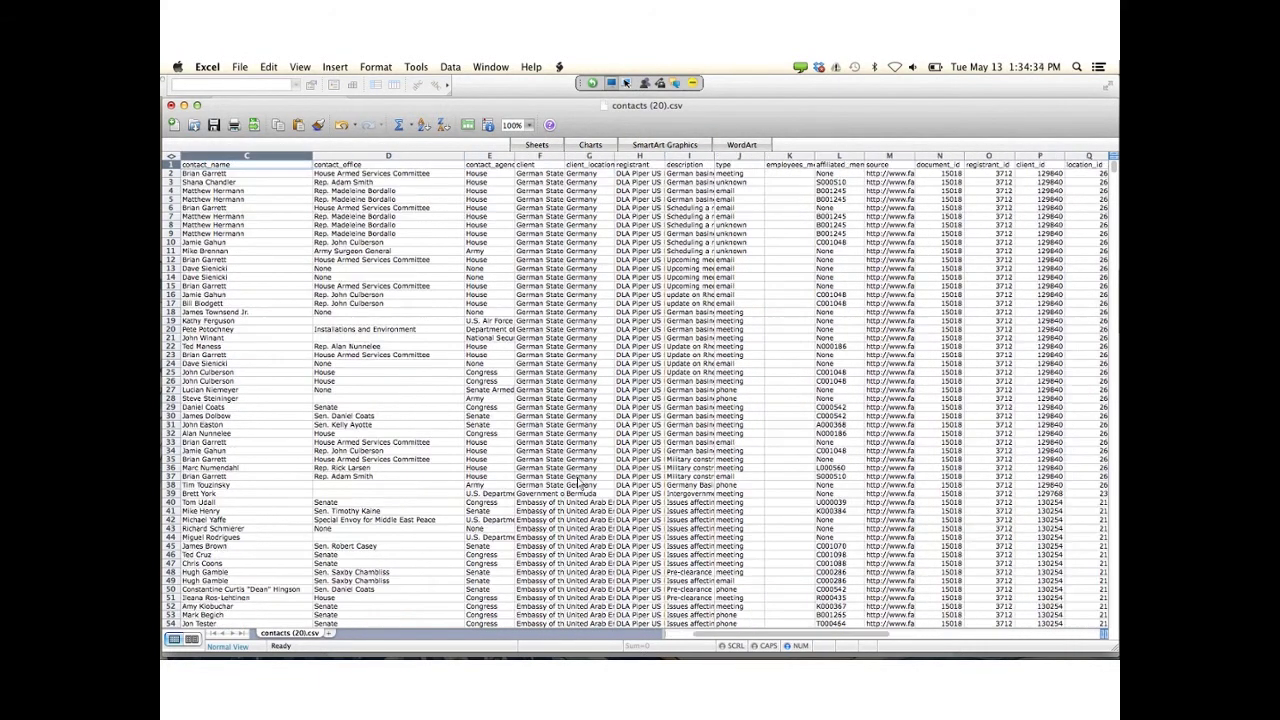
{"action": "scroll", "coordinate": [578, 484], "scroll_direction": "left", "scroll_amount": 4}
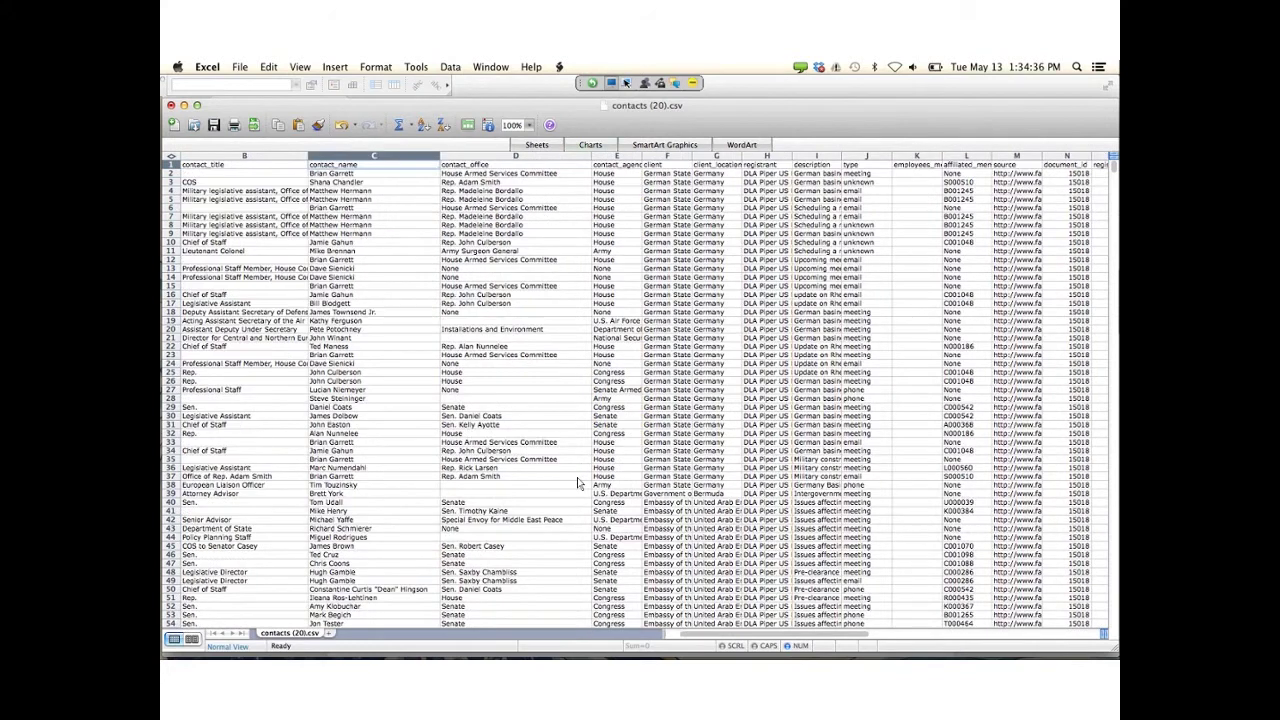
{"action": "left_click_drag", "start_coordinate": [640, 157], "coordinate": [761, 157]}
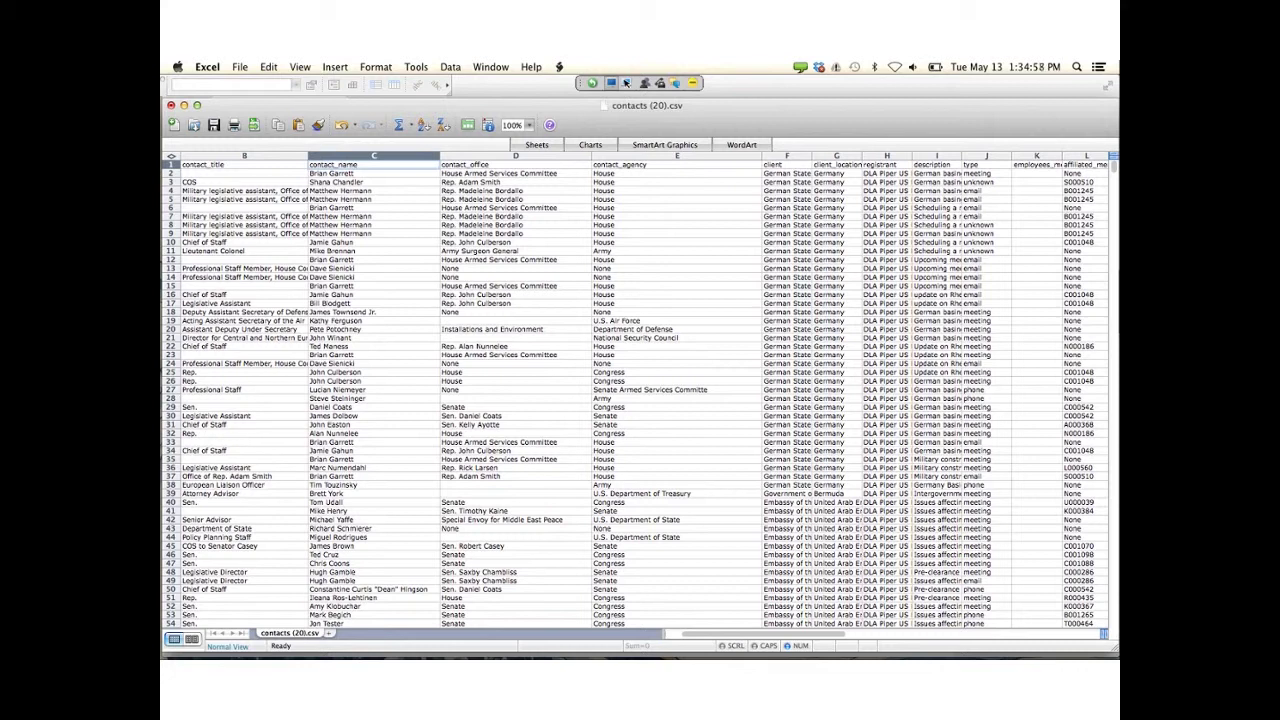
{"action": "left_click", "coordinate": [677, 156]}
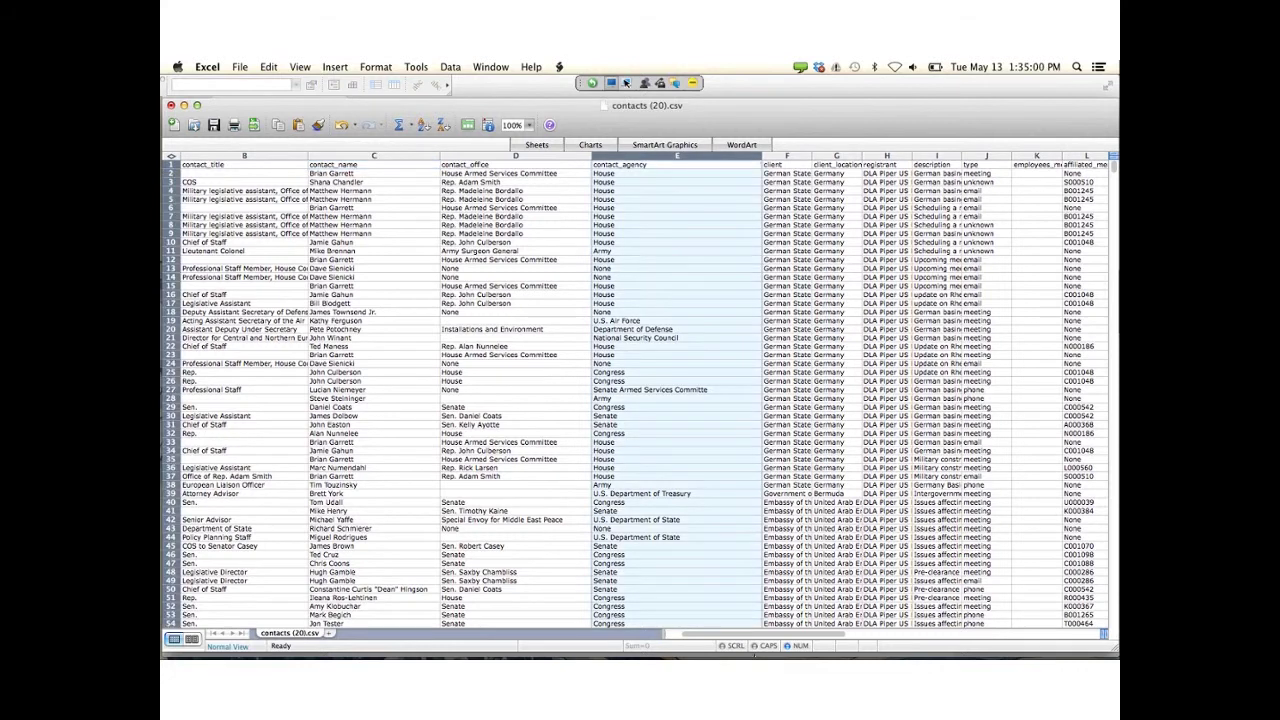
{"action": "left_click_drag", "start_coordinate": [762, 156], "coordinate": [685, 156]}
{"action": "key", "text": "Right"}
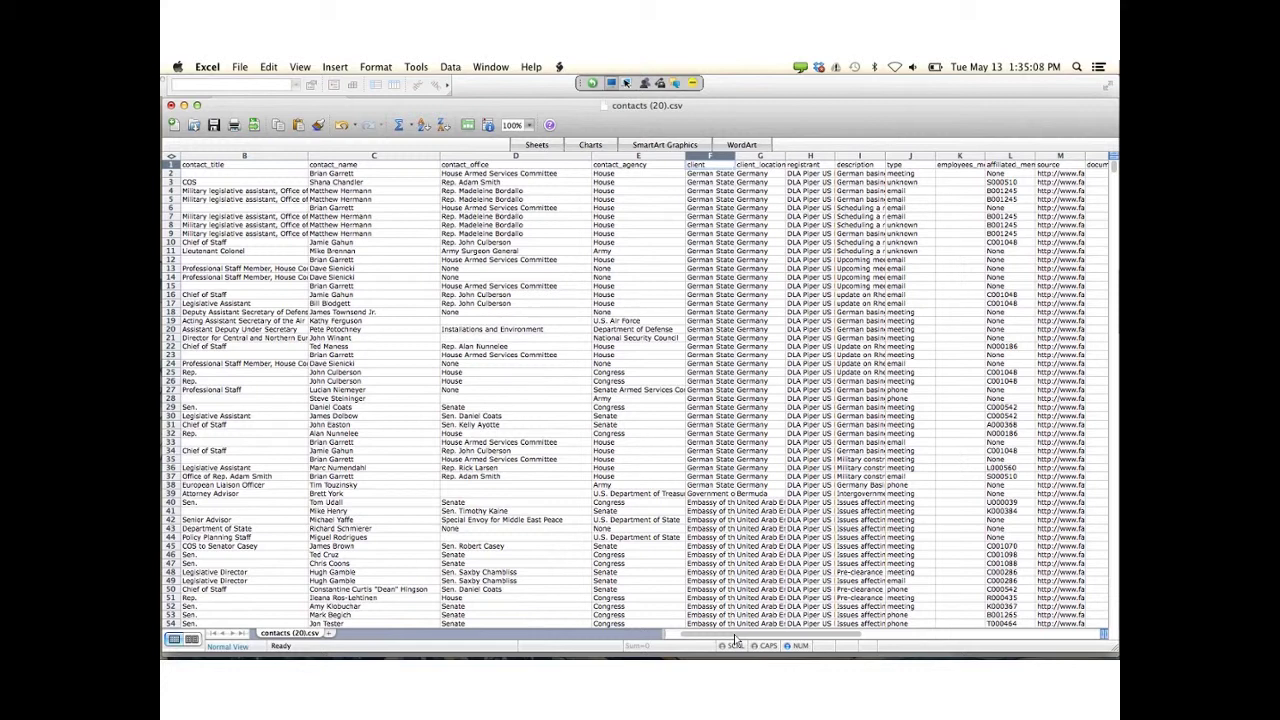
- Widen the registrant, description and type columns to make room for their entries
{"action": "left_click_drag", "start_coordinate": [834, 156], "coordinate": [900, 156]}
{"action": "scroll", "coordinate": [640, 390], "scroll_direction": "right", "scroll_amount": 5}
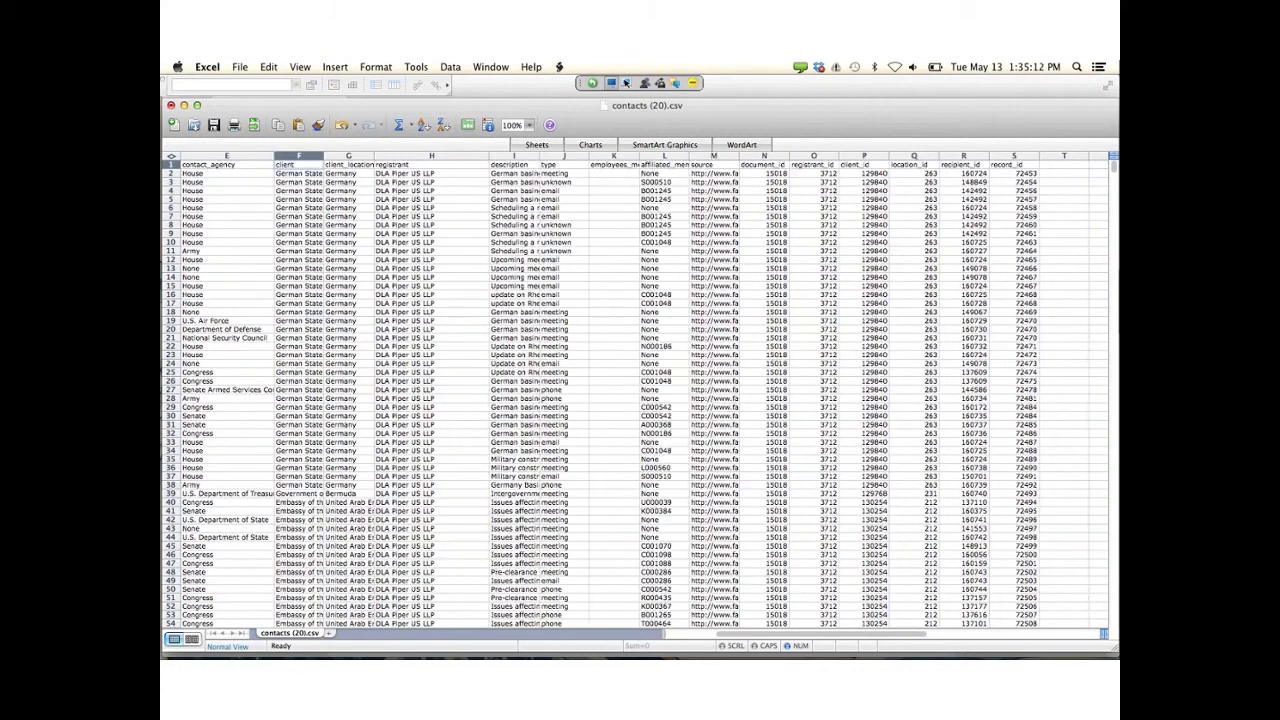
{"action": "left_click_drag", "start_coordinate": [538, 156], "coordinate": [688, 156]}
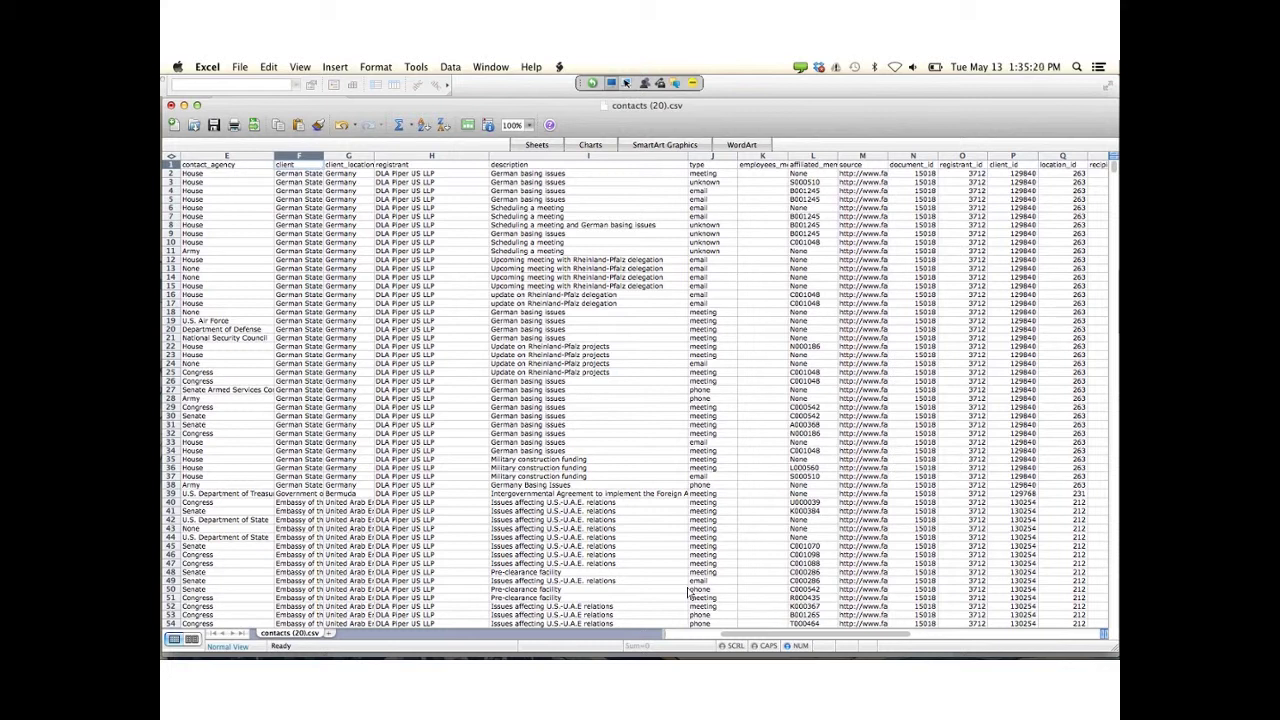
{"action": "left_click_drag", "start_coordinate": [738, 156], "coordinate": [782, 156]}
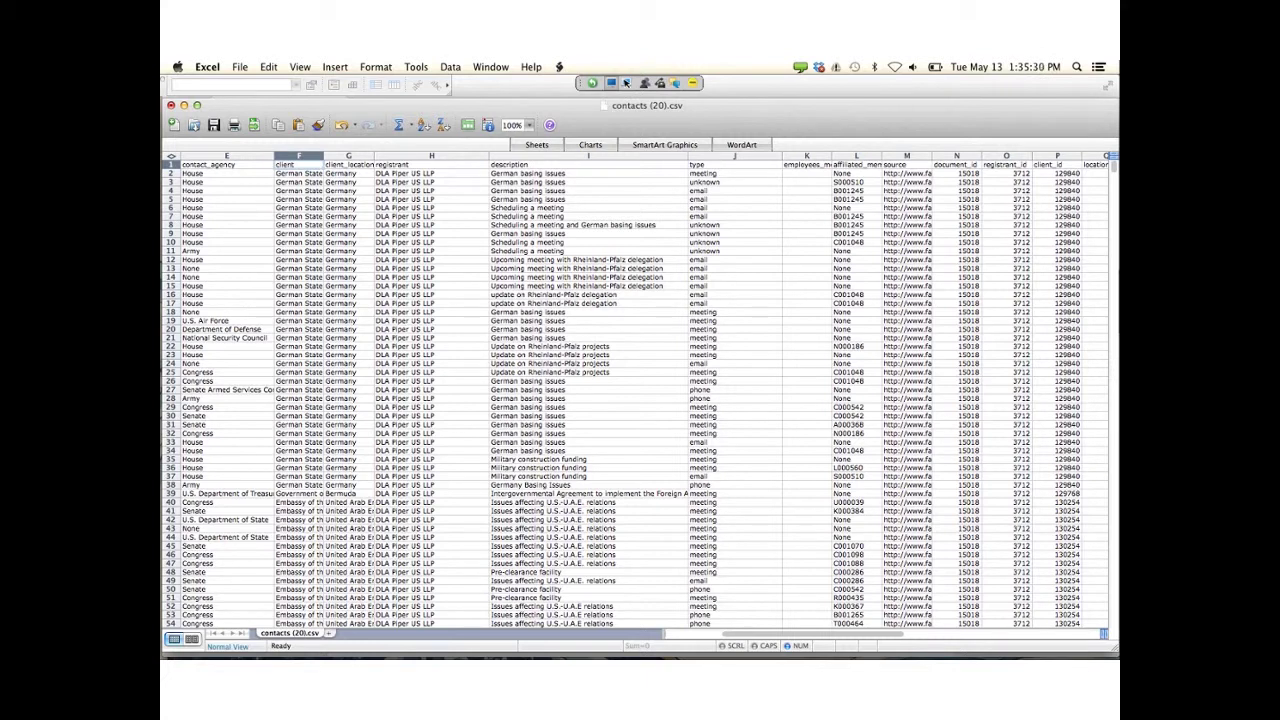
- Examine the contact types in rows 5 to 8 and the neighbouring employees_mentioned column
{"action": "left_click_drag", "start_coordinate": [735, 199], "coordinate": [735, 225]}
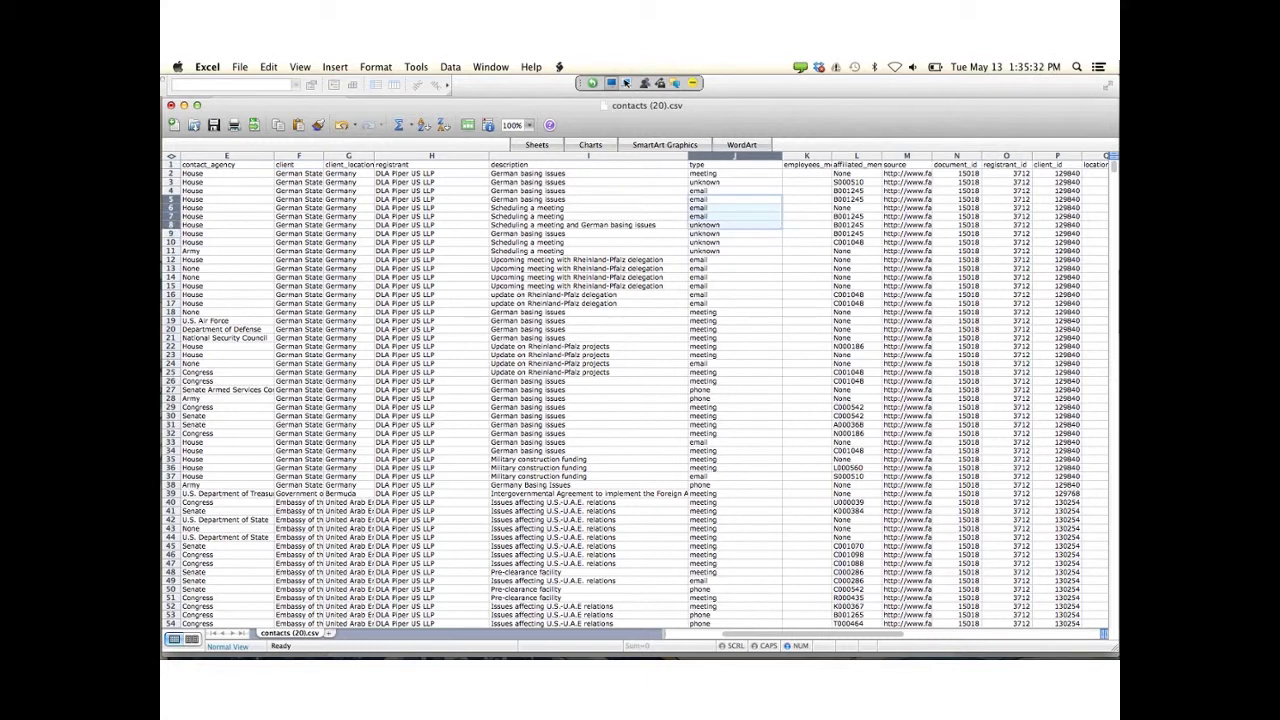
{"action": "left_click", "coordinate": [806, 225]}
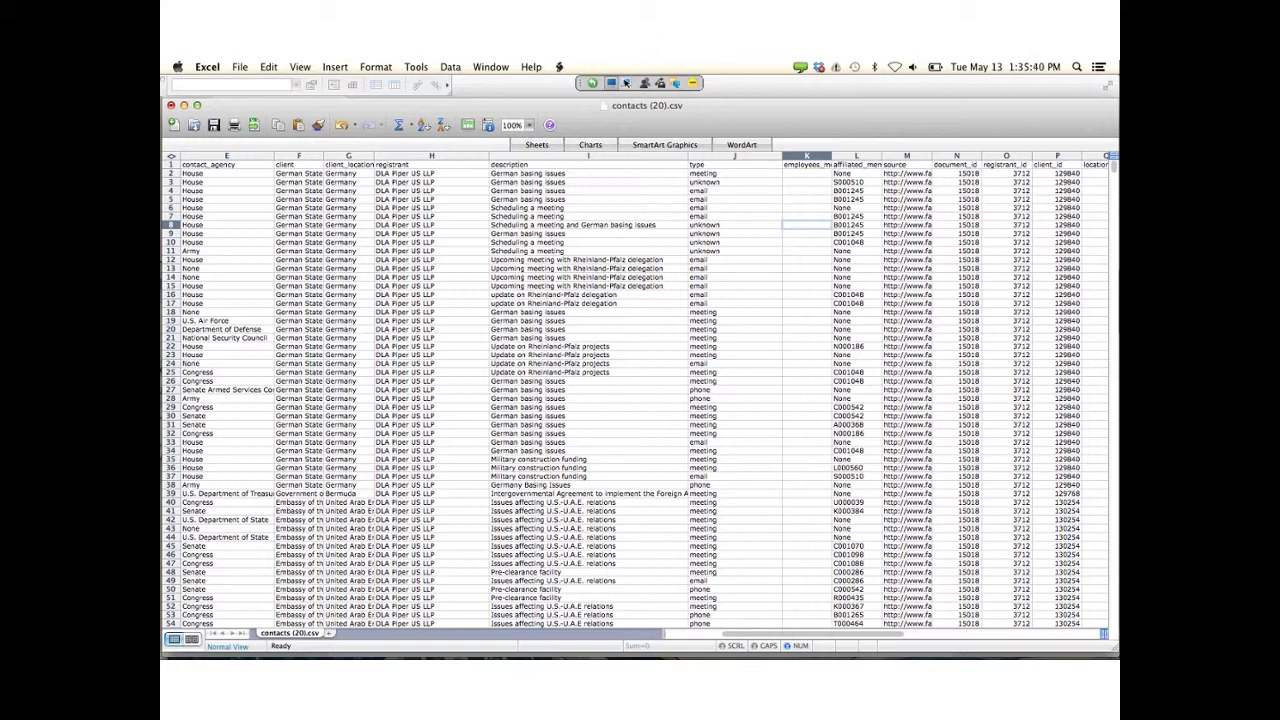
{"action": "left_click", "coordinate": [806, 199]}
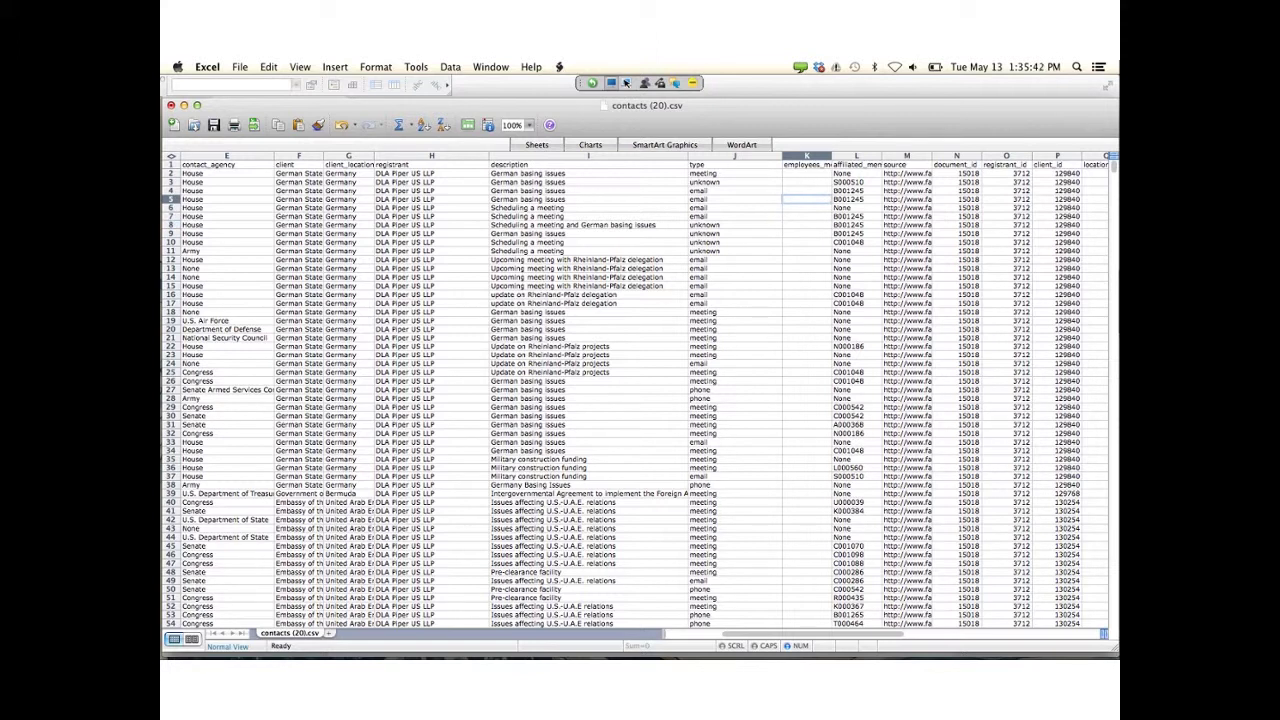
- Widen the affiliated_member_bioguide_id and source columns to show the full ID heading and document links
{"action": "scroll", "coordinate": [640, 400], "scroll_direction": "right", "scroll_amount": 2}
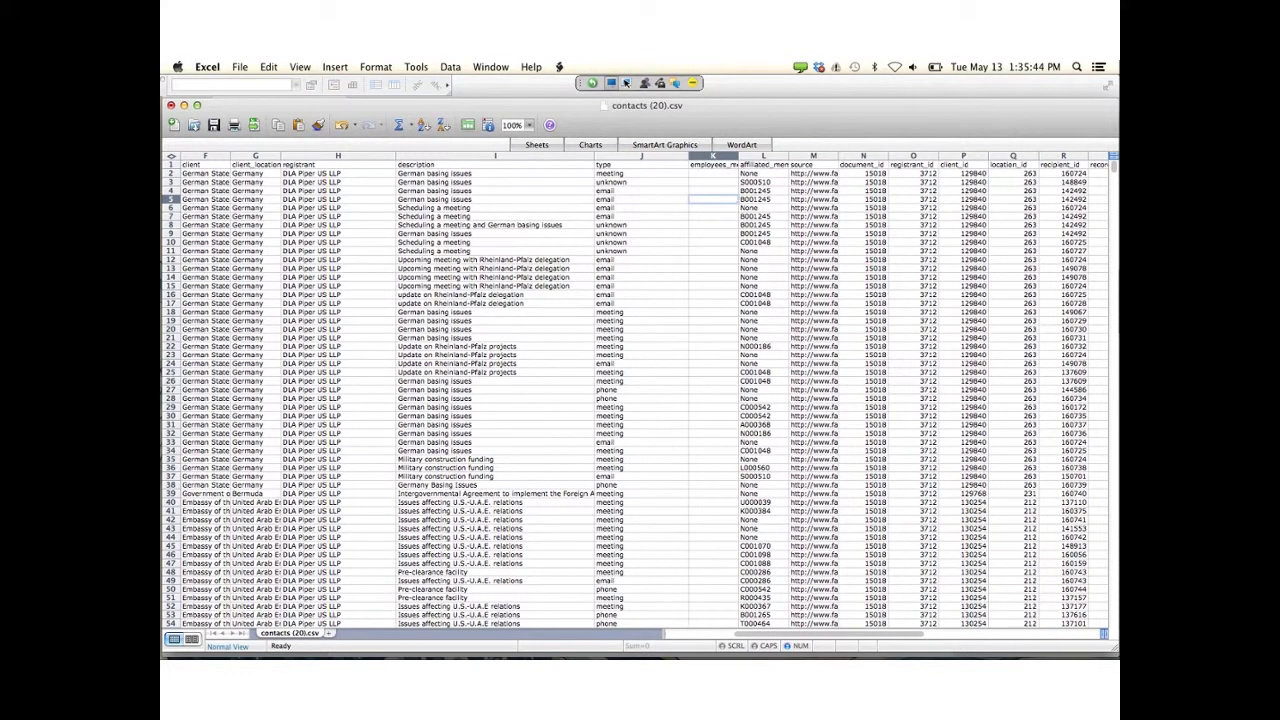
{"action": "left_click", "coordinate": [763, 190]}
{"action": "left_click_drag", "start_coordinate": [788, 156], "coordinate": [848, 156]}
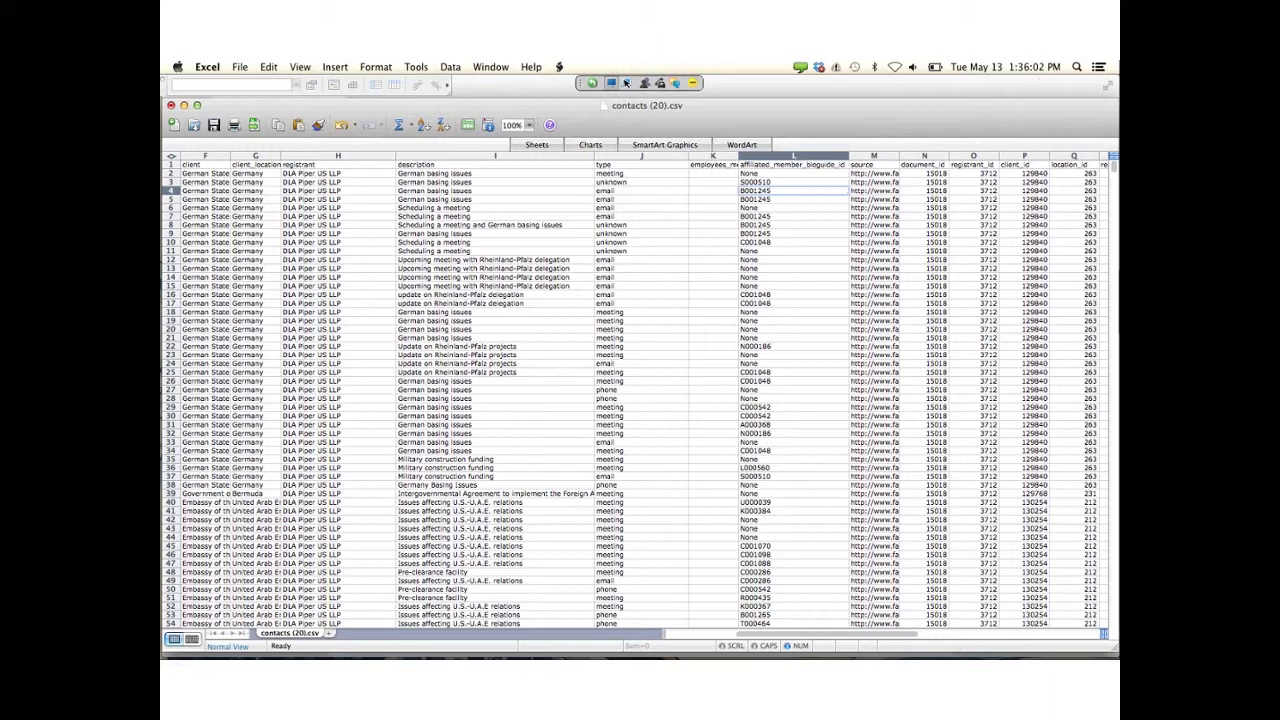
{"action": "left_click_drag", "start_coordinate": [899, 156], "coordinate": [1033, 156]}
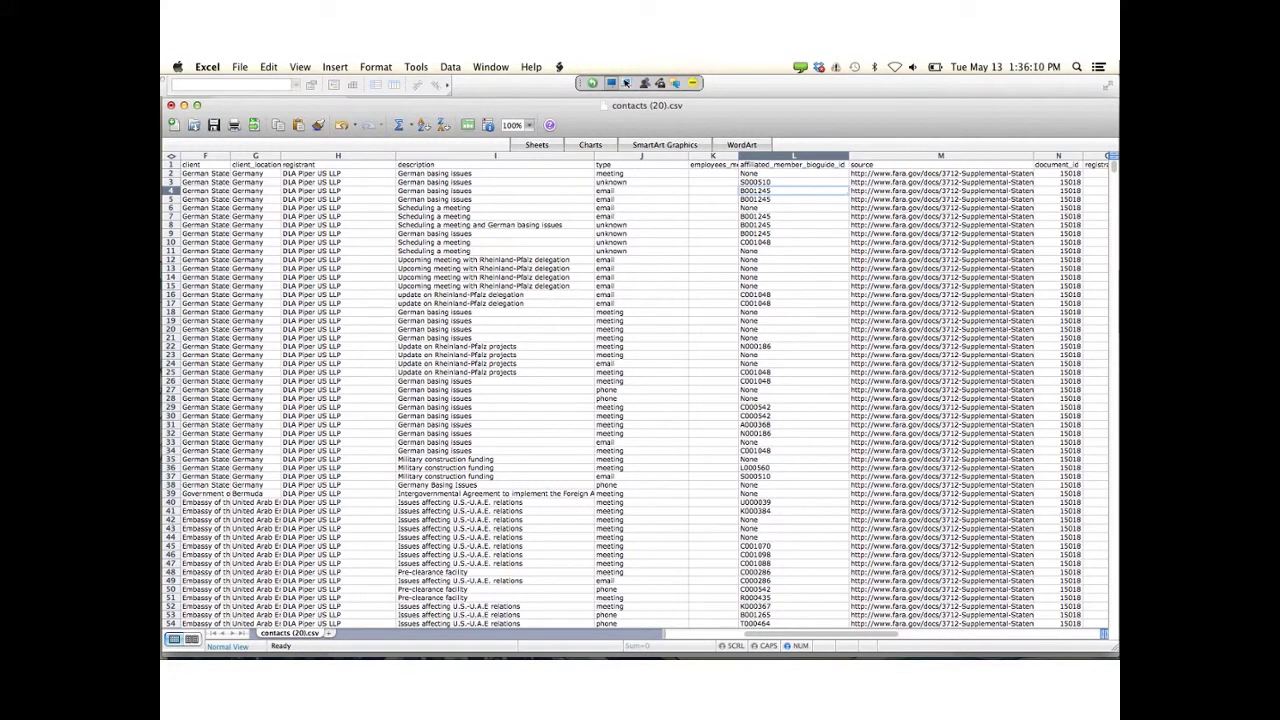
{"action": "left_click_drag", "start_coordinate": [1033, 156], "coordinate": [1107, 156]}
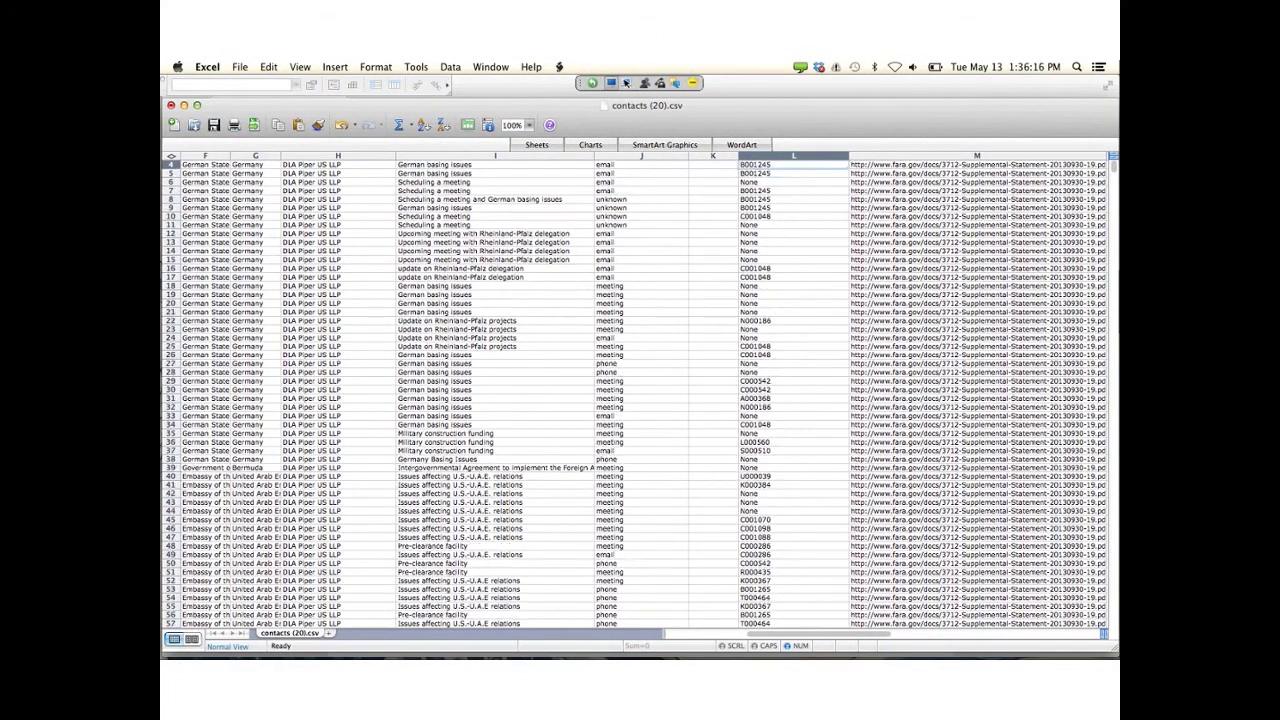
- Look across the ID columns after source, then return to the first columns of the contacts sheet
{"action": "scroll", "coordinate": [645, 394], "scroll_direction": "right", "scroll_amount": 3}
{"action": "scroll", "coordinate": [645, 394], "scroll_direction": "right", "scroll_amount": 5}
{"action": "scroll", "coordinate": [645, 394], "scroll_direction": "left", "scroll_amount": 5}
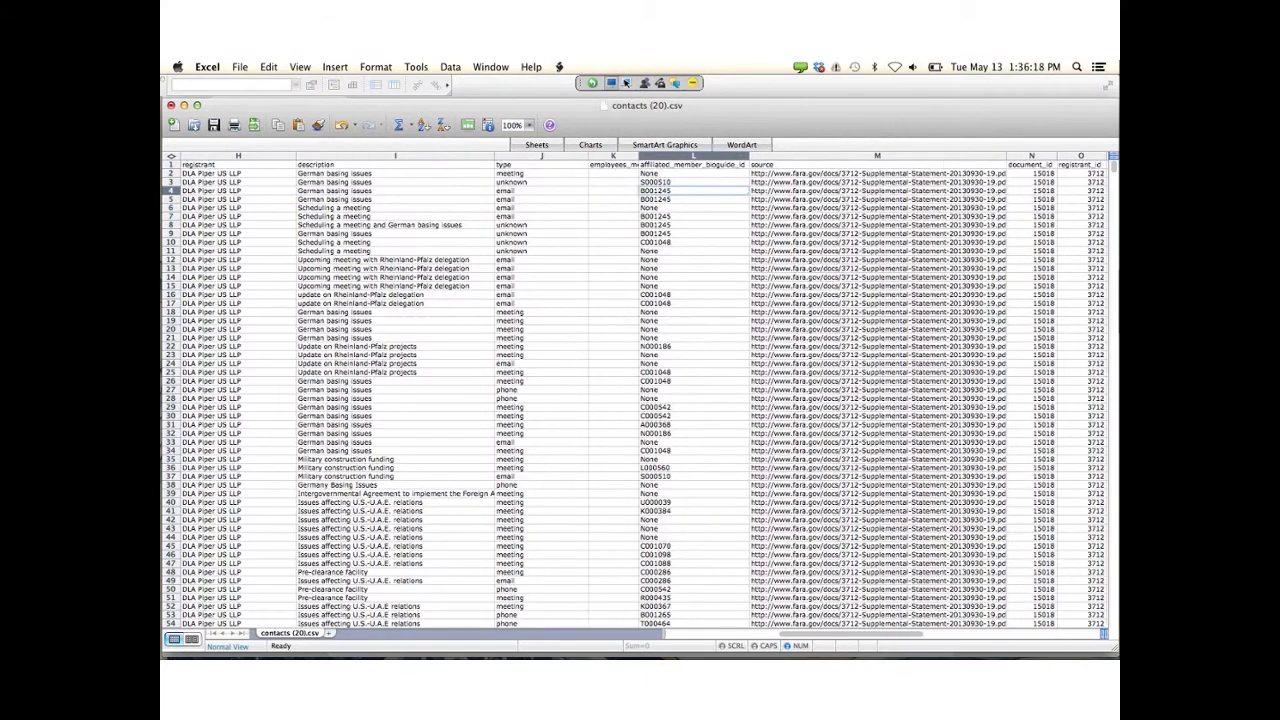
{"action": "scroll", "coordinate": [645, 394], "scroll_direction": "left", "scroll_amount": 3}
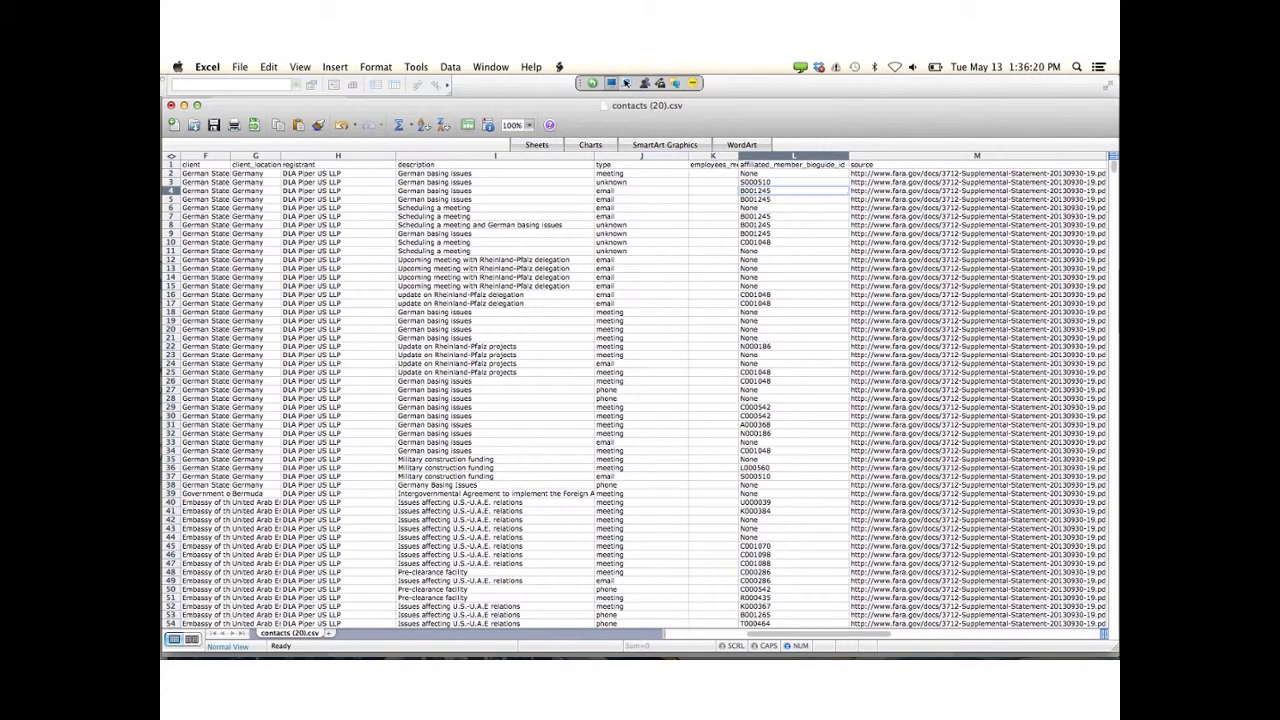
{"action": "scroll", "coordinate": [645, 394], "scroll_direction": "left", "scroll_amount": 2}
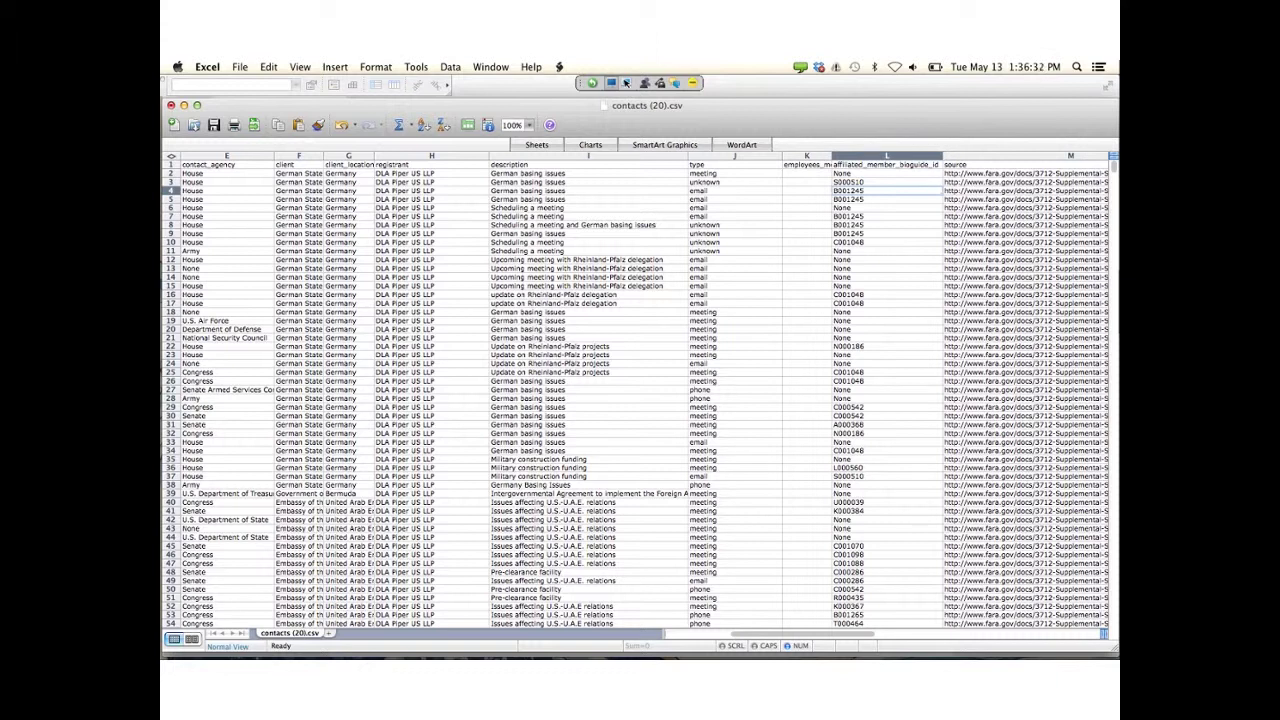
{"action": "scroll", "coordinate": [640, 390], "scroll_direction": "left", "scroll_amount": 5}
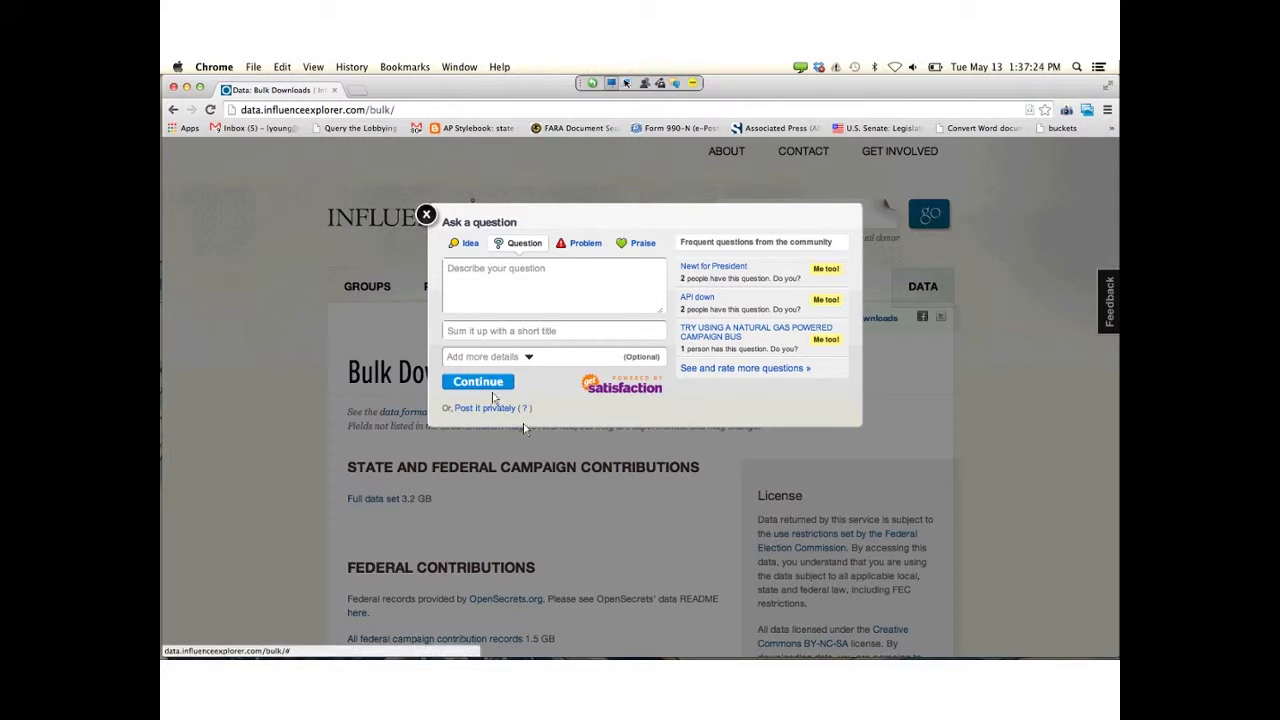
- Dismiss the site's question form in Chrome and switch back to the contacts spreadsheet in Excel
{"action": "left_click", "coordinate": [424, 326]}
{"action": "mouse_move", "coordinate": [164, 65]}
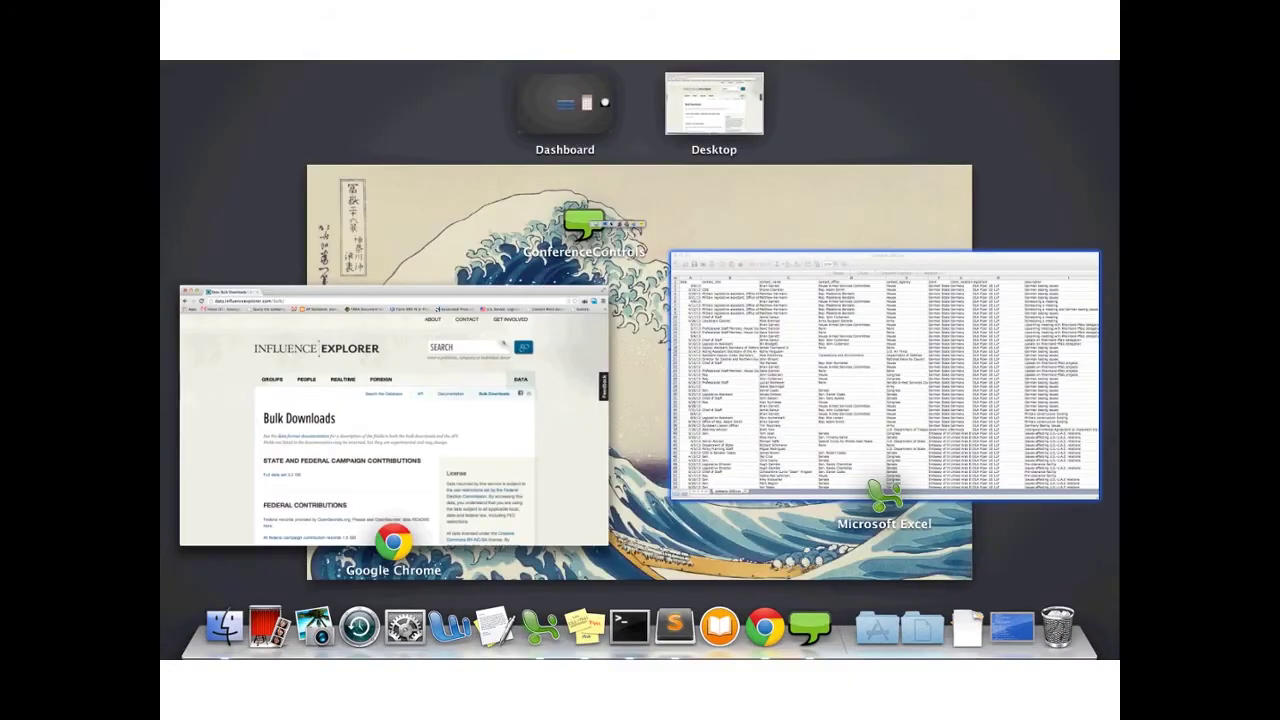
{"action": "left_click", "coordinate": [886, 390]}
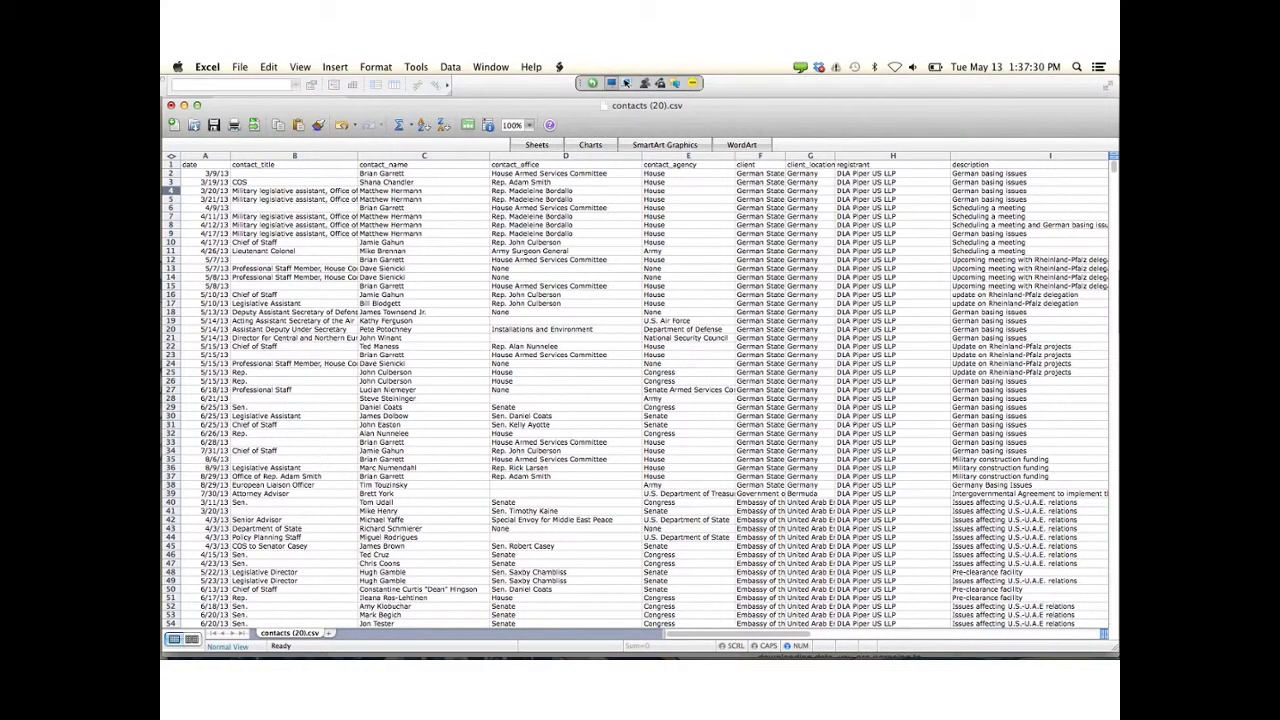
- Switch to Chrome and open the Foreign Influence section of the Influence Explorer data documentation
{"action": "mouse_move", "coordinate": [163, 64]}
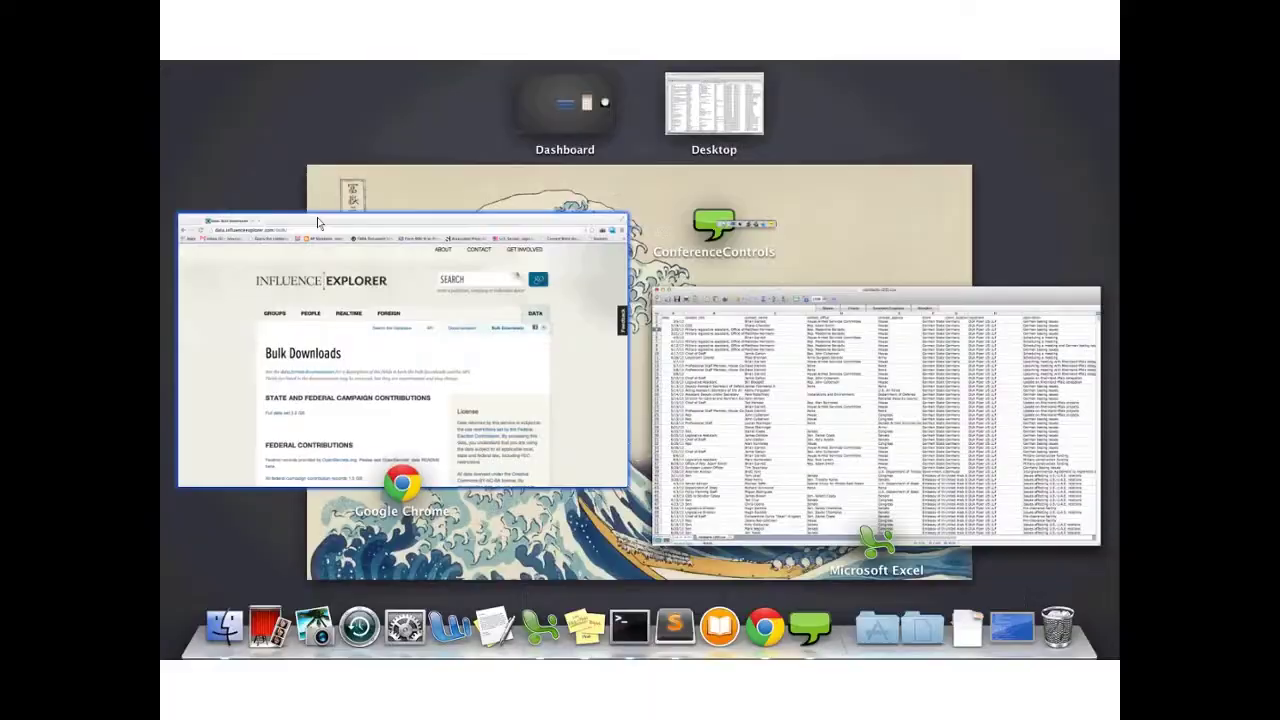
{"action": "left_click", "coordinate": [628, 535]}
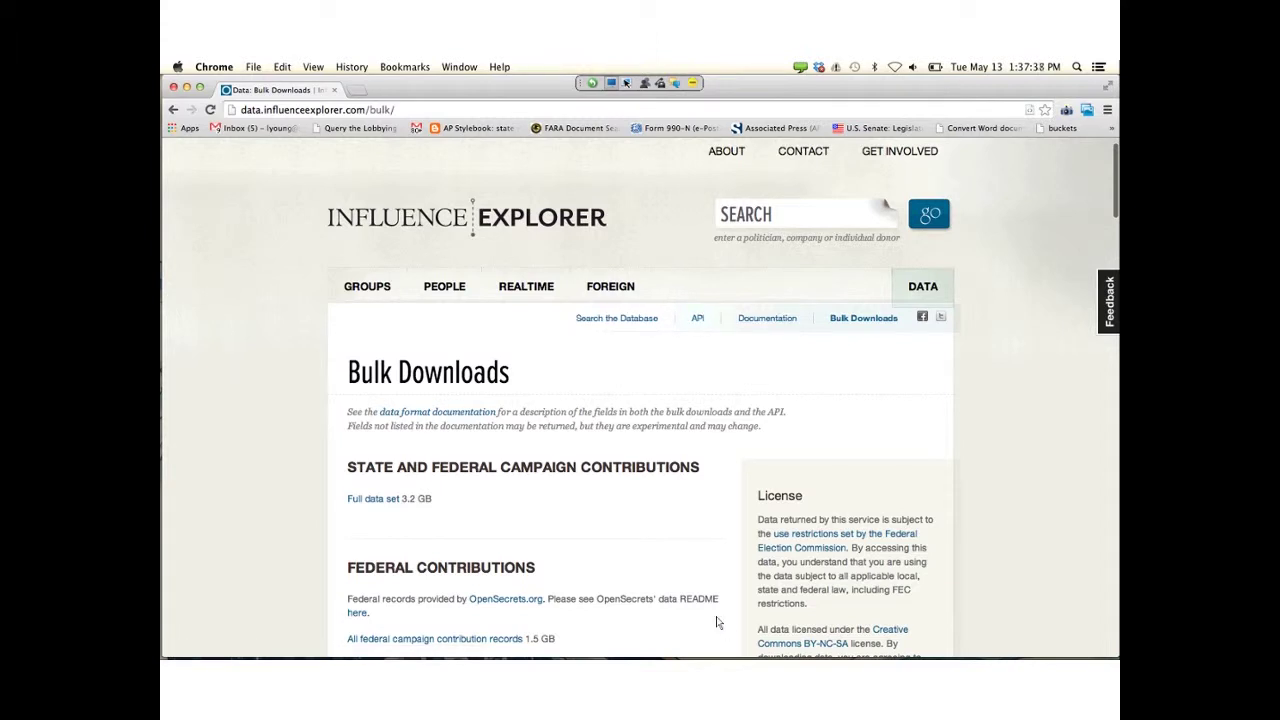
{"action": "left_click", "coordinate": [767, 318]}
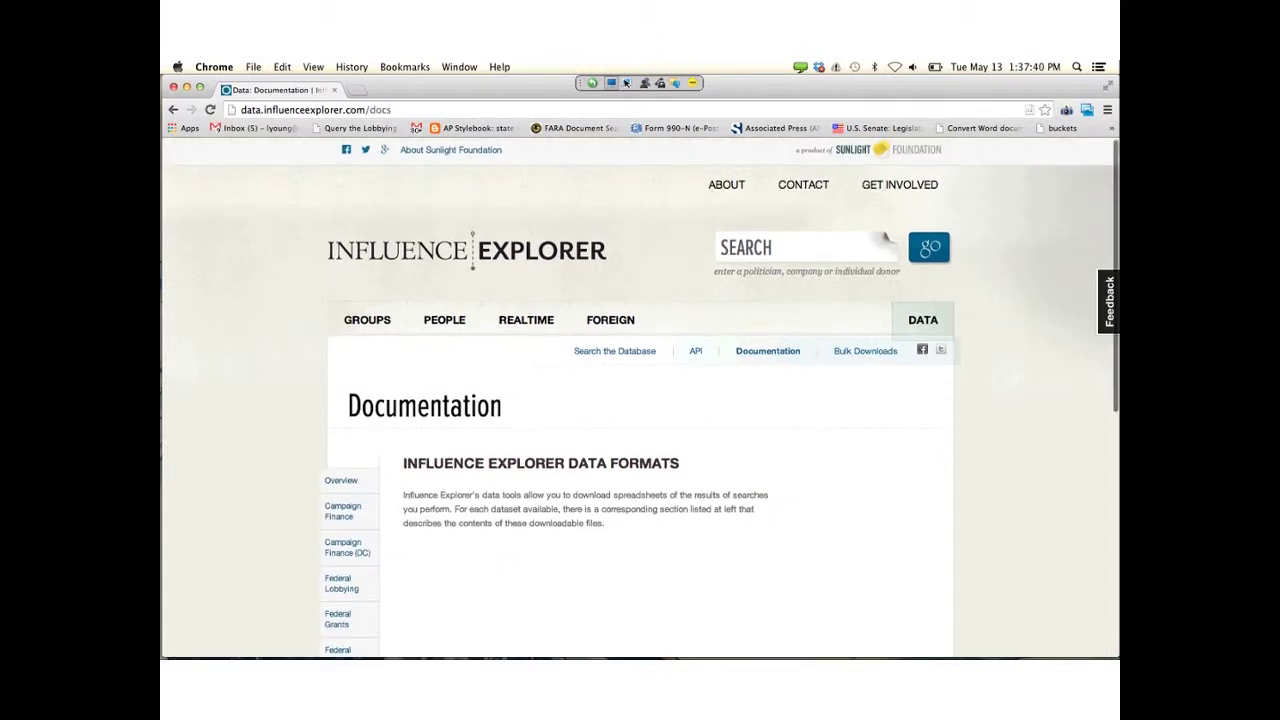
{"action": "scroll", "coordinate": [345, 482], "scroll_direction": "down", "scroll_amount": 4}
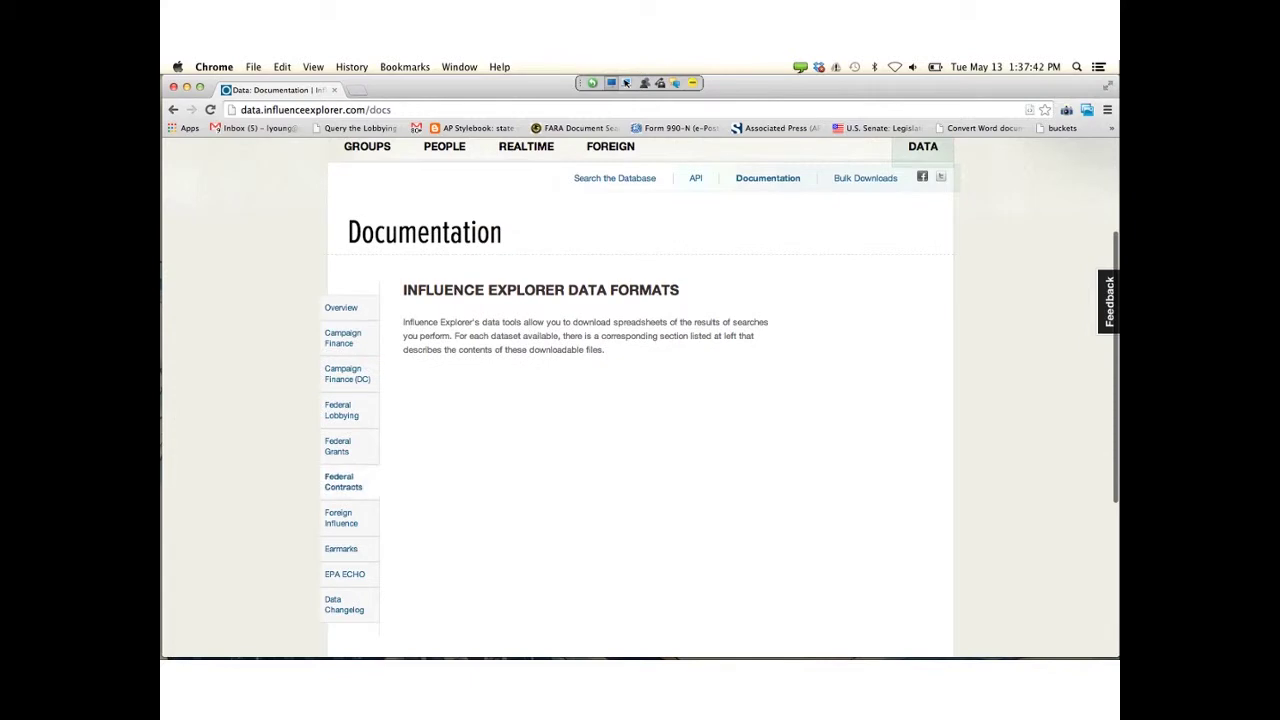
{"action": "left_click", "coordinate": [340, 517]}
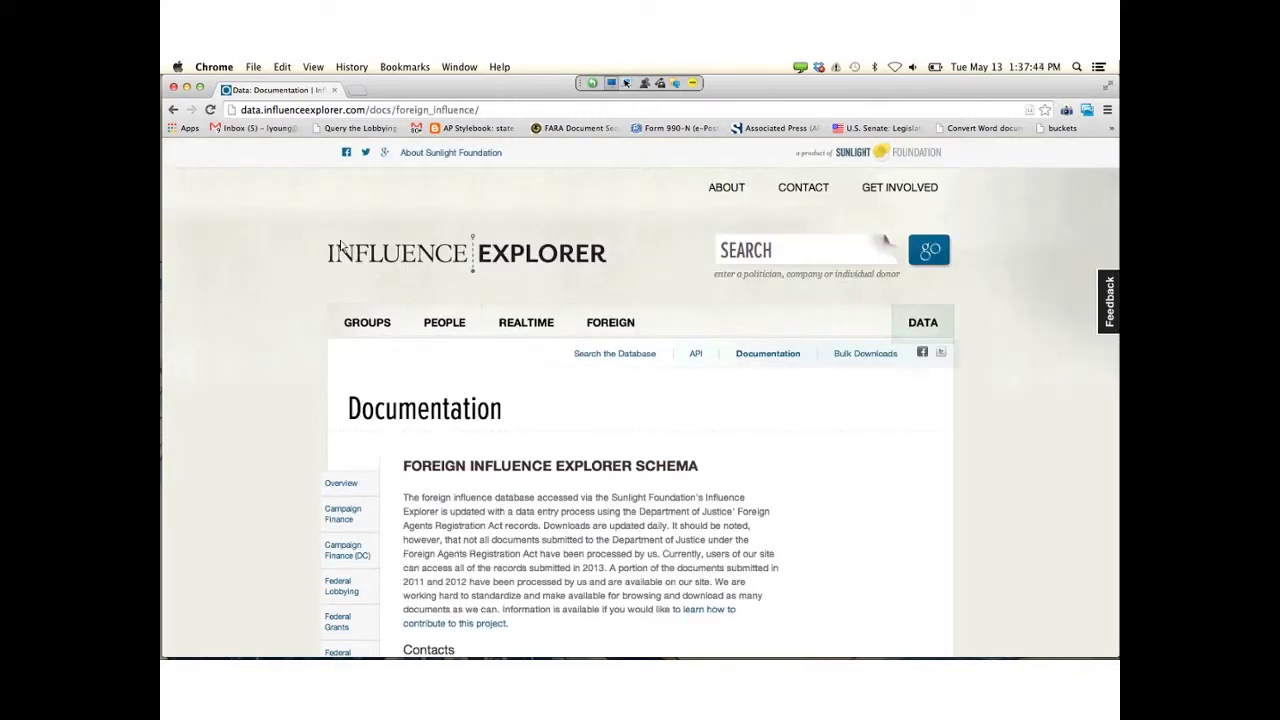
- Read the schema introduction and the Contacts field definitions in the Foreign Influence documentation
{"action": "scroll", "coordinate": [340, 248], "scroll_direction": "down", "scroll_amount": 1}
{"action": "scroll", "coordinate": [640, 400], "scroll_direction": "down", "scroll_amount": 2}
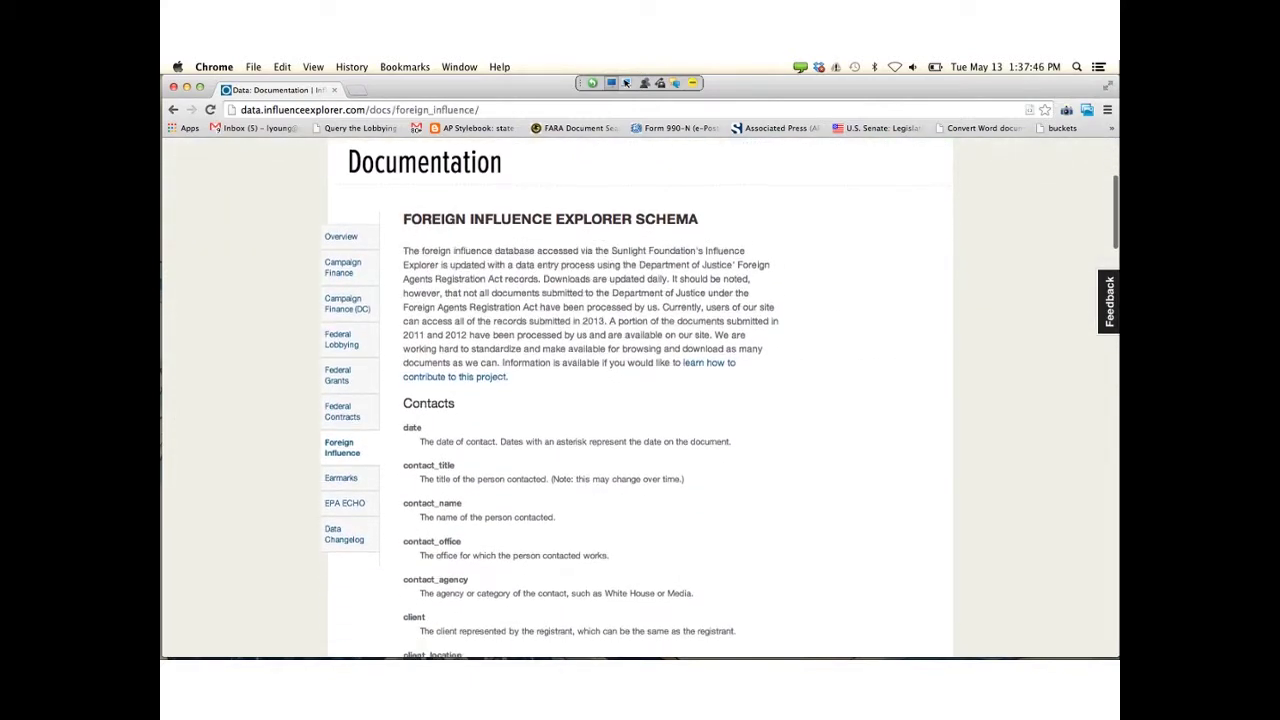
{"action": "scroll", "coordinate": [640, 400], "scroll_direction": "down", "scroll_amount": 2}
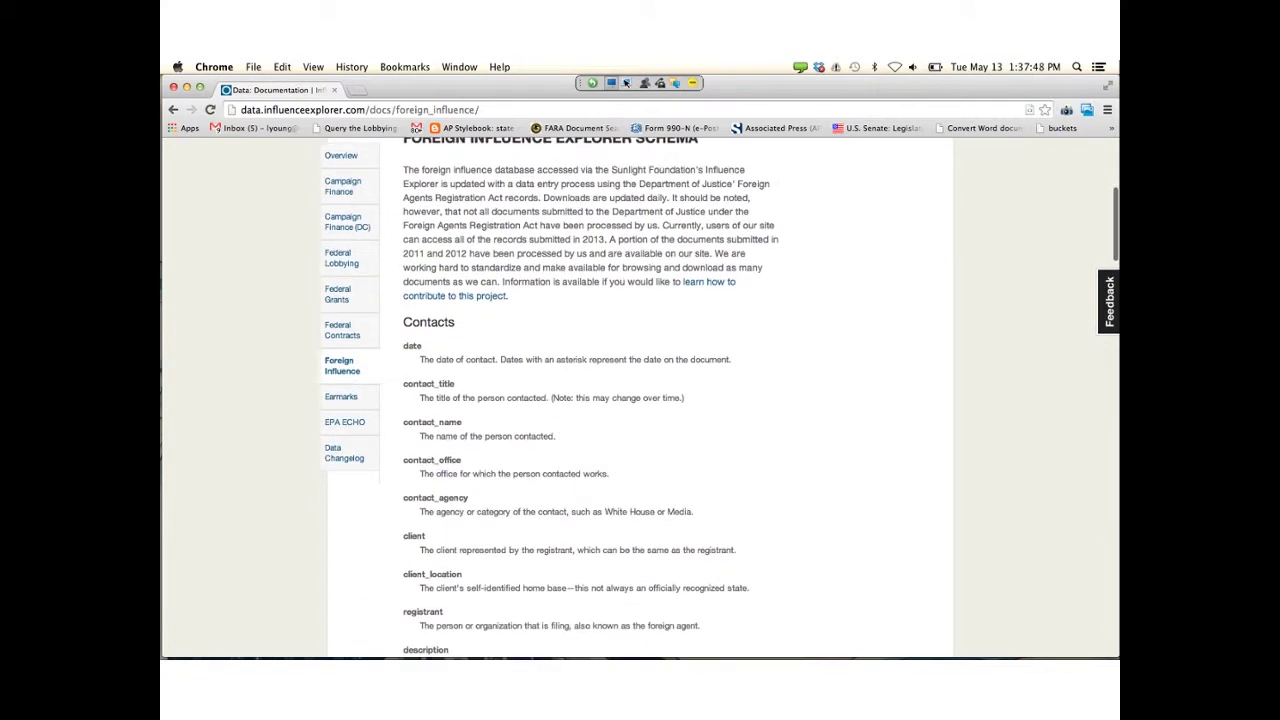
{"action": "scroll", "coordinate": [640, 400], "scroll_direction": "down", "scroll_amount": 5}
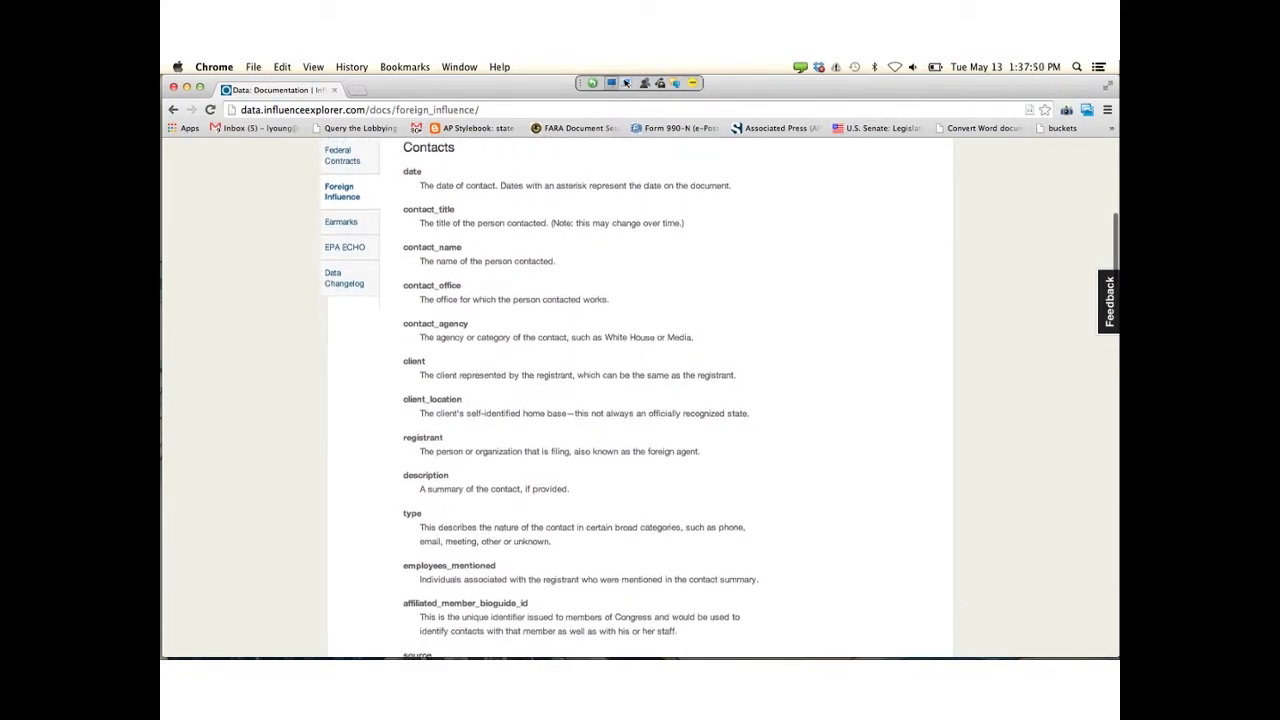
{"action": "scroll", "coordinate": [640, 400], "scroll_direction": "down", "scroll_amount": 2}
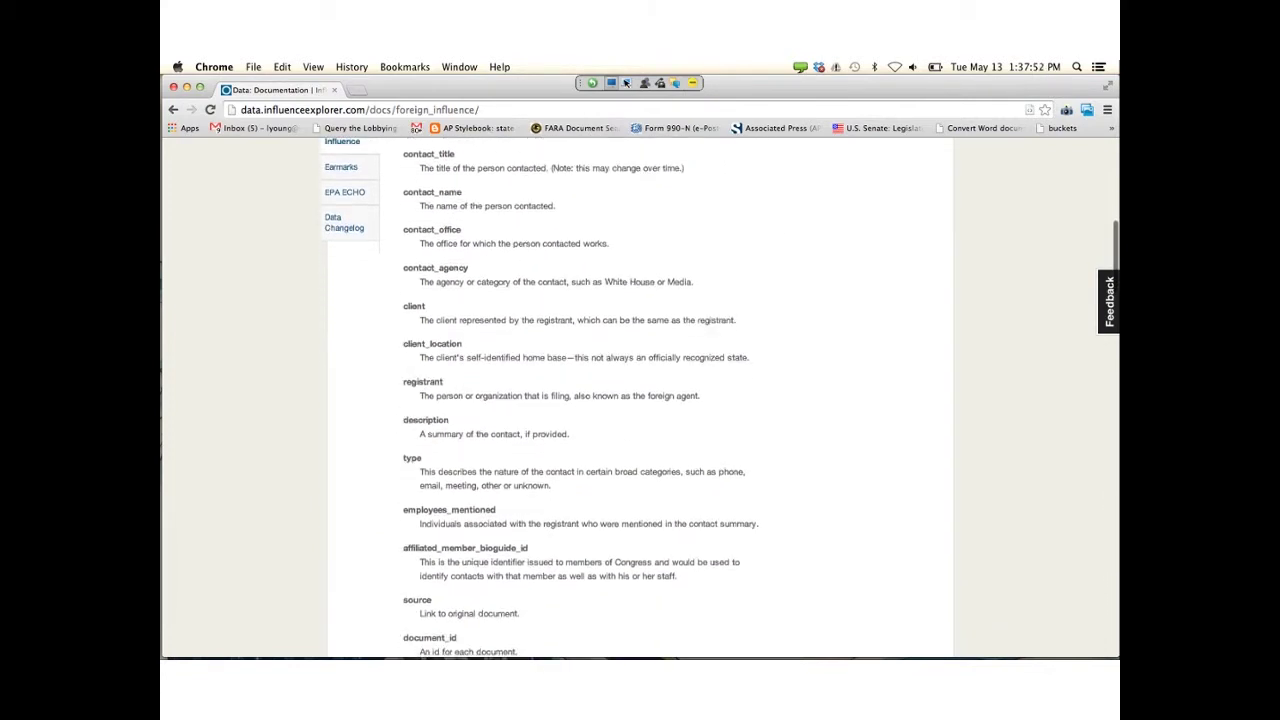
{"action": "scroll", "coordinate": [640, 400], "scroll_direction": "down", "scroll_amount": 5}
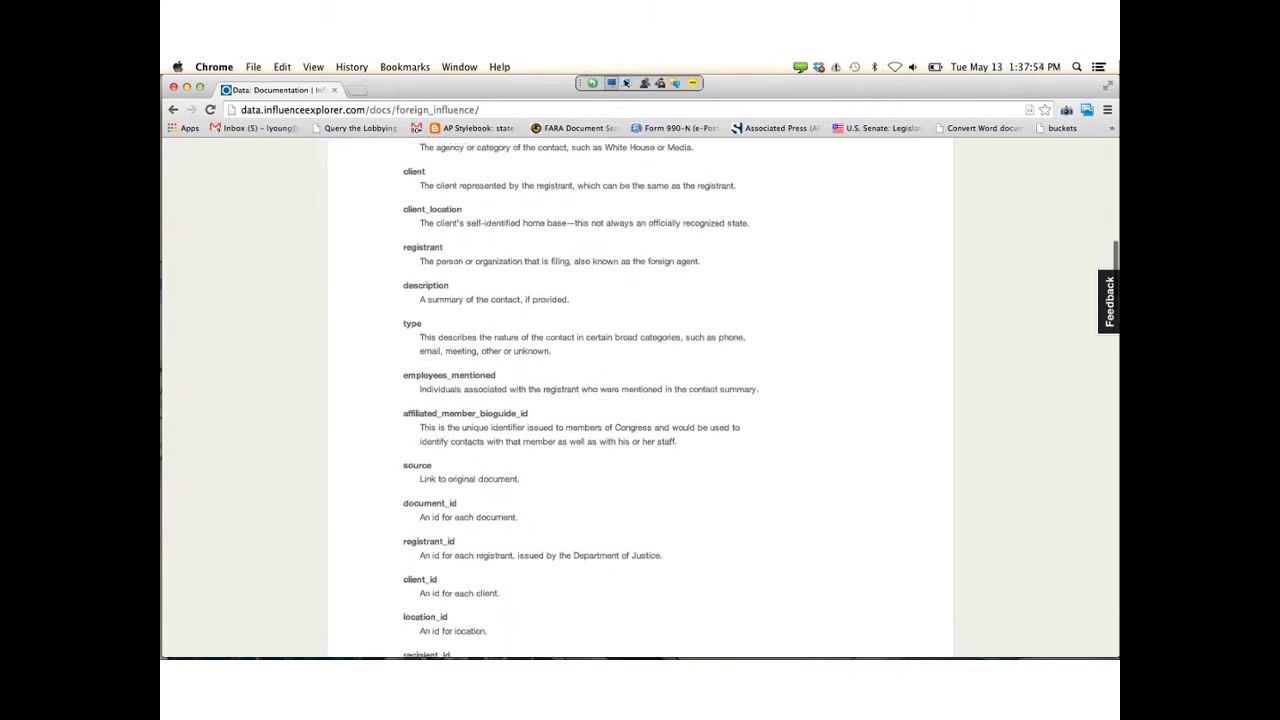
- Review the Contributions and Payments field definitions and return to the schema introduction
{"action": "scroll", "coordinate": [640, 400], "scroll_direction": "down", "scroll_amount": 18}
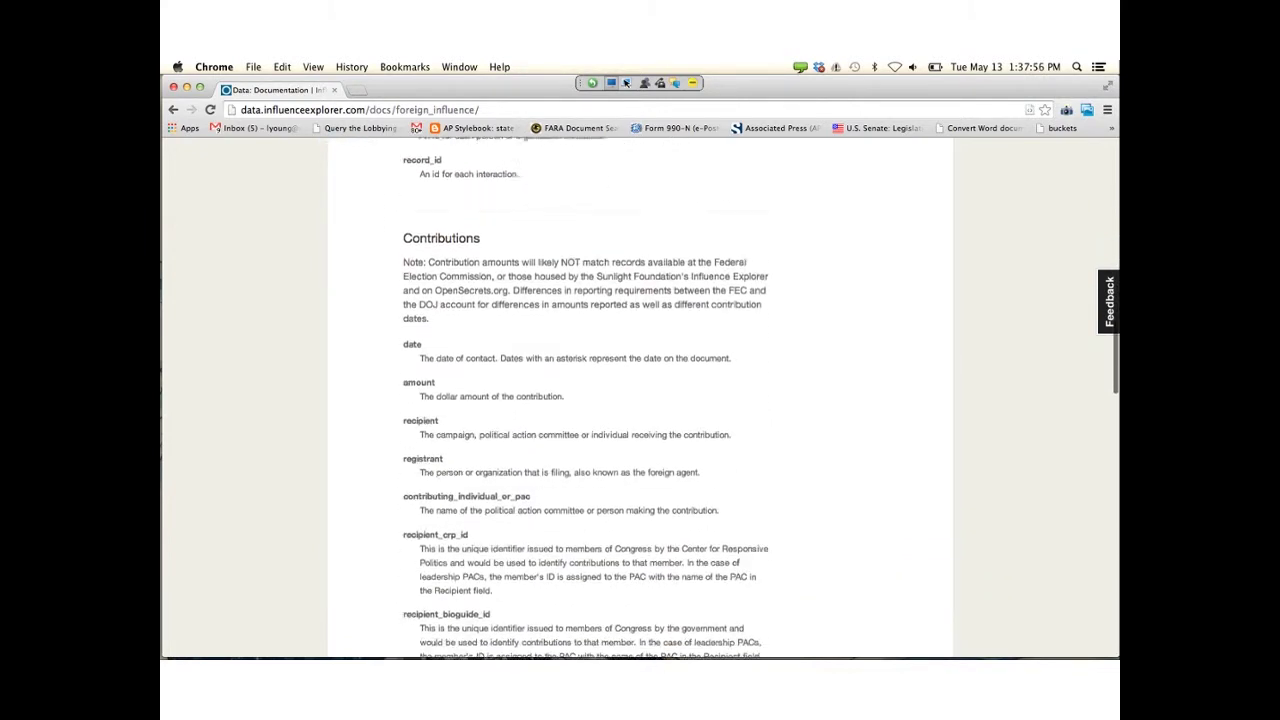
{"action": "scroll", "coordinate": [640, 400], "scroll_direction": "down", "scroll_amount": 7}
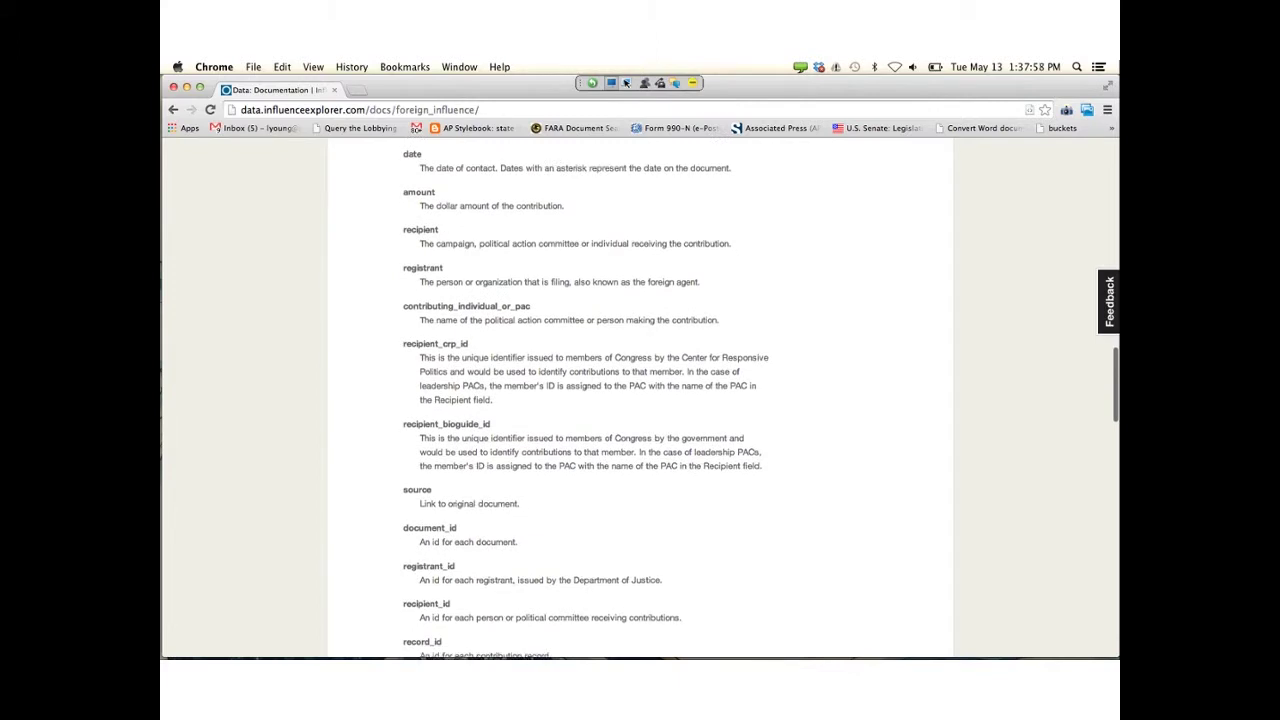
{"action": "scroll", "coordinate": [640, 400], "scroll_direction": "down", "scroll_amount": 4}
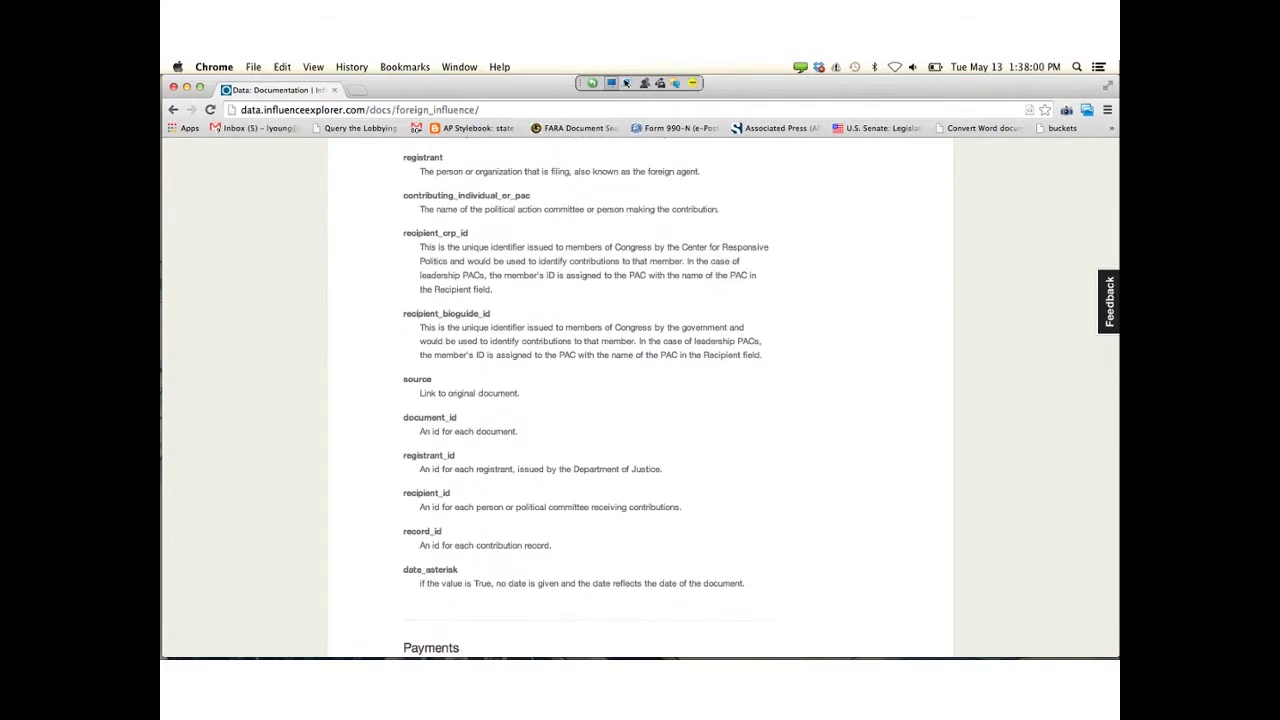
{"action": "scroll", "coordinate": [640, 400], "scroll_direction": "down", "scroll_amount": 14}
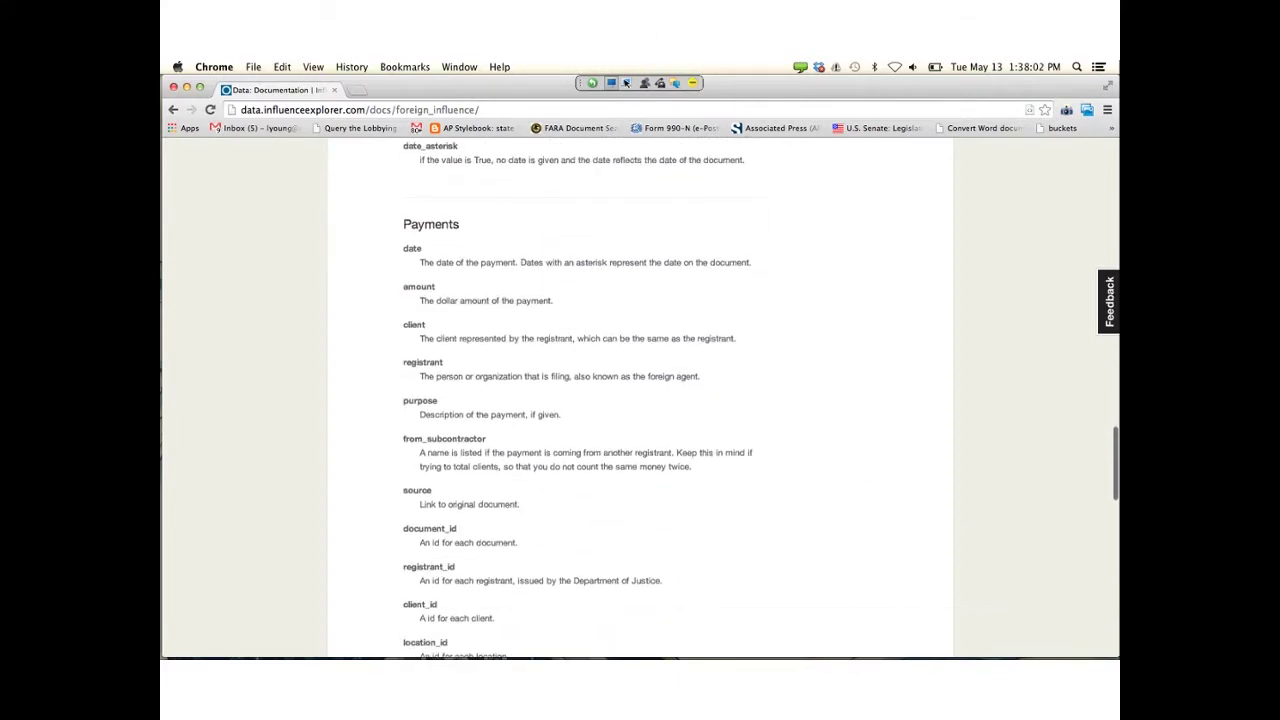
{"action": "scroll", "coordinate": [640, 400], "scroll_direction": "down", "scroll_amount": 4}
{"action": "scroll", "coordinate": [640, 400], "scroll_direction": "up", "scroll_amount": 20}
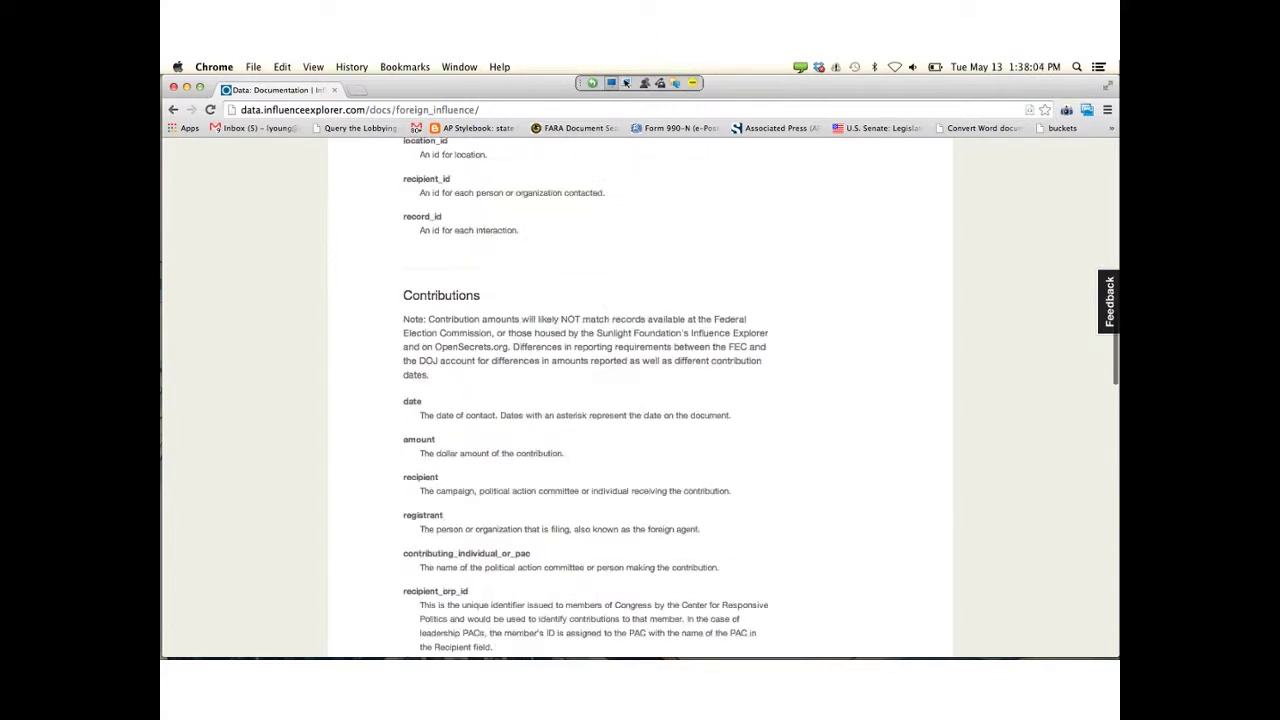
{"action": "scroll", "coordinate": [640, 400], "scroll_direction": "up", "scroll_amount": 20}
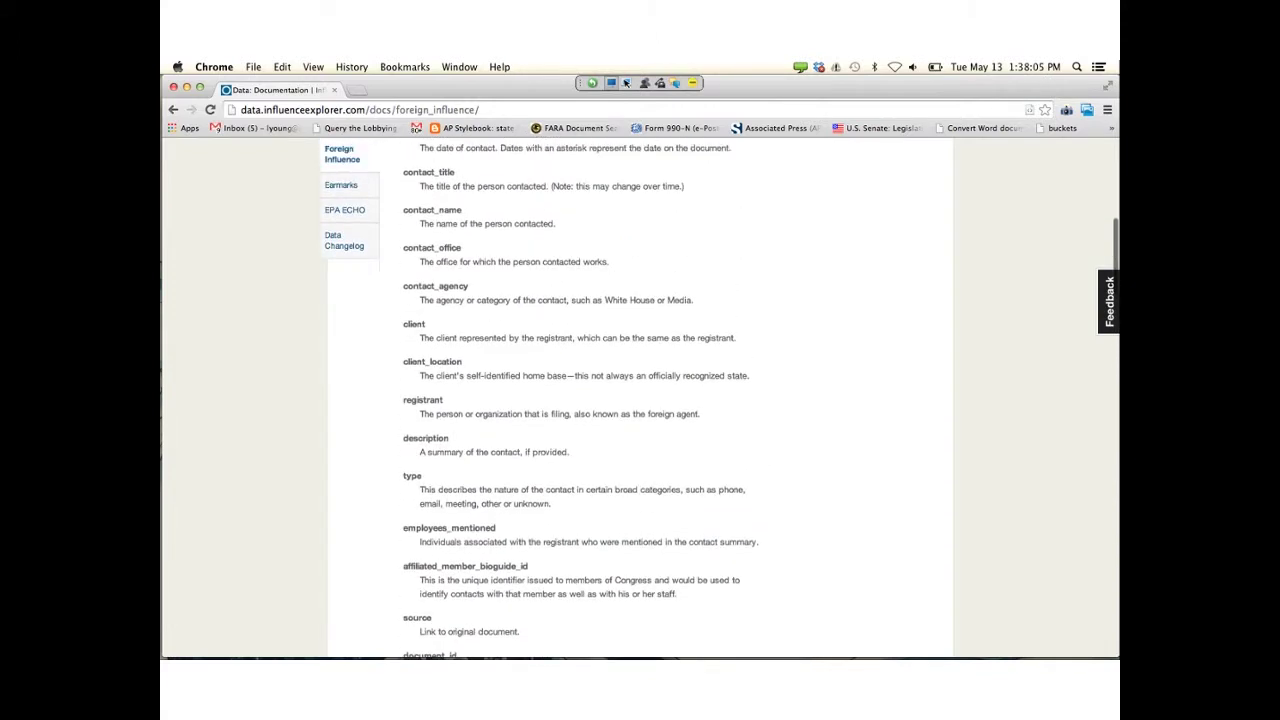
{"action": "scroll", "coordinate": [640, 400], "scroll_direction": "up", "scroll_amount": 13}
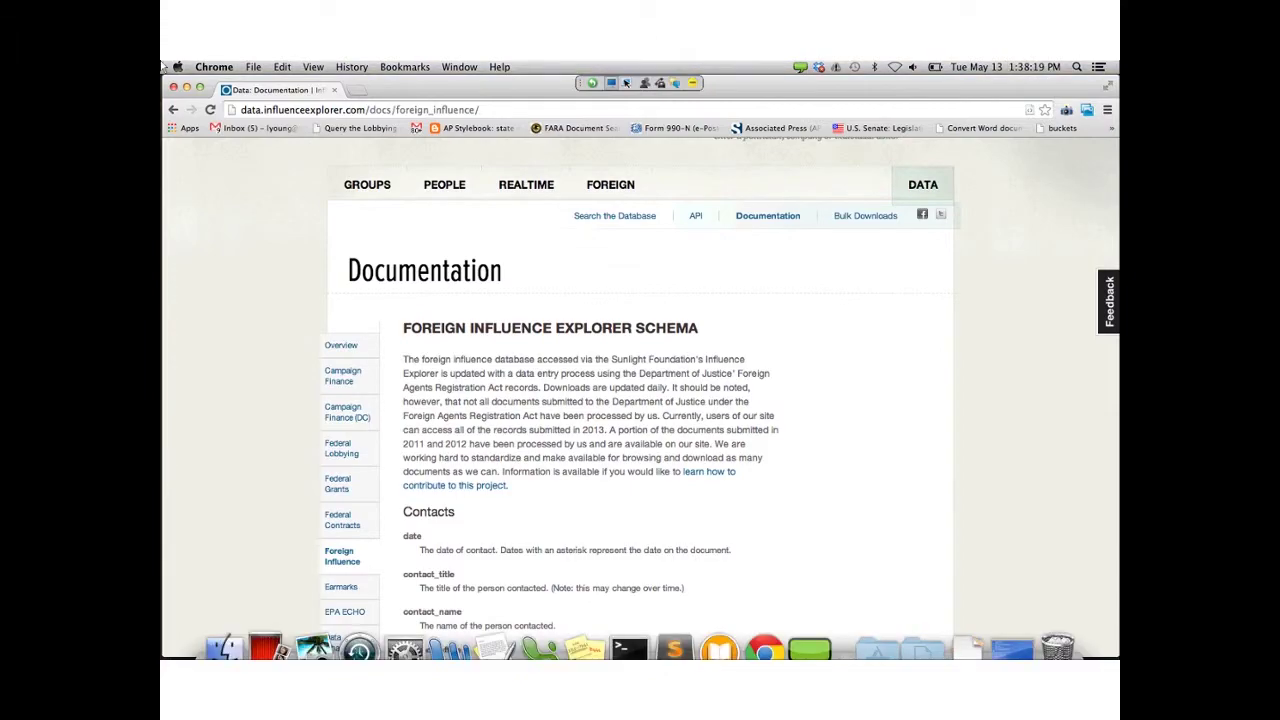
{"action": "mouse_move", "coordinate": [163, 63]}
{"action": "left_click", "coordinate": [446, 350]}
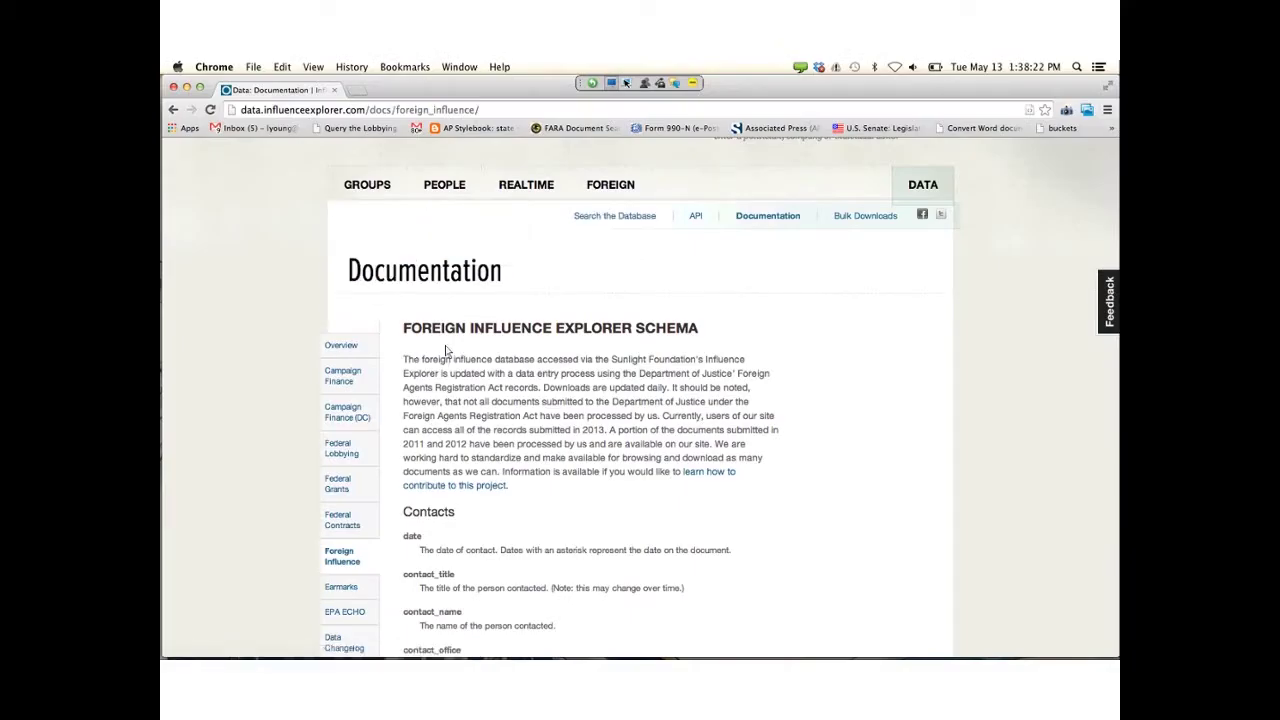
- Search the main Influence Explorer site for GAZPROM and look over the lobbying and regulations sections of the OAO Gazprom profile
{"action": "scroll", "coordinate": [446, 350], "scroll_direction": "up", "scroll_amount": 2}
{"action": "left_click", "coordinate": [886, 205]}
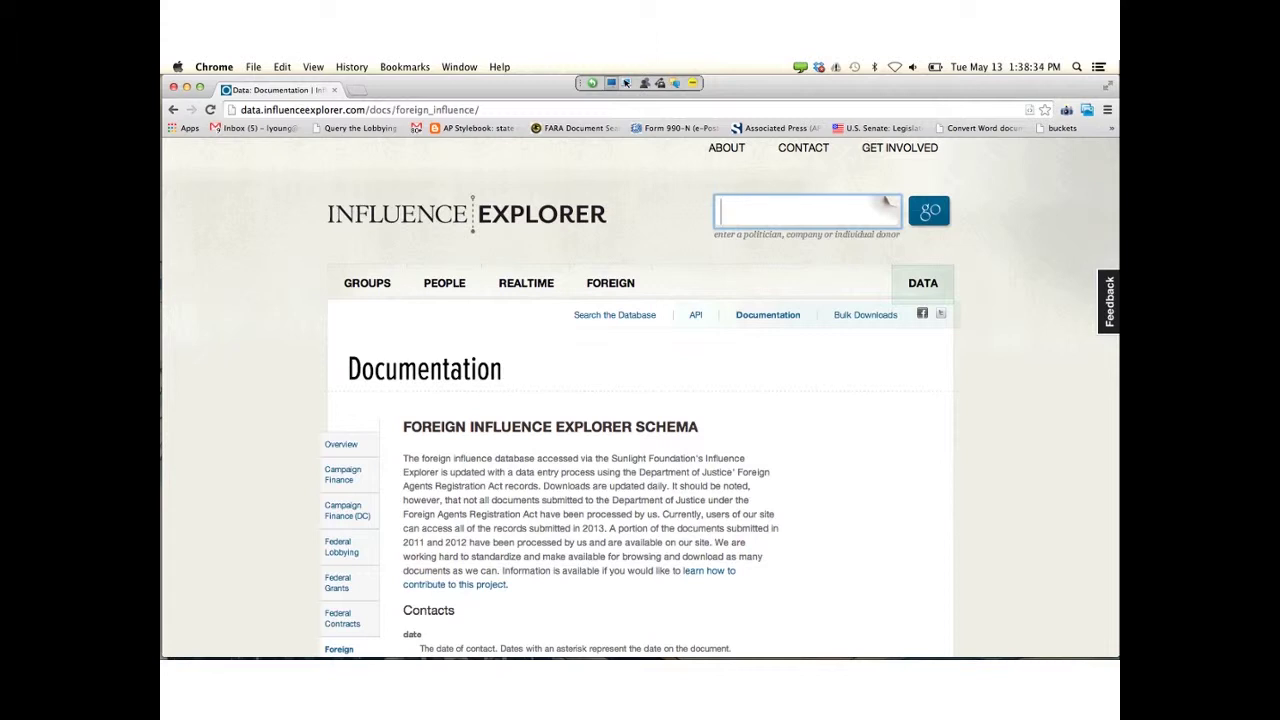
{"action": "type", "text": "GAZPROM"}
{"action": "key", "text": "Return"}
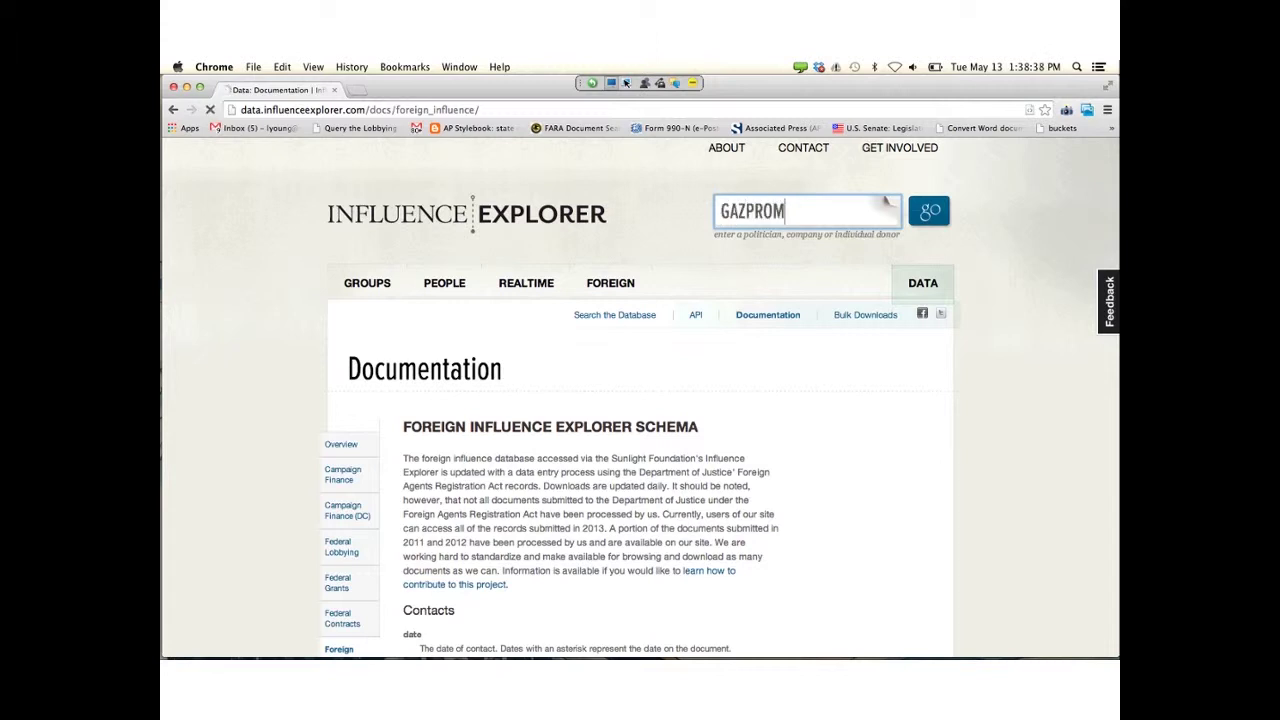
{"action": "scroll", "coordinate": [640, 400], "scroll_direction": "down", "scroll_amount": 6}
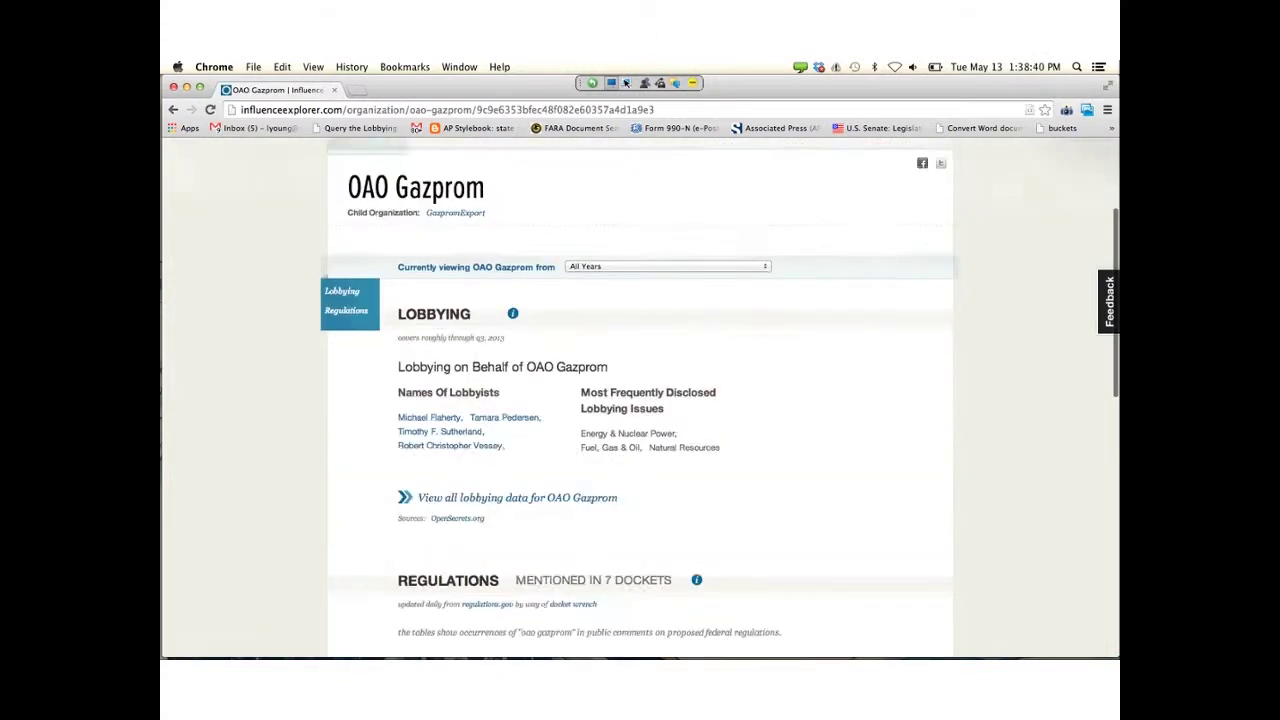
{"action": "scroll", "coordinate": [640, 400], "scroll_direction": "up", "scroll_amount": 4}
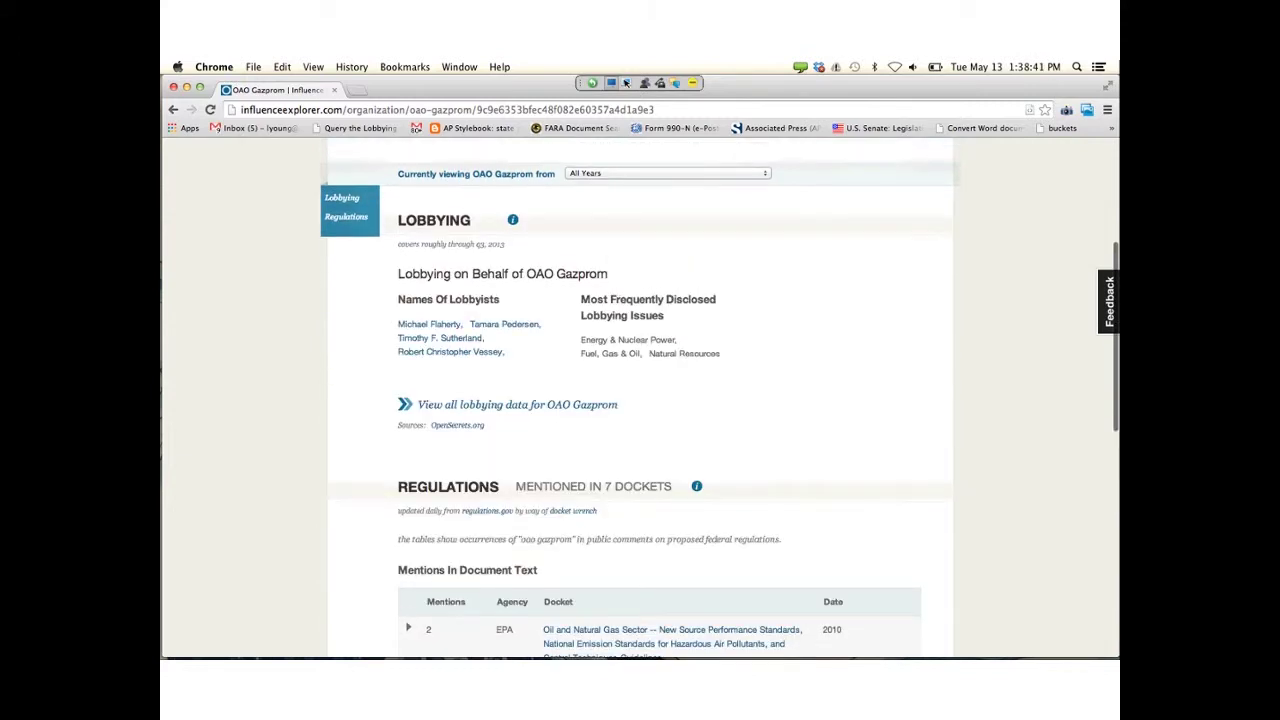
- Go to the Foreign Influence Explorer section and search it for GAZPROM
{"action": "scroll", "coordinate": [590, 495], "scroll_direction": "up", "scroll_amount": 3}
{"action": "left_click", "coordinate": [610, 322]}
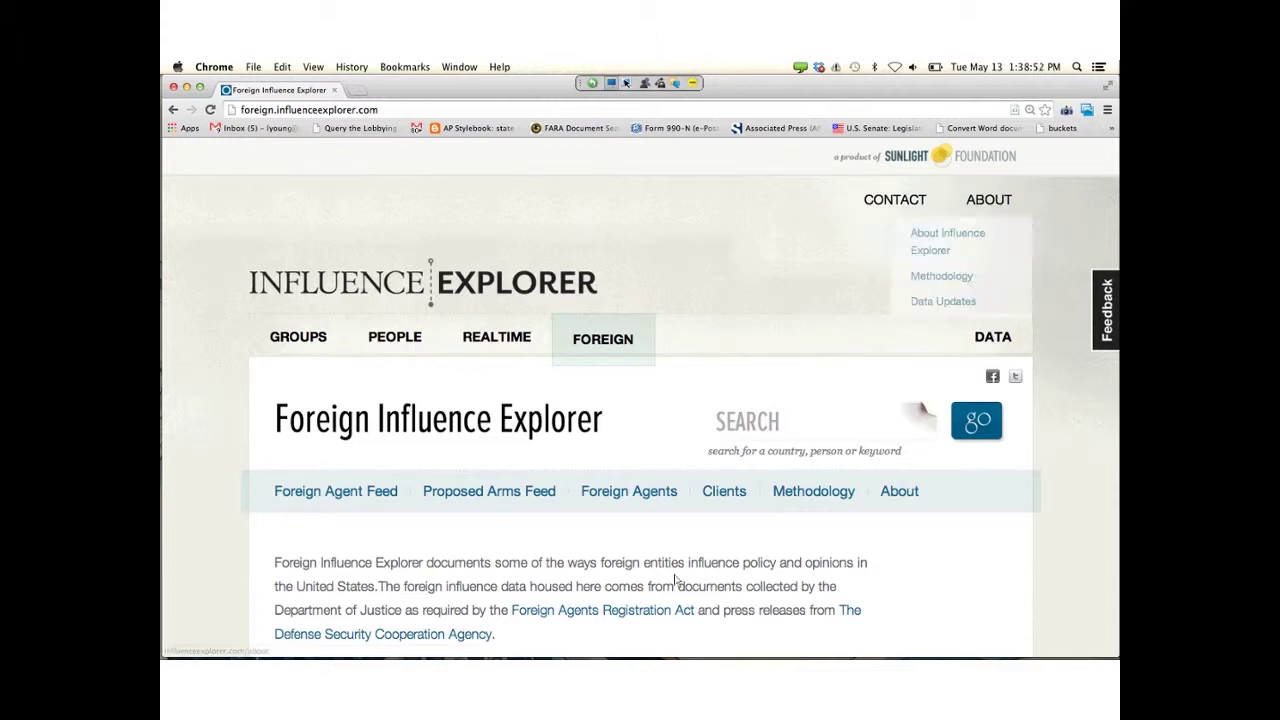
{"action": "scroll", "coordinate": [663, 567], "scroll_direction": "down", "scroll_amount": 1}
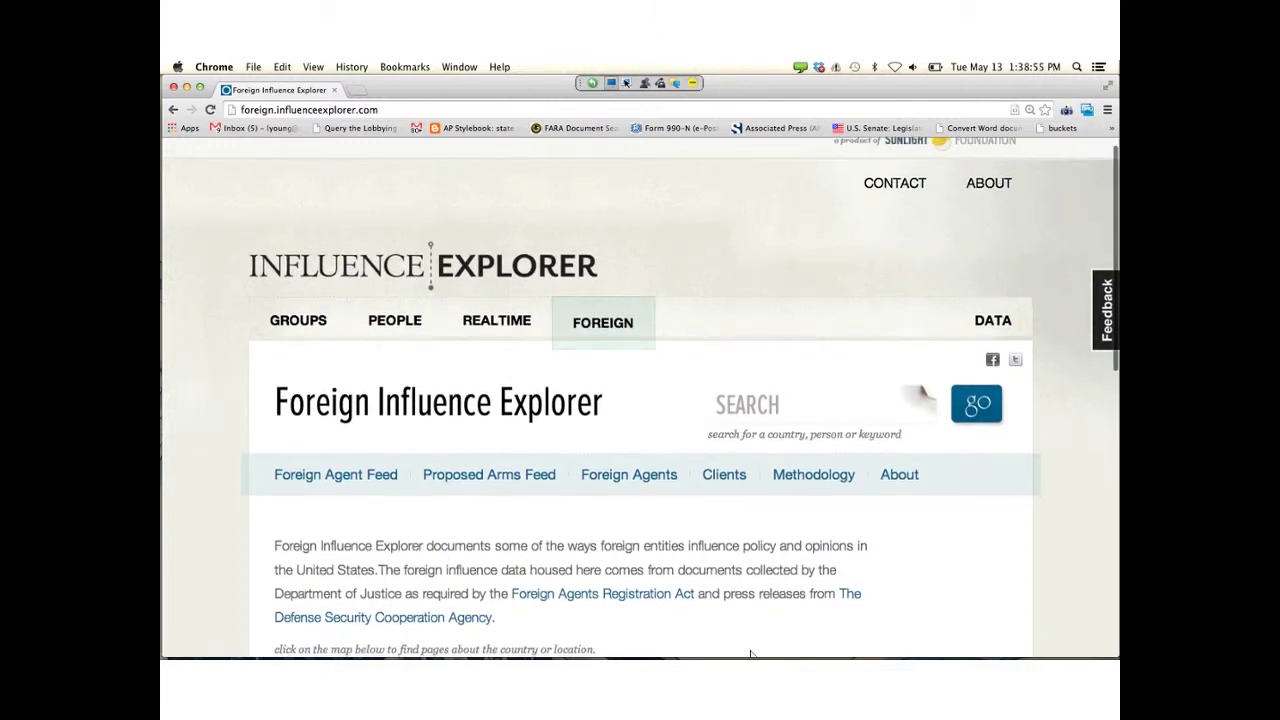
{"action": "left_click", "coordinate": [921, 400]}
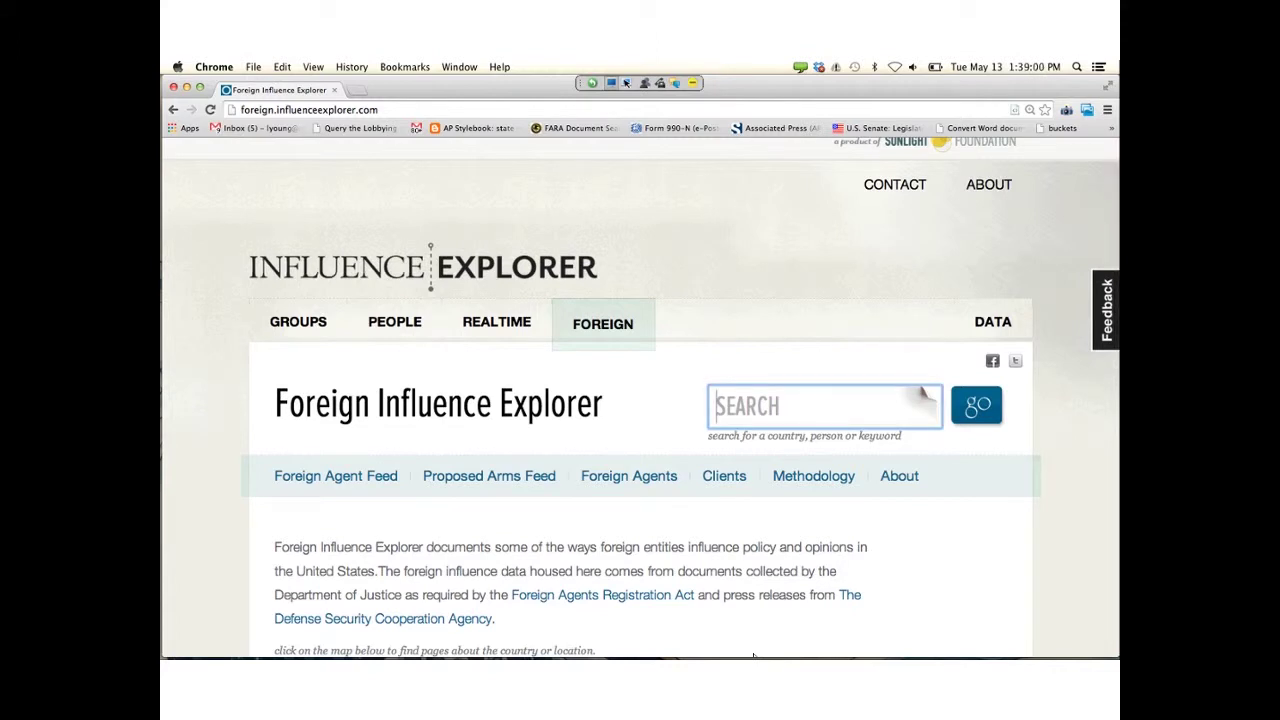
{"action": "type", "text": "G"}
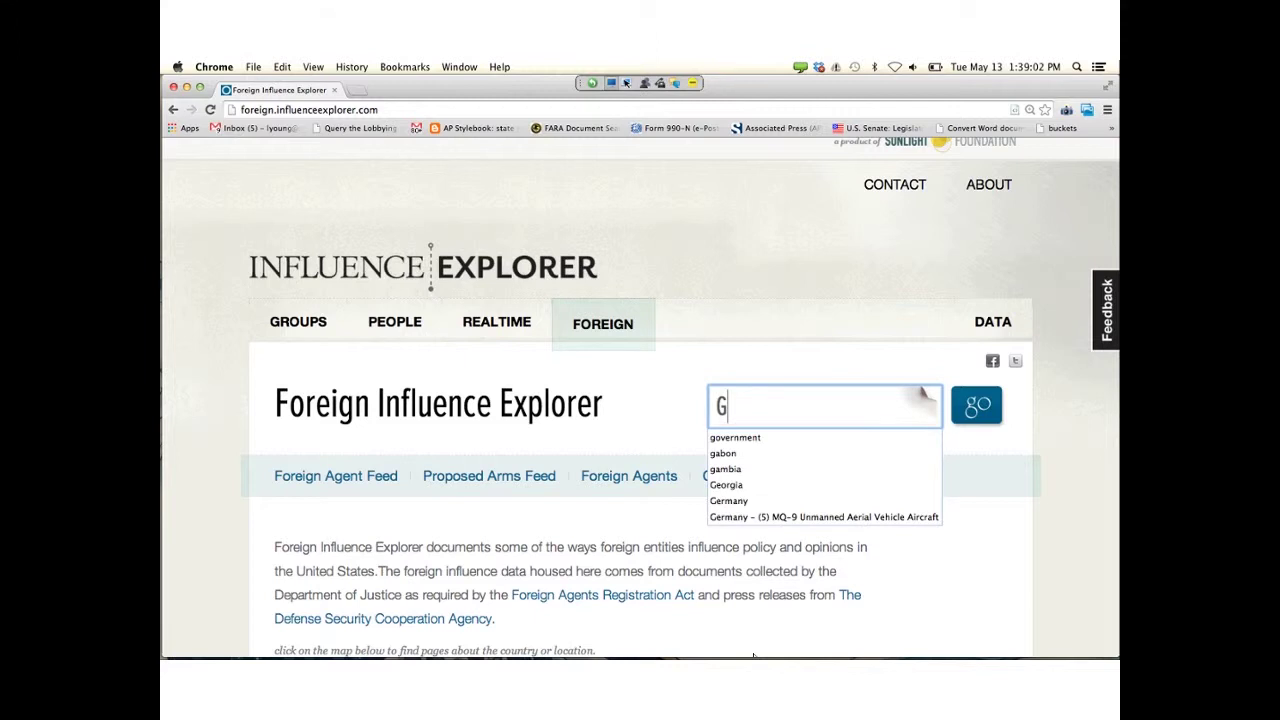
{"action": "type", "text": "AZPROM"}
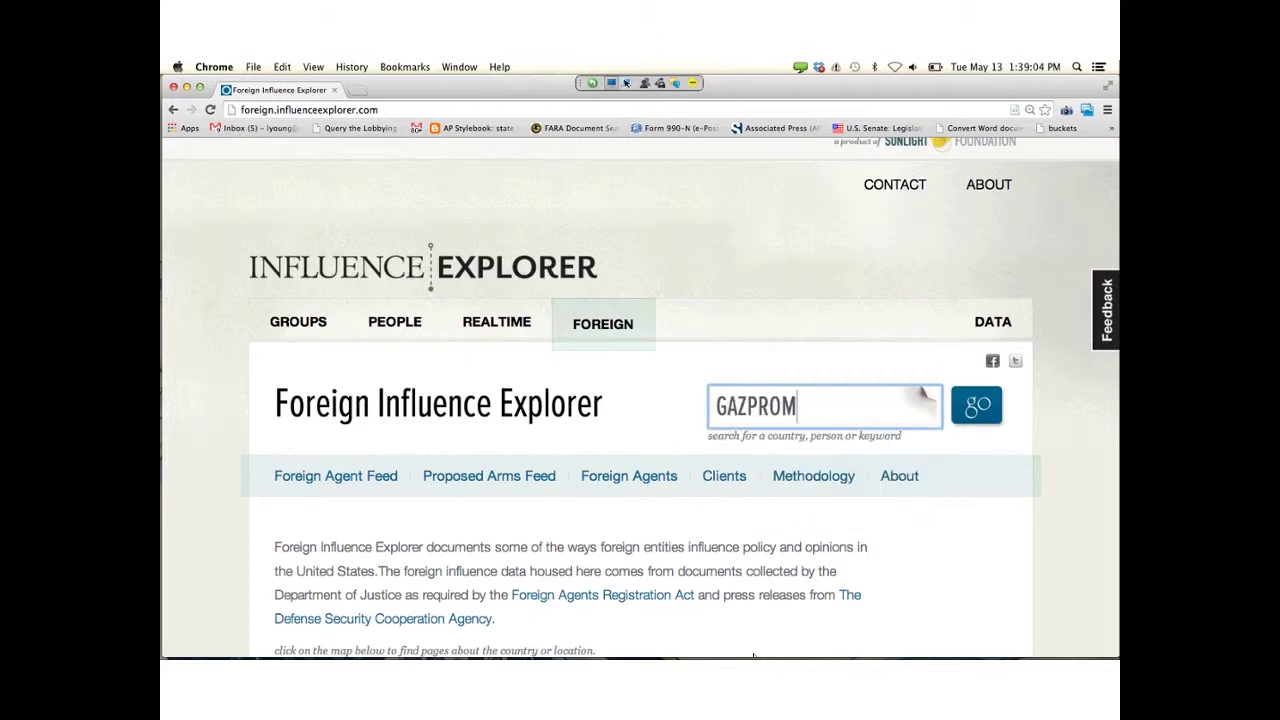
{"action": "key", "text": "Return"}
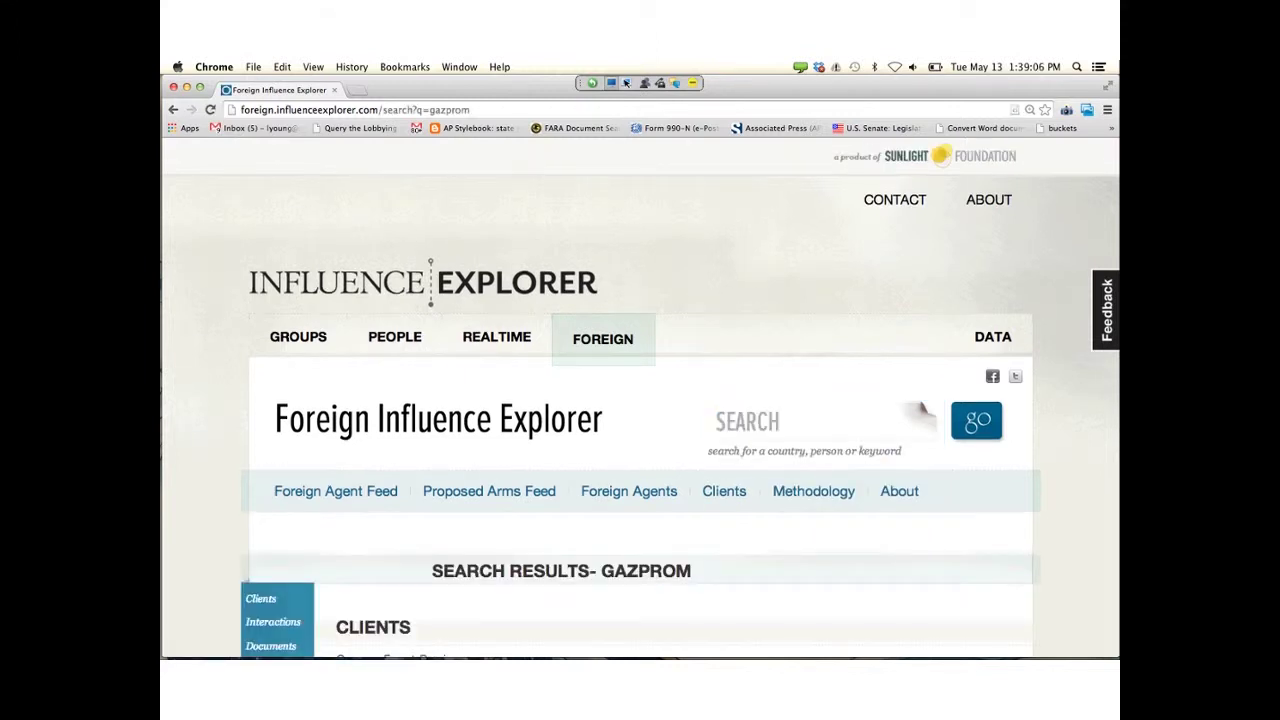
- Look through the Gazprom clients and interactions, jump to the documents, and open the first Ketchum Inc. short form dated 2014-04-01
{"action": "scroll", "coordinate": [920, 410], "scroll_direction": "down", "scroll_amount": 5}
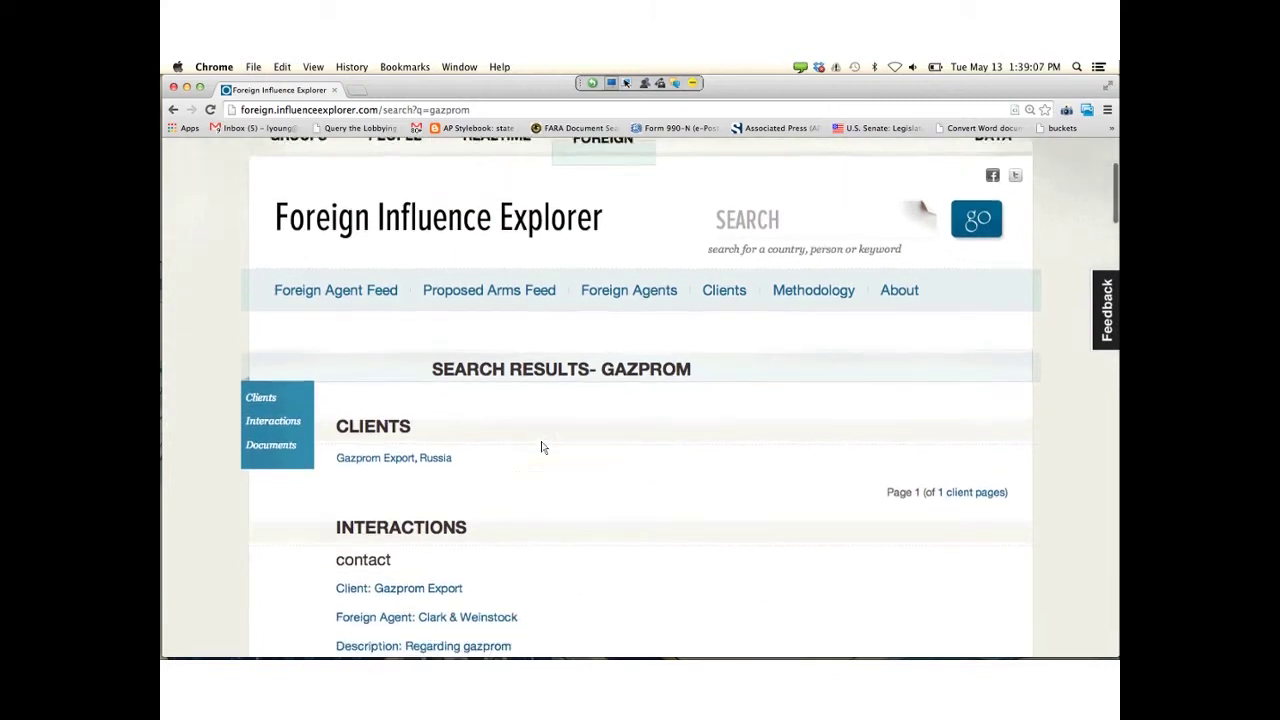
{"action": "scroll", "coordinate": [541, 447], "scroll_direction": "down", "scroll_amount": 3}
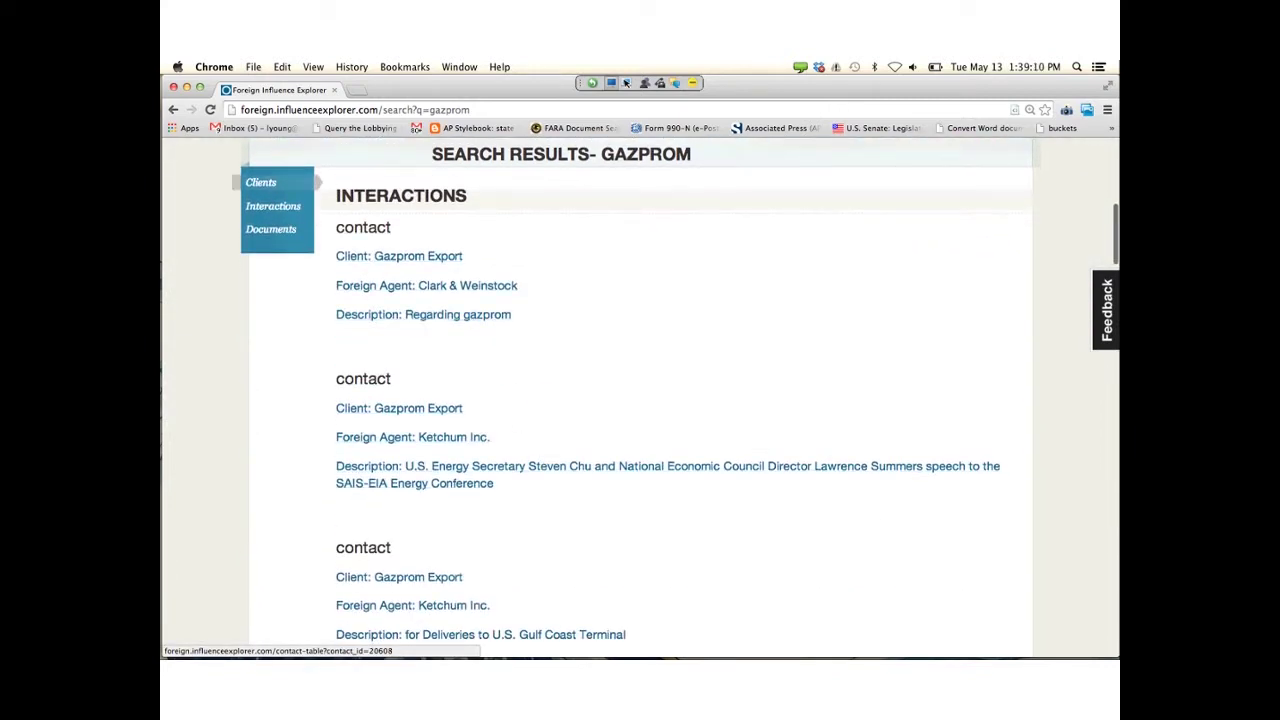
{"action": "left_click", "coordinate": [271, 229]}
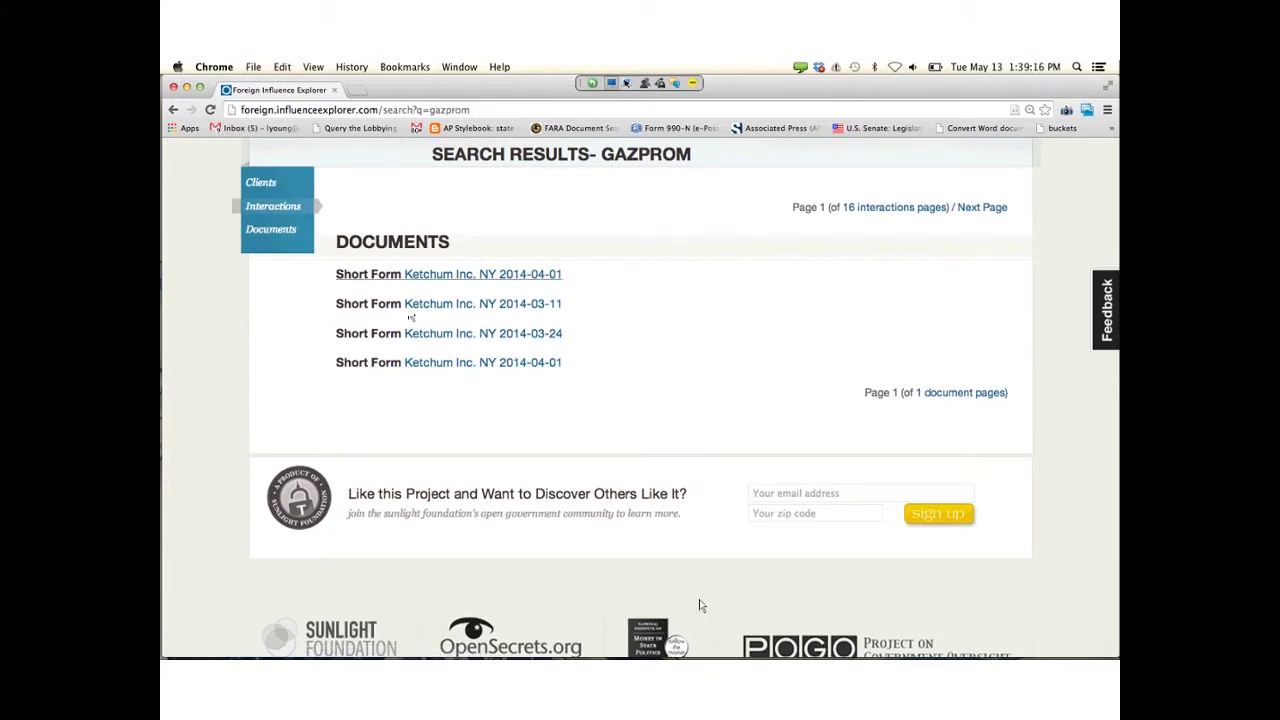
{"action": "left_click", "coordinate": [483, 274]}
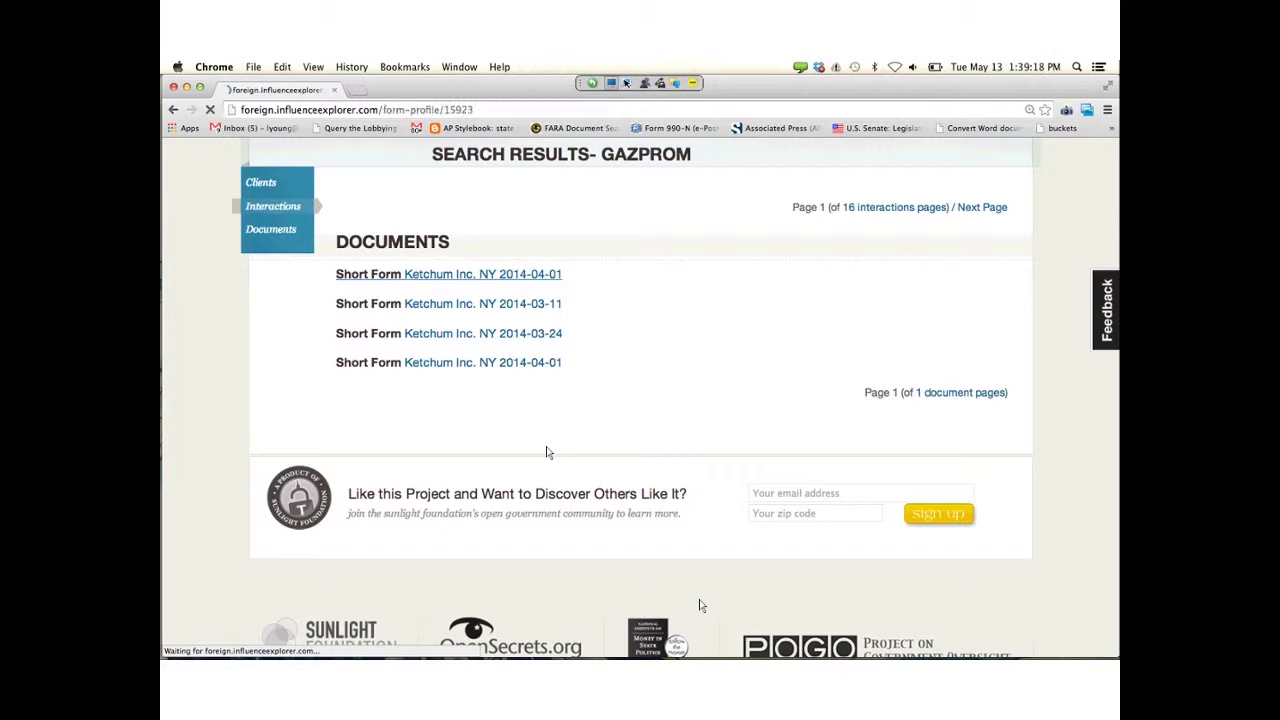
- Examine the client list and the scanned Short Form Registration Statement in the Ketchum Inc. document profile
{"action": "scroll", "coordinate": [712, 616], "scroll_direction": "down", "scroll_amount": 5}
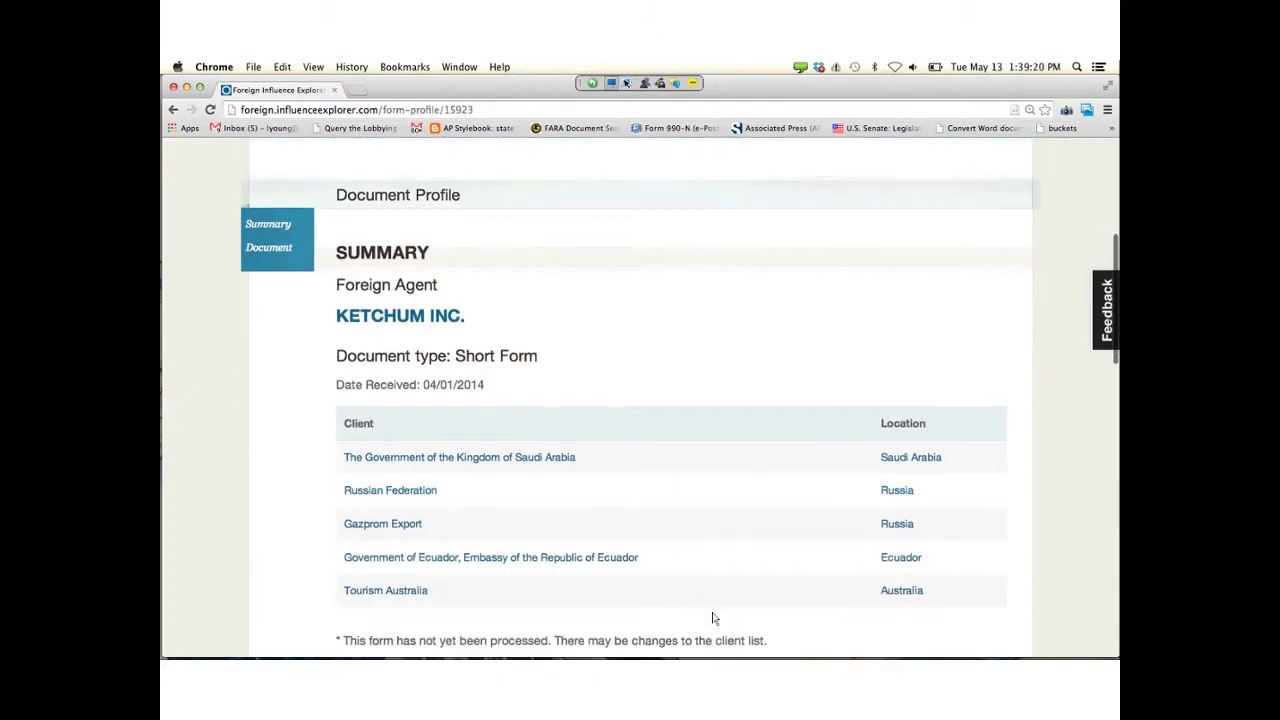
{"action": "scroll", "coordinate": [712, 618], "scroll_direction": "down", "scroll_amount": 2}
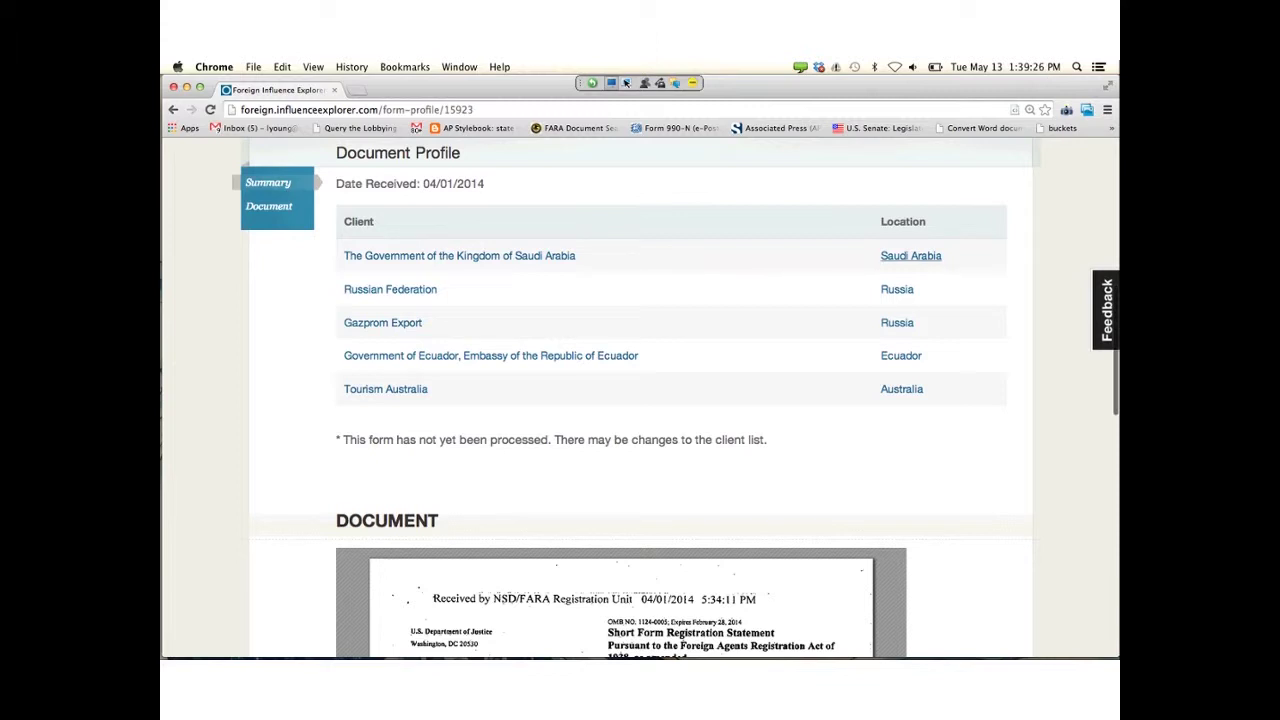
{"action": "scroll", "coordinate": [640, 400], "scroll_direction": "down", "scroll_amount": 5}
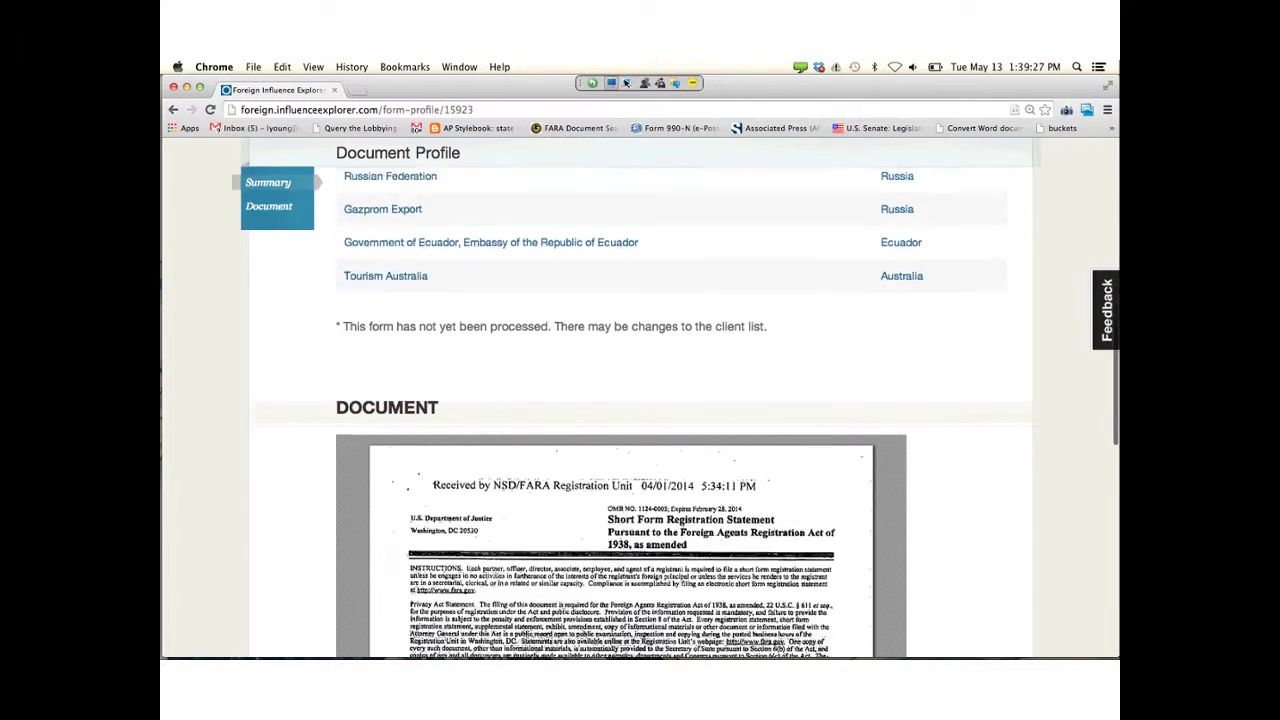
{"action": "scroll", "coordinate": [725, 628], "scroll_direction": "down", "scroll_amount": 3}
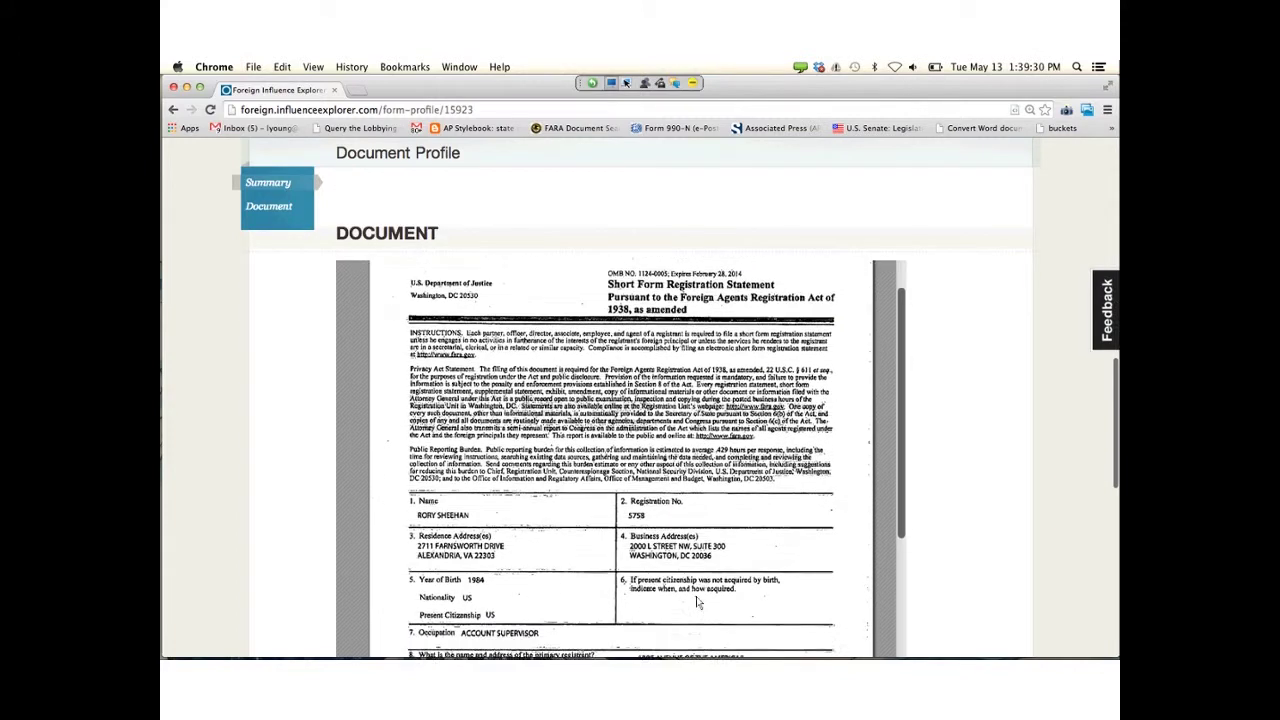
{"action": "scroll", "coordinate": [697, 600], "scroll_direction": "down", "scroll_amount": 6}
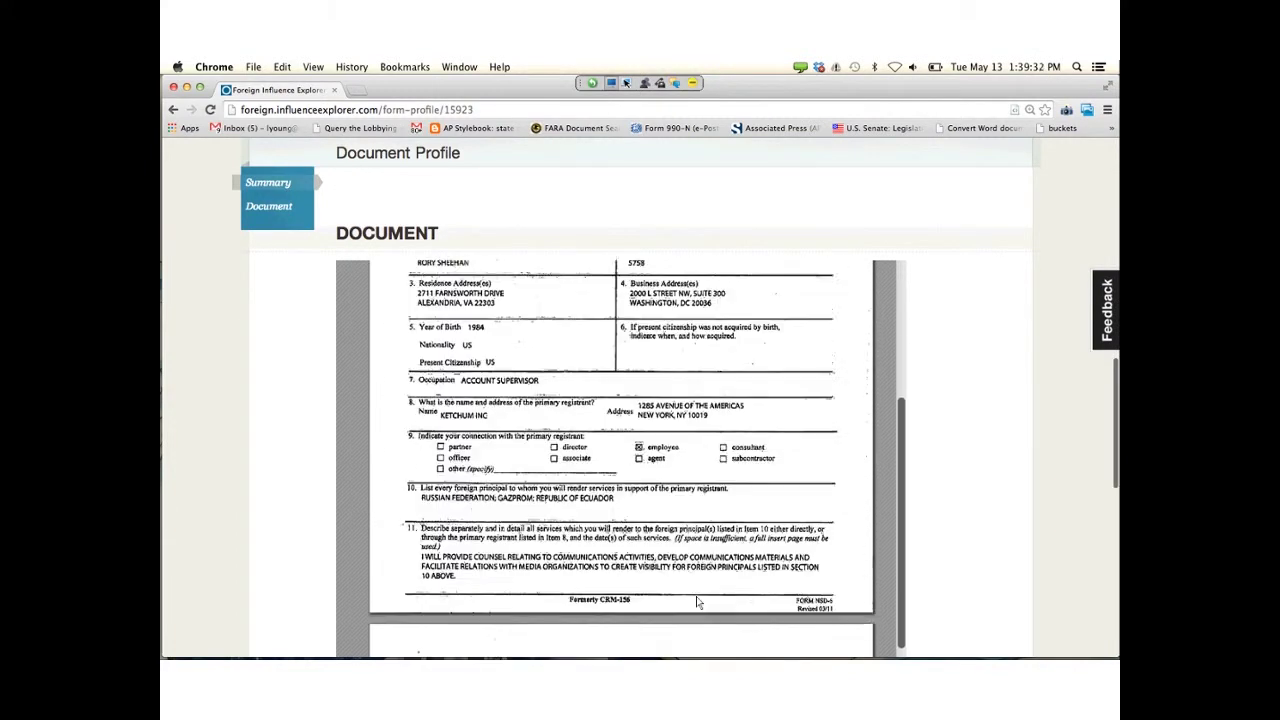
{"action": "scroll", "coordinate": [640, 410], "scroll_direction": "down", "scroll_amount": 3}
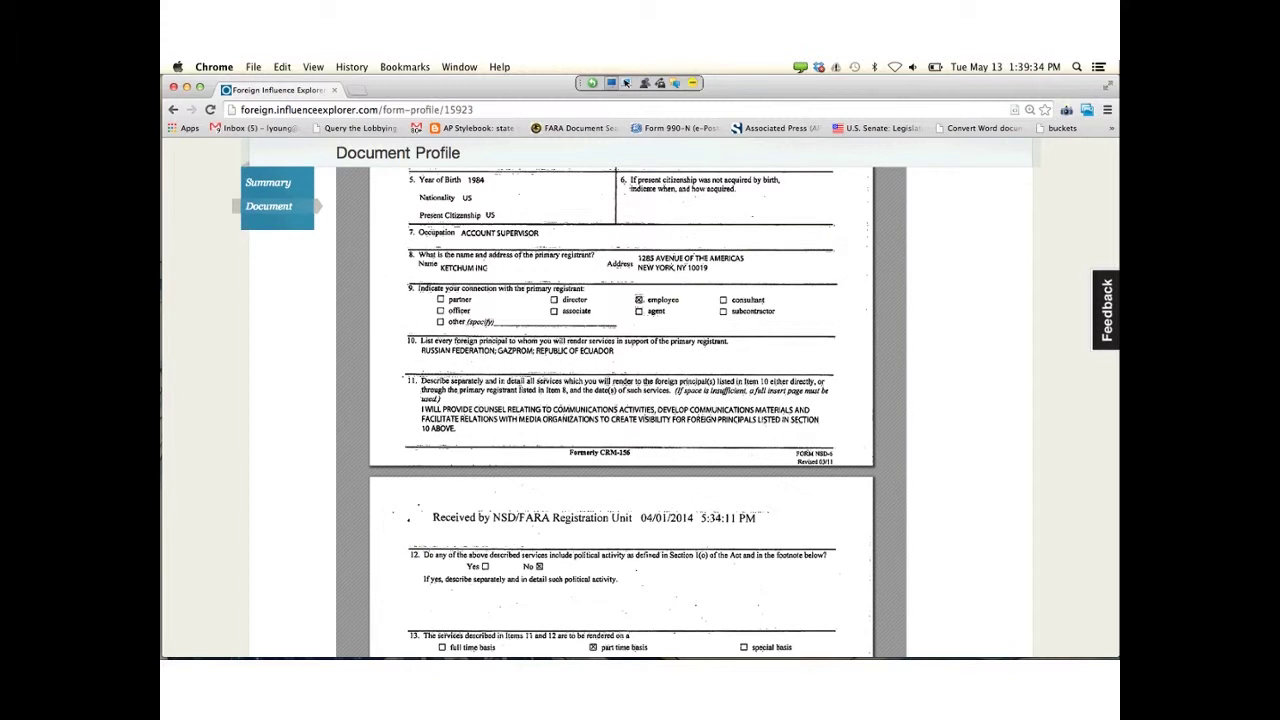
{"action": "scroll", "coordinate": [640, 410], "scroll_direction": "down", "scroll_amount": 3}
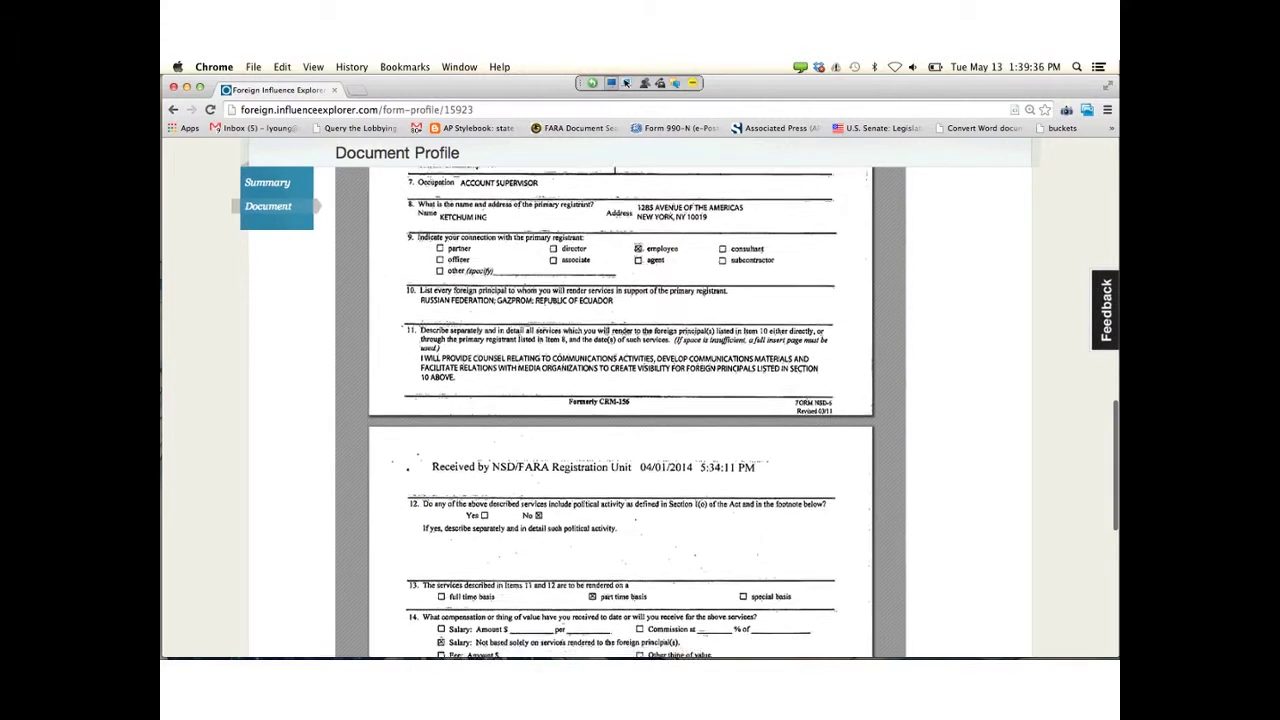
{"action": "scroll", "coordinate": [640, 410], "scroll_direction": "up", "scroll_amount": 8}
{"action": "scroll", "coordinate": [640, 410], "scroll_direction": "up", "scroll_amount": 1}
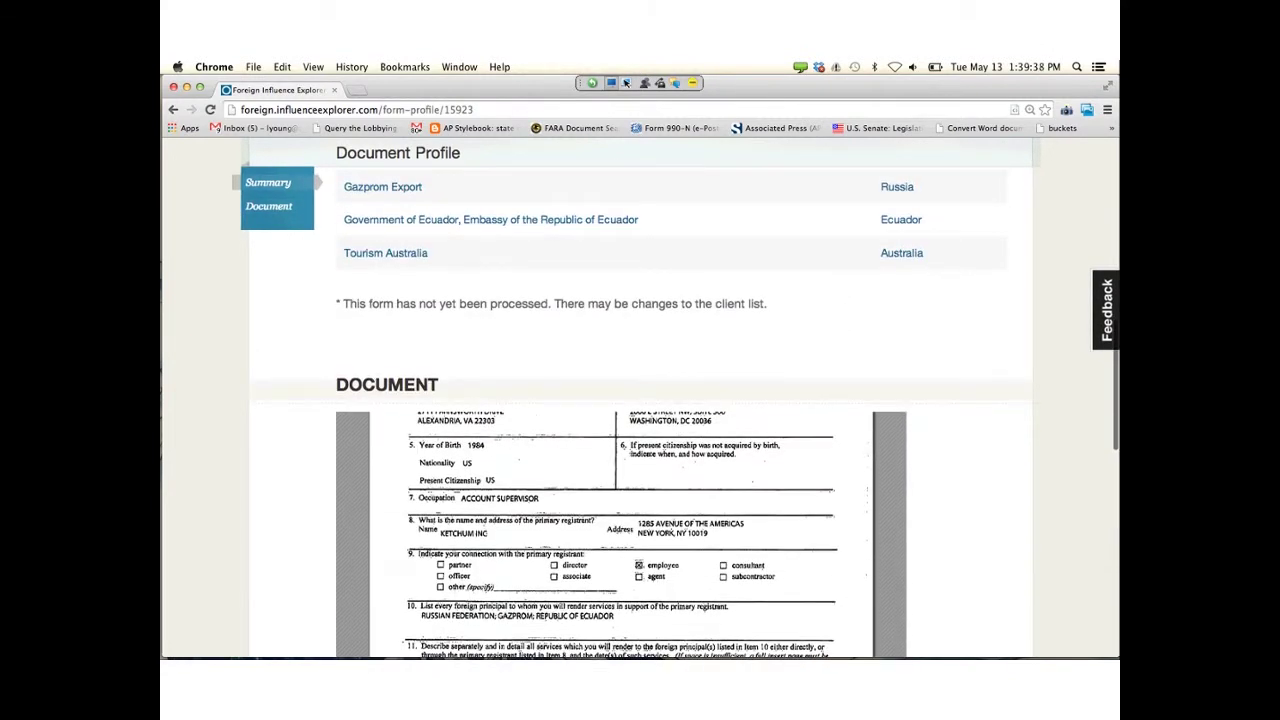
- Find the text "gazpr" within the Ketchum Inc. document profile, step to its occurrence in the scanned form, and clear the find term
{"action": "key", "text": "super+f"}
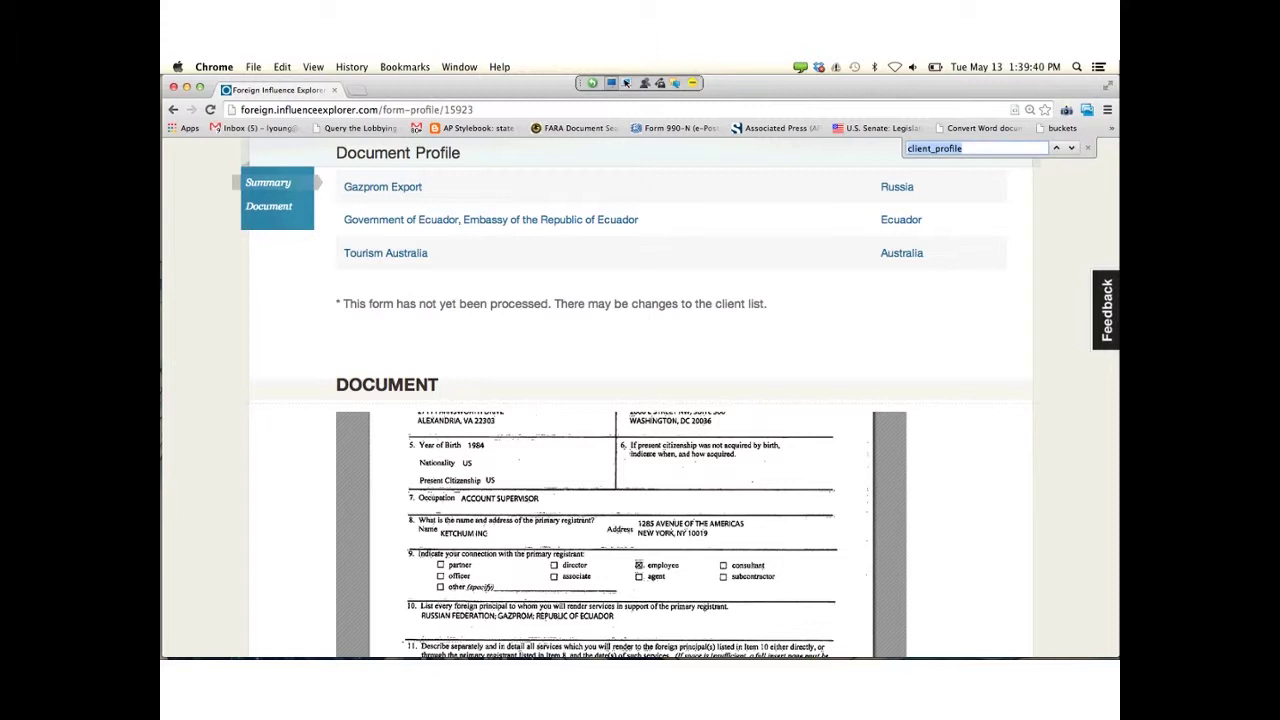
{"action": "type", "text": "gaz"}
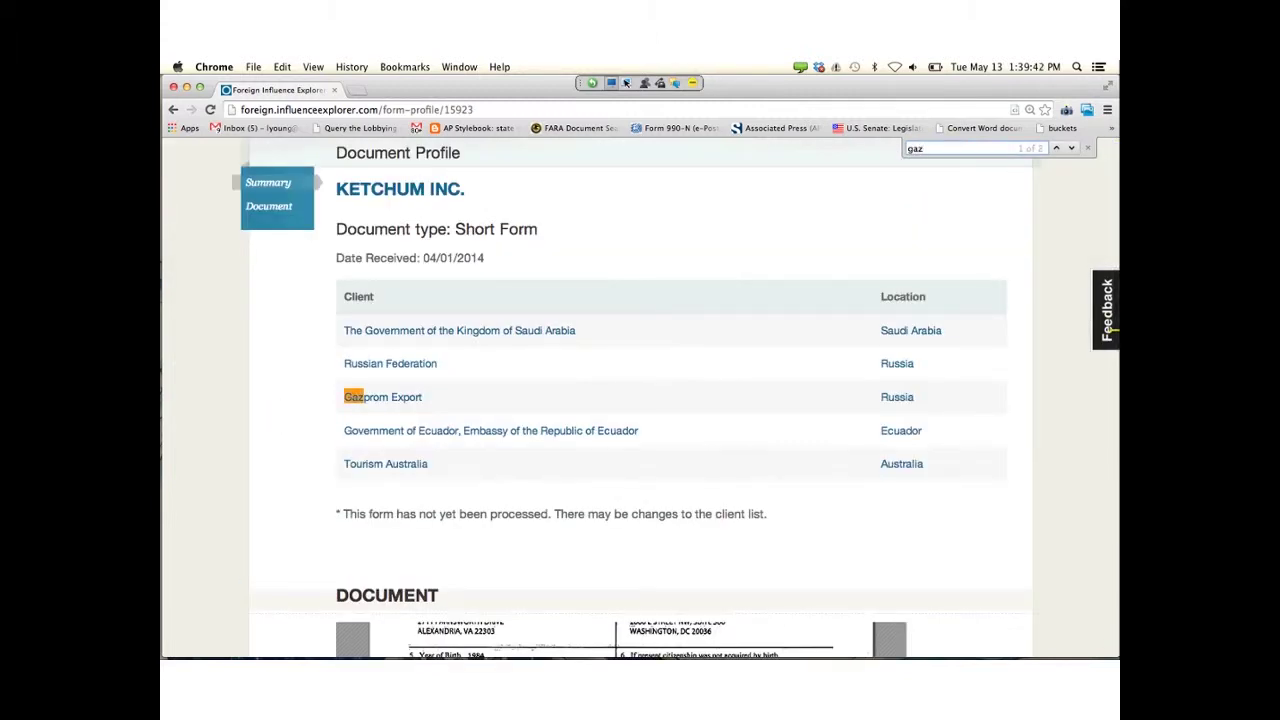
{"action": "type", "text": "pr"}
{"action": "key", "text": "Return"}
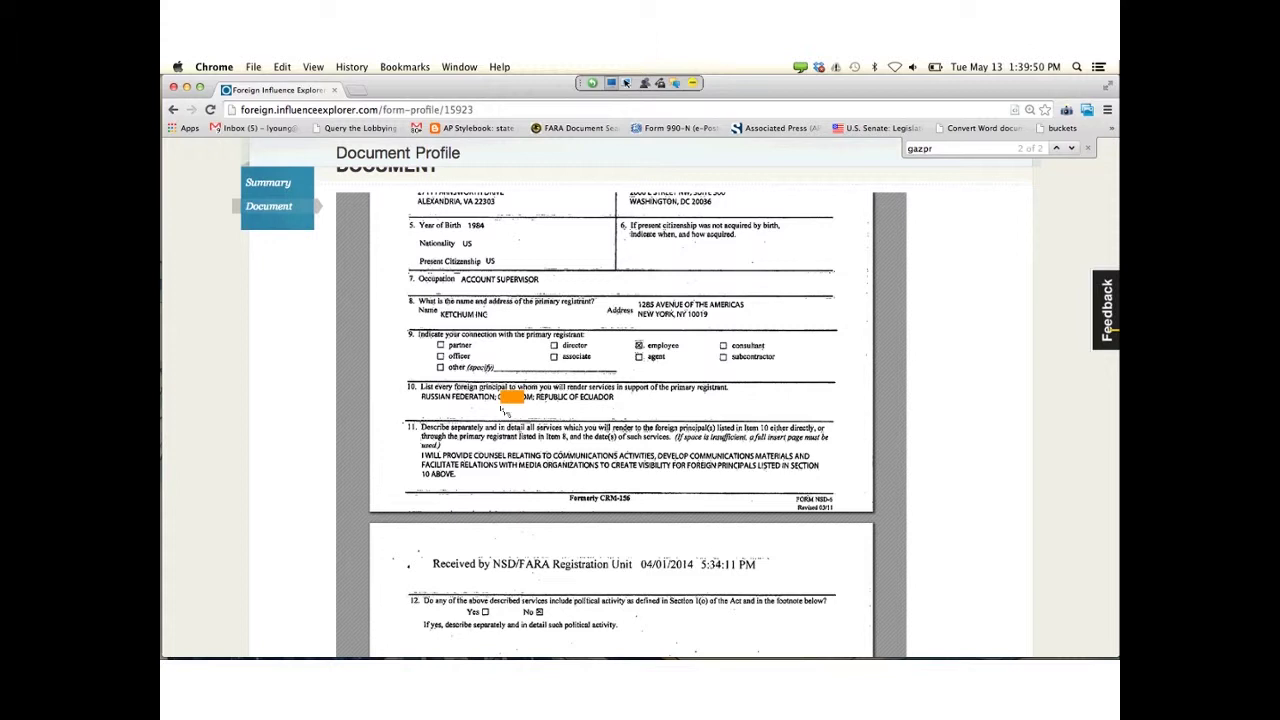
{"action": "key", "text": "BackSpace"}
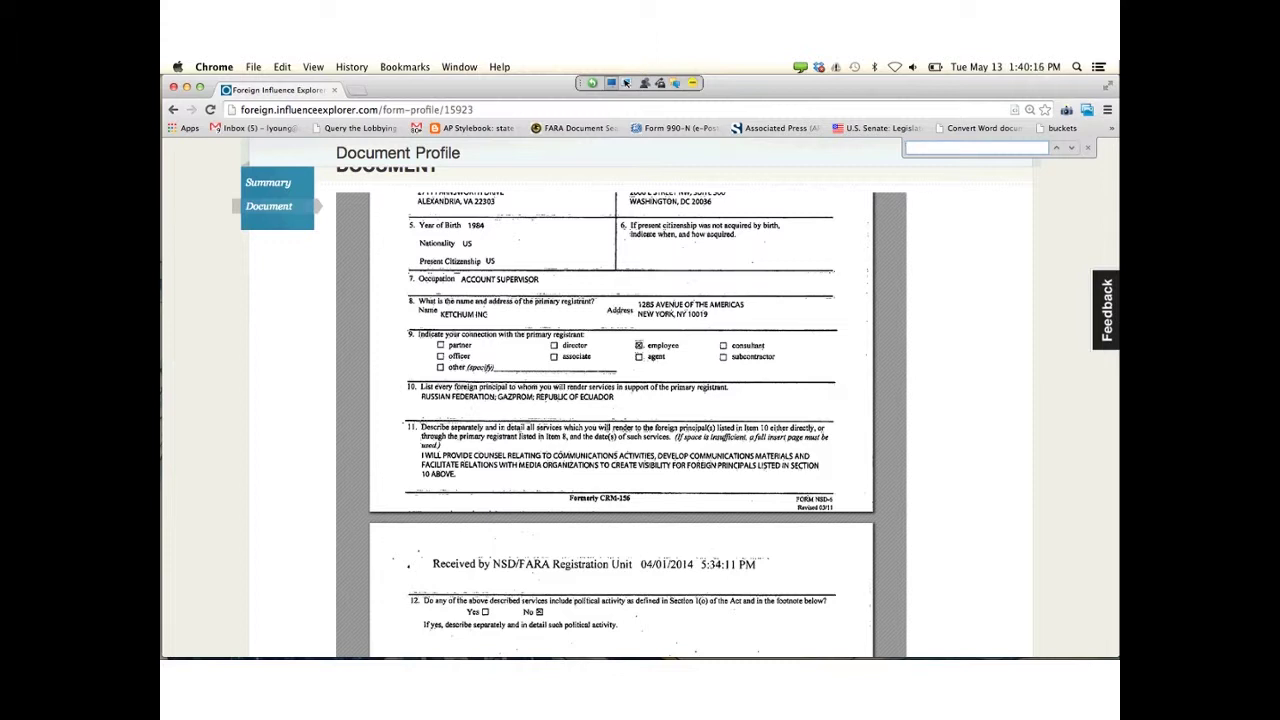
- Open the Foreign Agent Feed and look over the latest Foreign Agents Registration Act documents
{"action": "scroll", "coordinate": [640, 400], "scroll_direction": "up", "scroll_amount": 10}
{"action": "scroll", "coordinate": [921, 300], "scroll_direction": "up", "scroll_amount": 5}
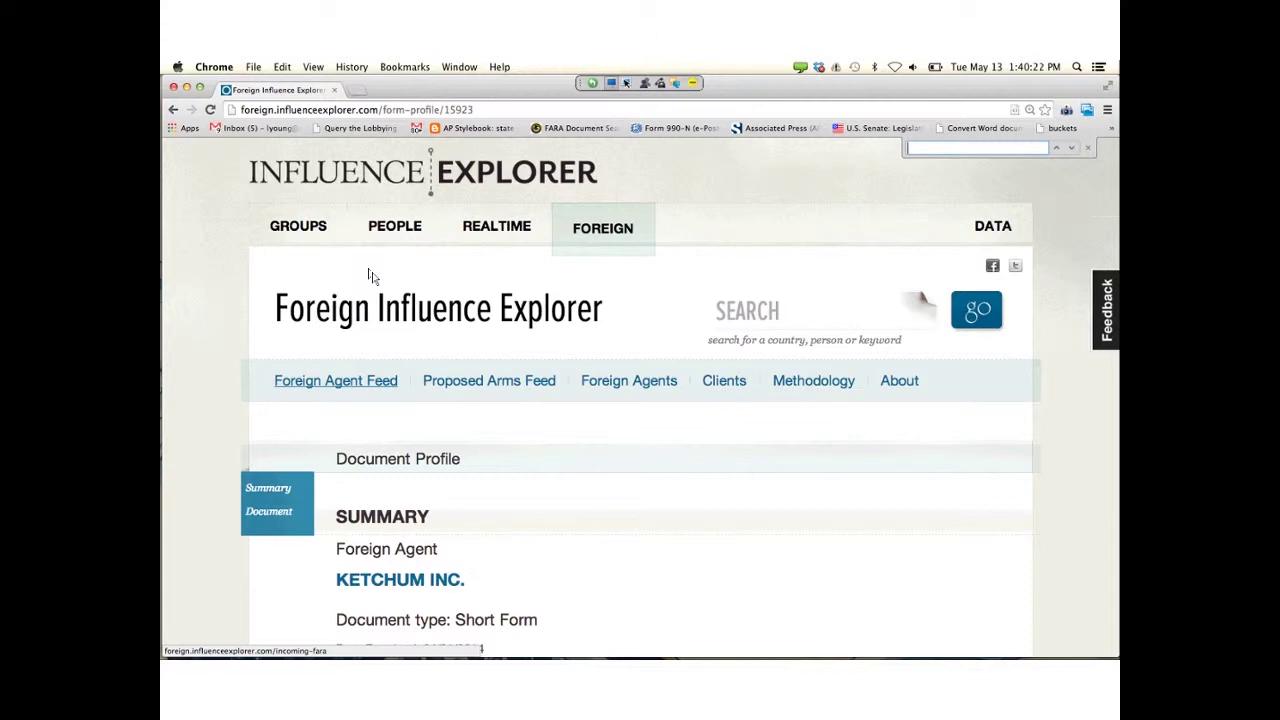
{"action": "left_click", "coordinate": [370, 276]}
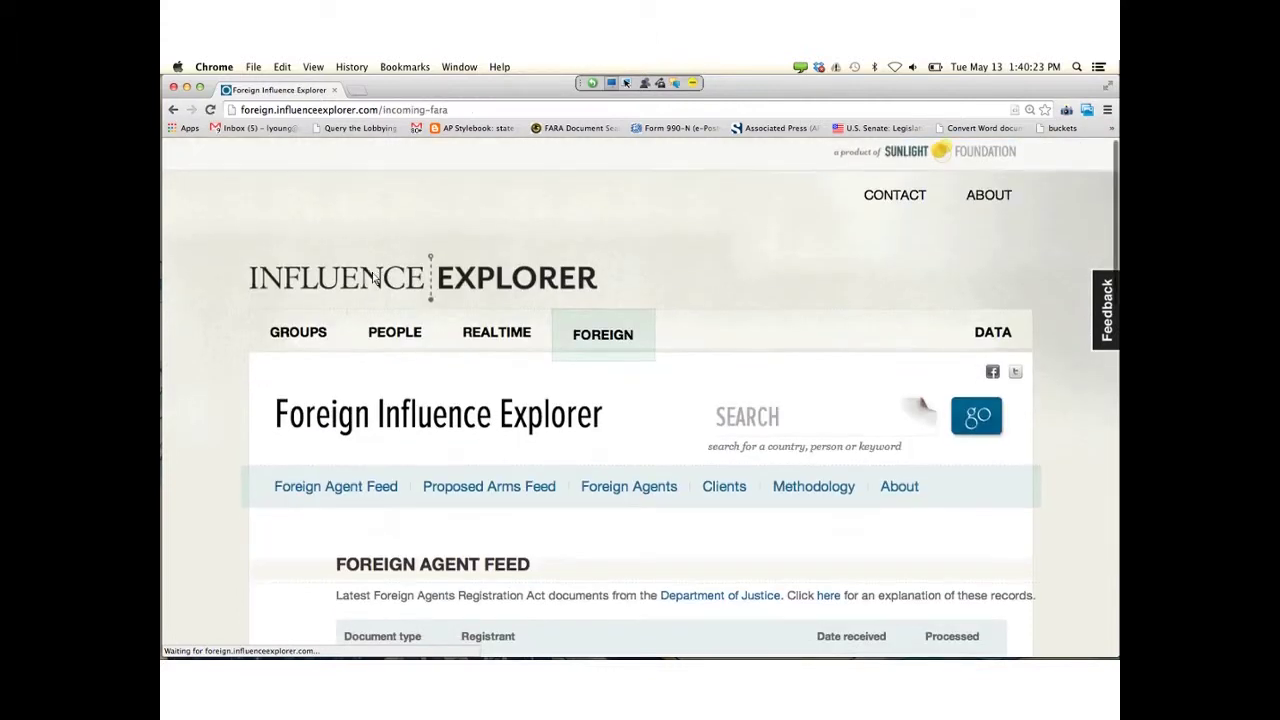
{"action": "scroll", "coordinate": [372, 278], "scroll_direction": "down", "scroll_amount": 5}
{"action": "scroll", "coordinate": [372, 278], "scroll_direction": "up", "scroll_amount": 1}
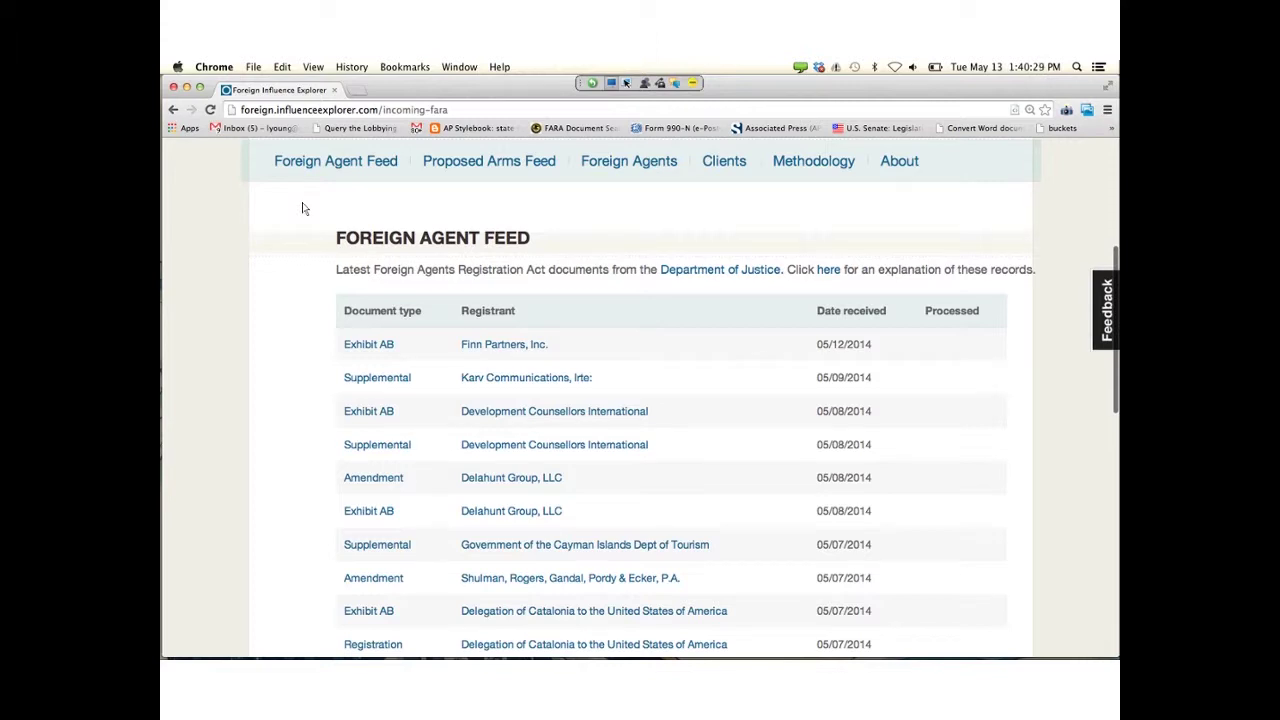
{"action": "scroll", "coordinate": [307, 210], "scroll_direction": "down", "scroll_amount": 2}
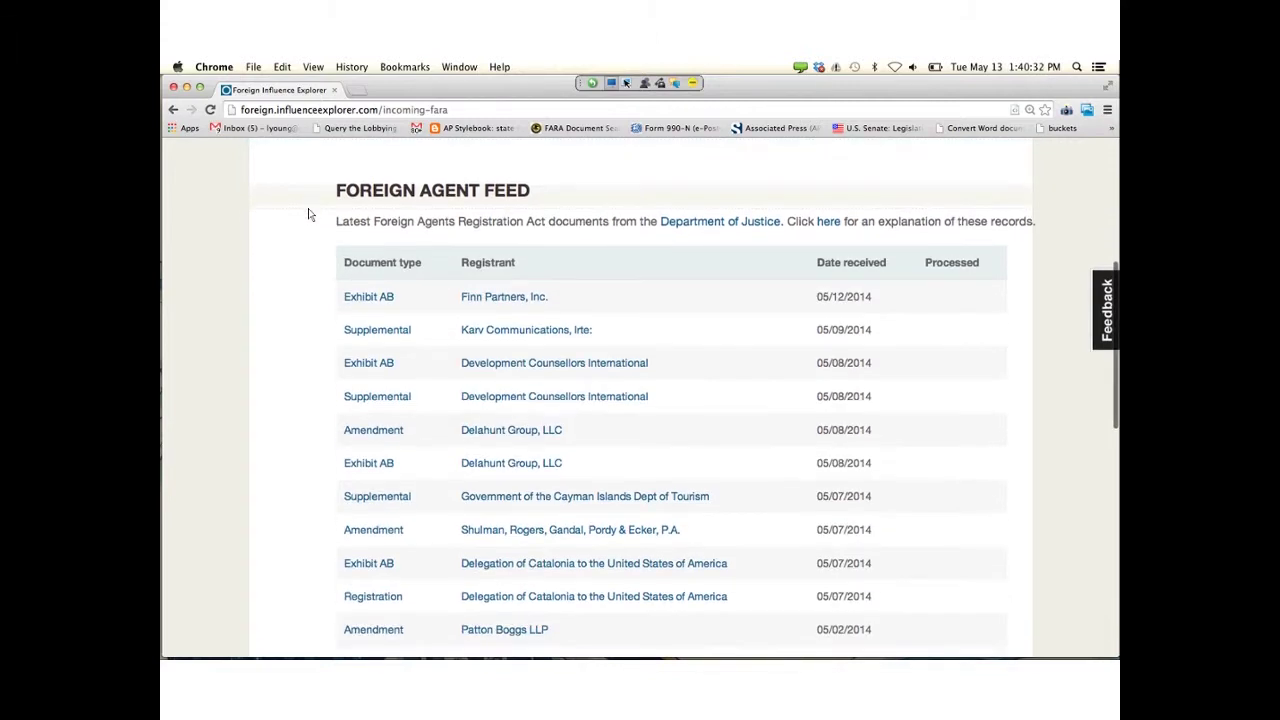
{"action": "scroll", "coordinate": [309, 214], "scroll_direction": "down", "scroll_amount": 1}
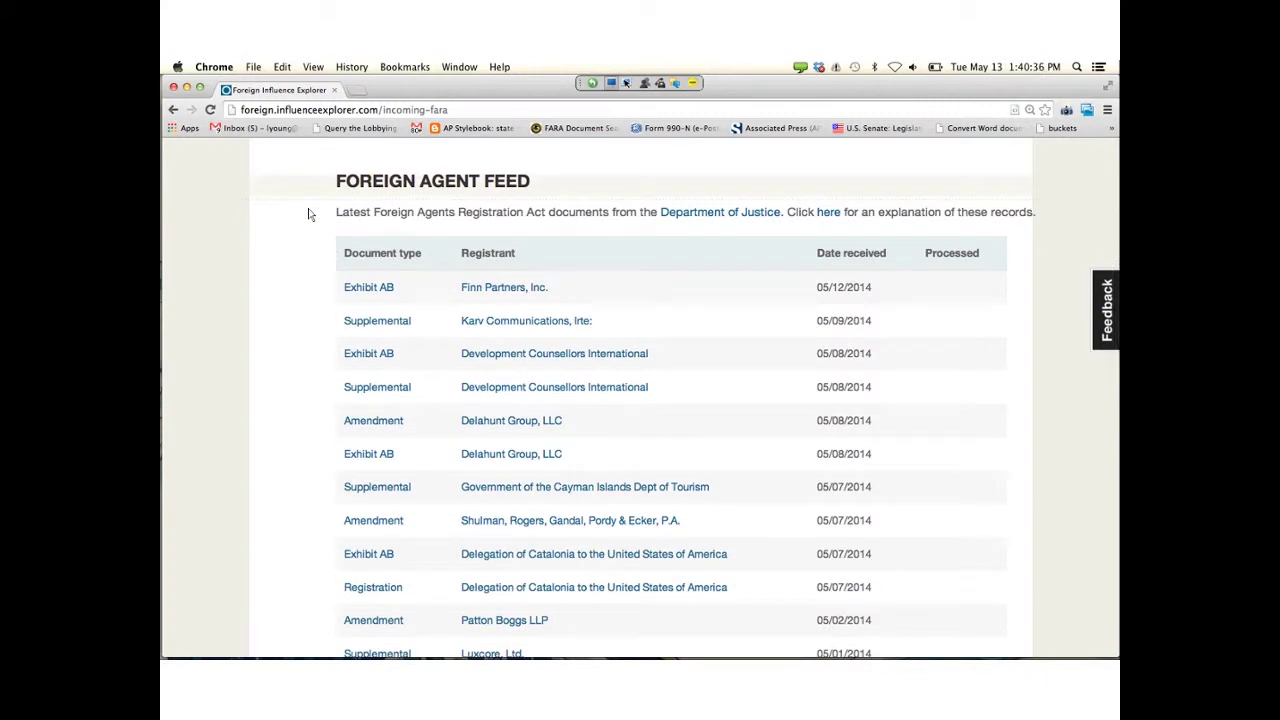
{"action": "scroll", "coordinate": [309, 214], "scroll_direction": "up", "scroll_amount": 3}
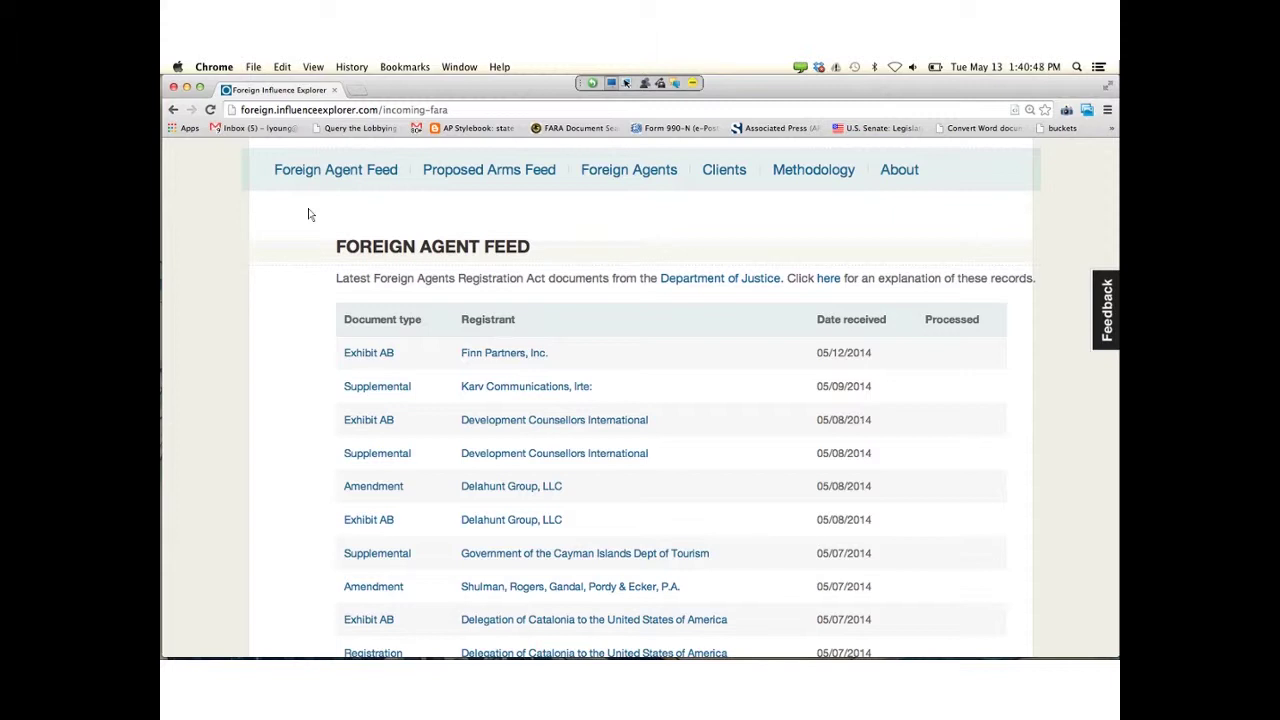
{"action": "scroll", "coordinate": [421, 327], "scroll_direction": "up", "scroll_amount": 1}
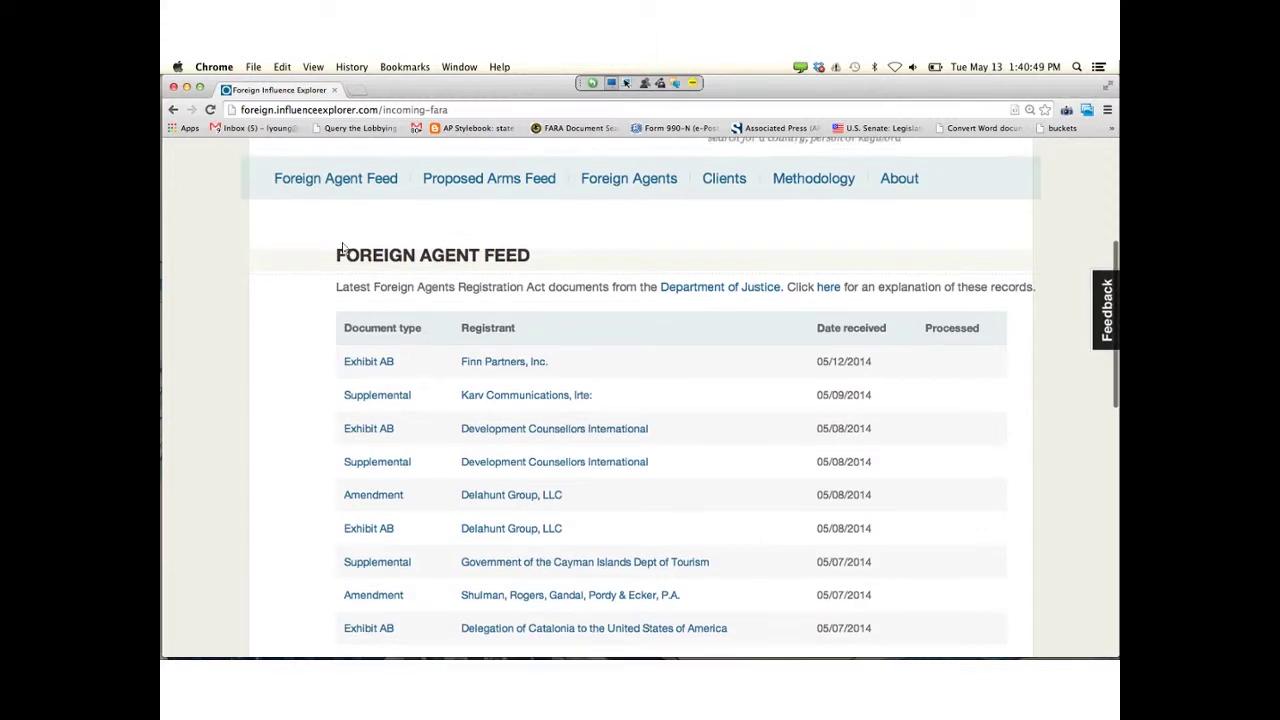
- Open the Proposed Arms Feed and look through the listed Defense Security Cooperation Agency press releases
{"action": "left_click", "coordinate": [489, 197]}
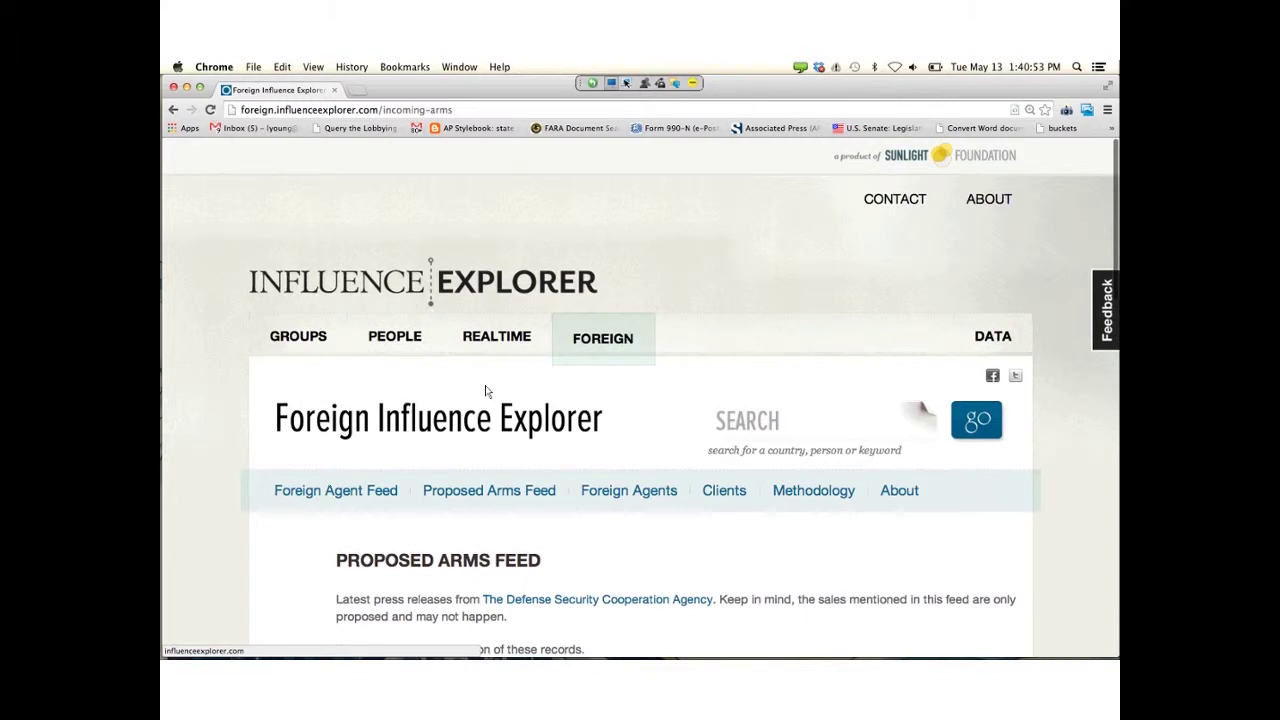
{"action": "scroll", "coordinate": [482, 388], "scroll_direction": "down", "scroll_amount": 4}
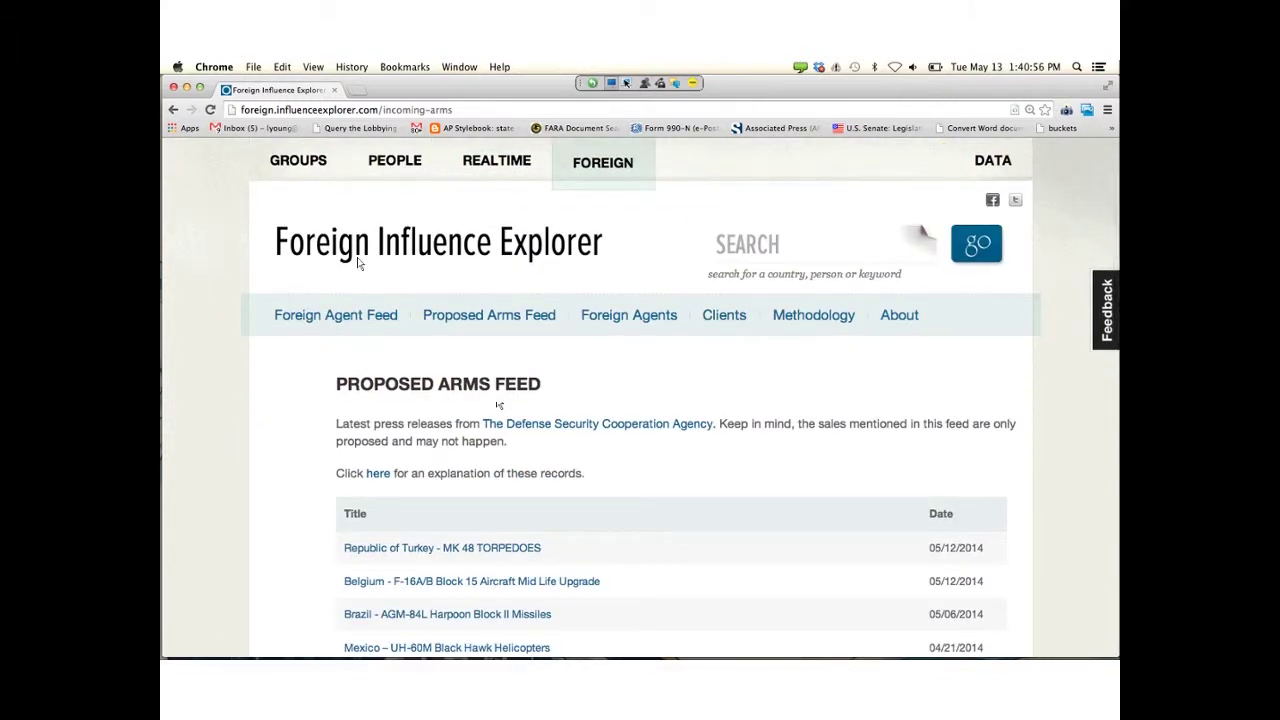
{"action": "scroll", "coordinate": [252, 155], "scroll_direction": "down", "scroll_amount": 2}
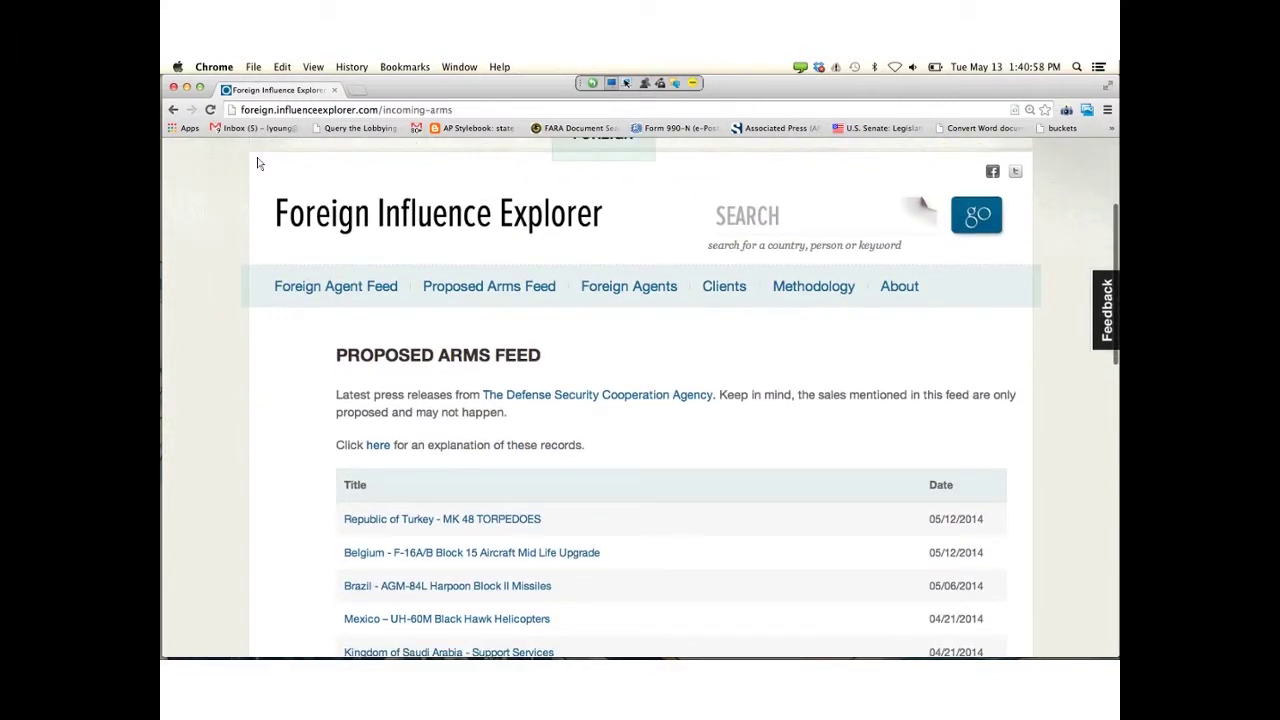
{"action": "scroll", "coordinate": [257, 163], "scroll_direction": "down", "scroll_amount": 1}
{"action": "scroll", "coordinate": [257, 163], "scroll_direction": "down", "scroll_amount": 2}
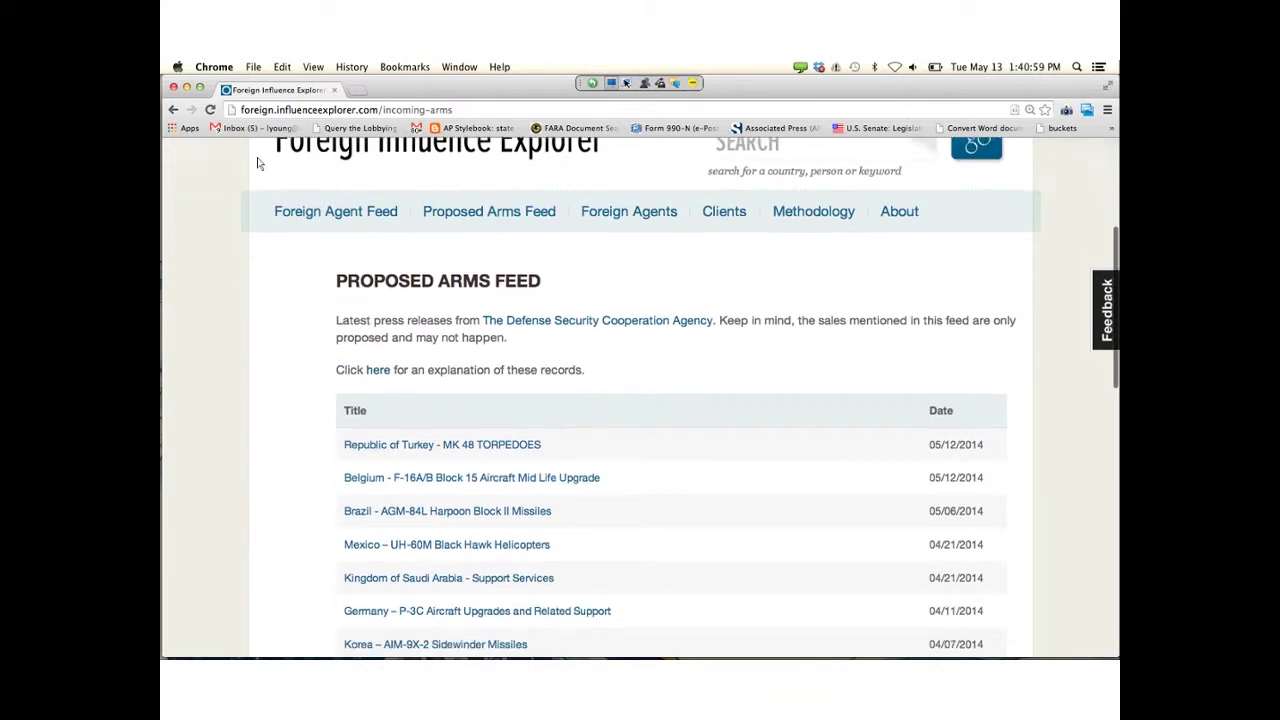
{"action": "scroll", "coordinate": [257, 163], "scroll_direction": "down", "scroll_amount": 1}
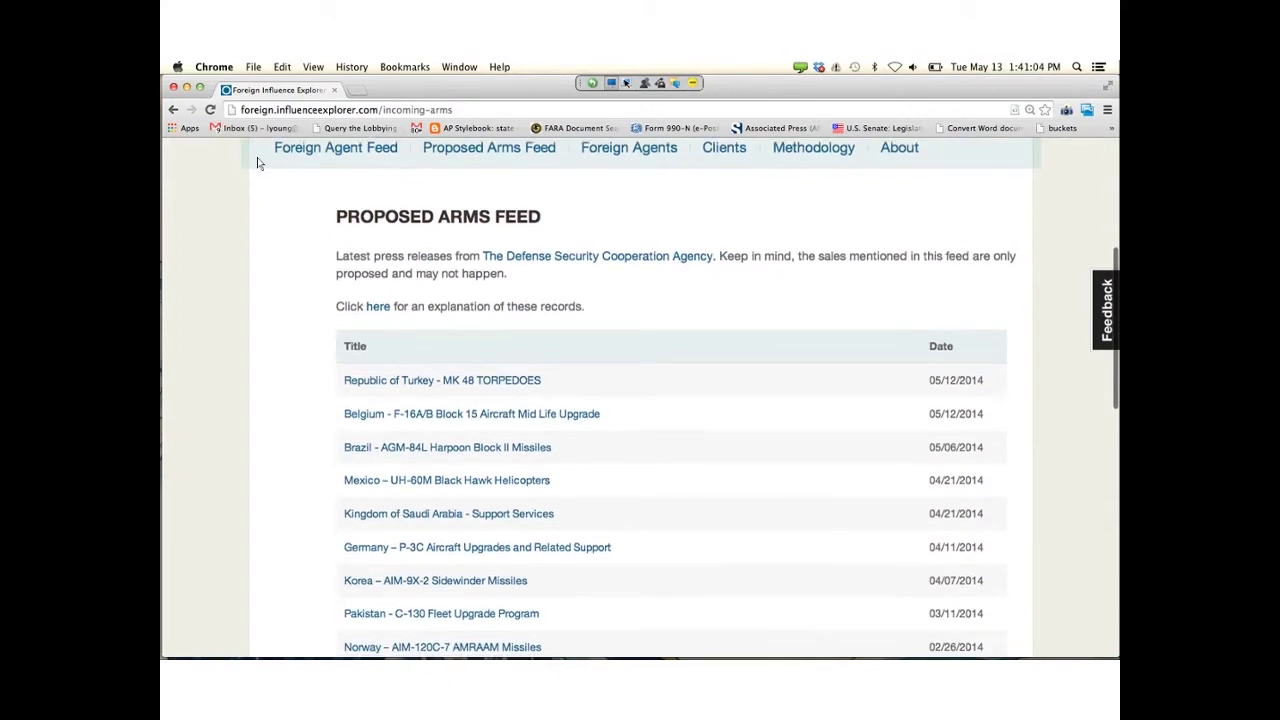
{"action": "scroll", "coordinate": [257, 163], "scroll_direction": "down", "scroll_amount": 1}
{"action": "scroll", "coordinate": [257, 163], "scroll_direction": "down", "scroll_amount": 1}
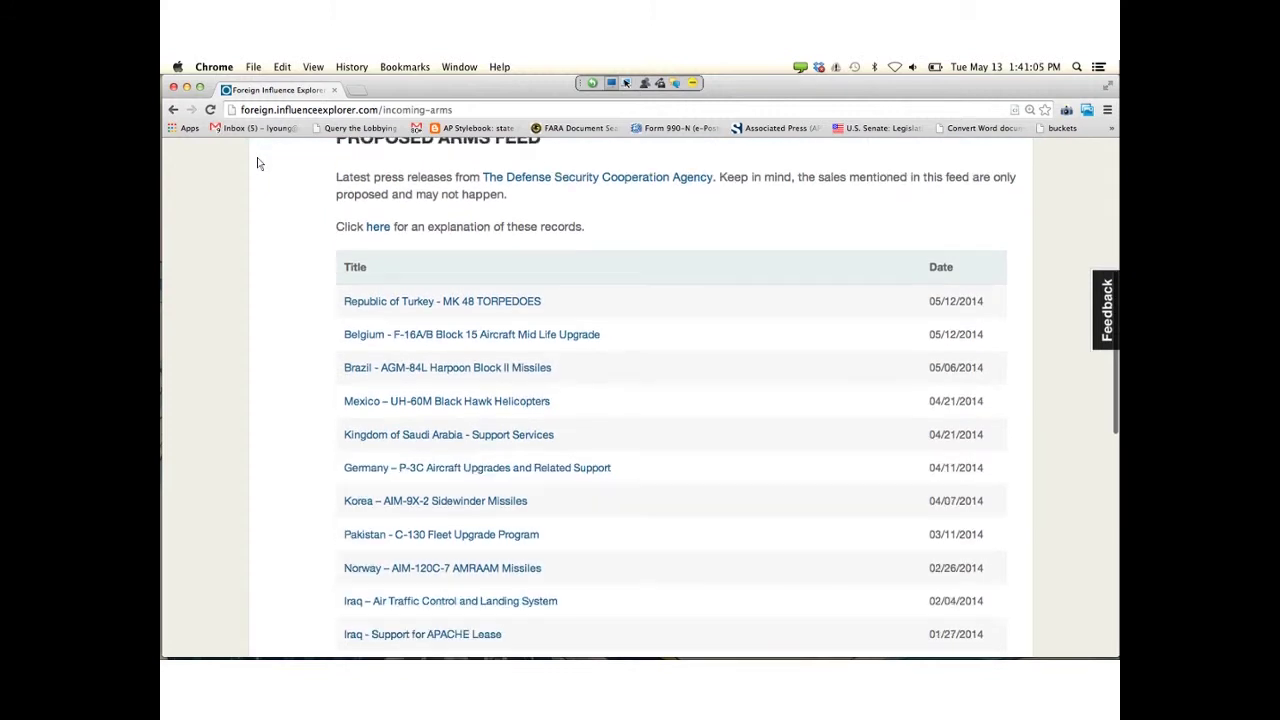
{"action": "scroll", "coordinate": [257, 163], "scroll_direction": "down", "scroll_amount": 1}
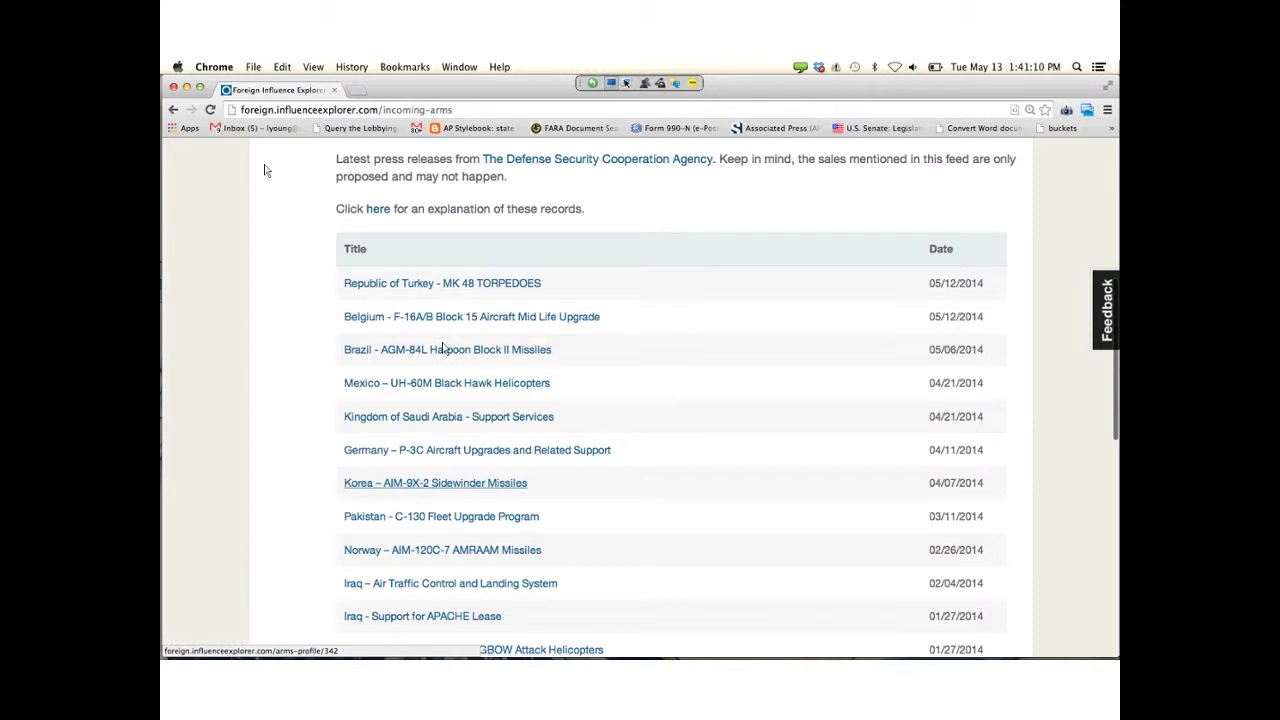
- Open the Korea – AIM-9X-2 Sidewinder Missiles entry and examine its proposed sale profile and news release document
{"action": "left_click", "coordinate": [435, 483]}
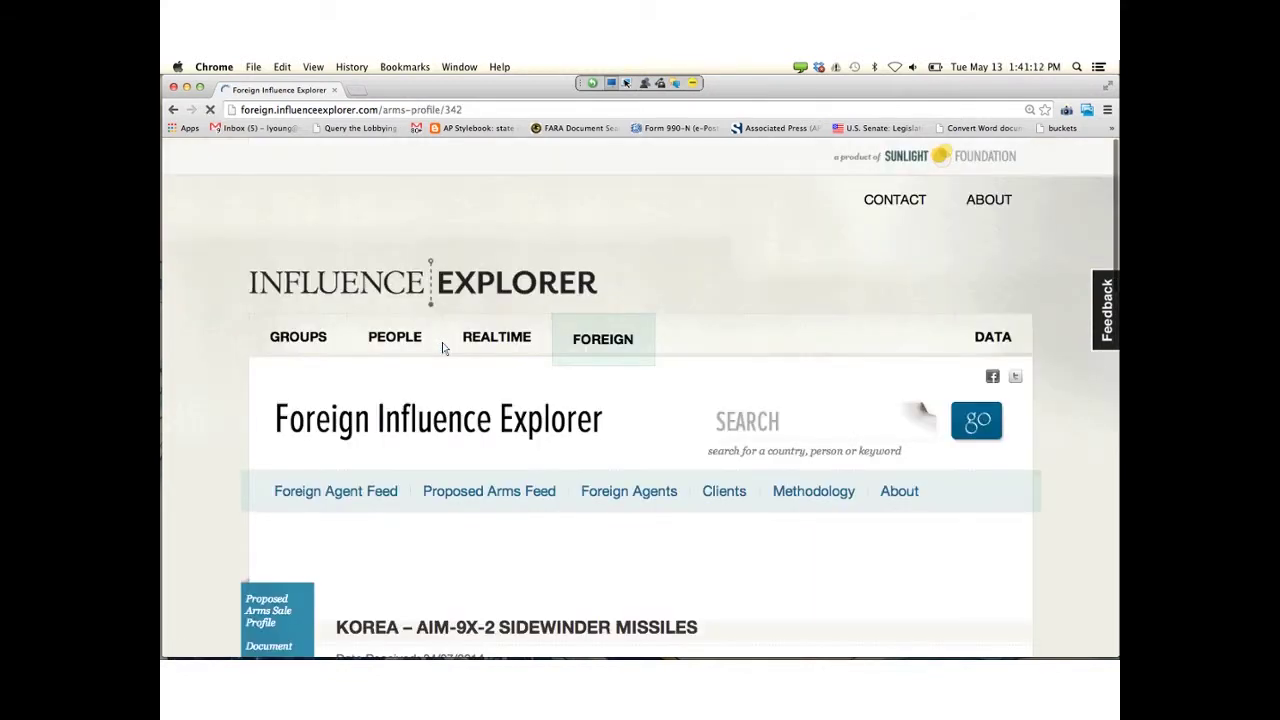
{"action": "scroll", "coordinate": [444, 347], "scroll_direction": "down", "scroll_amount": 5}
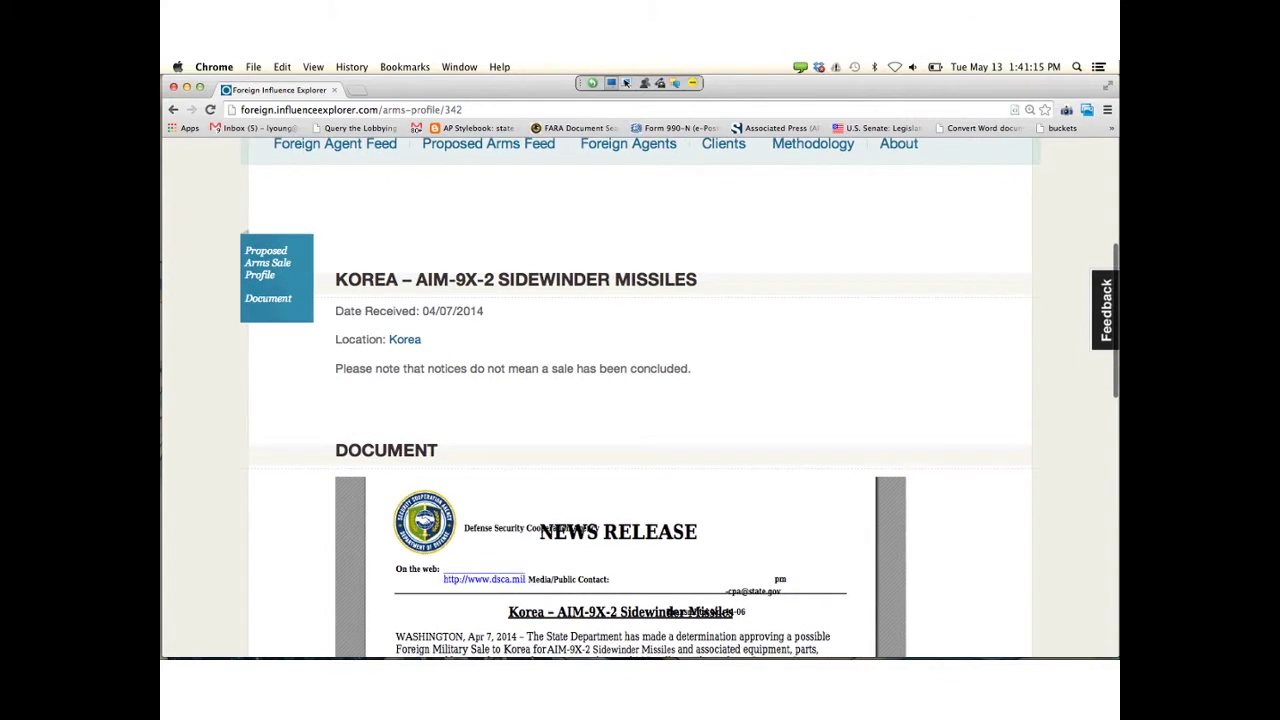
{"action": "scroll", "coordinate": [444, 350], "scroll_direction": "down", "scroll_amount": 3}
{"action": "scroll", "coordinate": [580, 486], "scroll_direction": "up", "scroll_amount": 1}
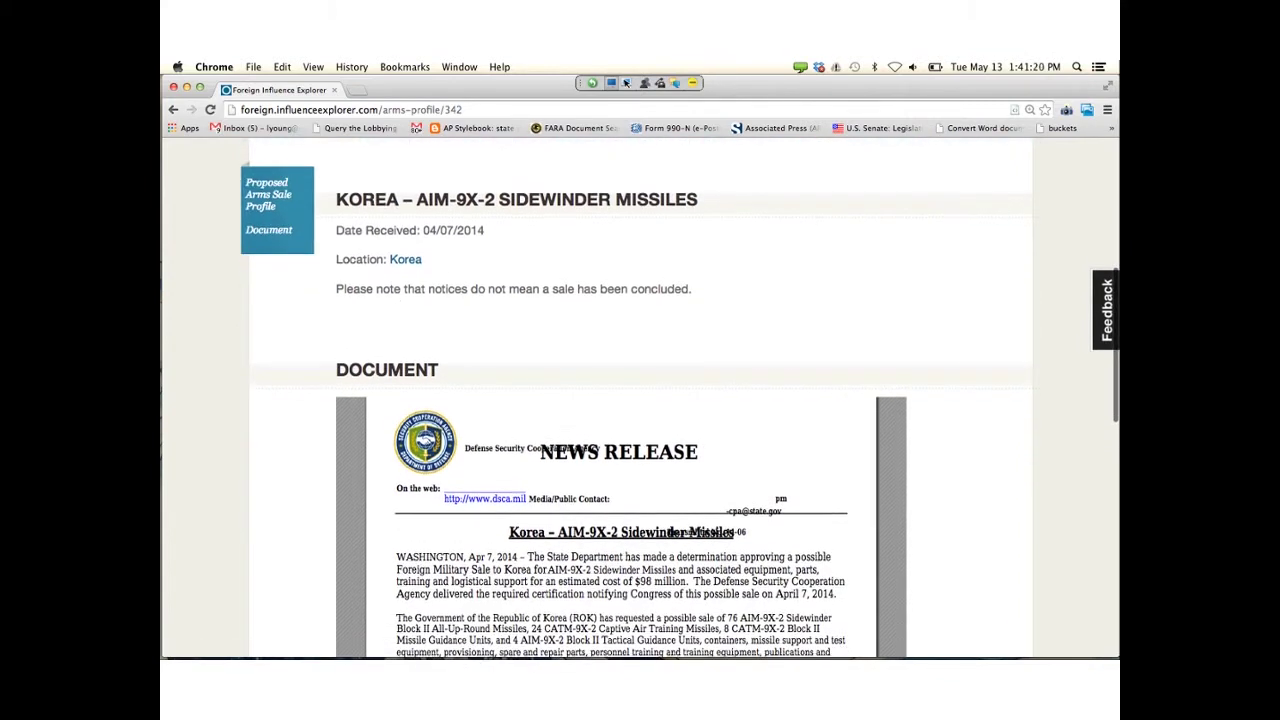
{"action": "scroll", "coordinate": [578, 484], "scroll_direction": "down", "scroll_amount": 1}
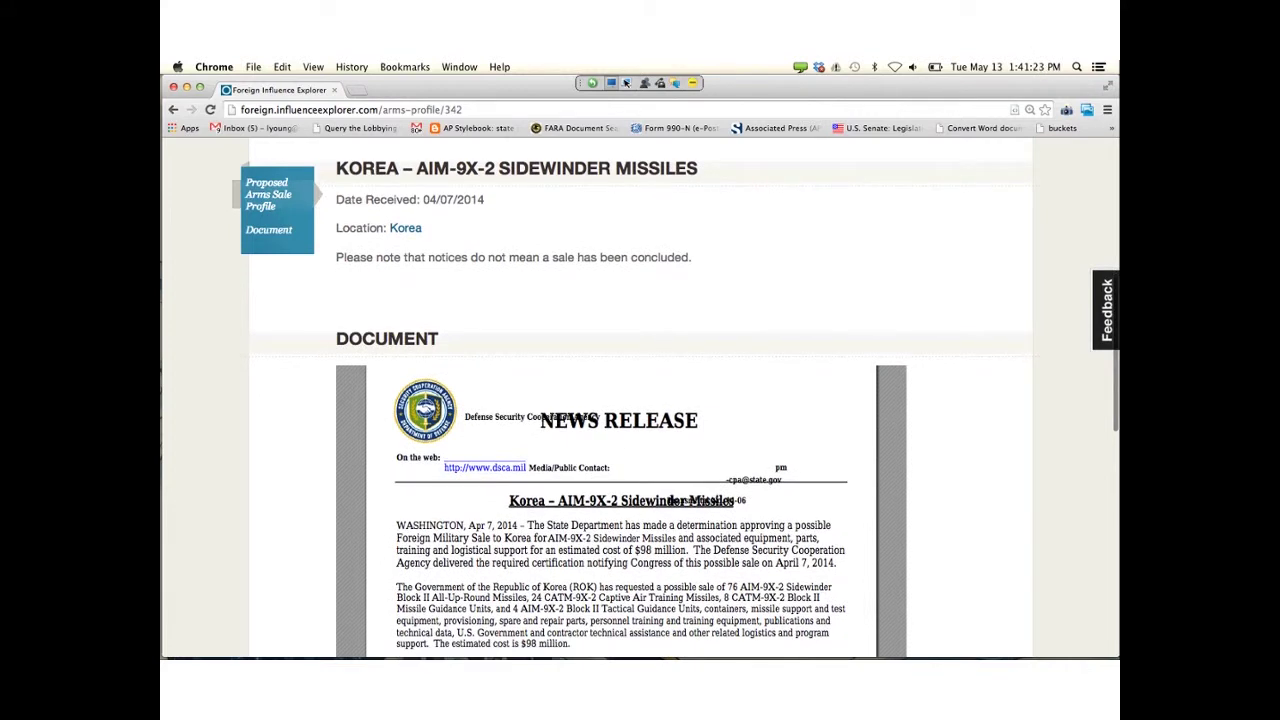
{"action": "scroll", "coordinate": [578, 484], "scroll_direction": "down", "scroll_amount": 2}
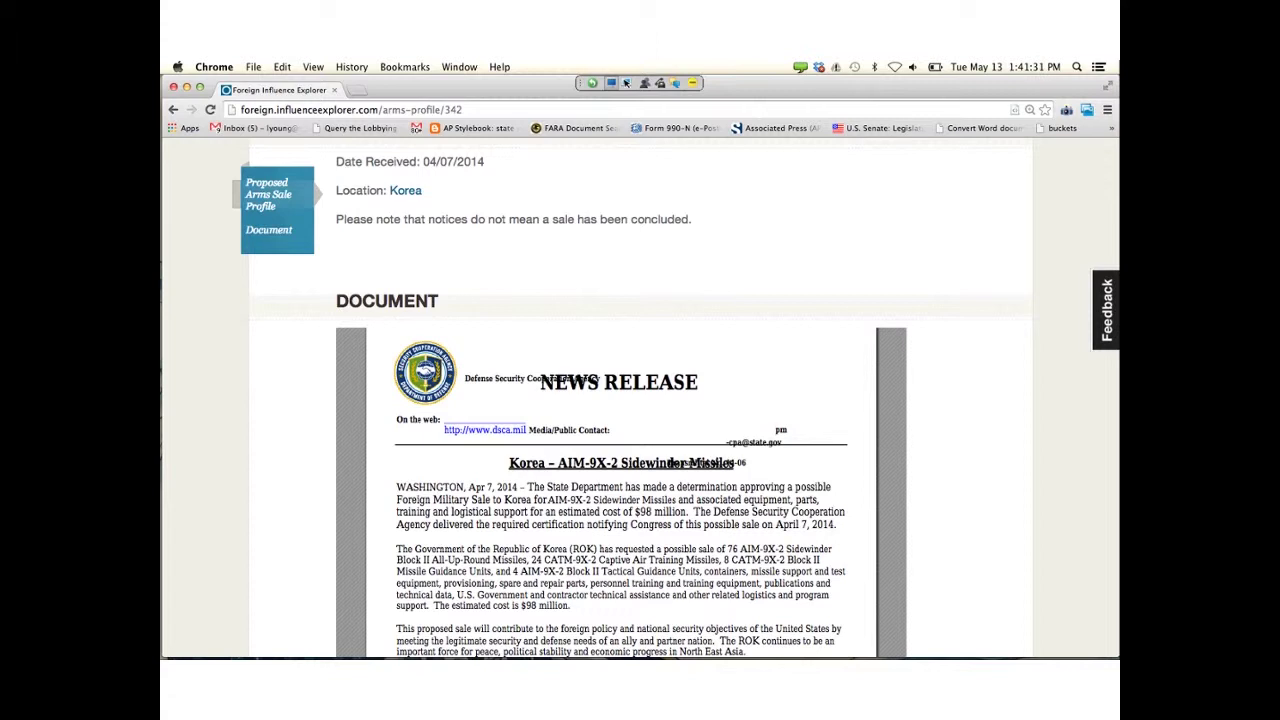
{"action": "scroll", "coordinate": [688, 400], "scroll_direction": "down", "scroll_amount": 5}
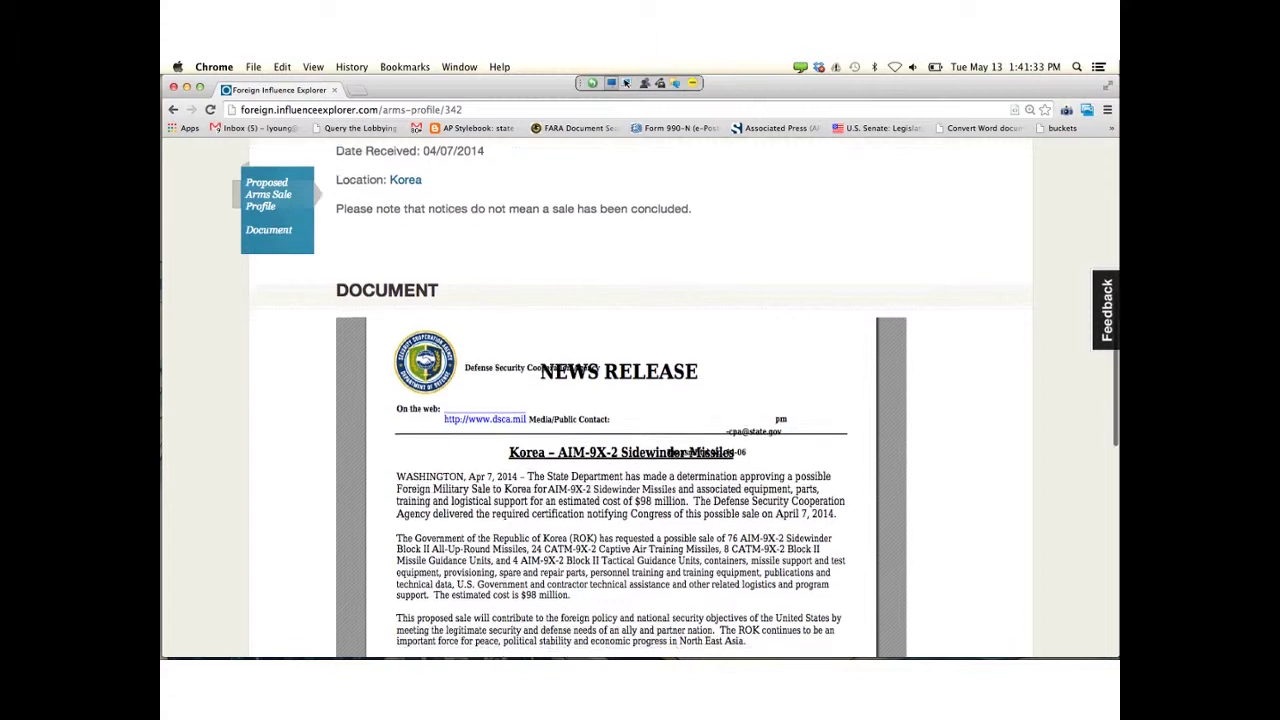
{"action": "scroll", "coordinate": [620, 400], "scroll_direction": "down", "scroll_amount": 3}
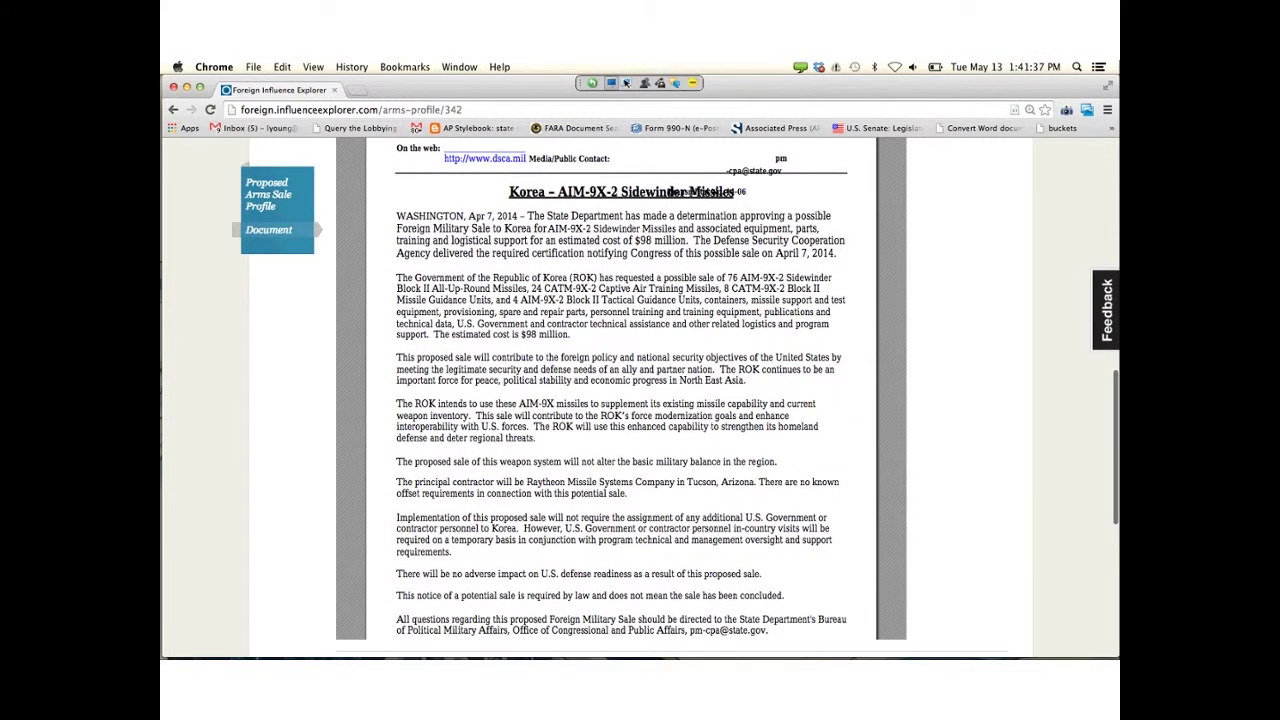
{"action": "scroll", "coordinate": [620, 400], "scroll_direction": "up", "scroll_amount": 1}
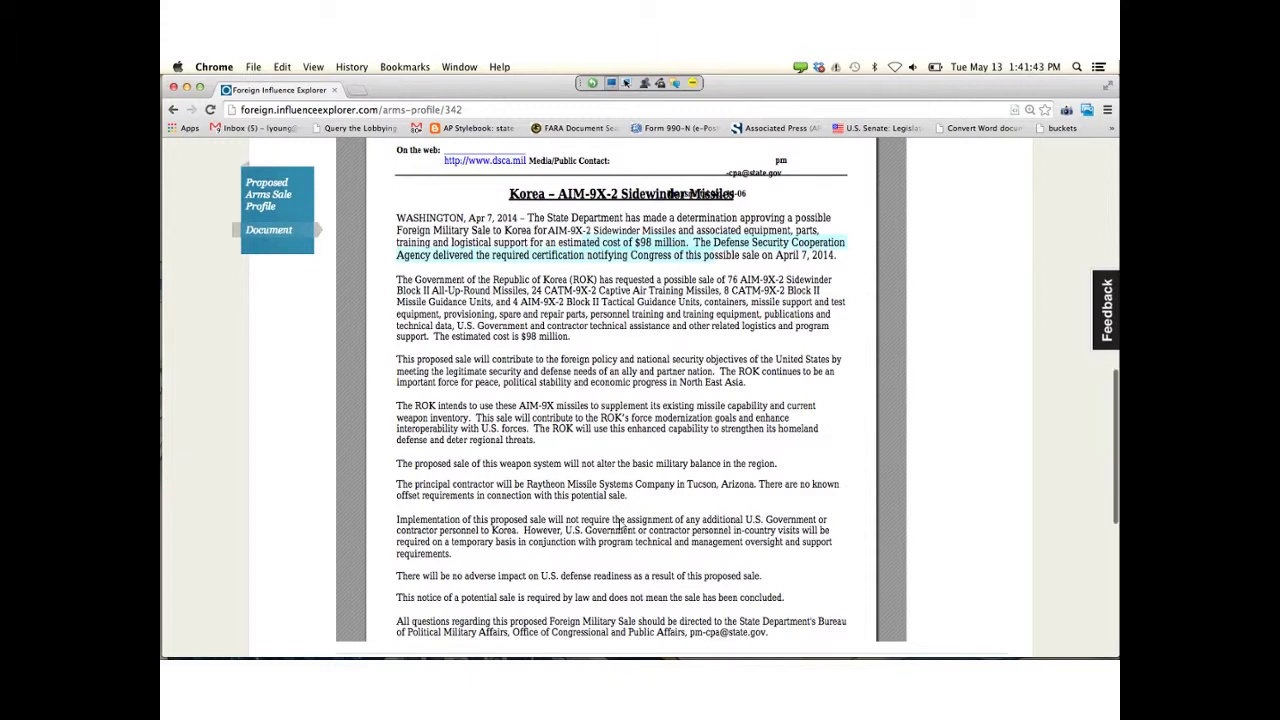
{"action": "scroll", "coordinate": [622, 524], "scroll_direction": "up", "scroll_amount": 5}
{"action": "scroll", "coordinate": [622, 524], "scroll_direction": "up", "scroll_amount": 1}
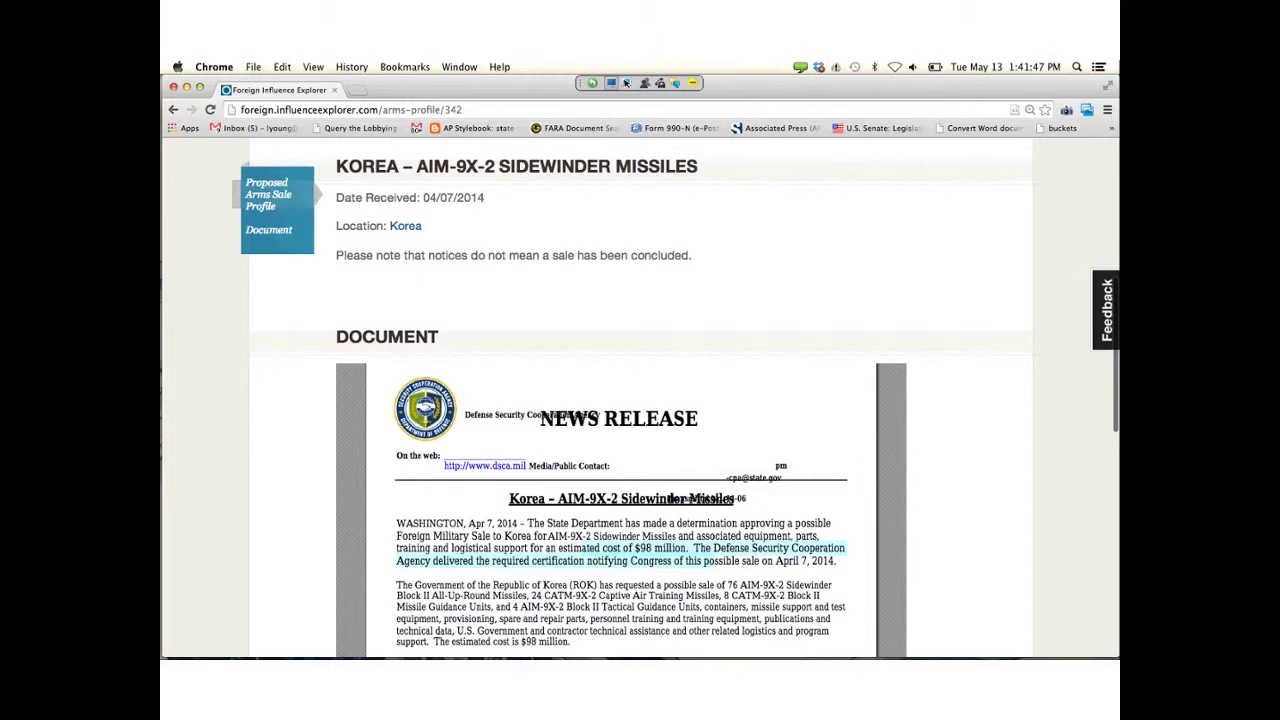
{"action": "scroll", "coordinate": [622, 524], "scroll_direction": "up", "scroll_amount": 3}
{"action": "scroll", "coordinate": [622, 524], "scroll_direction": "down", "scroll_amount": 4}
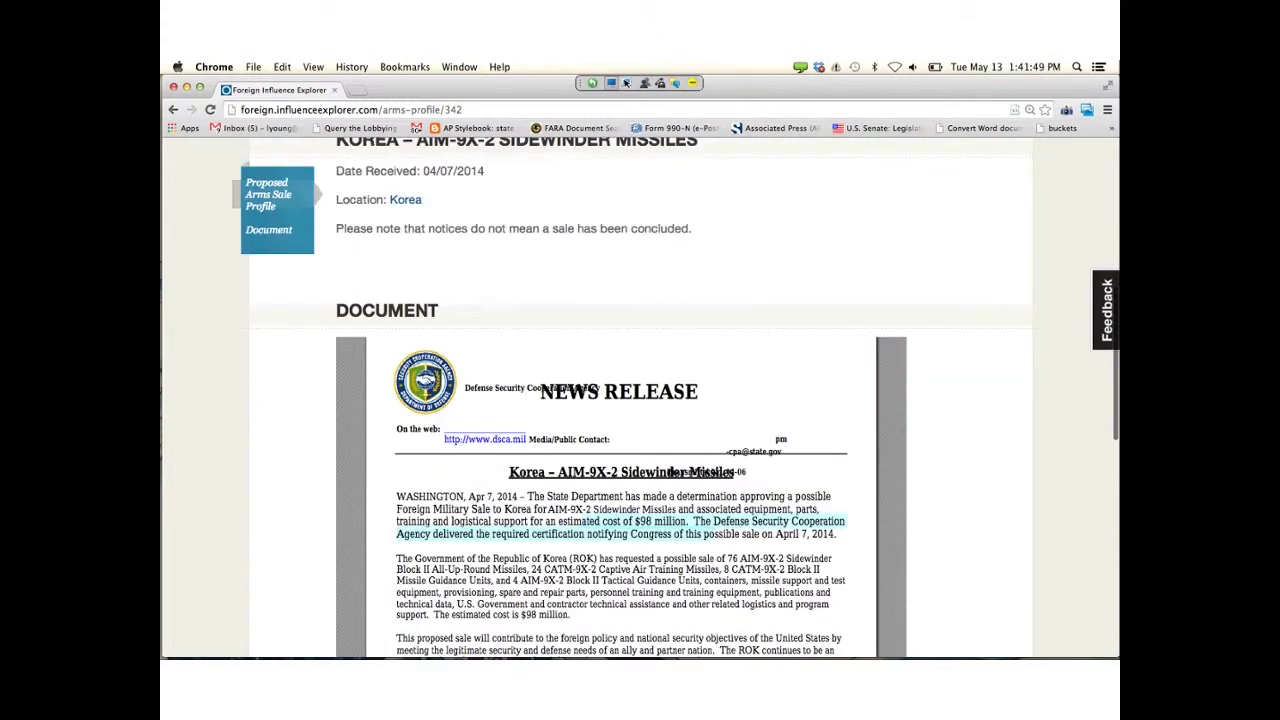
{"action": "scroll", "coordinate": [622, 524], "scroll_direction": "down", "scroll_amount": 1}
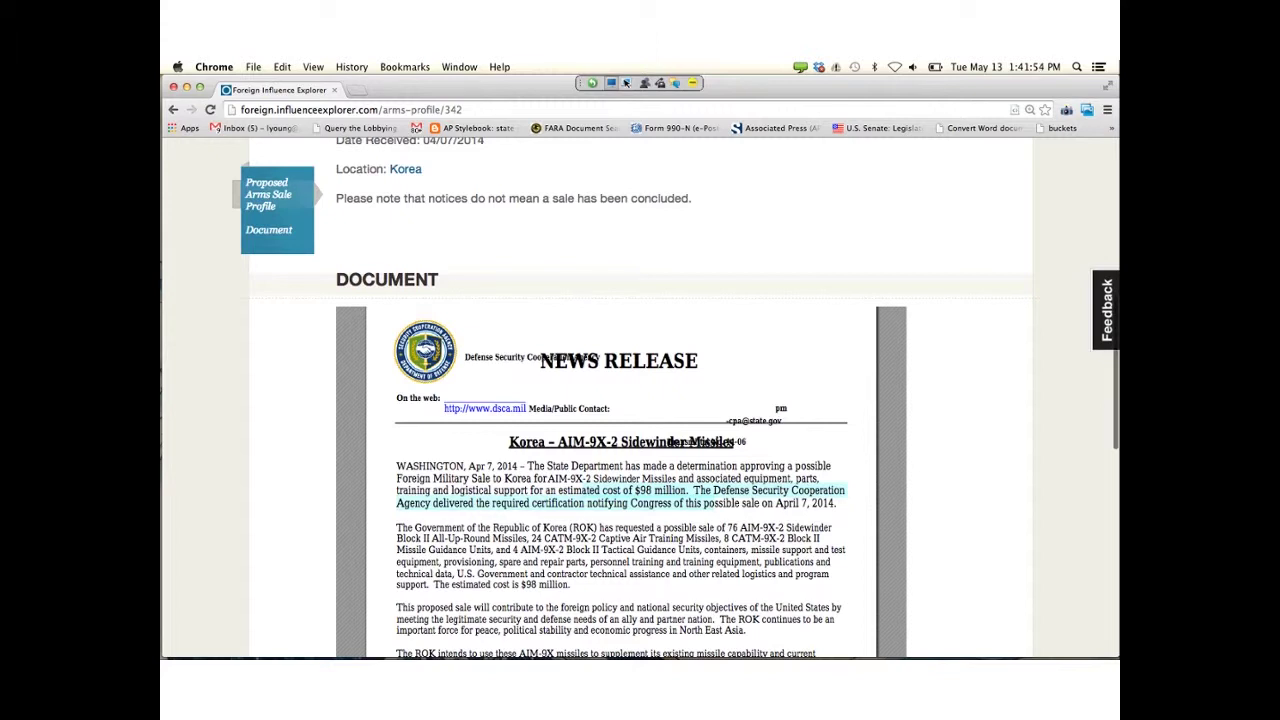
{"action": "scroll", "coordinate": [622, 524], "scroll_direction": "down", "scroll_amount": 2}
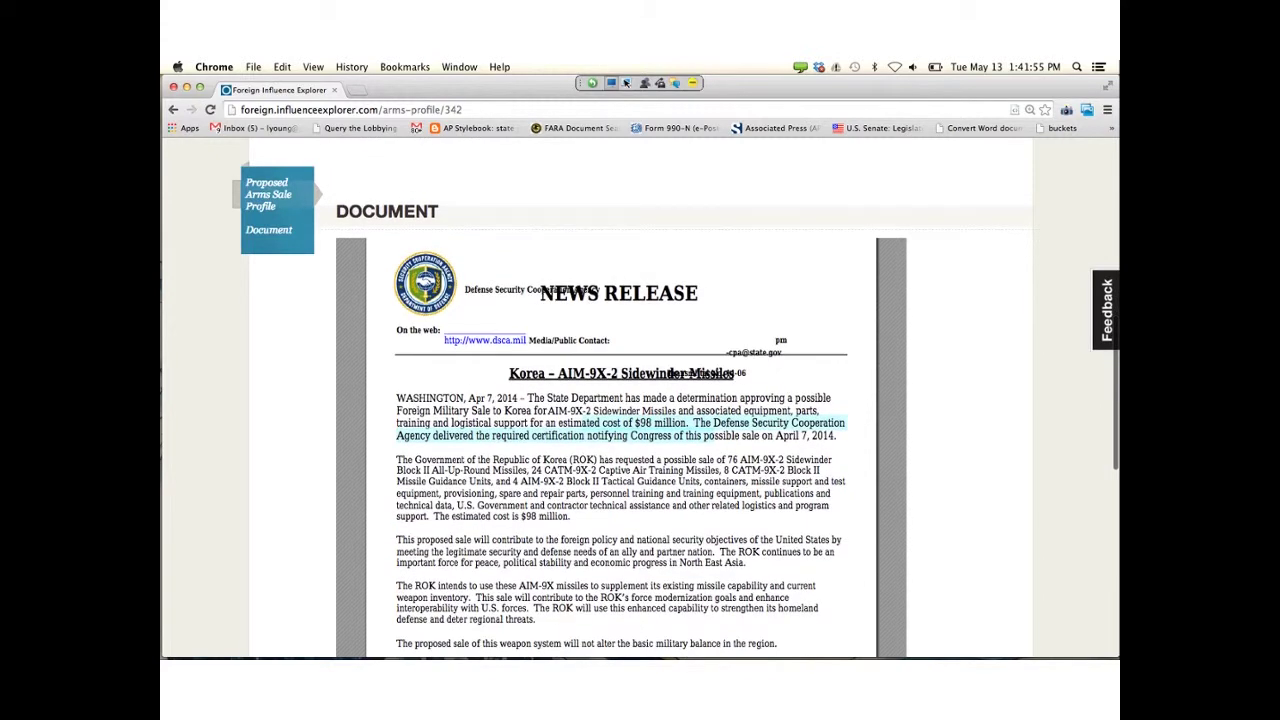
{"action": "scroll", "coordinate": [622, 524], "scroll_direction": "up", "scroll_amount": 6}
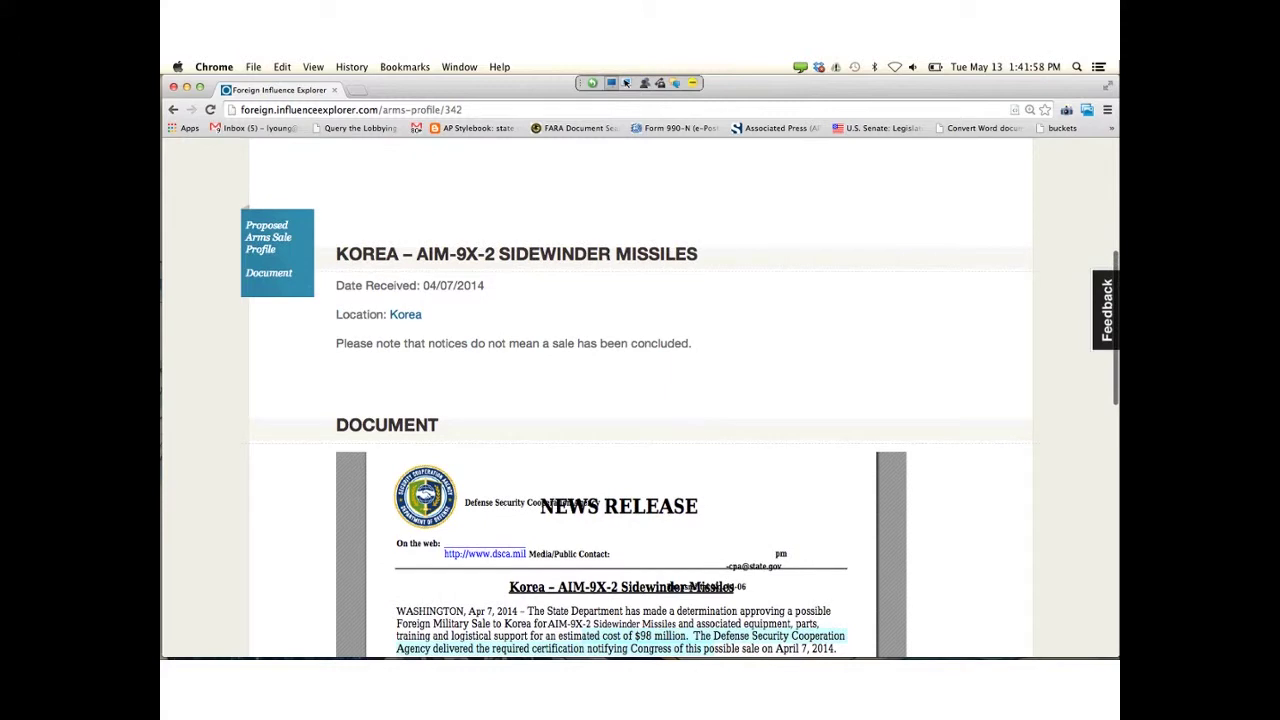
{"action": "scroll", "coordinate": [680, 398], "scroll_direction": "up", "scroll_amount": 1}
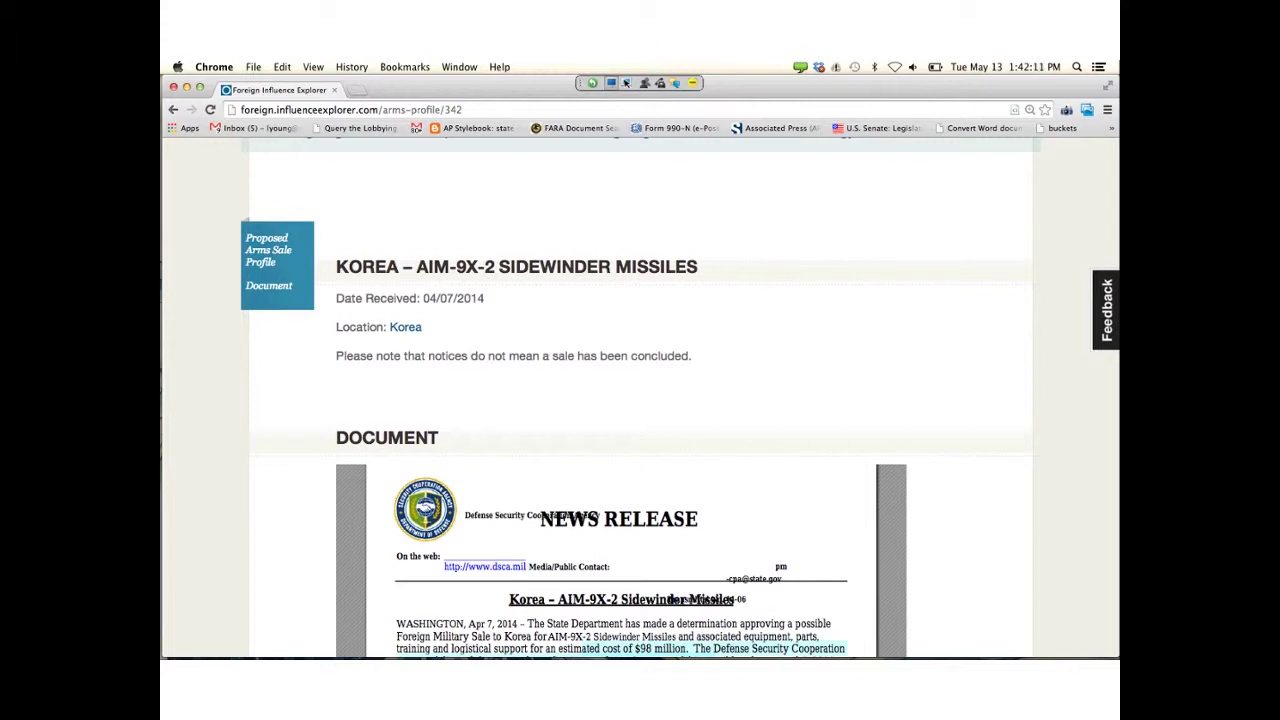
- Search the Foreign Influence Explorer for "helicopter" and look over the proposed arms sales results
{"action": "scroll", "coordinate": [922, 247], "scroll_direction": "up", "scroll_amount": 5}
{"action": "left_click", "coordinate": [922, 247]}
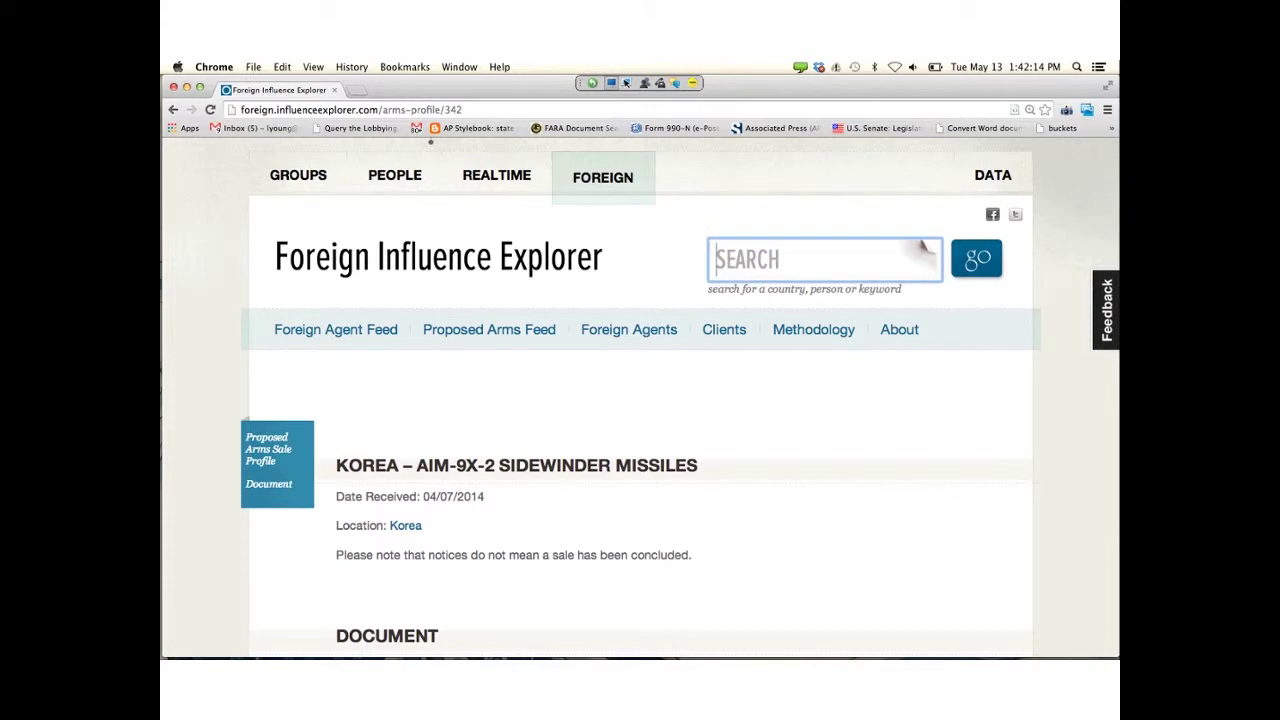
{"action": "type", "text": "helo"}
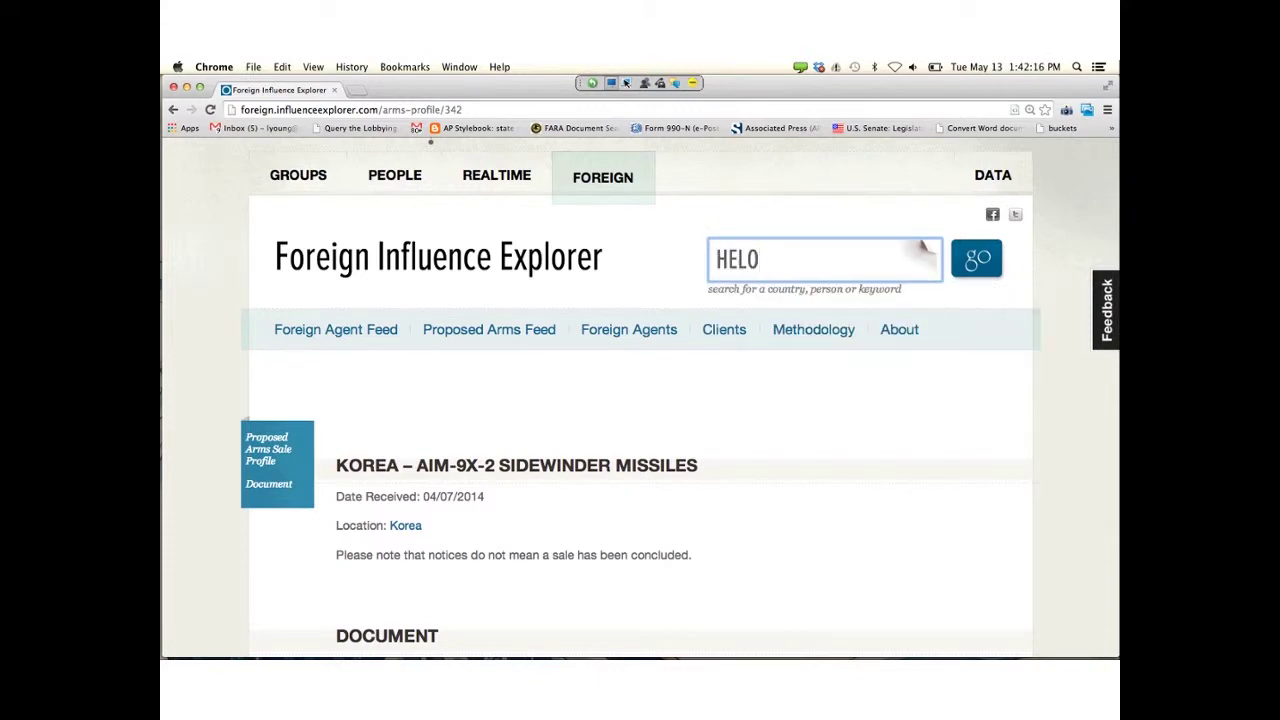
{"action": "key", "text": "BackSpace"}
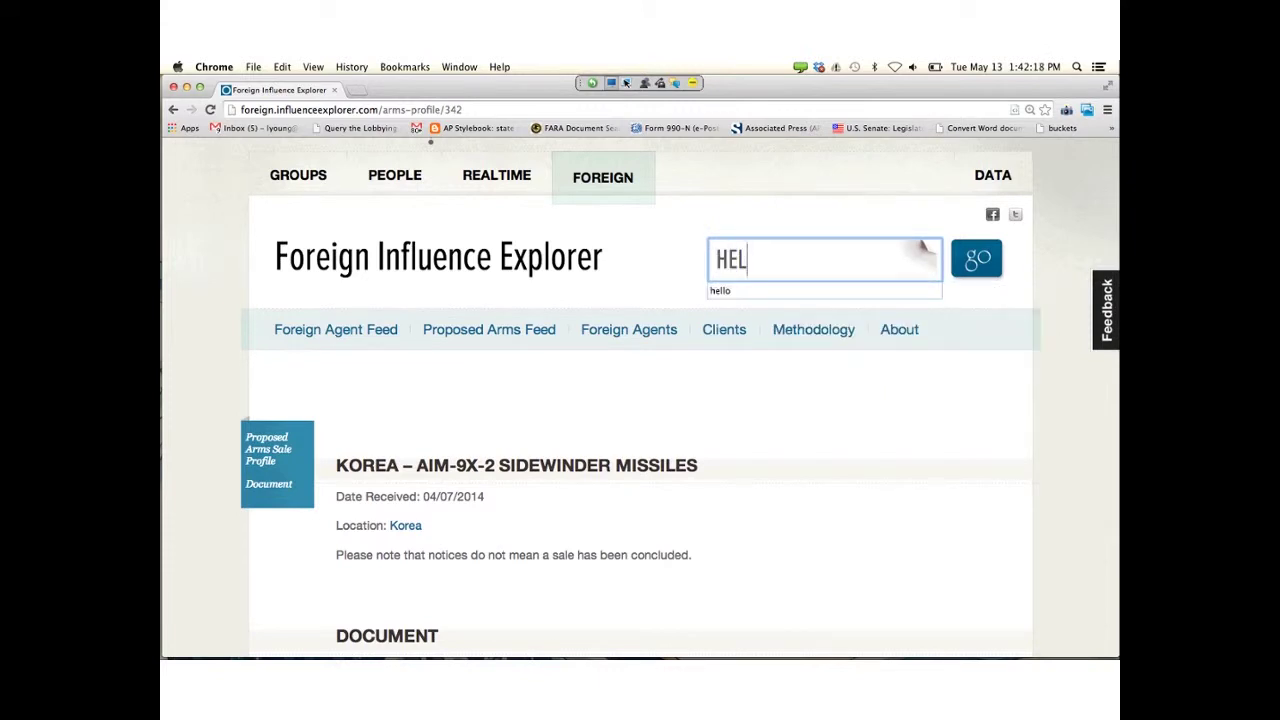
{"action": "type", "text": "icopter"}
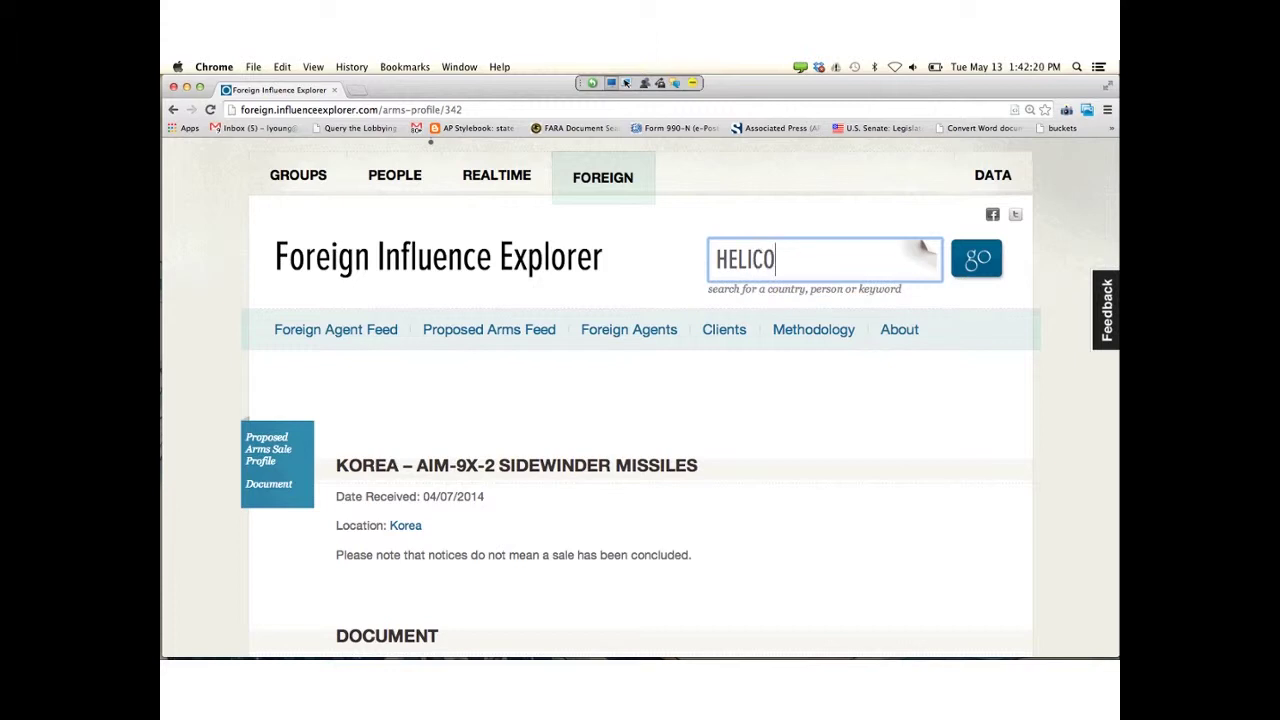
{"action": "key", "text": "Return"}
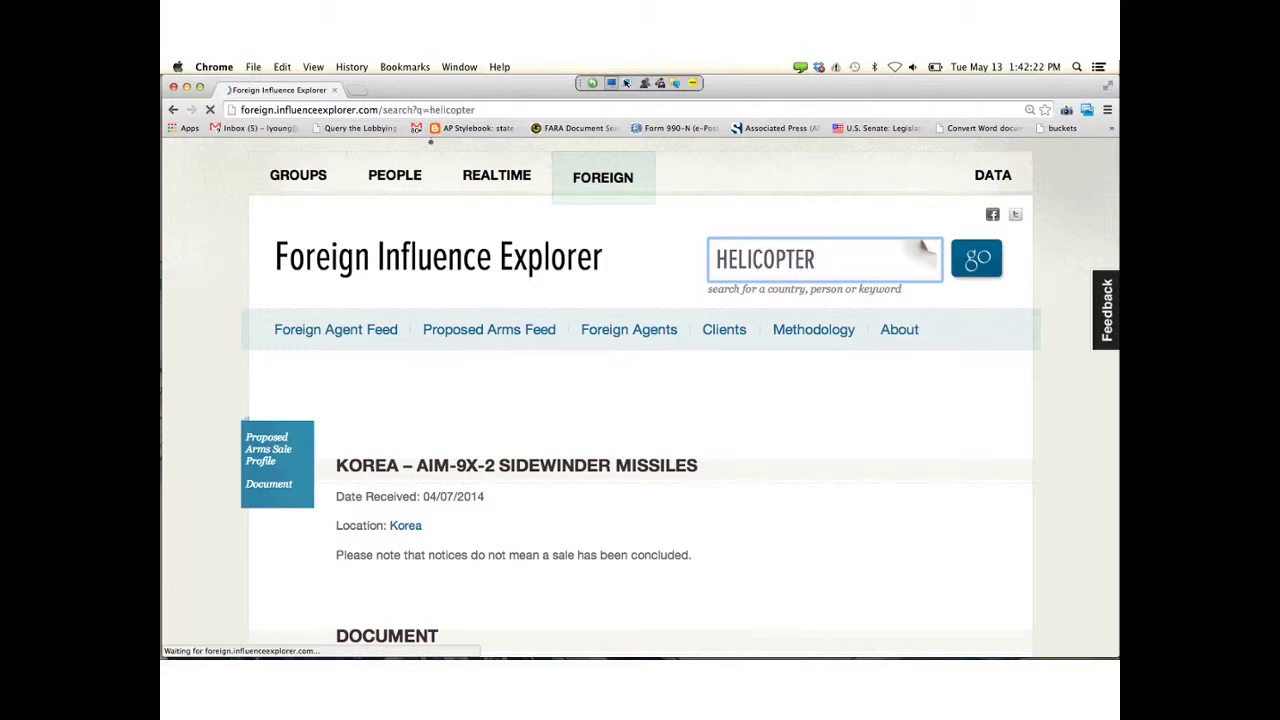
{"action": "scroll", "coordinate": [918, 410], "scroll_direction": "down", "scroll_amount": 8}
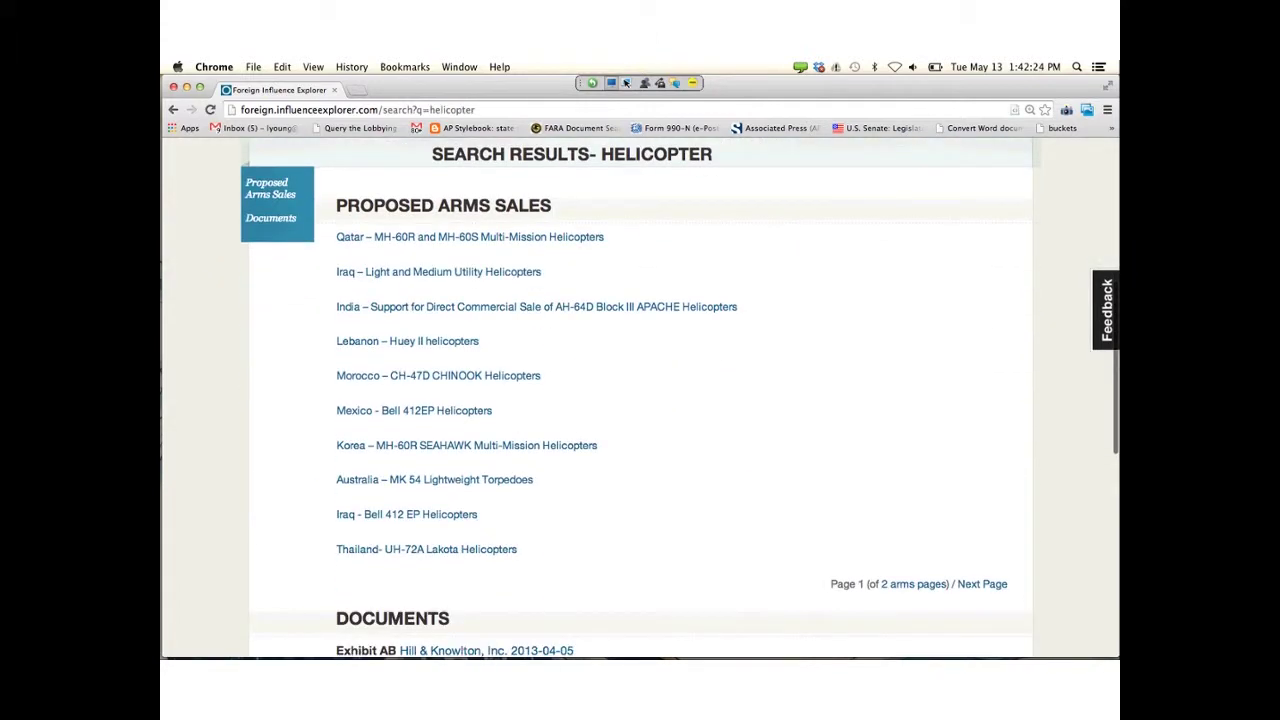
{"action": "scroll", "coordinate": [640, 410], "scroll_direction": "up", "scroll_amount": 1}
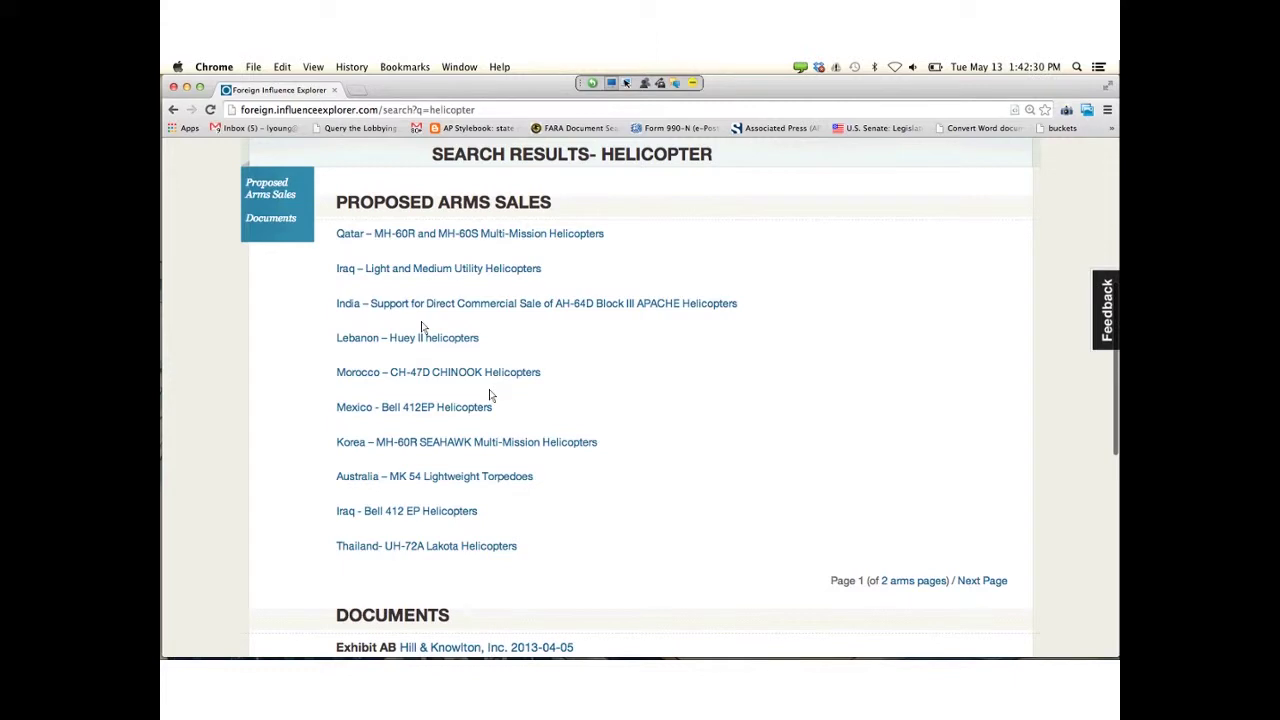
- Open the Qatar – MH-60R and MH-60S Multi-Mission Helicopters result and examine its sale profile, news release and download section
{"action": "key", "text": "Tab"}
{"action": "key", "text": "Return"}
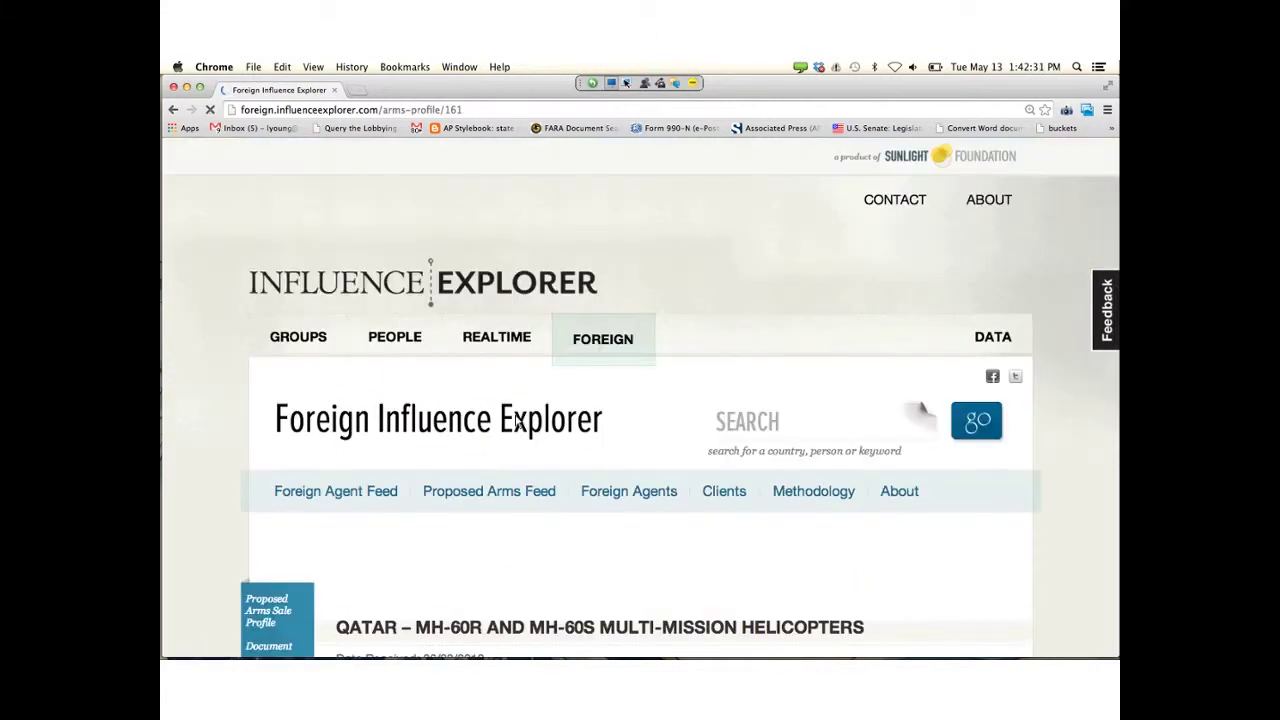
{"action": "scroll", "coordinate": [519, 423], "scroll_direction": "down", "scroll_amount": 5}
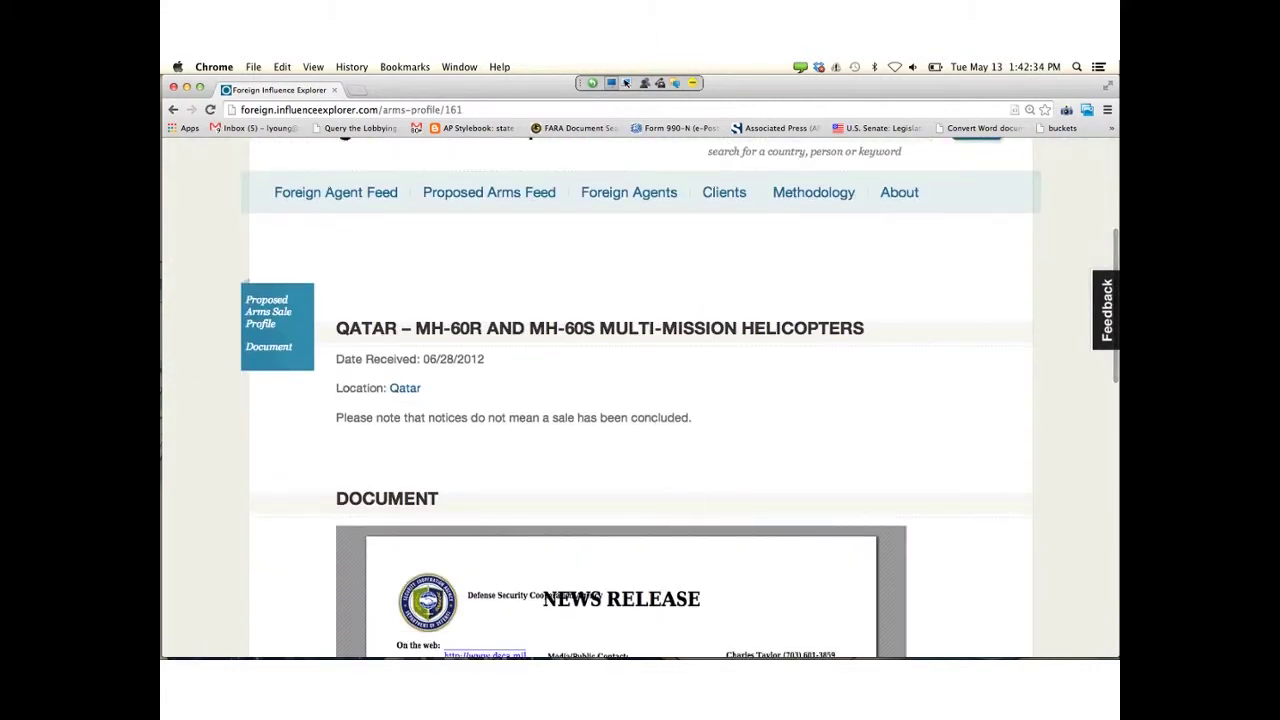
{"action": "scroll", "coordinate": [640, 400], "scroll_direction": "down", "scroll_amount": 8}
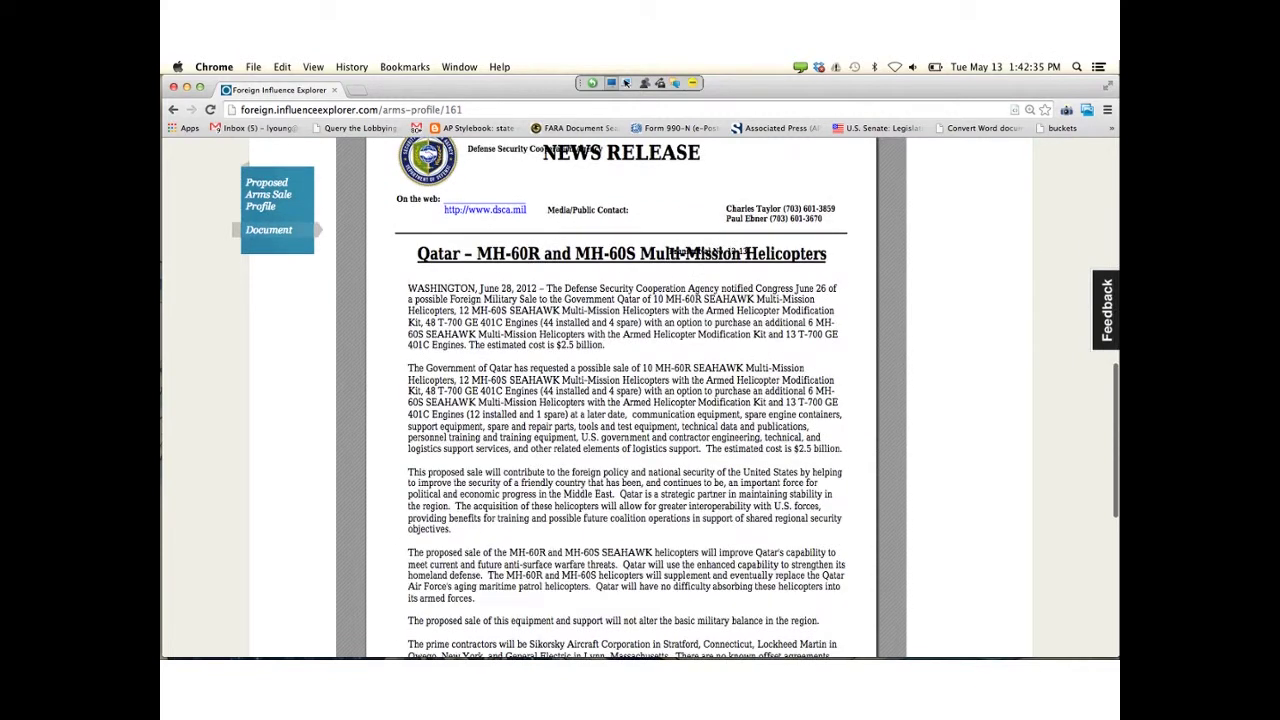
{"action": "scroll", "coordinate": [950, 407], "scroll_direction": "down", "scroll_amount": 5}
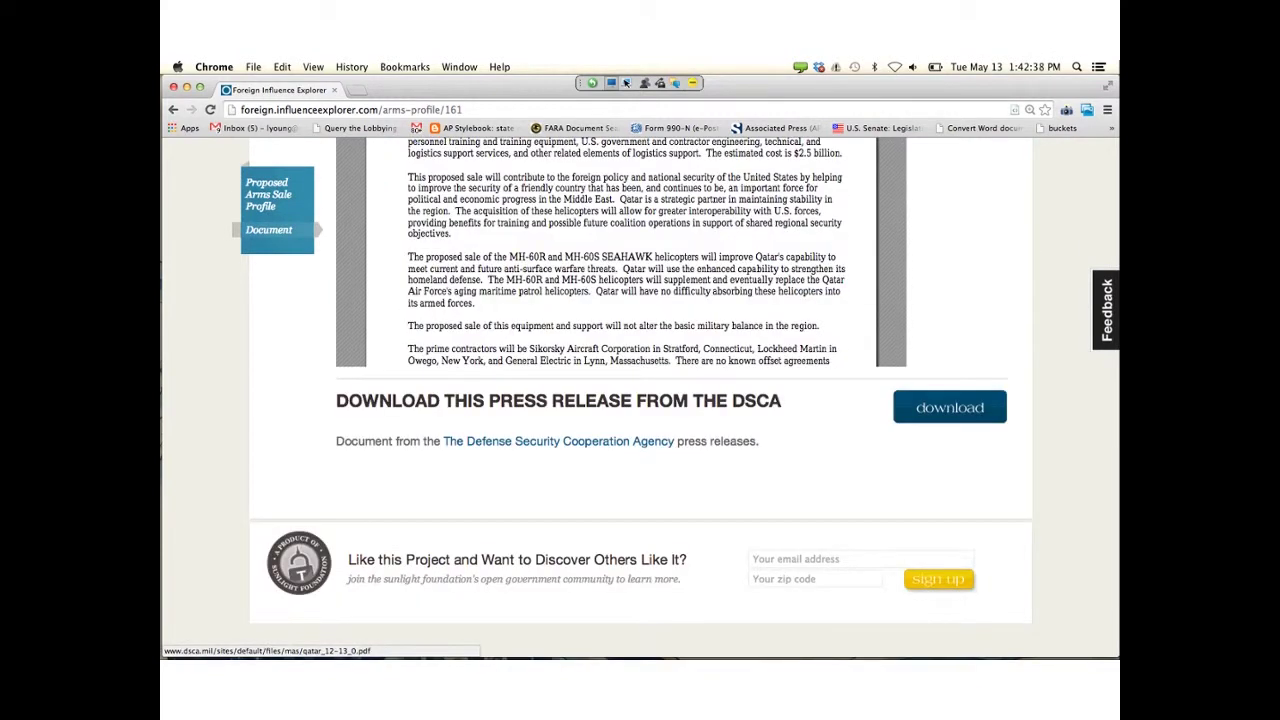
{"action": "scroll", "coordinate": [640, 400], "scroll_direction": "up", "scroll_amount": 10}
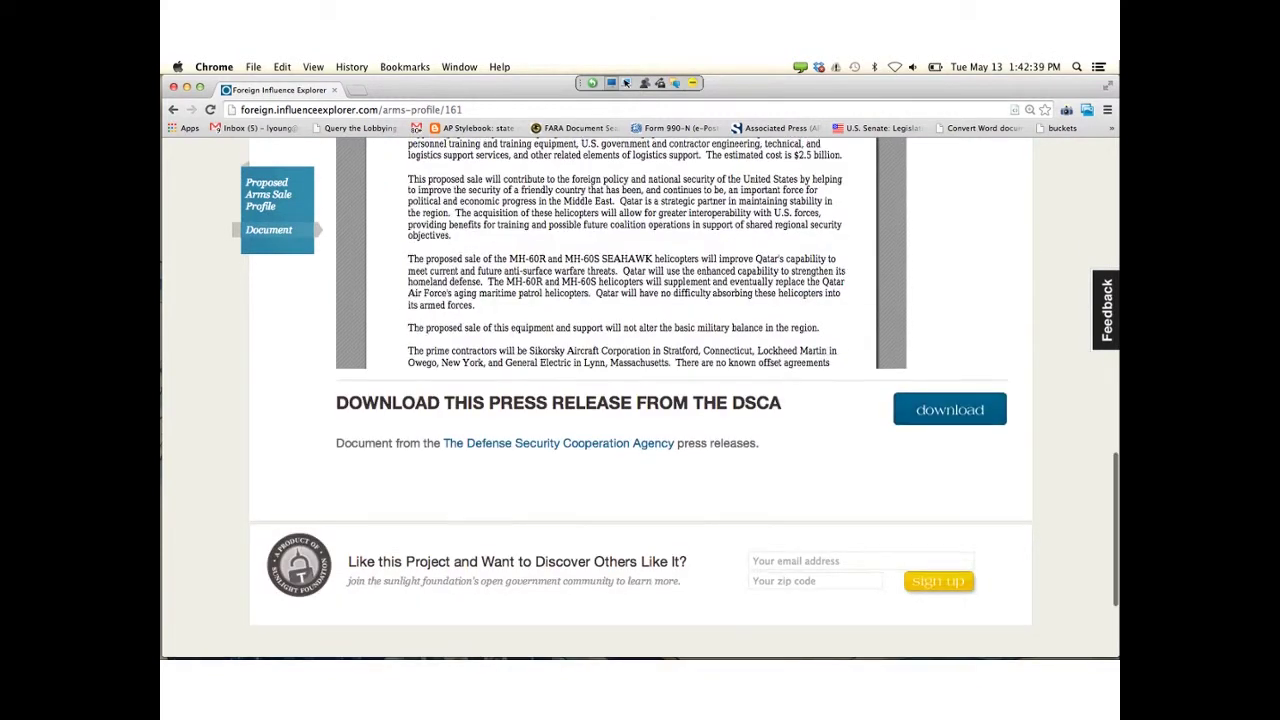
{"action": "scroll", "coordinate": [920, 313], "scroll_direction": "up", "scroll_amount": 5}
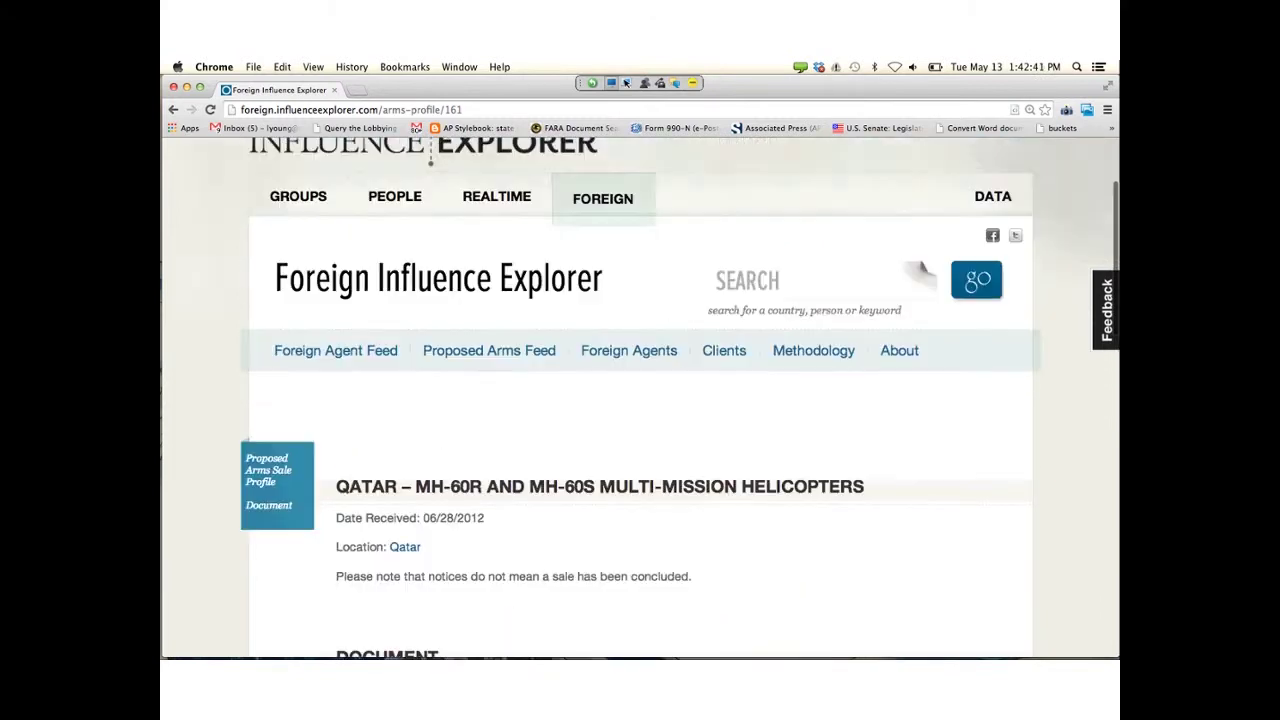
{"action": "scroll", "coordinate": [920, 315], "scroll_direction": "up", "scroll_amount": 2}
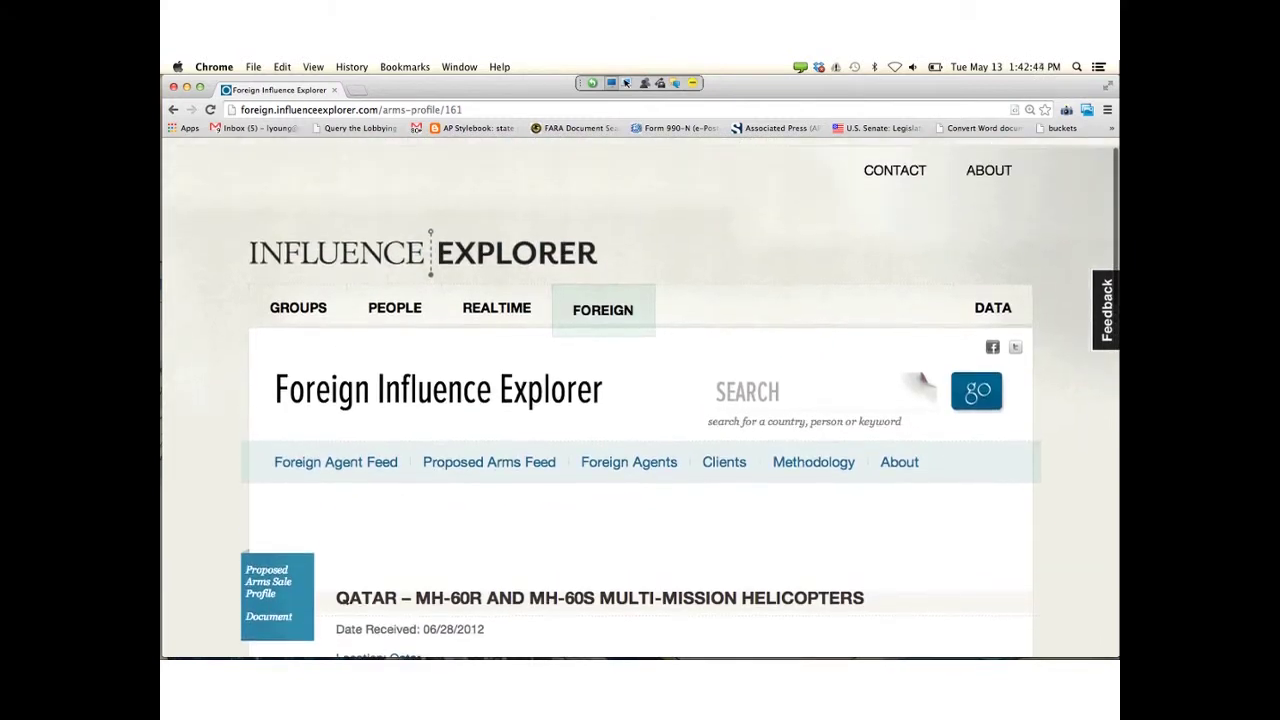
{"action": "scroll", "coordinate": [920, 383], "scroll_direction": "up", "scroll_amount": 1}
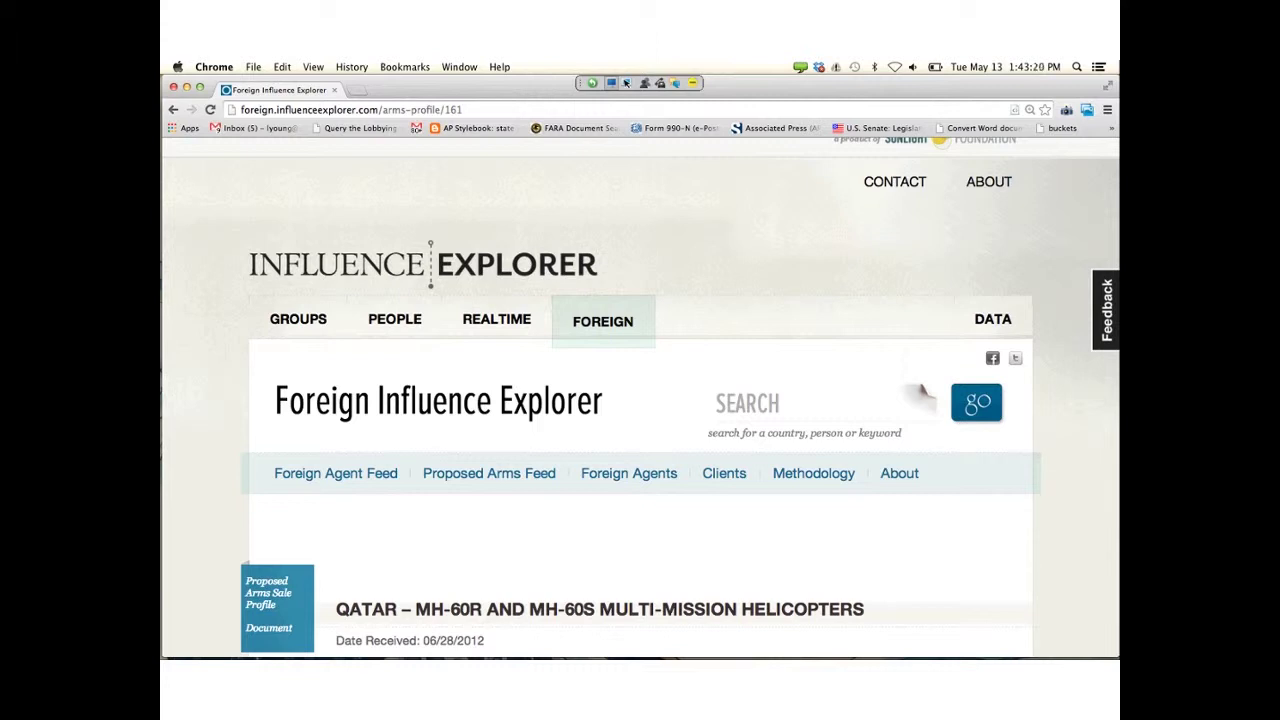
- Show an overview of all open windows and return to the Google Chrome window
{"action": "mouse_move", "coordinate": [224, 640]}
{"action": "mouse_move", "coordinate": [163, 64]}
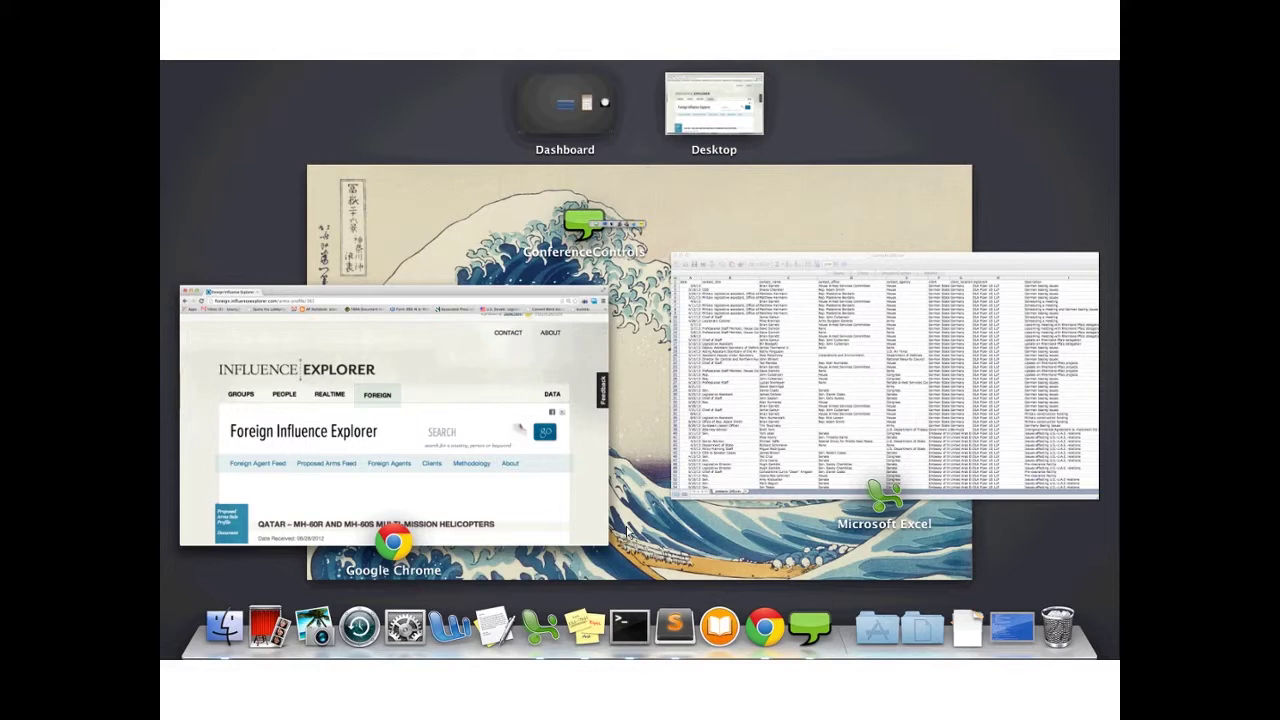
{"action": "left_click", "coordinate": [388, 292]}
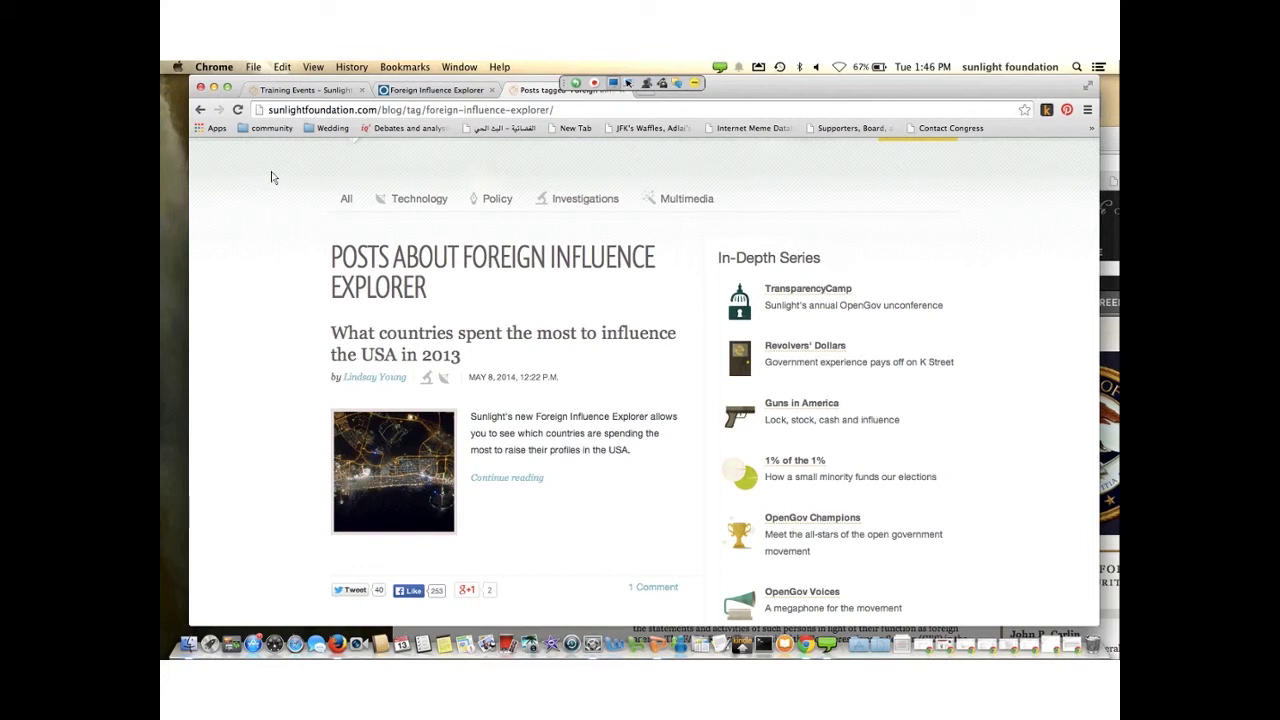
- Look through the Sunlight Foundation blog posts tagged Foreign Influence Explorer, down to the articles on foreign lobbying history and reporting
{"action": "scroll", "coordinate": [271, 177], "scroll_direction": "down", "scroll_amount": 8}
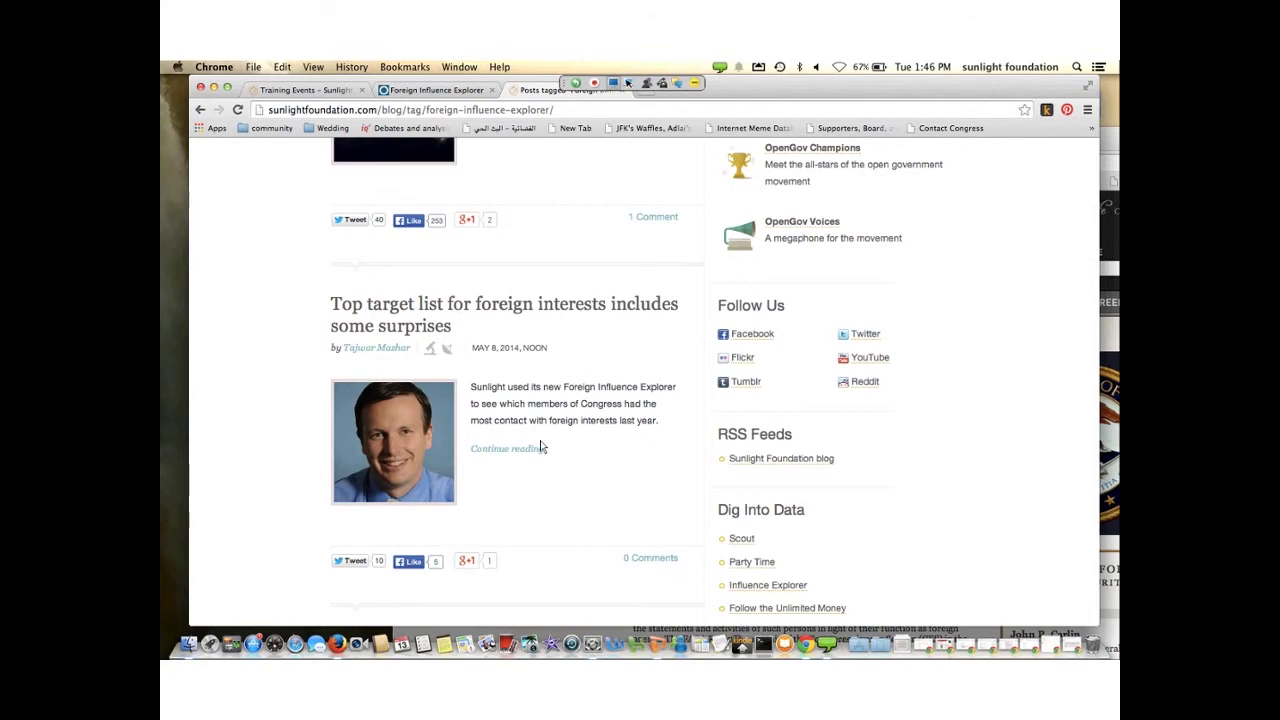
{"action": "scroll", "coordinate": [540, 447], "scroll_direction": "down", "scroll_amount": 5}
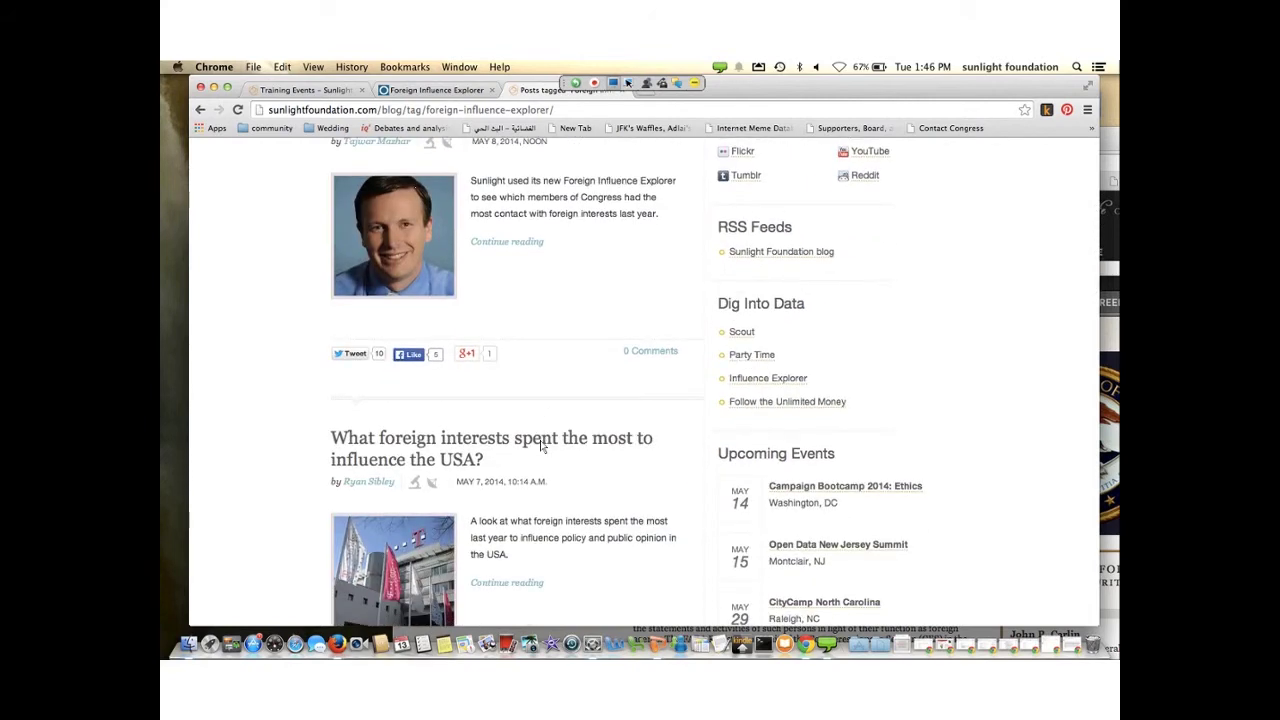
{"action": "scroll", "coordinate": [540, 447], "scroll_direction": "down", "scroll_amount": 6}
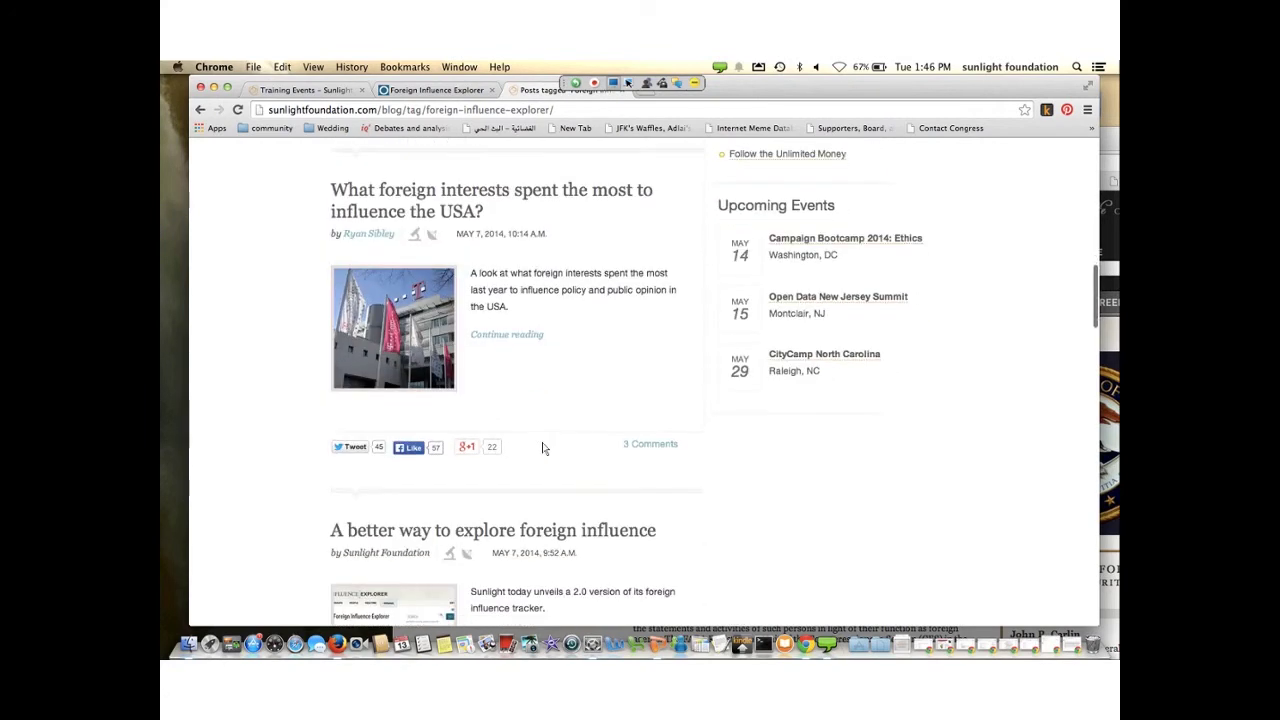
{"action": "scroll", "coordinate": [543, 448], "scroll_direction": "down", "scroll_amount": 8}
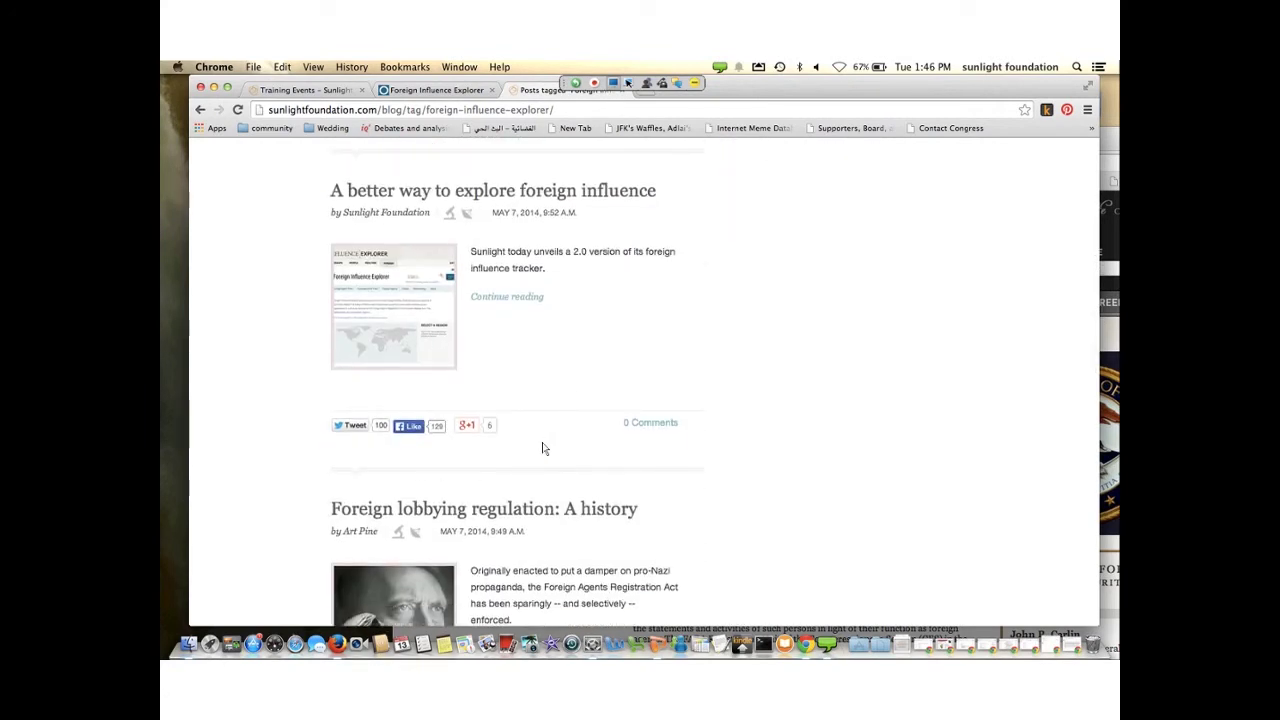
{"action": "scroll", "coordinate": [543, 448], "scroll_direction": "down", "scroll_amount": 6}
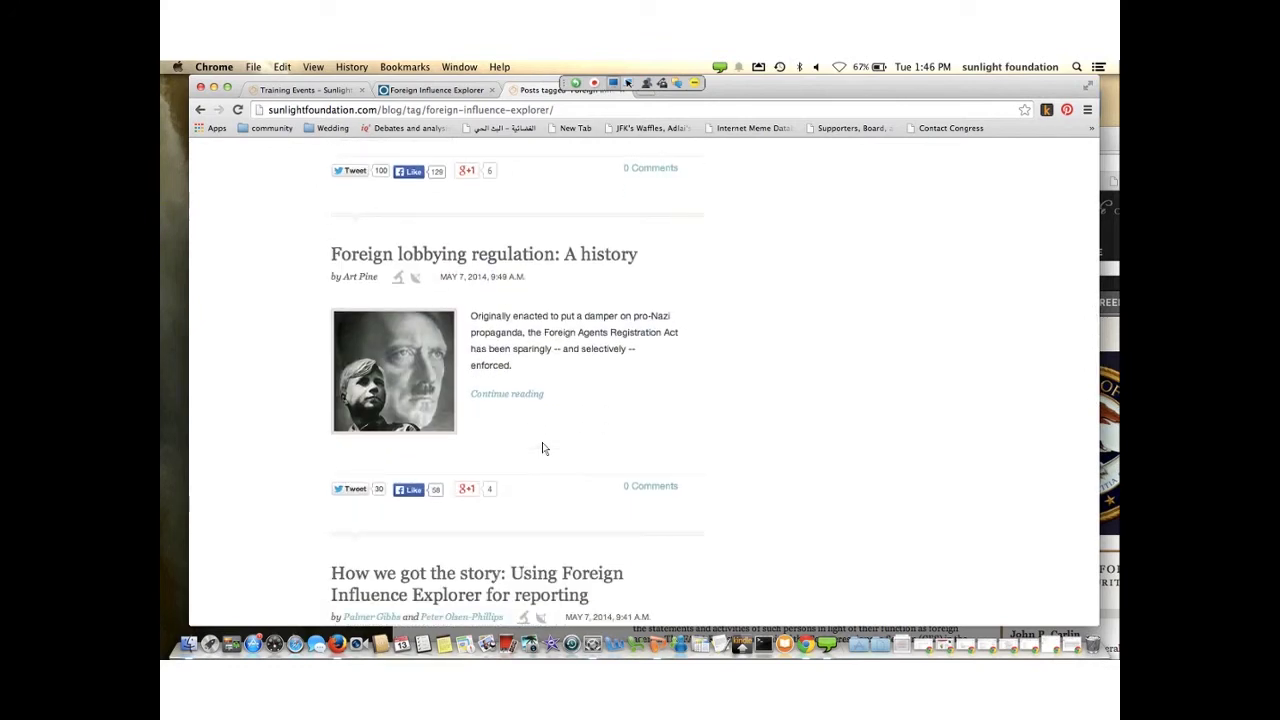